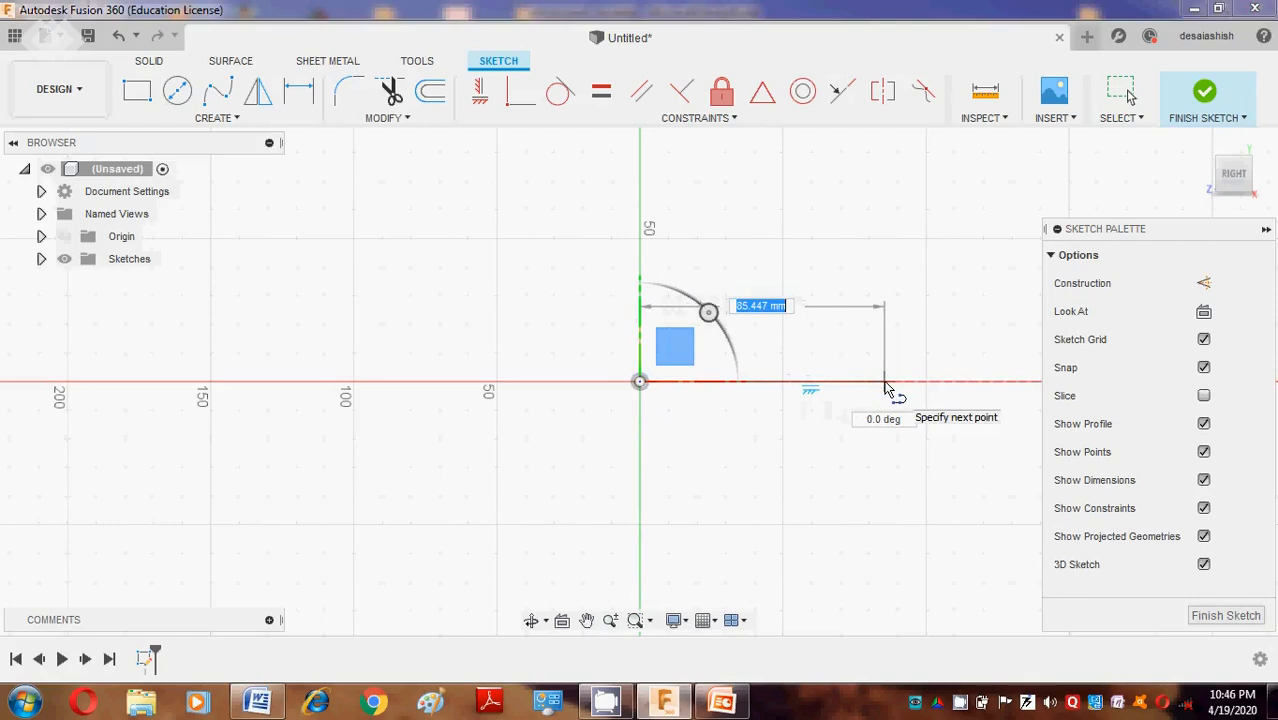
Sketch the profile's base line about 85 mm from the origin, a 20 mm vertical riser, and the tab's lower edge about 75 mm long.
left_click(884, 382)
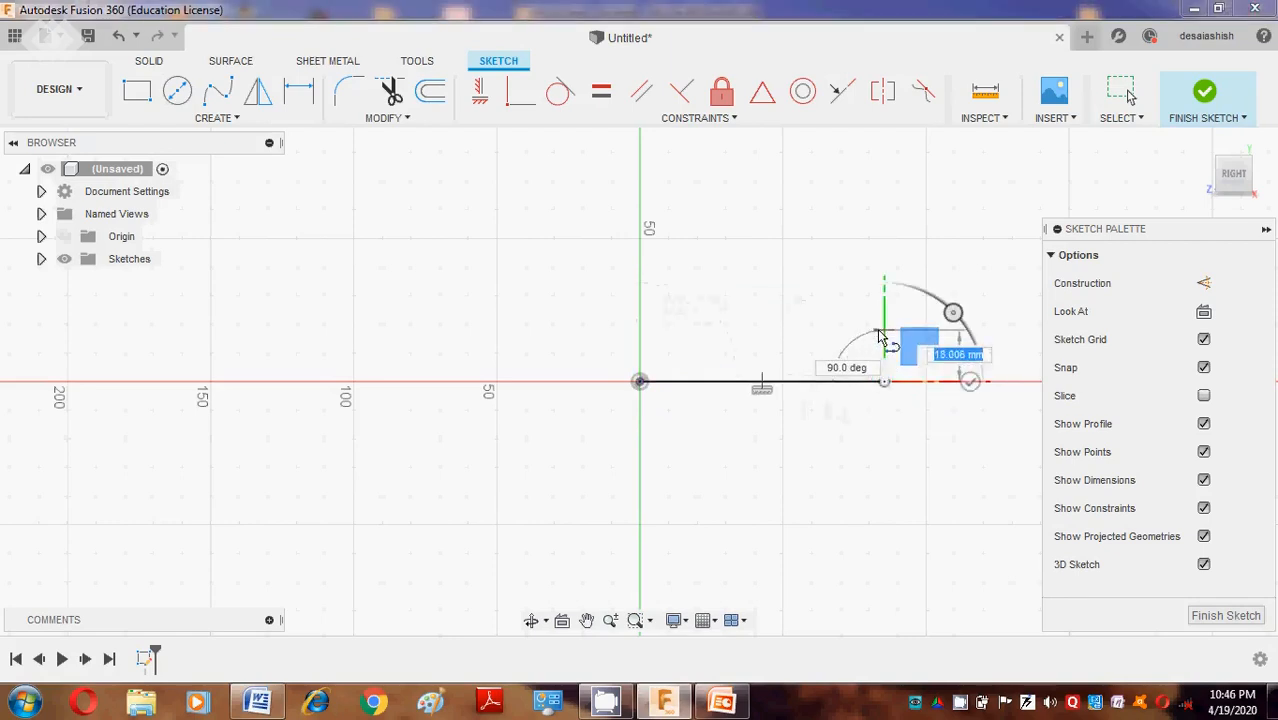
left_click(884, 326)
left_click_drag(884, 333, 1050, 330)
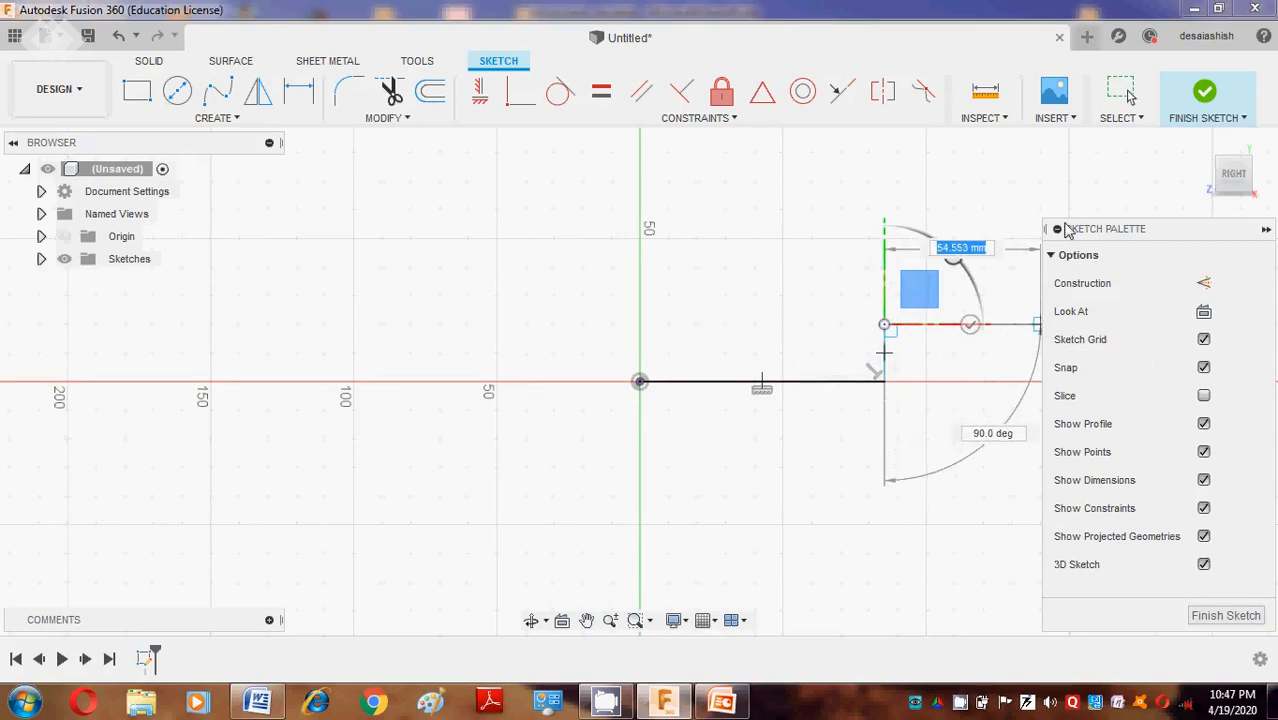
left_click_drag(1090, 232, 454, 315)
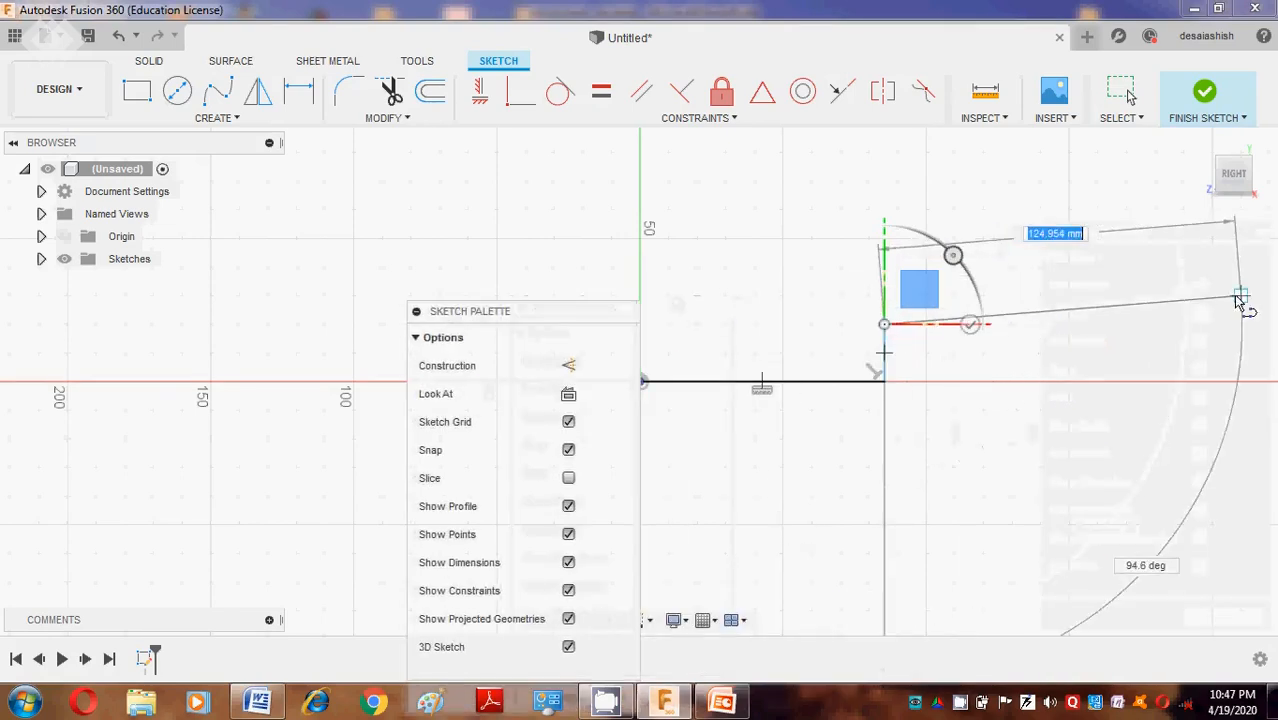
left_click_drag(560, 330, 209, 346)
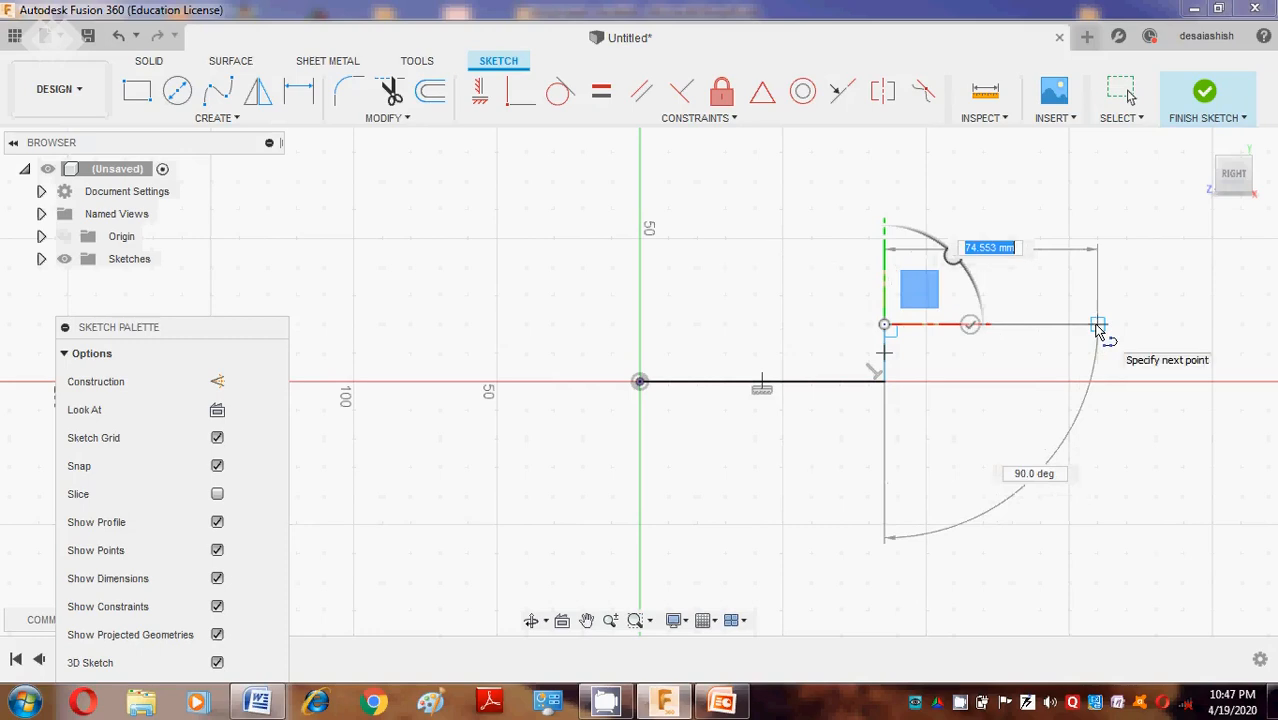
left_click(1097, 326)
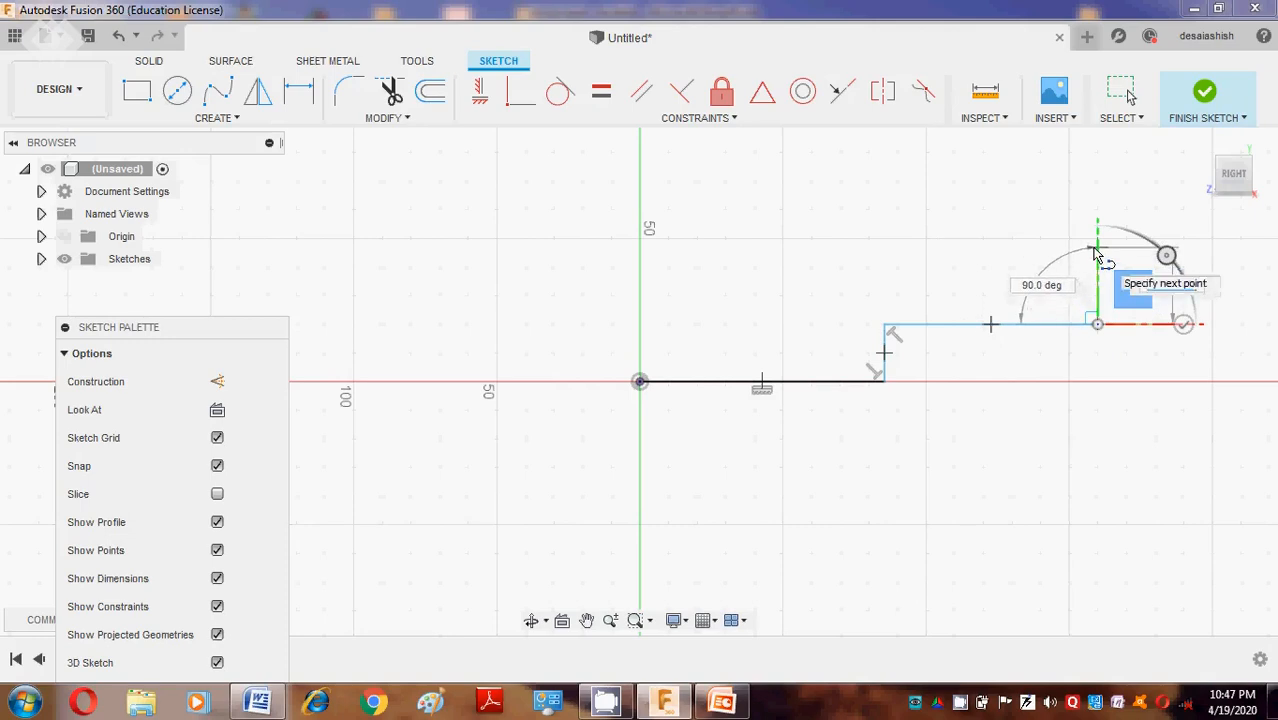
Continue the outline up the tab's outer end, back along its upper edge, up the body's side and across to the vertical axis.
left_click(1097, 252)
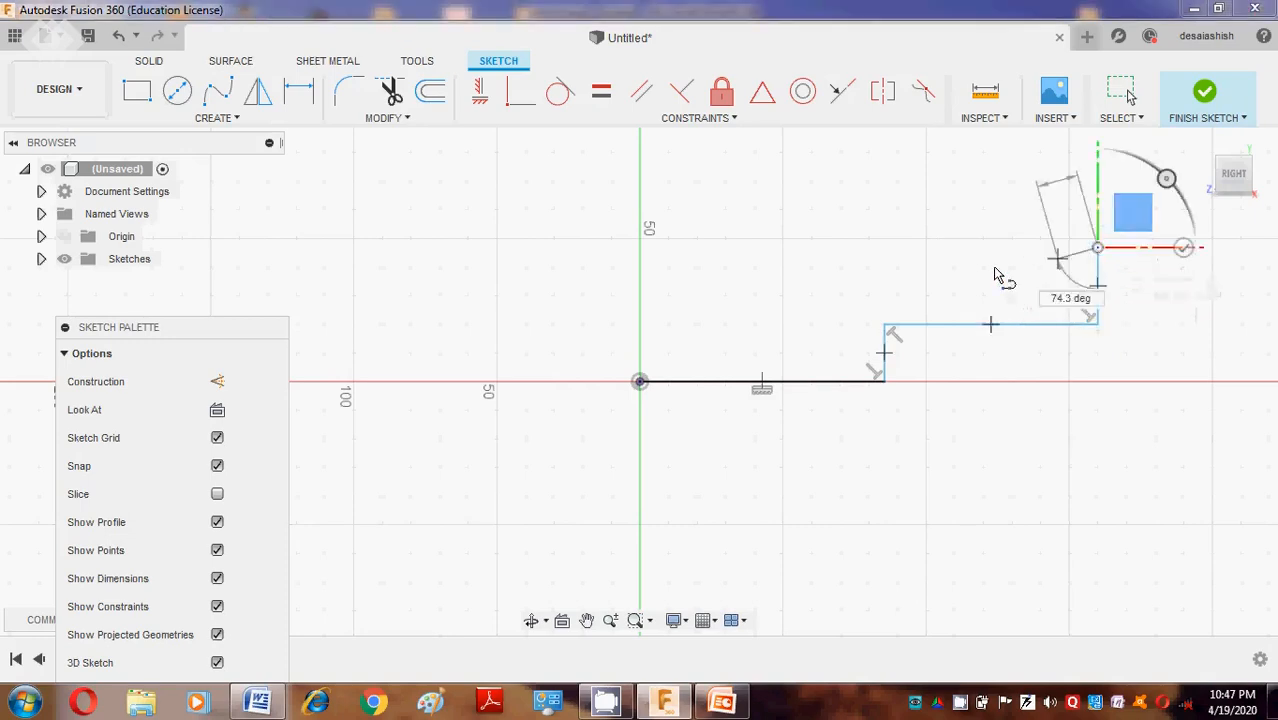
left_click(879, 247)
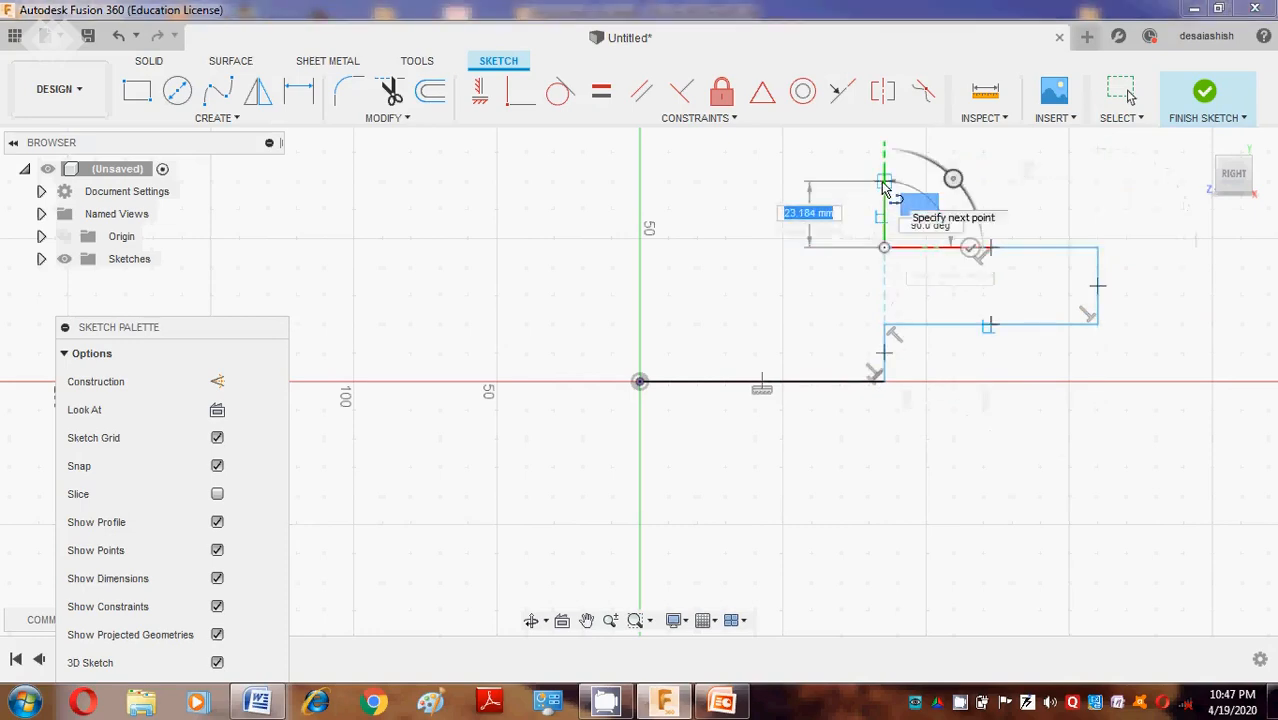
left_click(884, 169)
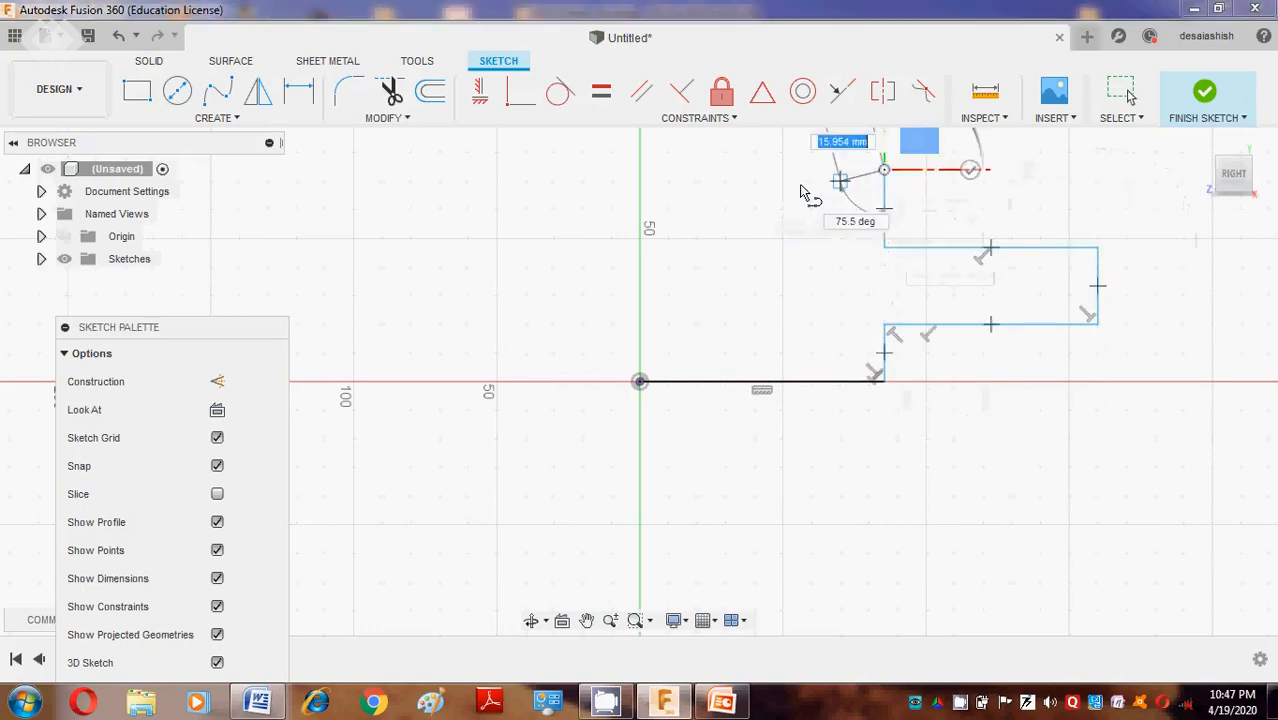
left_click(641, 171)
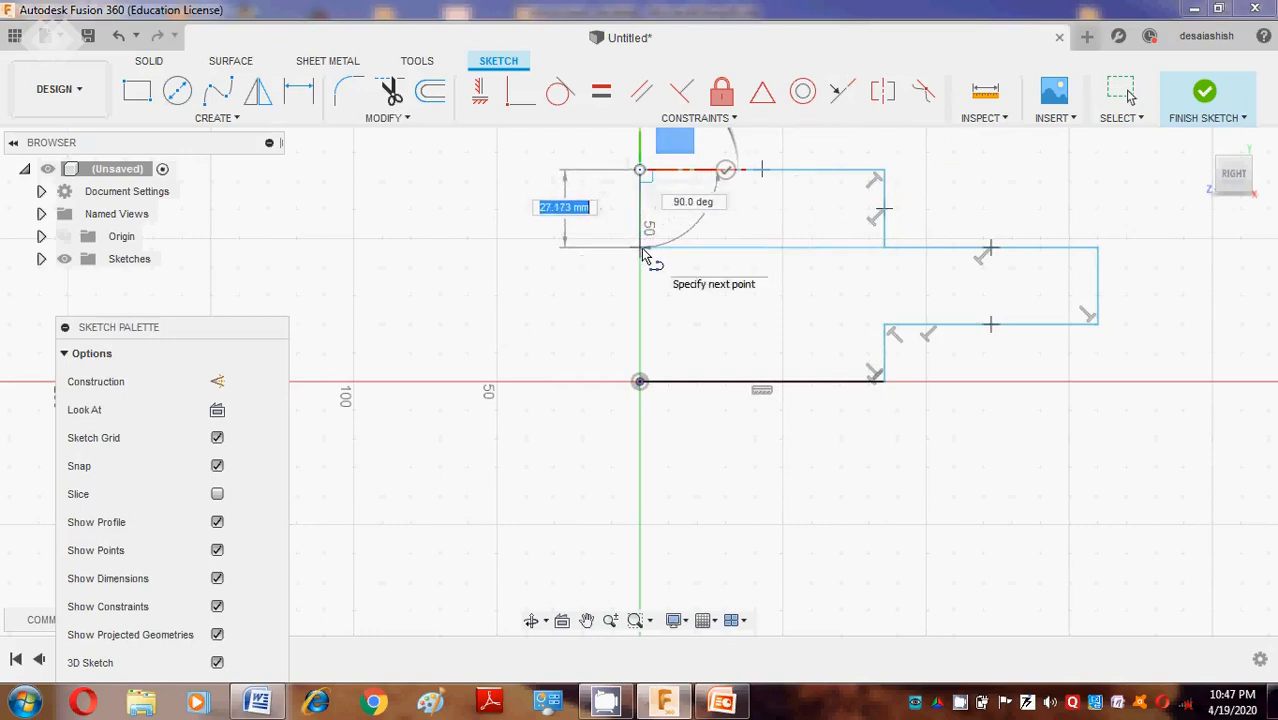
Draw the left edge down about 27 mm, cut in a notch about 25 mm deep, and close the profile at the origin.
left_click(642, 248)
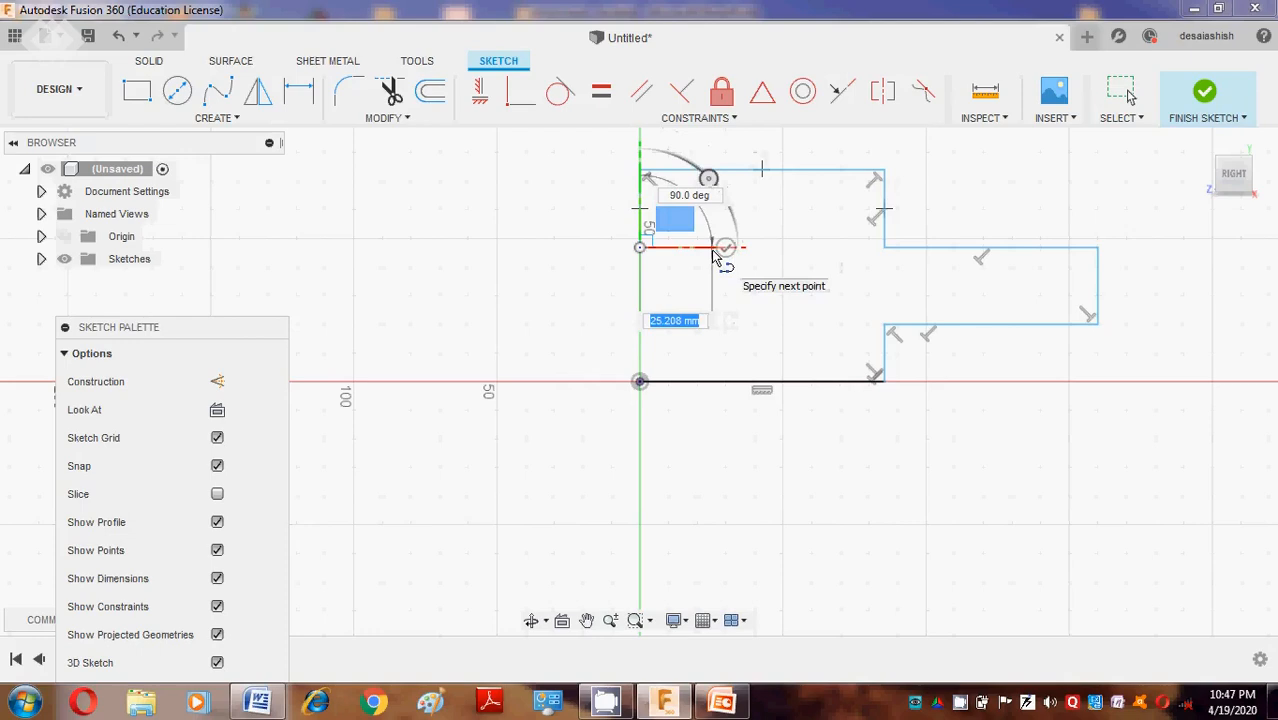
left_click(712, 250)
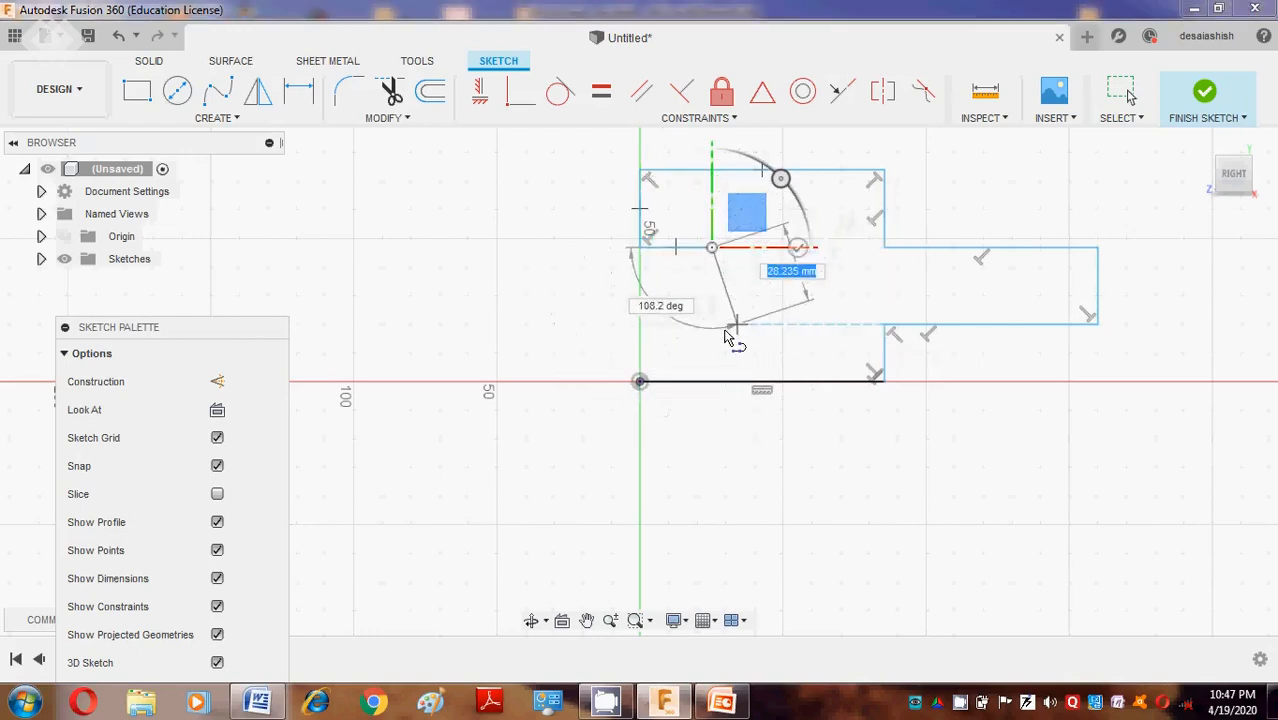
left_click(713, 326)
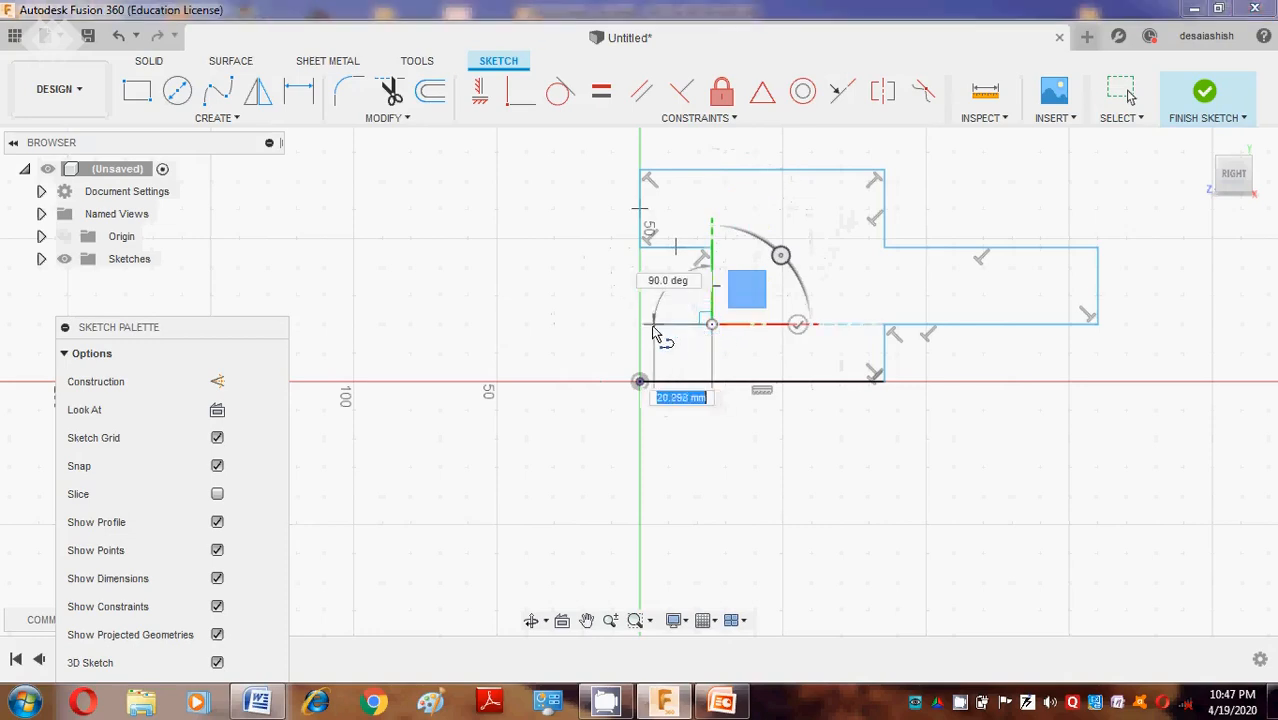
left_click(641, 325)
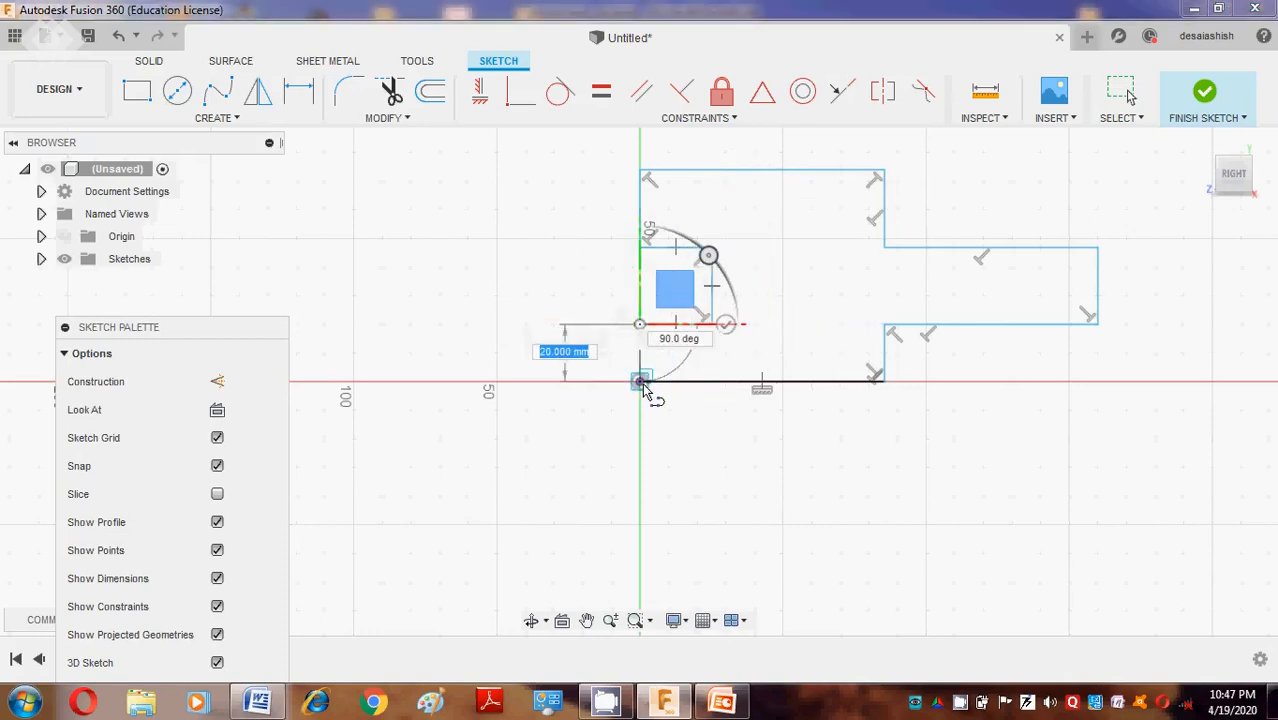
left_click(641, 381)
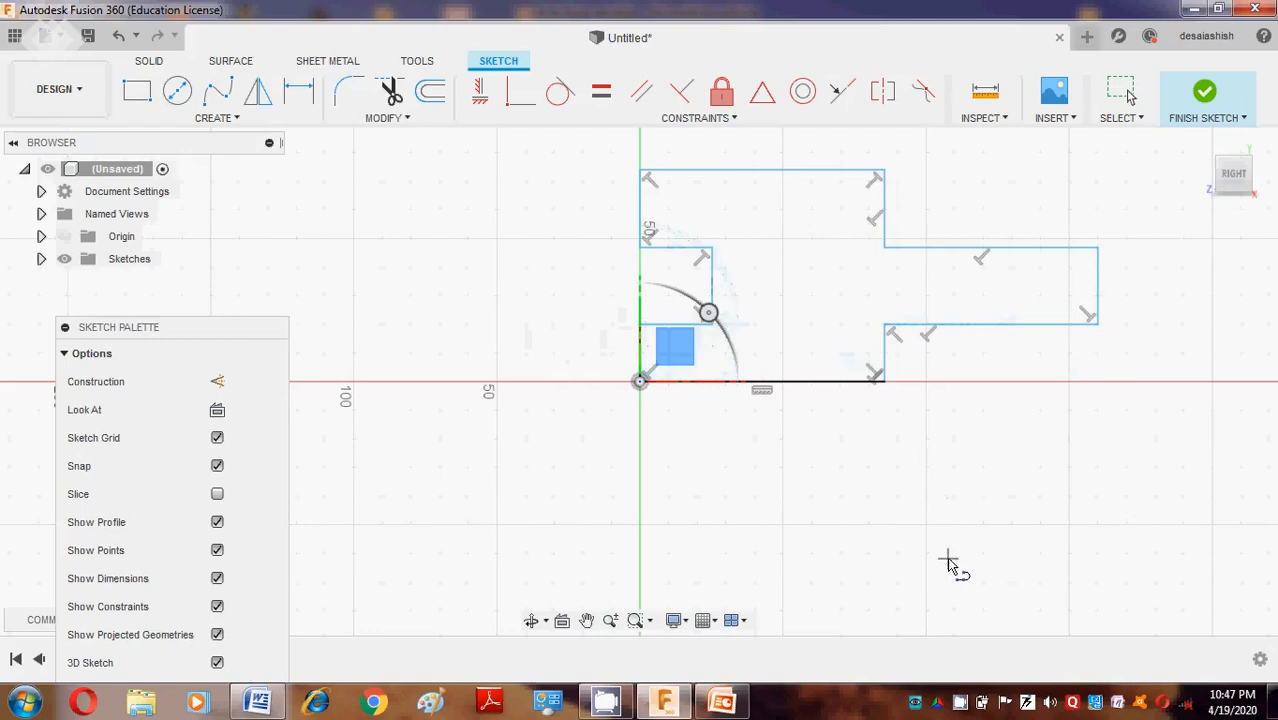
key("Escape")
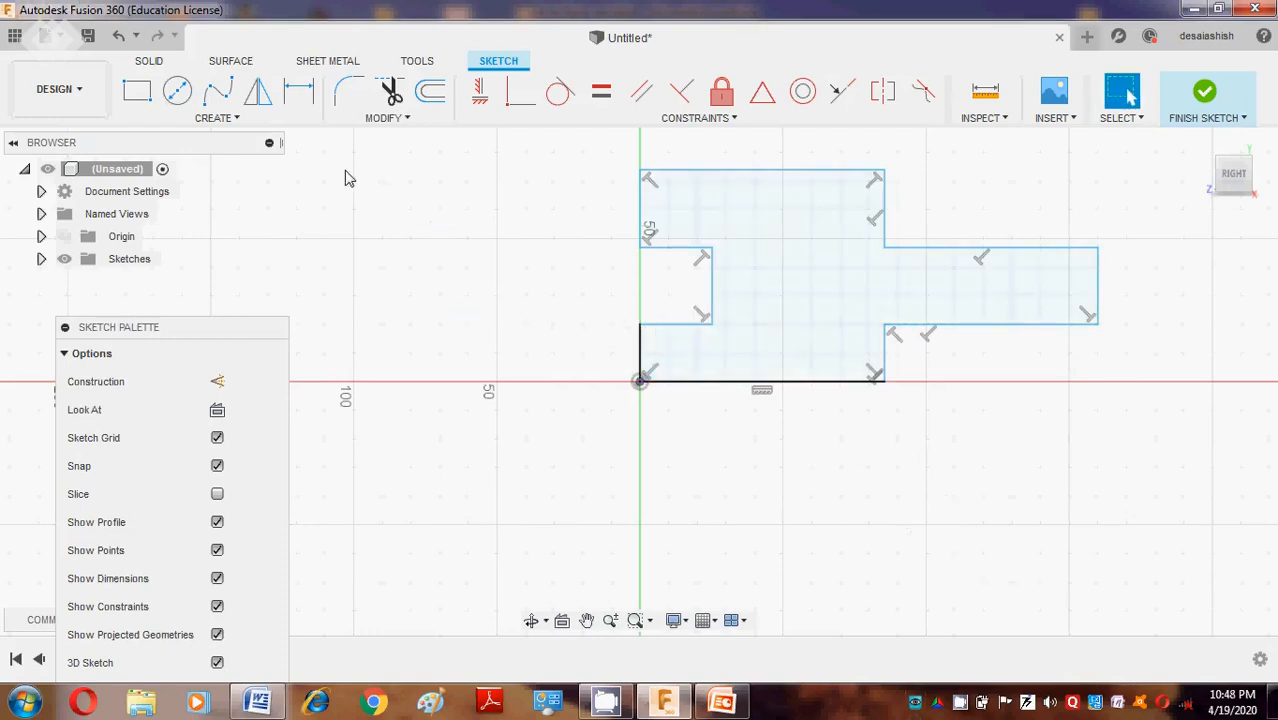
Dimension the profile's overall width from the origin to the tab's outer end as 135 mm.
left_click(298, 91)
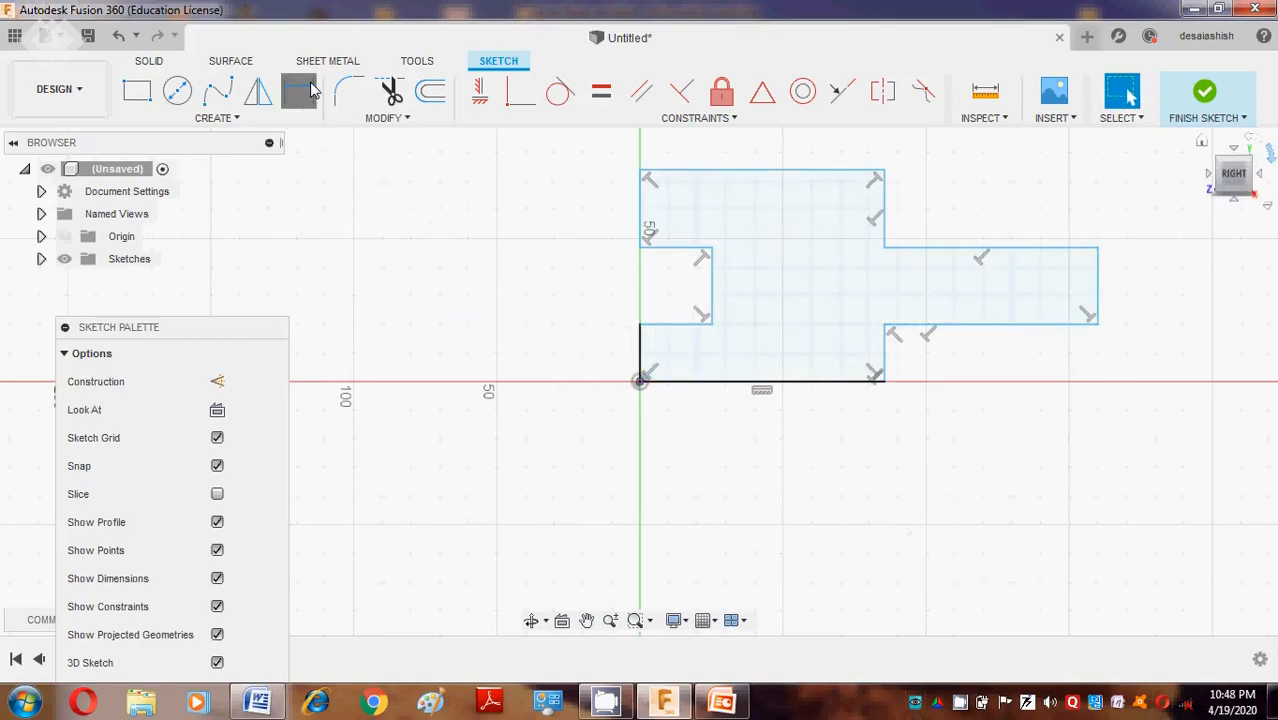
left_click(640, 381)
left_click(1097, 323)
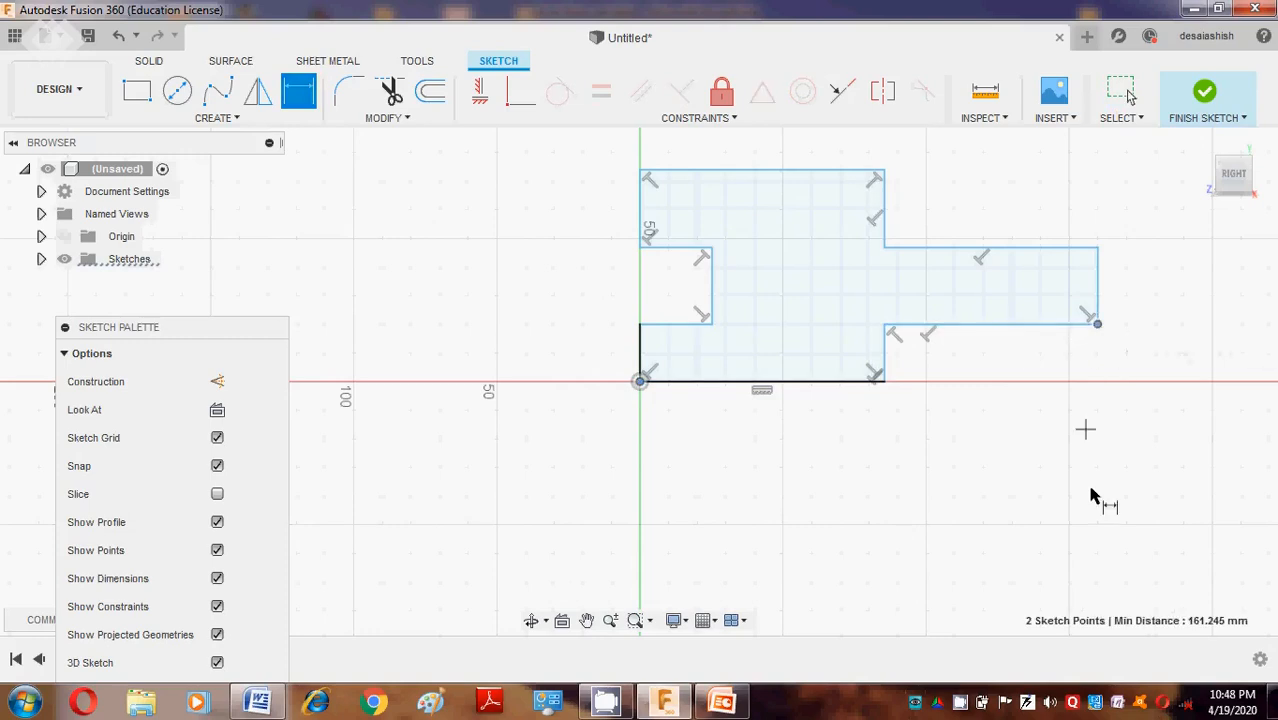
left_click(842, 527)
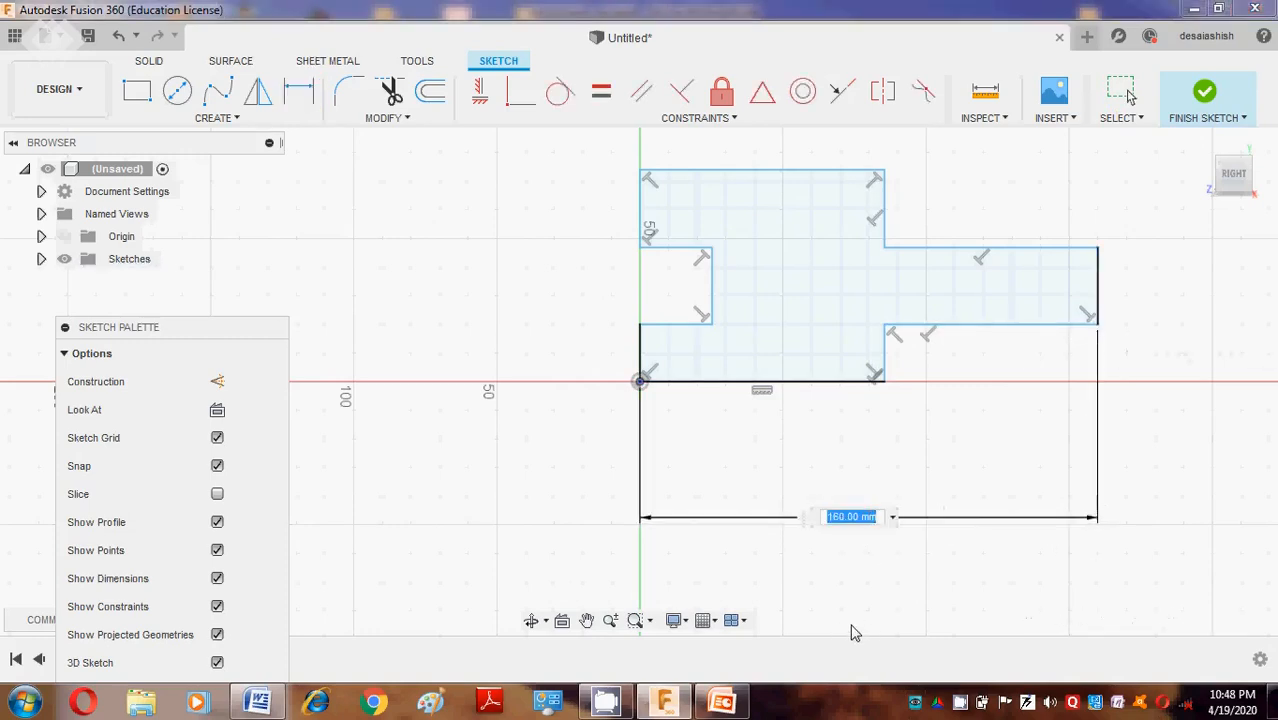
key("Return")
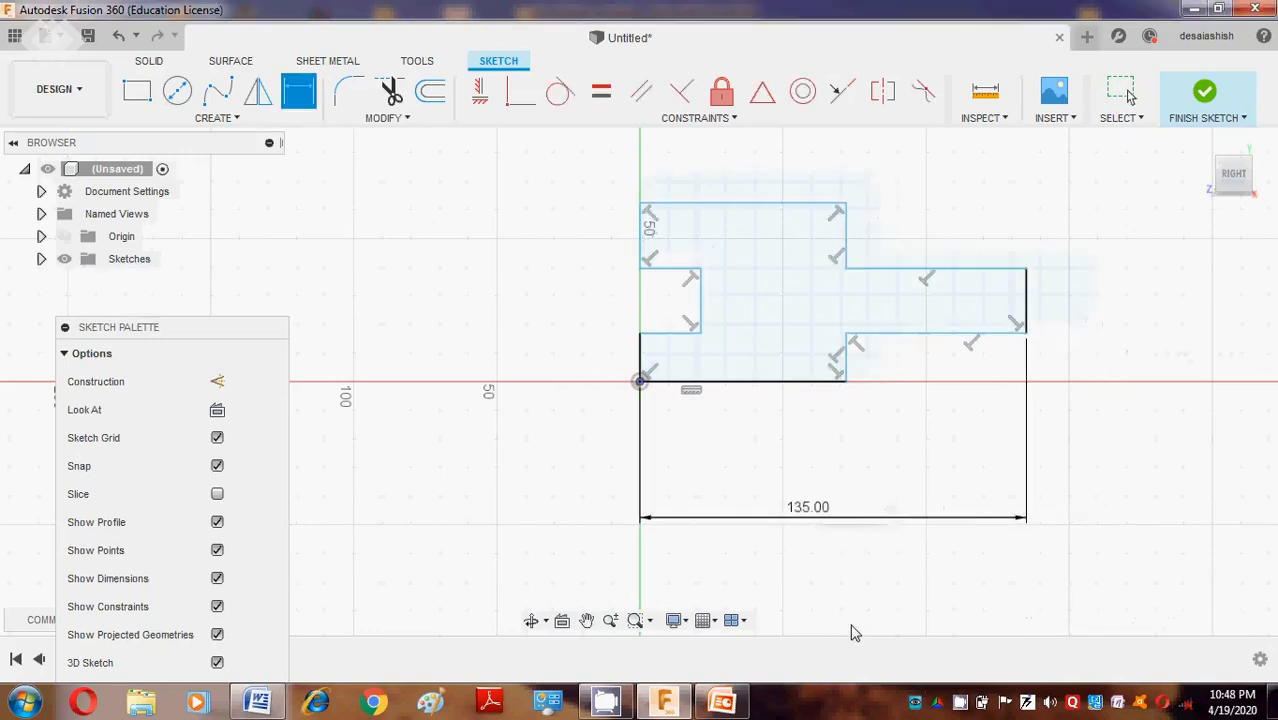
Add a height dimension between the base line and the tab's lower edge, accepting the current value.
left_click(845, 380)
left_click(1030, 370)
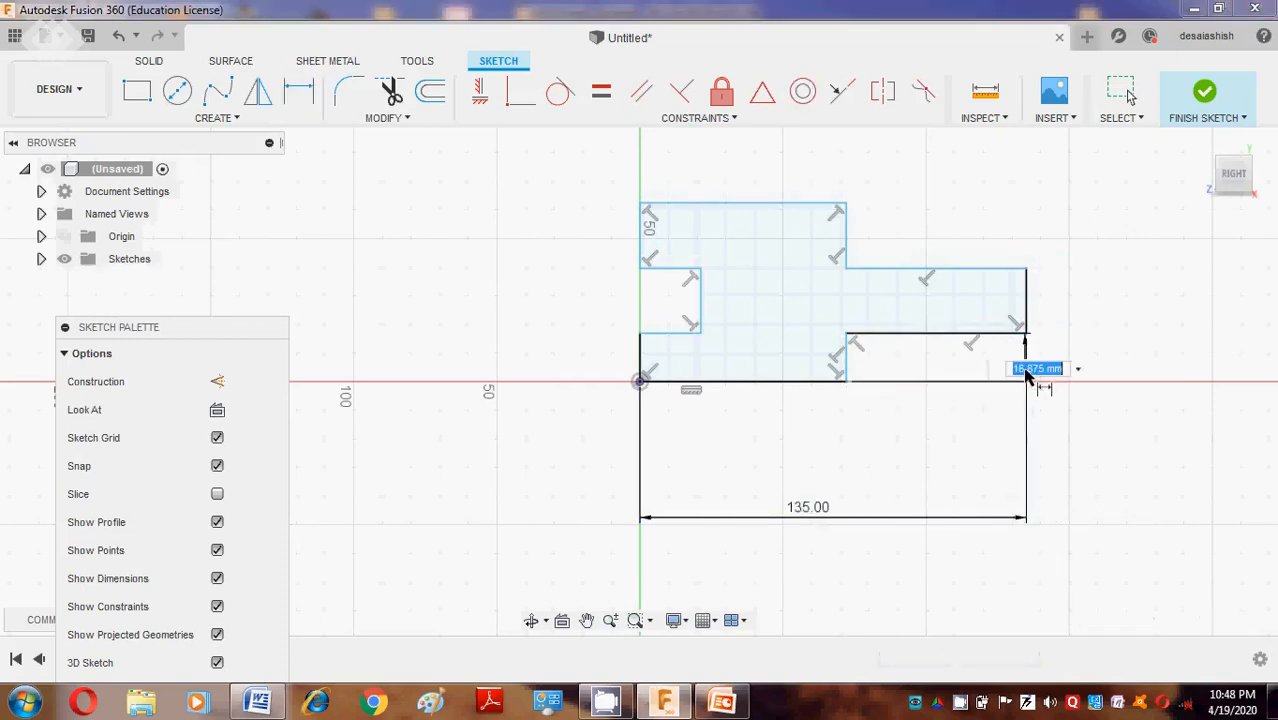
key("Return")
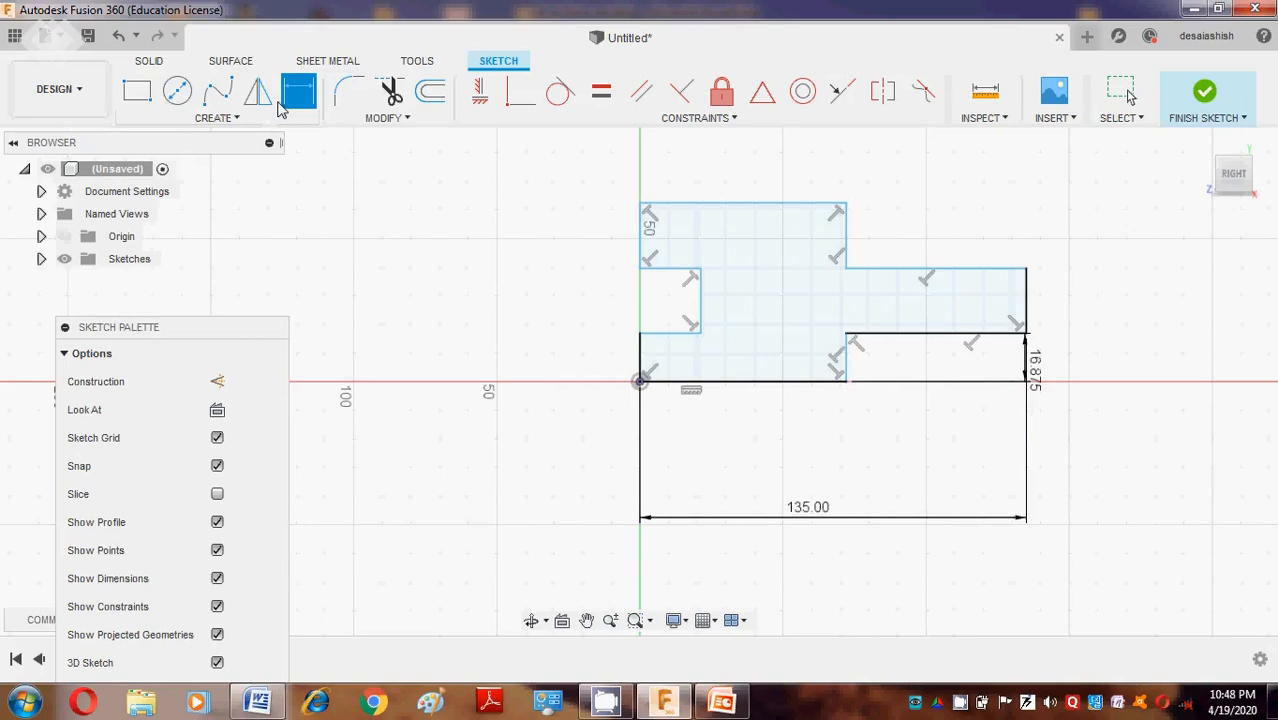
Dimension the tab's lower length, from the lower riser to the tab's outer end, as 75 mm.
left_click(847, 366)
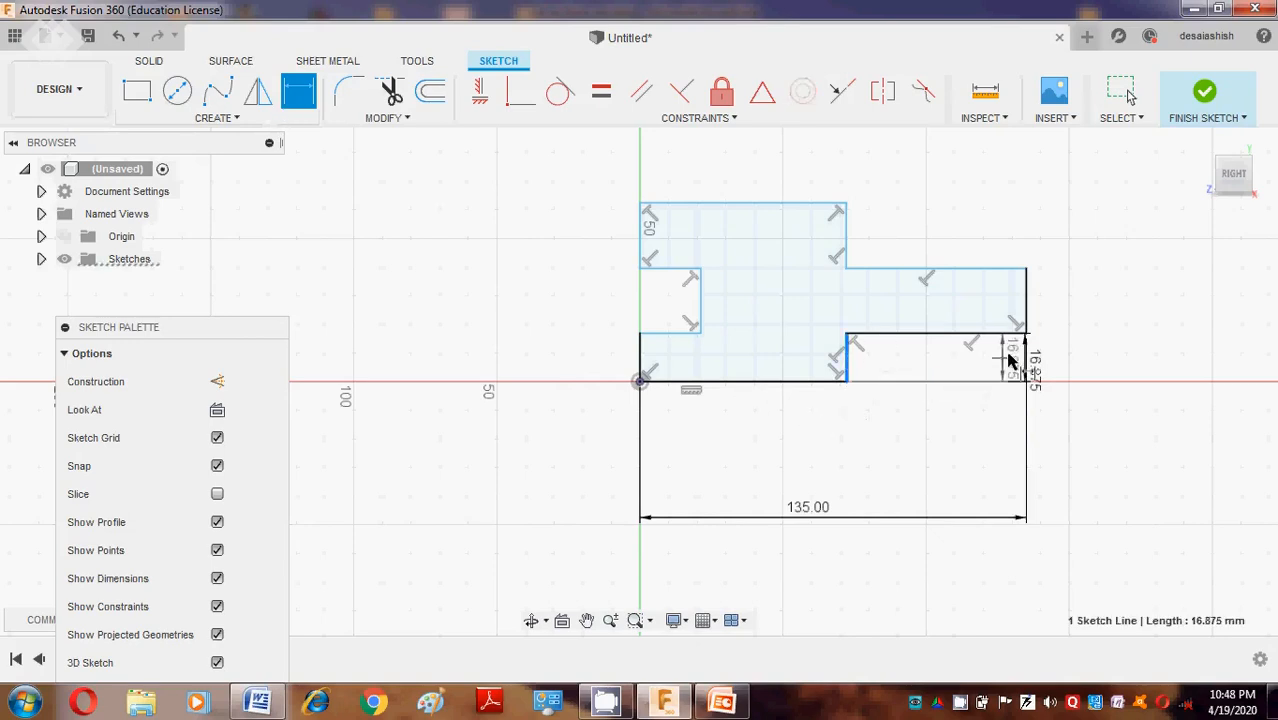
left_click(1026, 336)
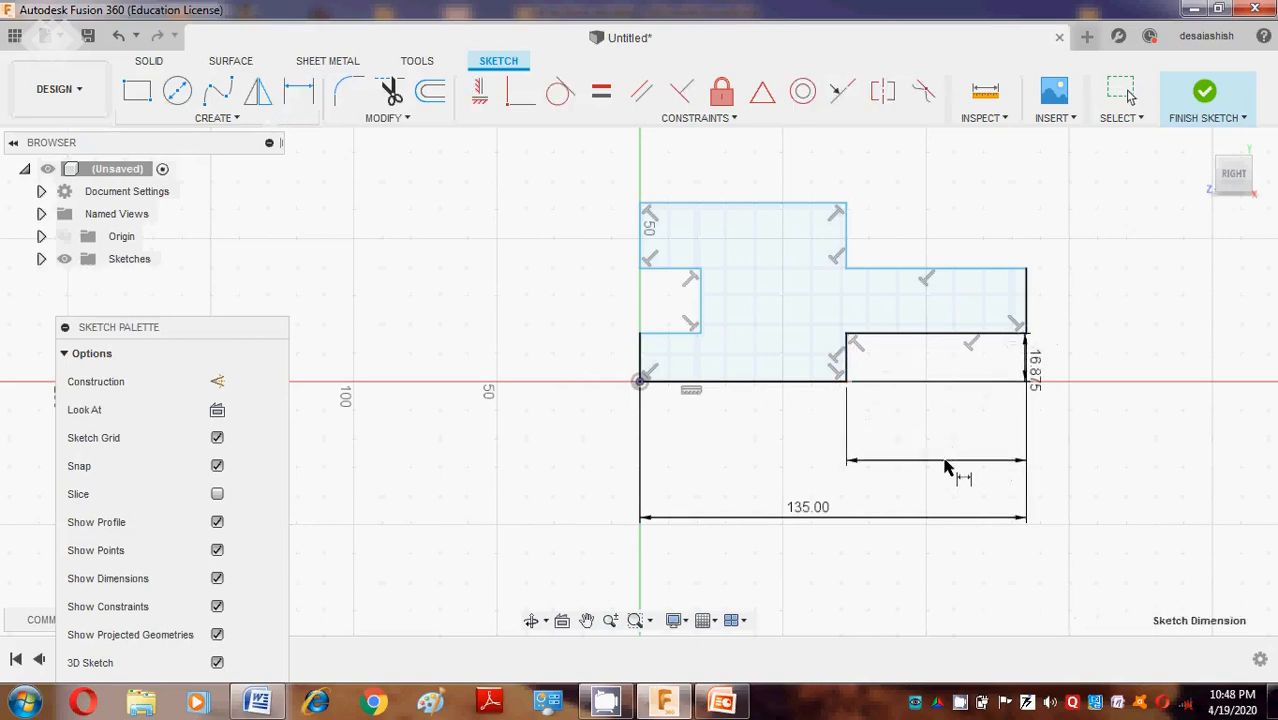
left_click(955, 462)
type("75")
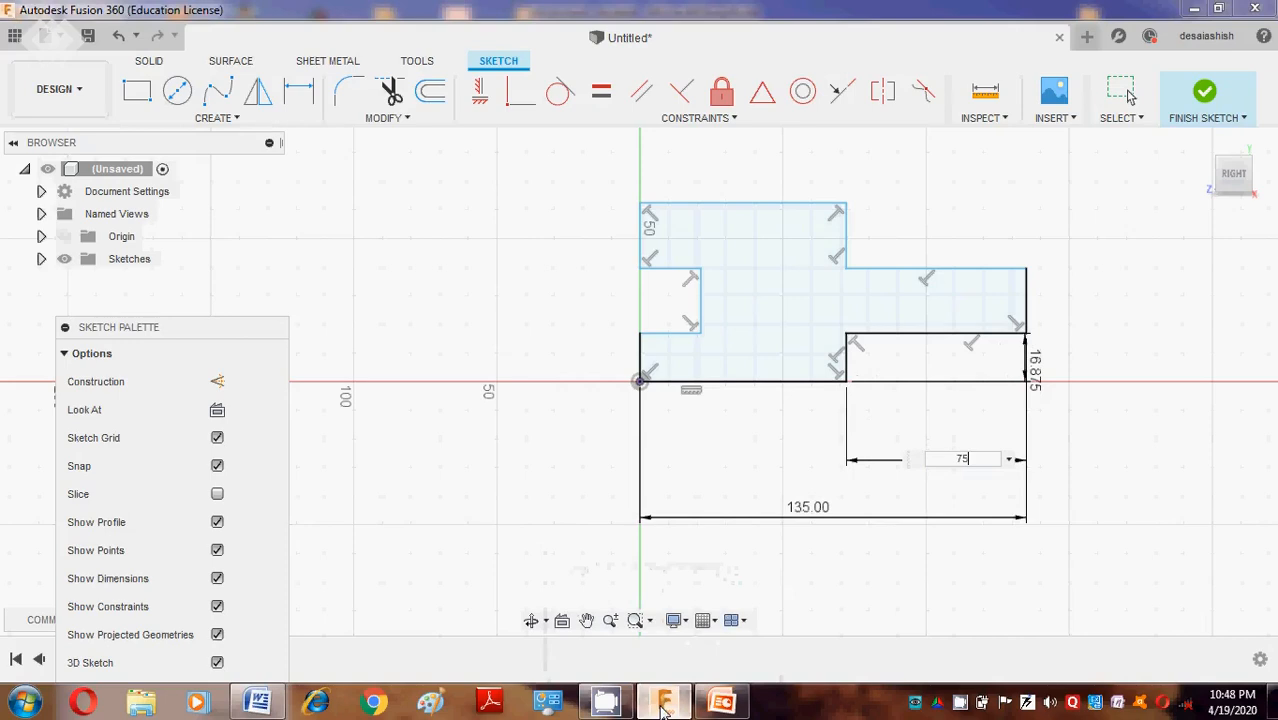
key("Return")
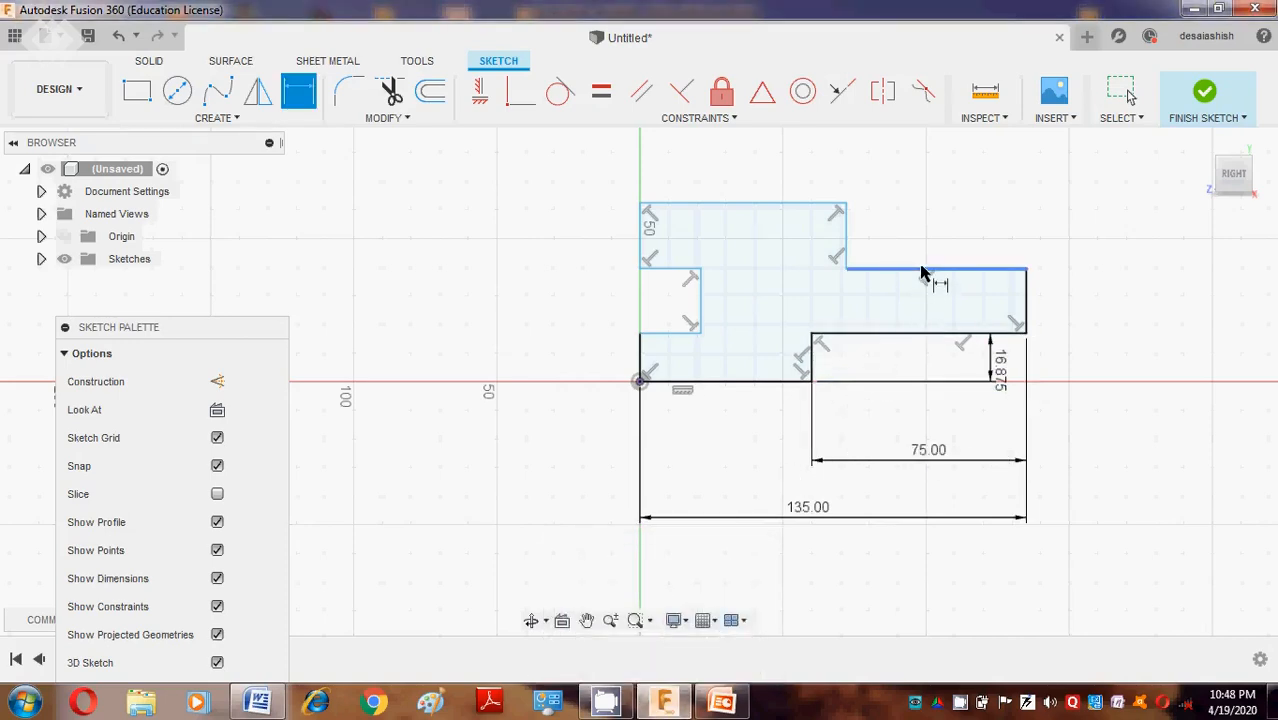
Dimension the tab's upper edge, from the body's upper inside corner to the tab's outer end, as 75 mm.
left_click(846, 270)
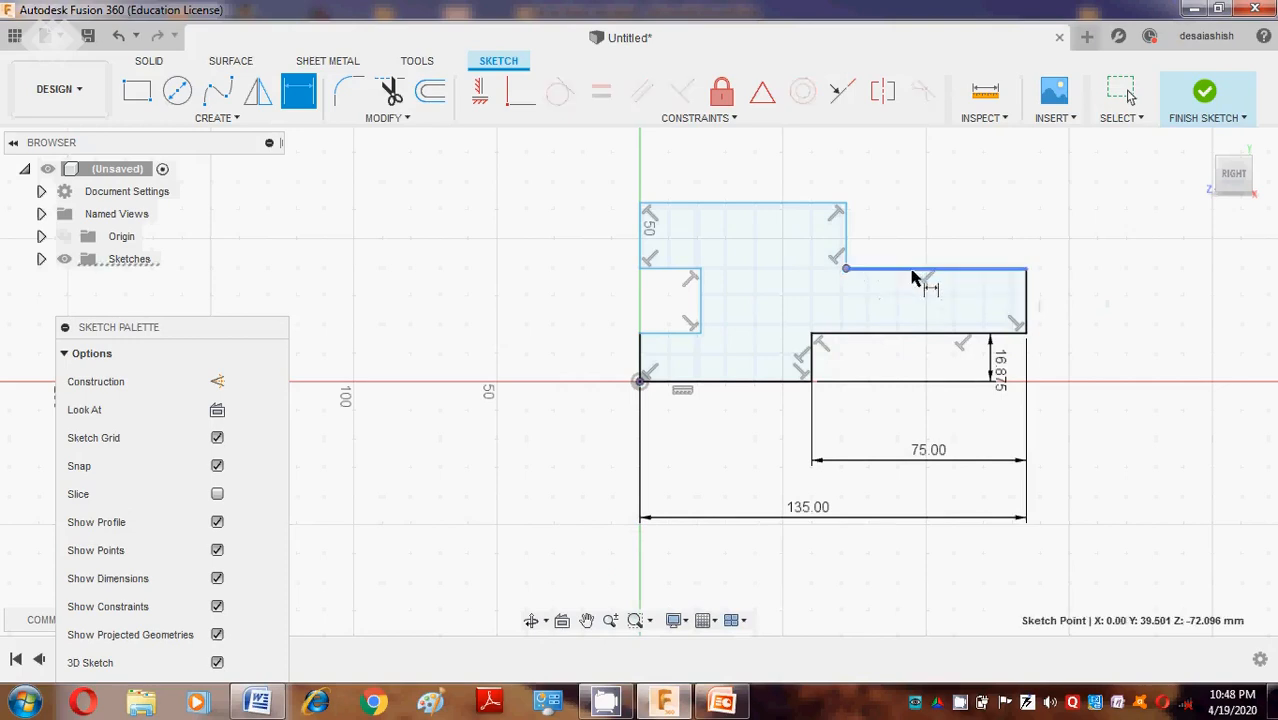
left_click(1026, 269)
left_click(951, 210)
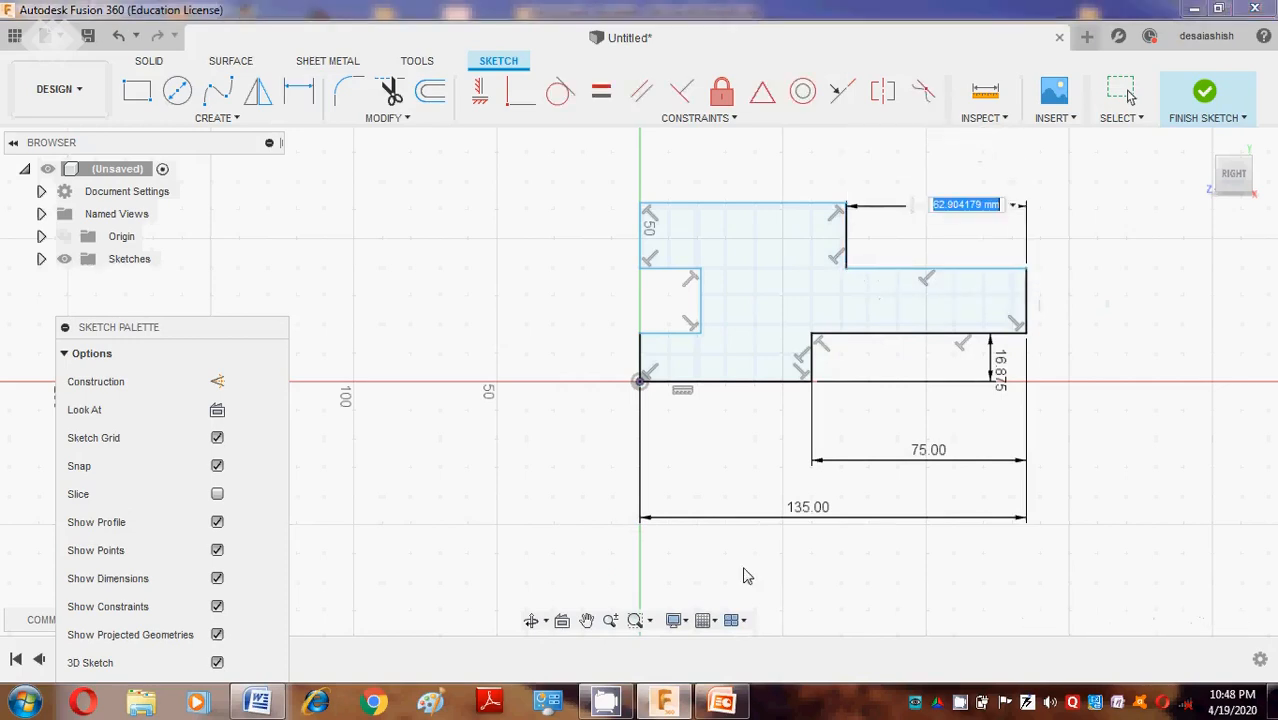
type("75")
key("Return")
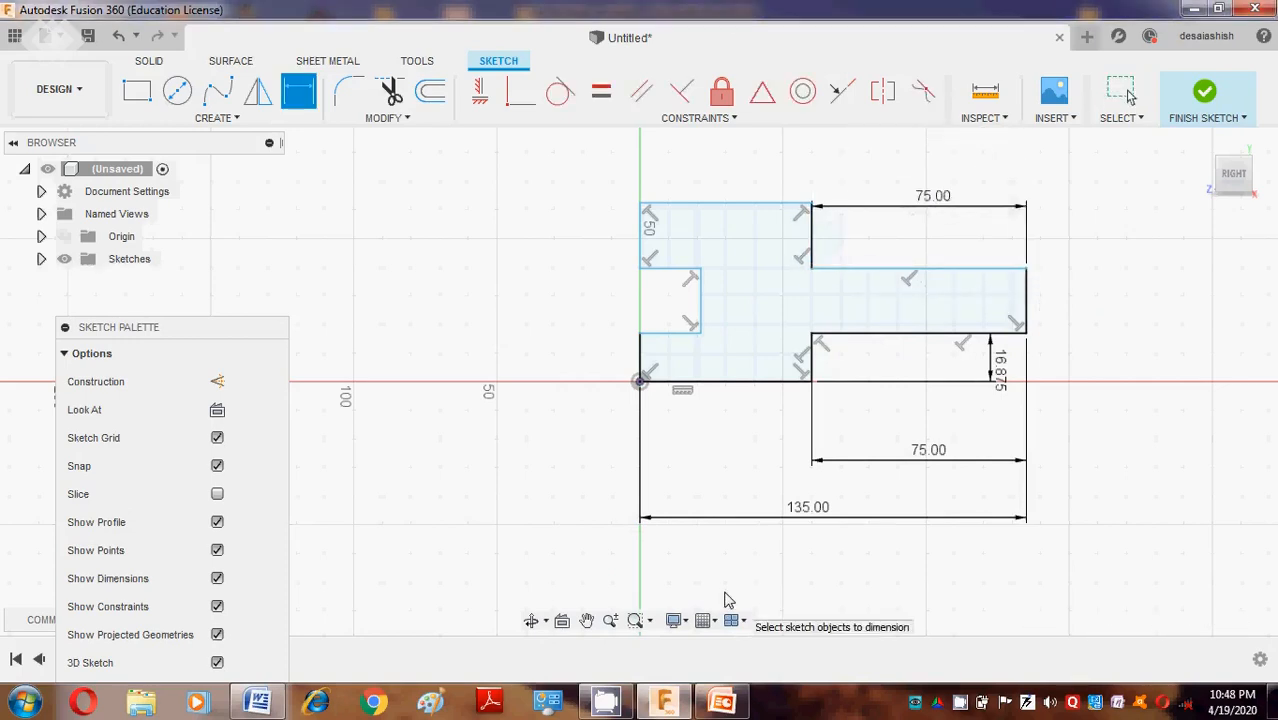
left_click(812, 360)
left_click(1116, 363)
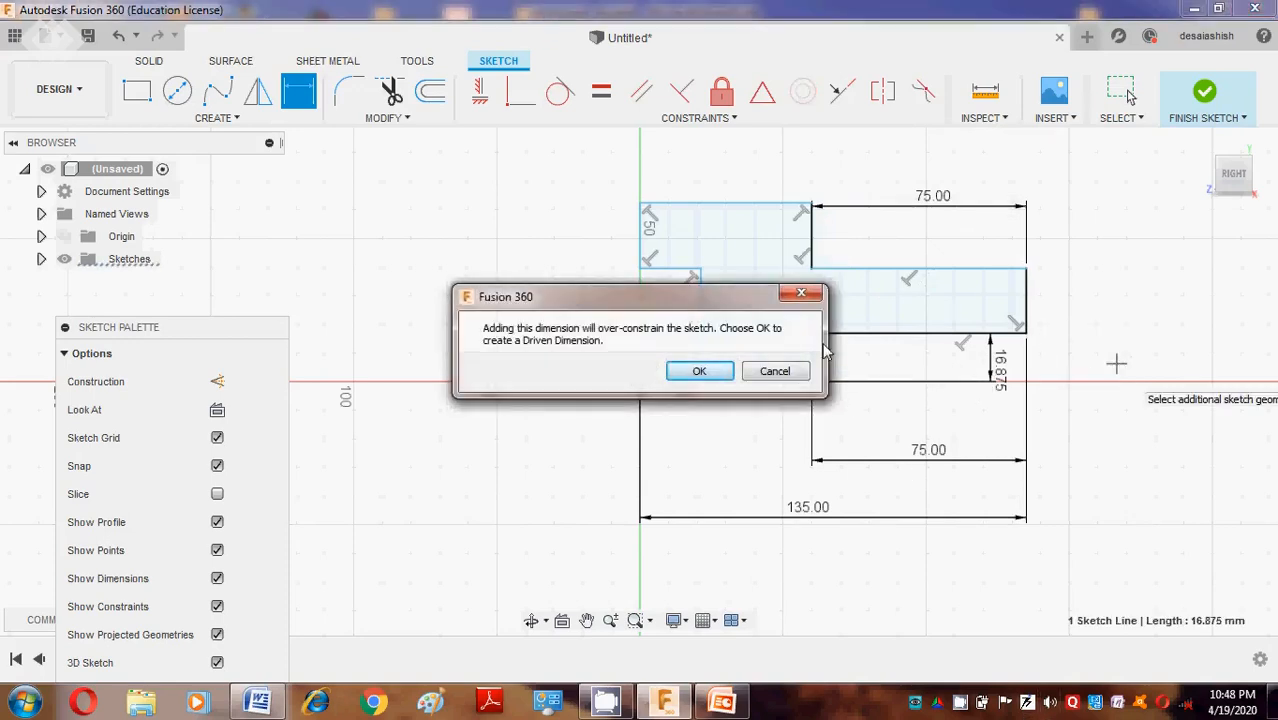
left_click(799, 295)
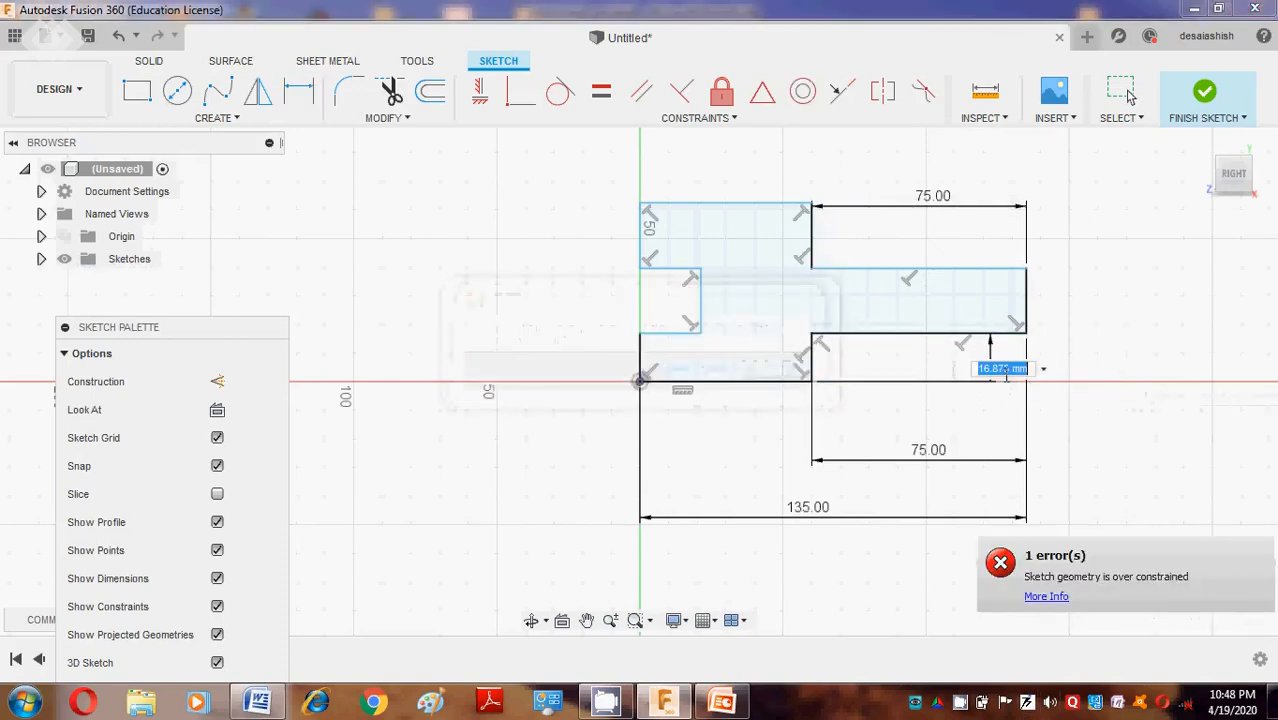
Set the height dimension between the base line and the tab's lower edge to 25 mm.
type("25")
key("Return")
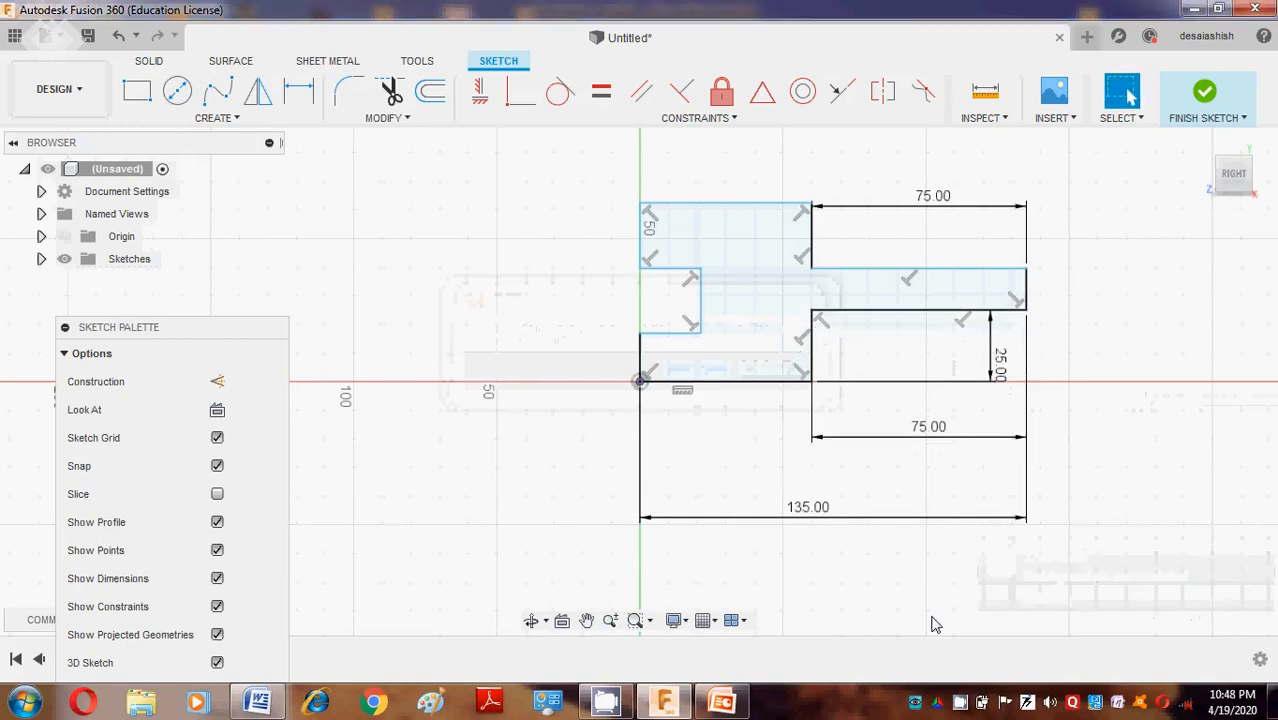
Dimension the vertical line at the tab's outer end as 25 mm.
left_click(1026, 297)
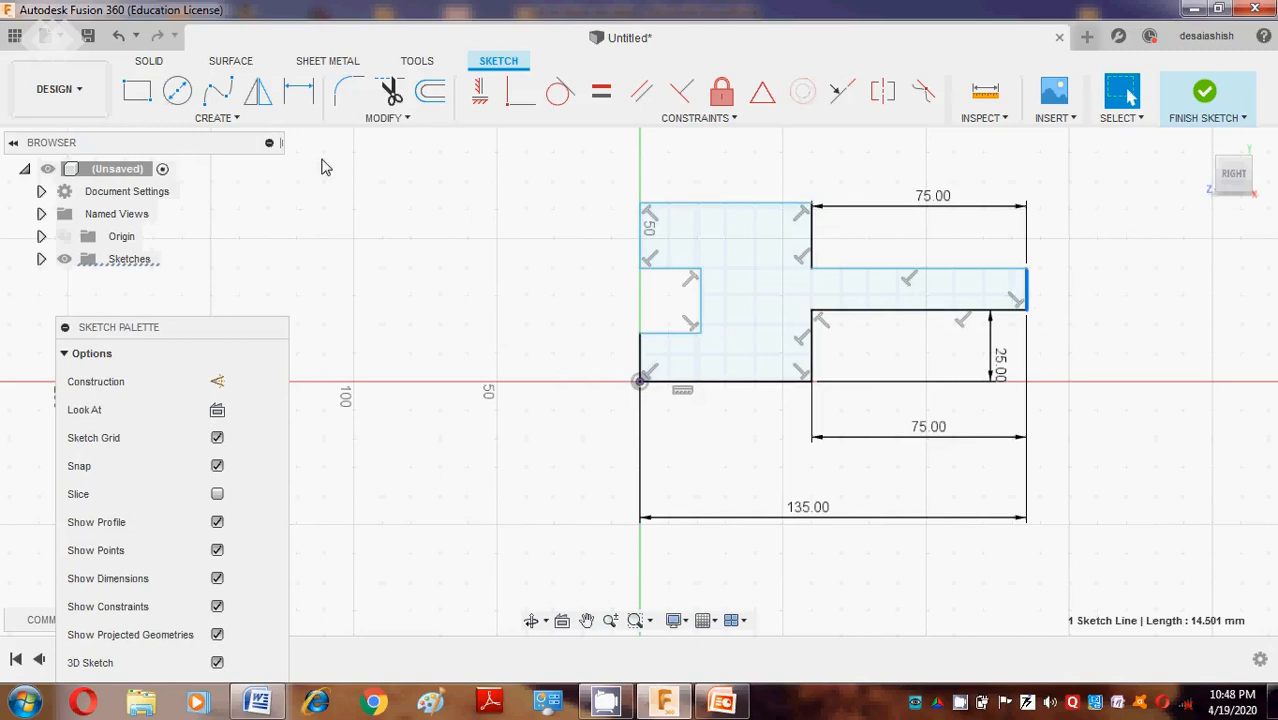
left_click(298, 91)
left_click(1027, 285)
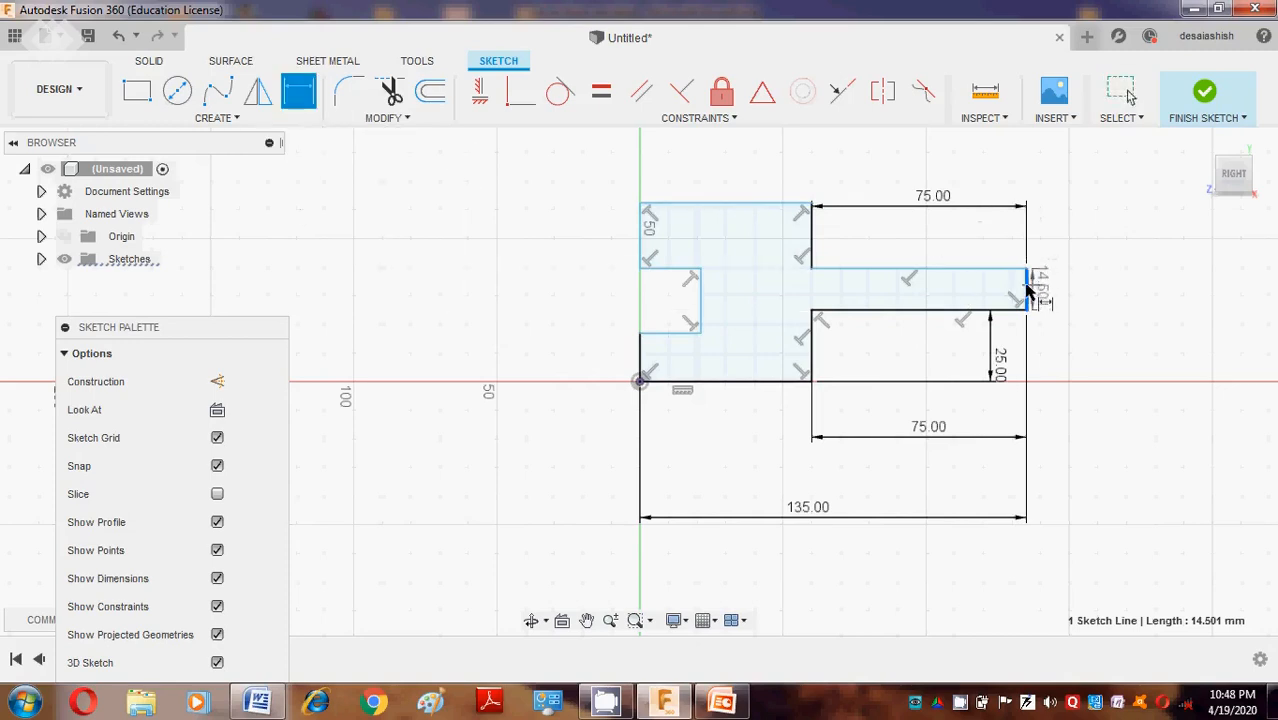
left_click(1088, 288)
type("25")
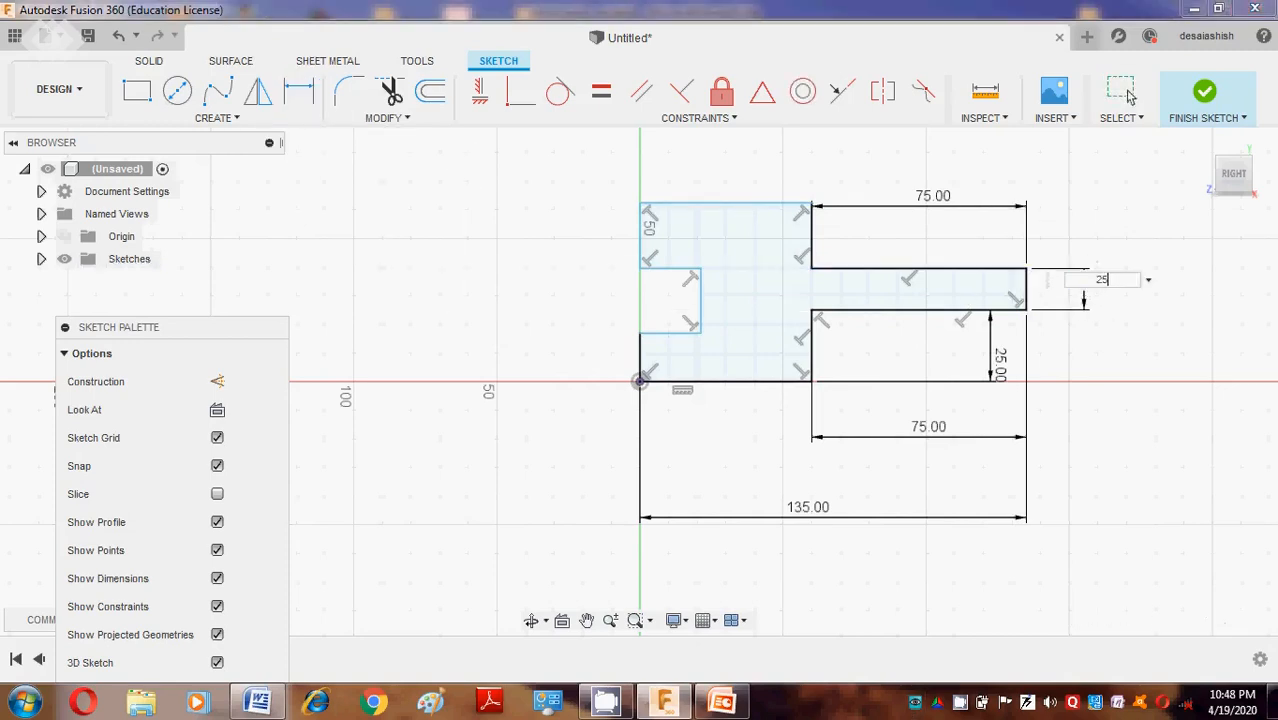
key("Return")
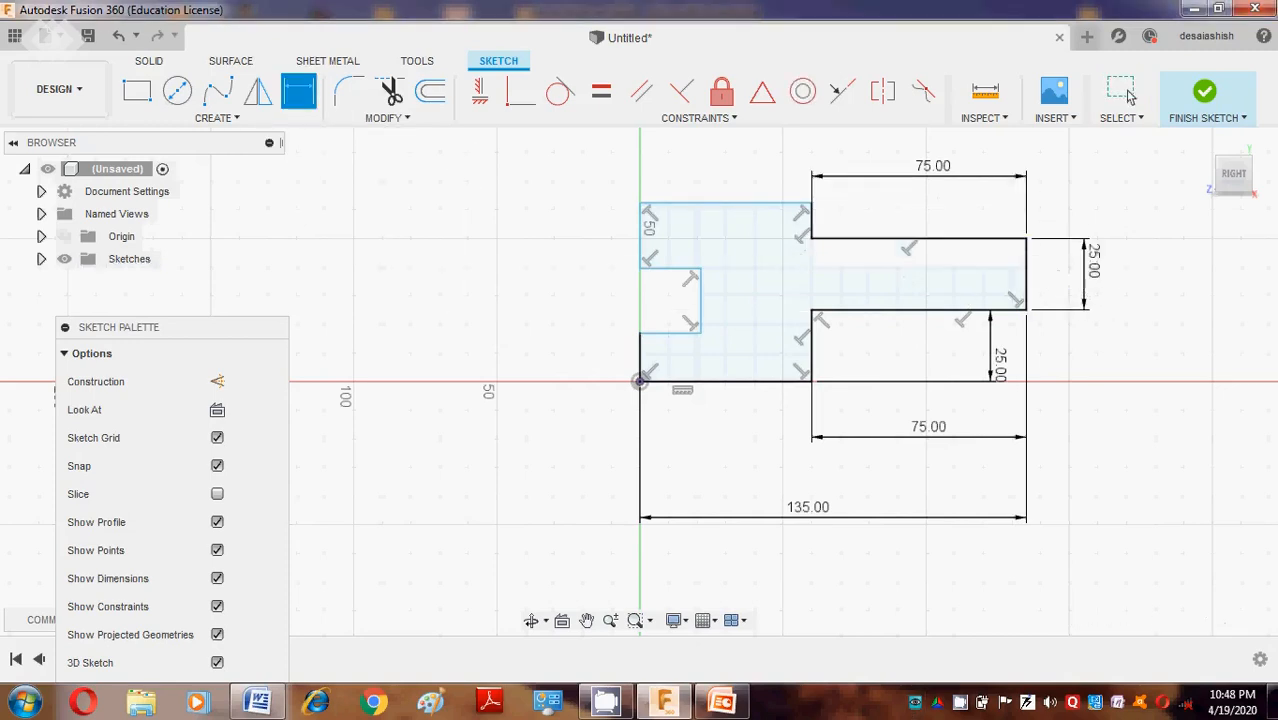
Dimension the body's upper riser, from the tab's upper edge to the body's top edge, as 25 mm.
left_click(812, 226)
left_click(1083, 218)
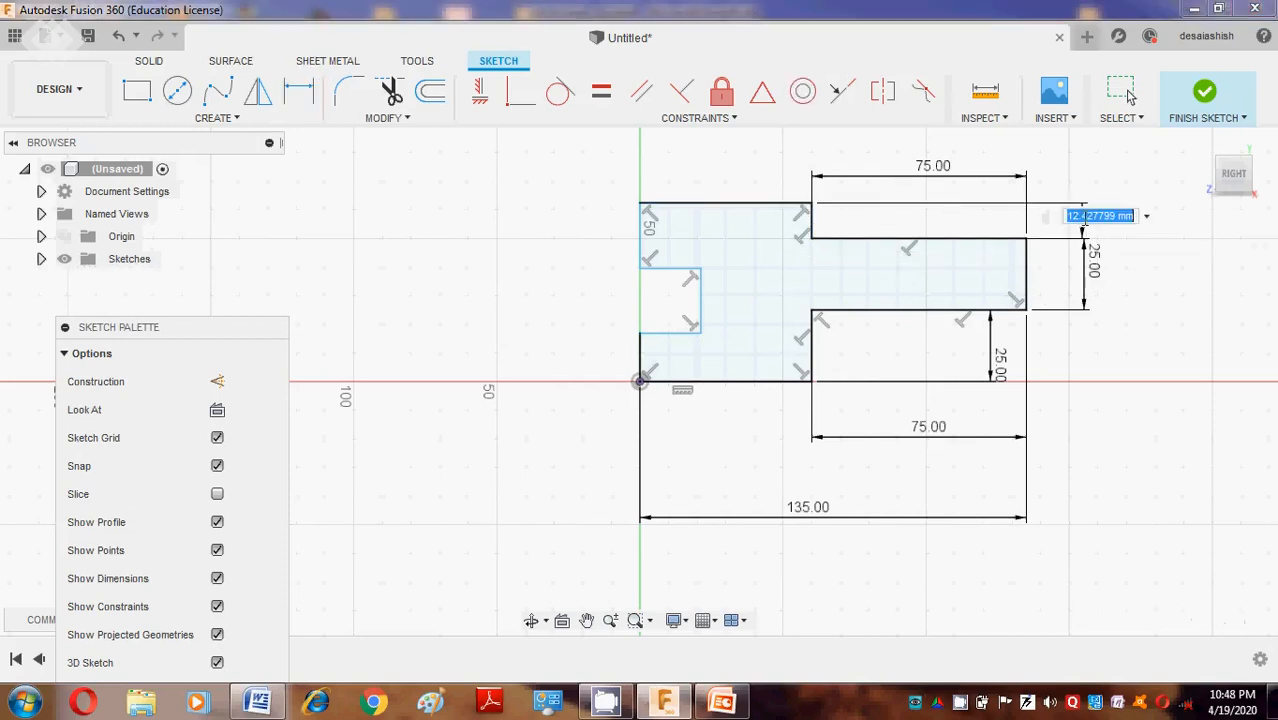
type("25")
key("Return")
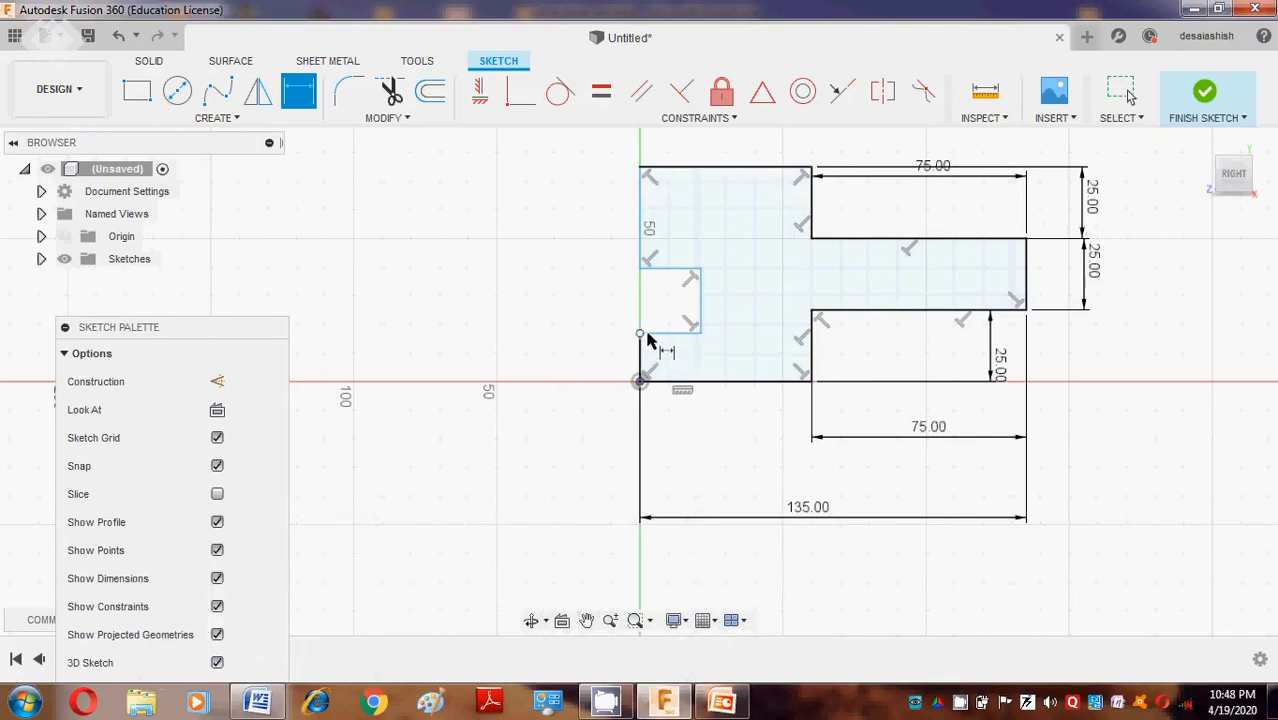
Dimension the vertical line from the origin up to the notch's lower edge as 25 mm.
left_click(641, 382)
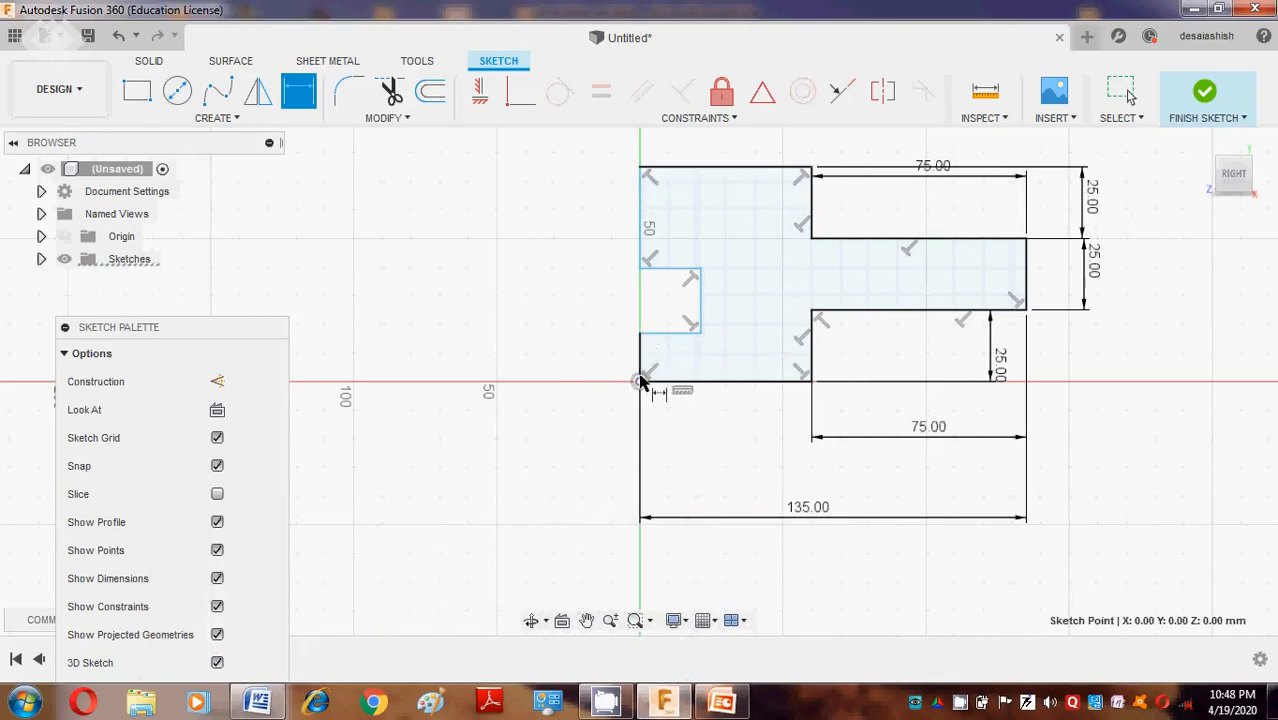
left_click(640, 334)
left_click(549, 352)
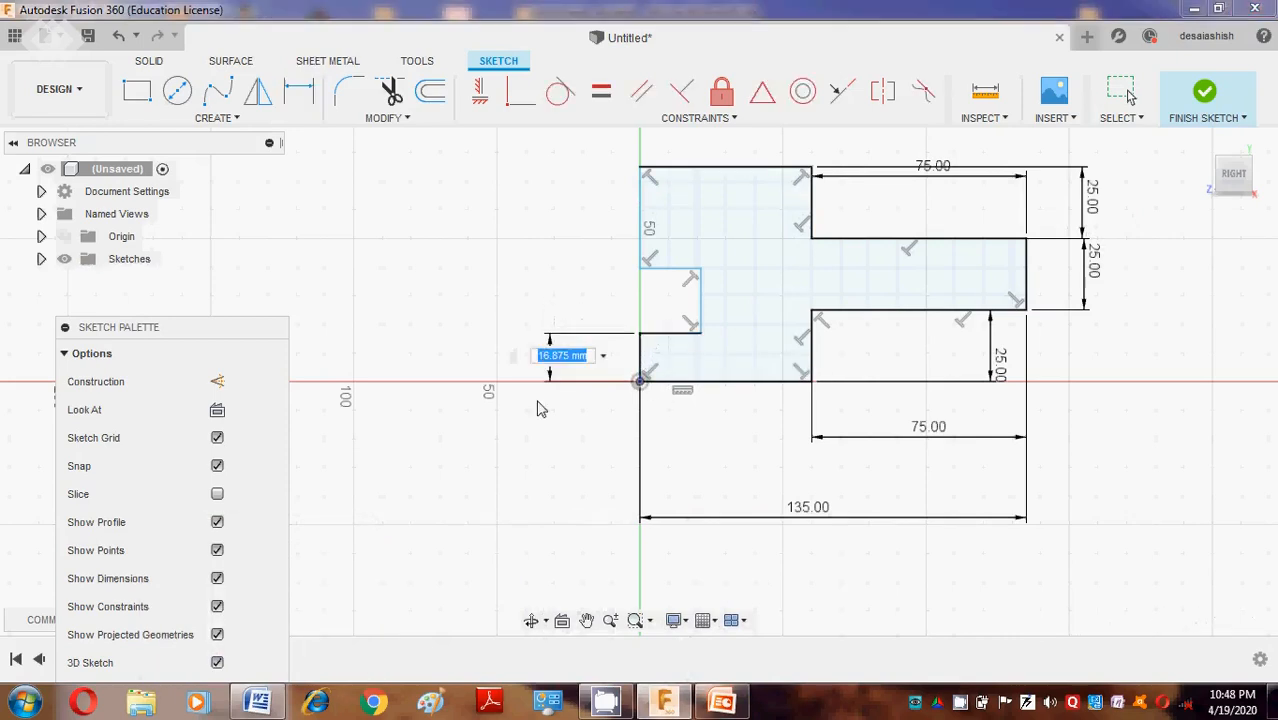
type("25")
key("Return")
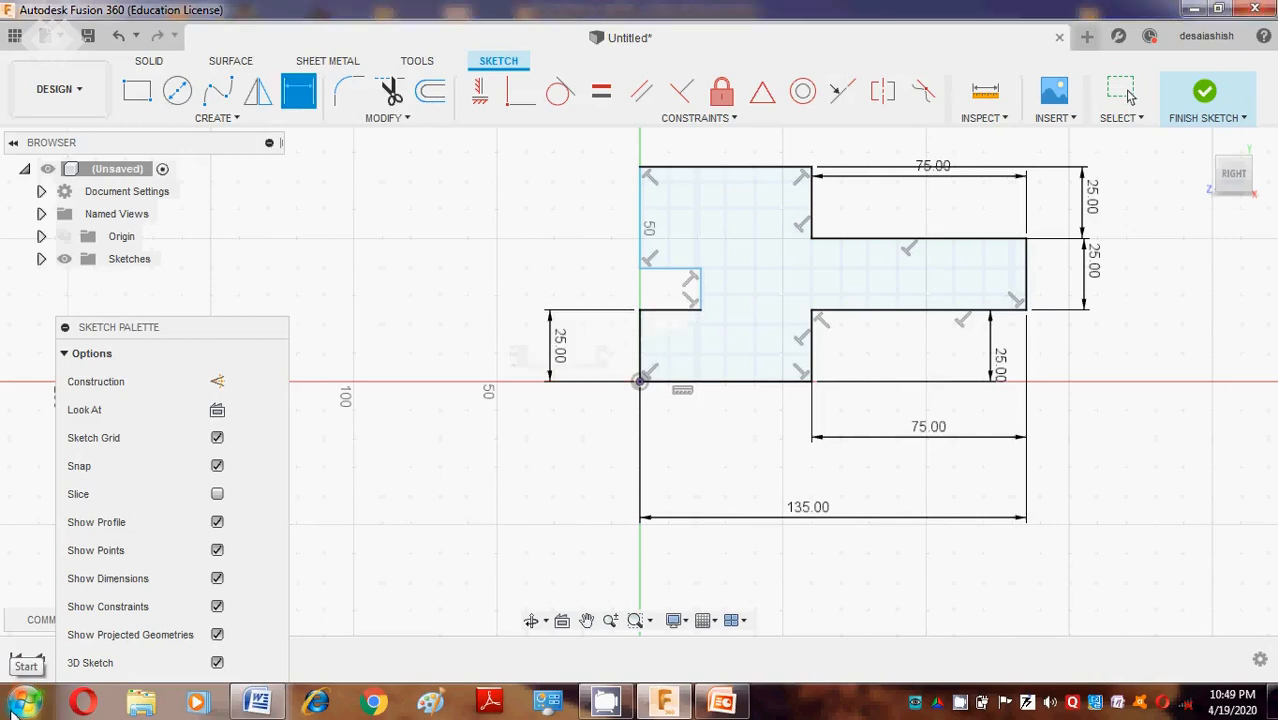
Dimension the notch's opening height as 25 mm, placing the dimension outside the body.
left_click(699, 289)
left_click(556, 289)
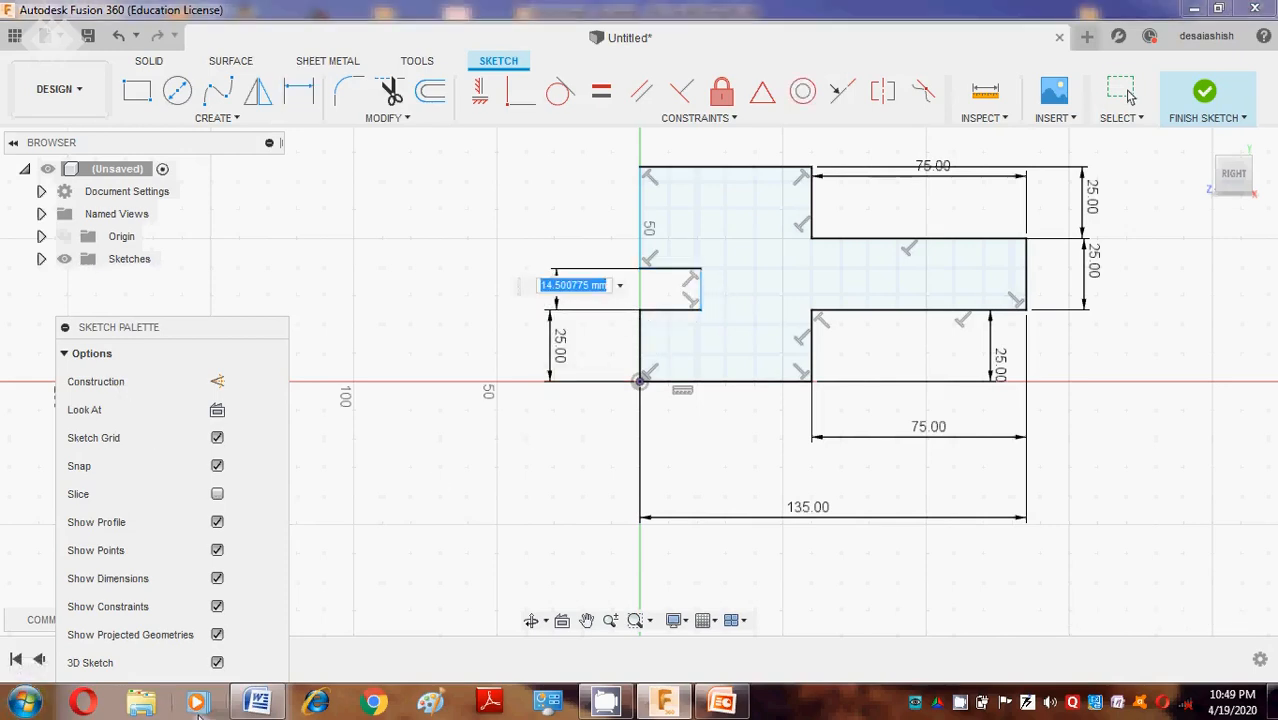
type("25")
key("Return")
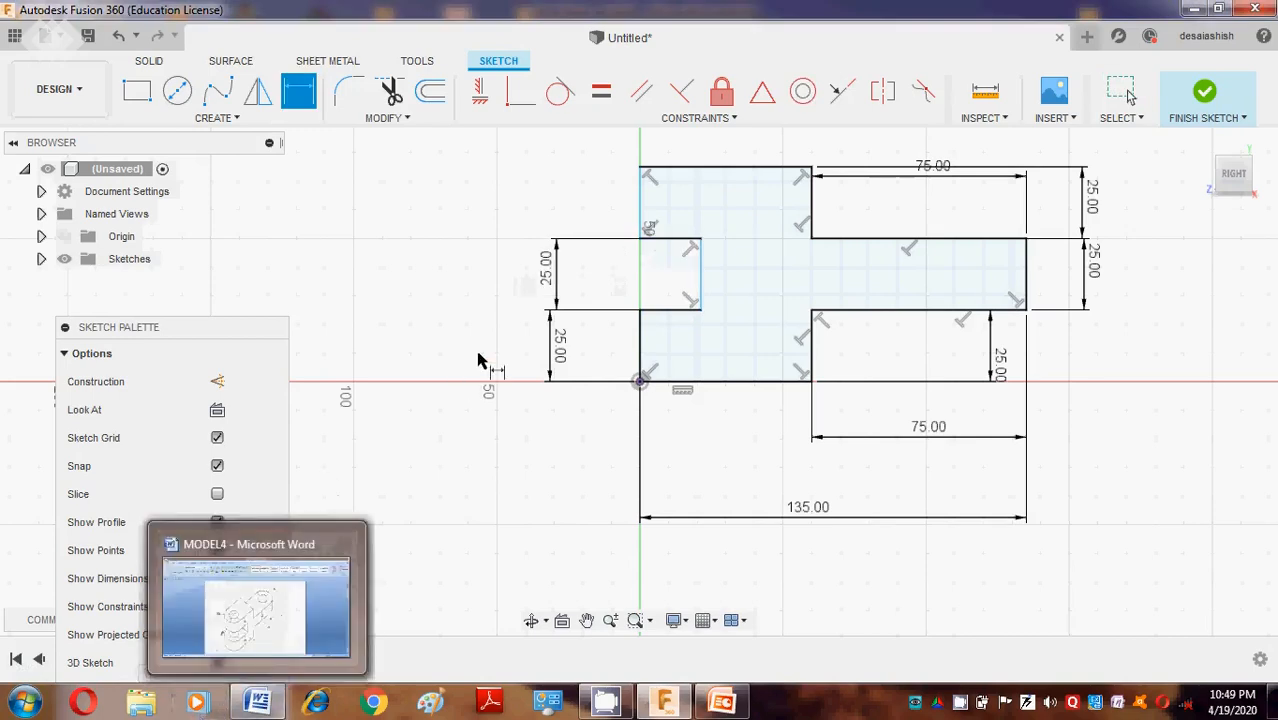
Add a driven dimension to the vertical line between the notch and the body's top edge.
left_click(641, 213)
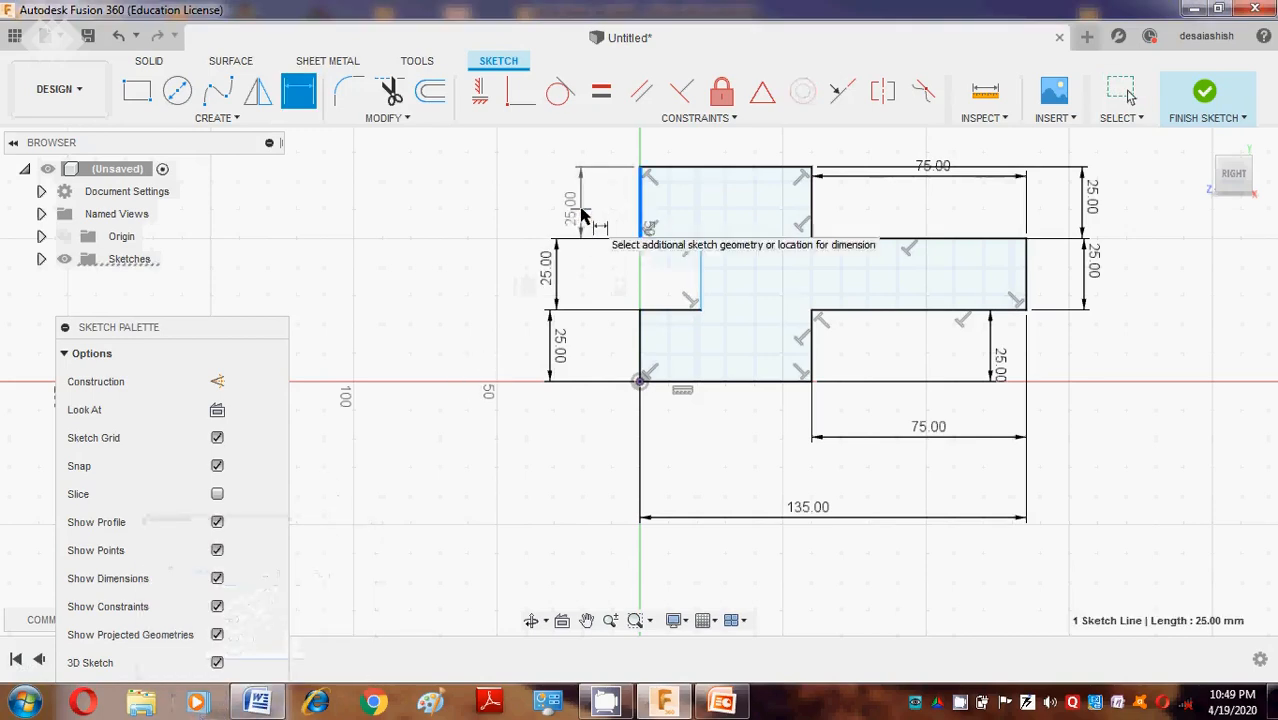
left_click(581, 208)
left_click(700, 372)
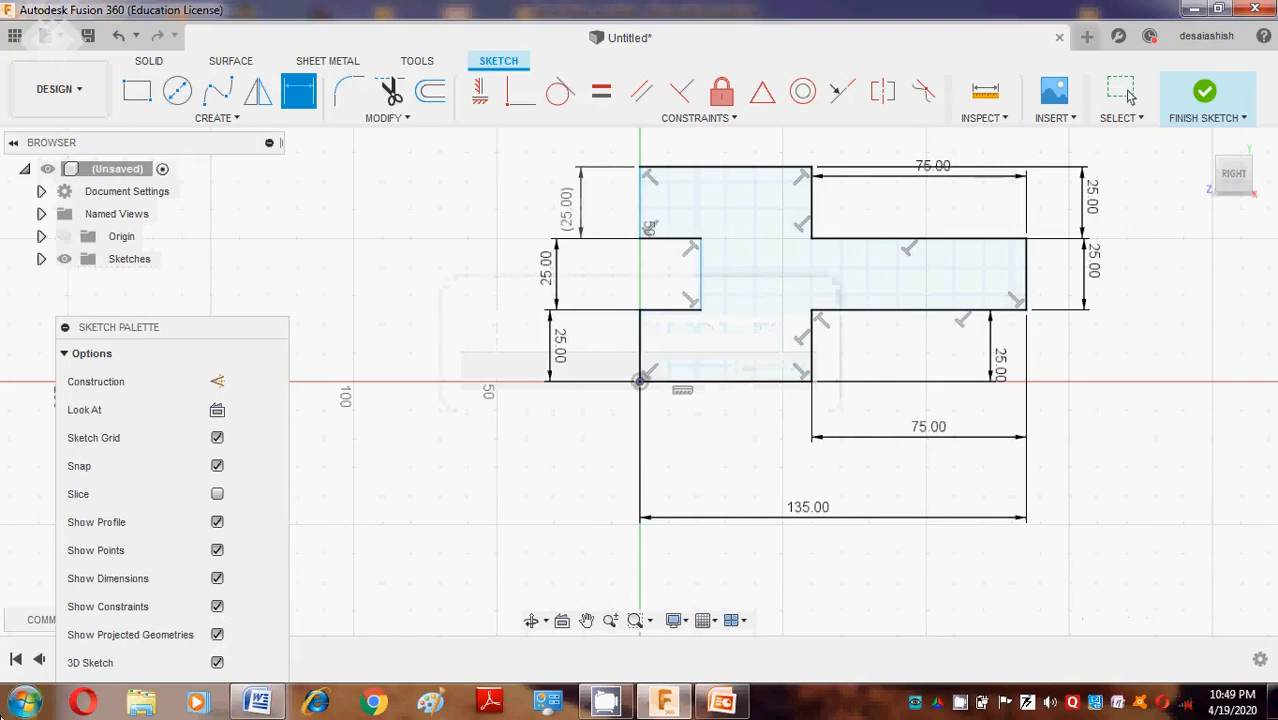
Dimension the notch's depth along its lower edge, try a value of 60 mm, and undo that value.
left_click(700, 307)
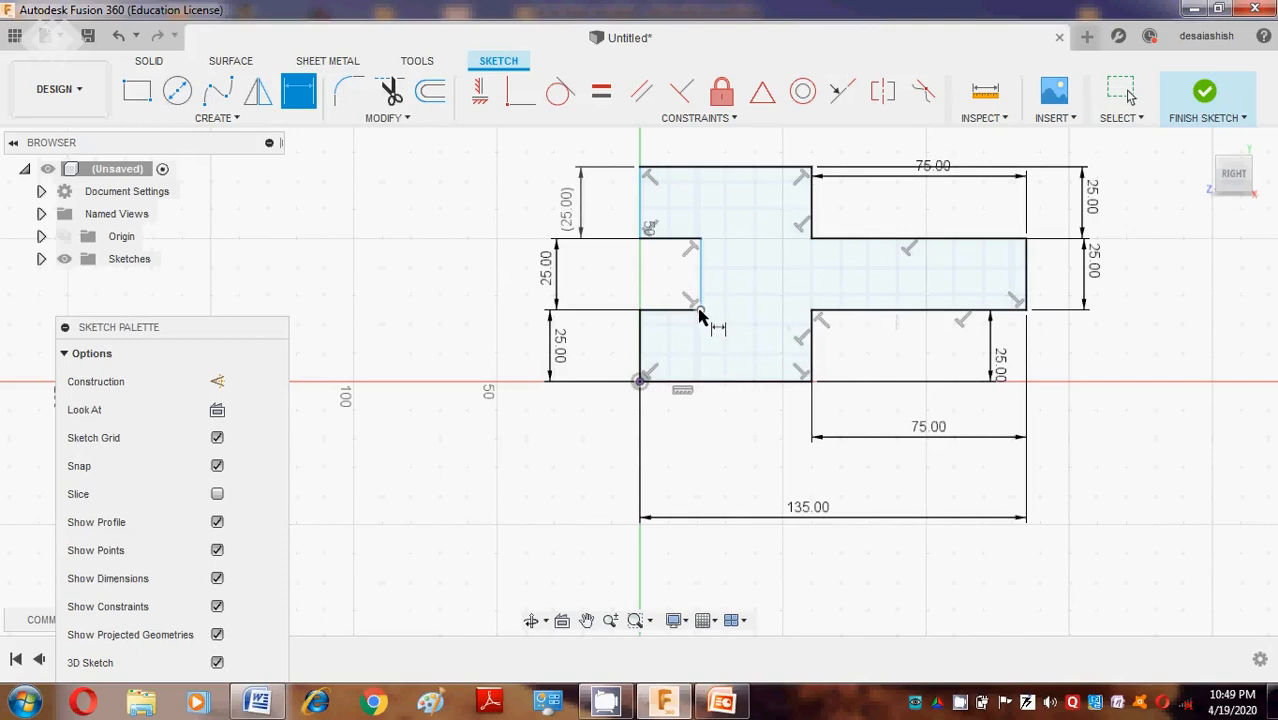
left_click(642, 312)
left_click(718, 444)
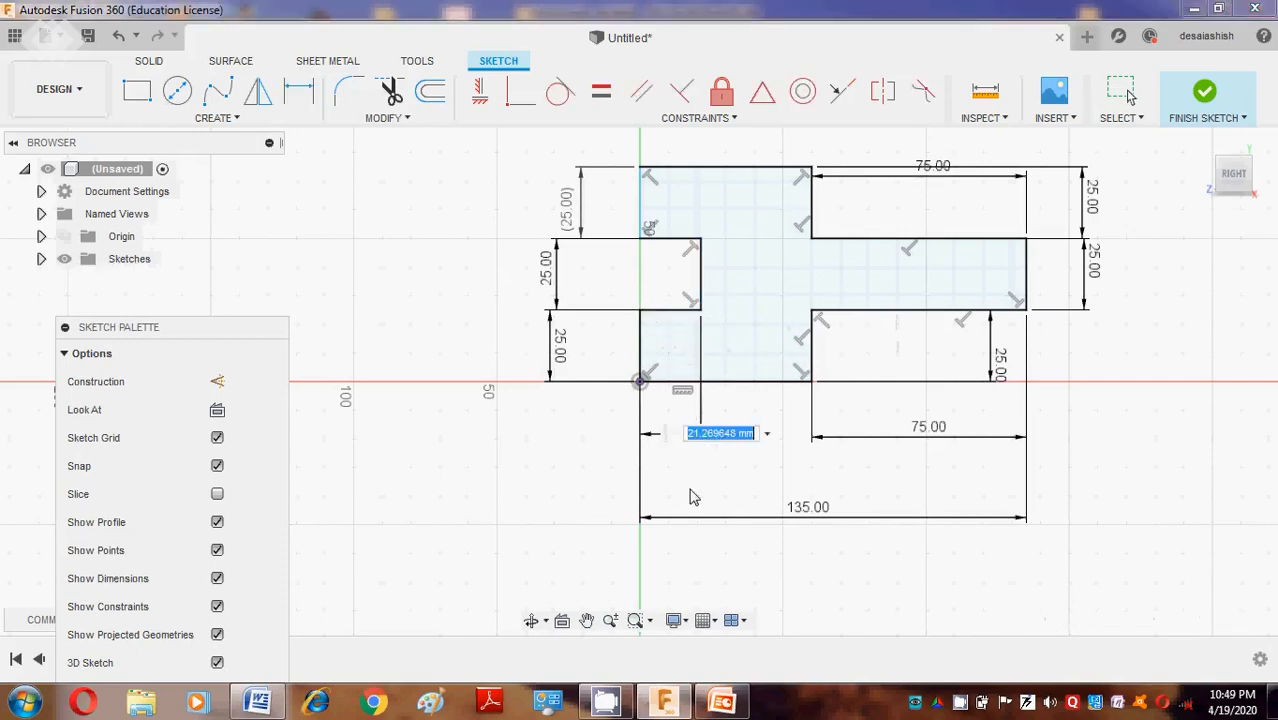
type("60")
key("Return")
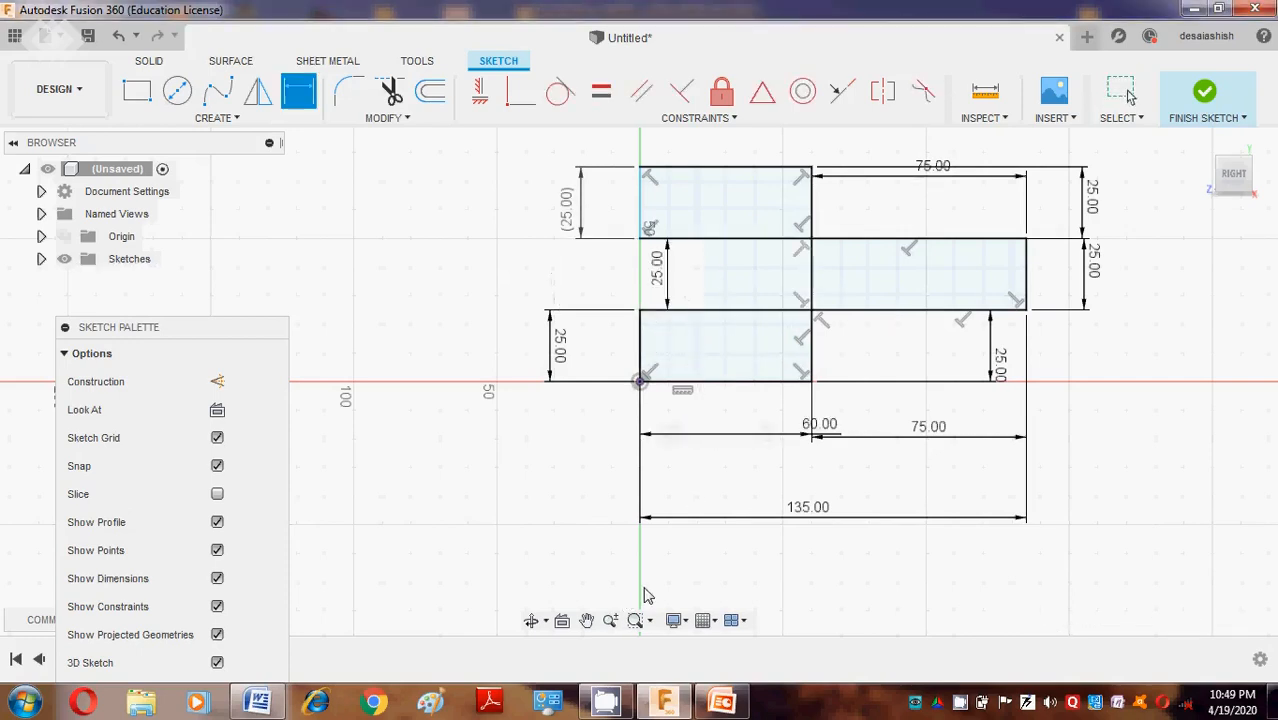
key("Escape")
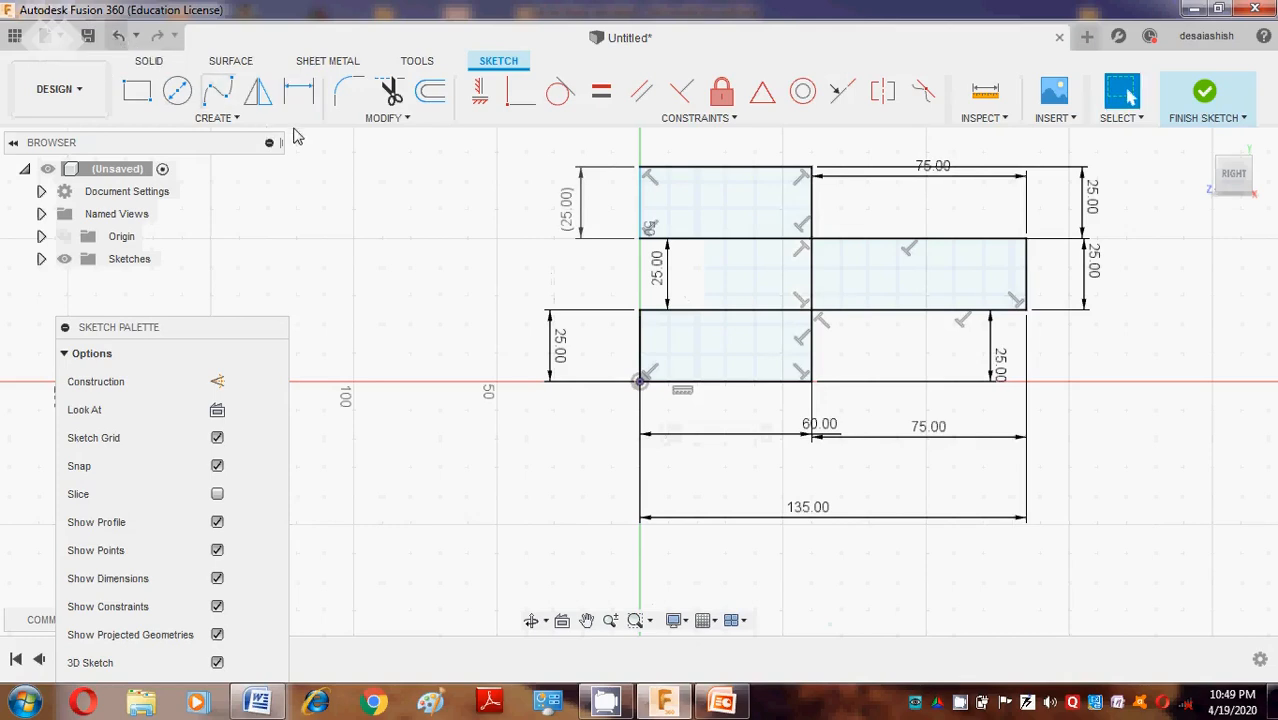
left_click(118, 35)
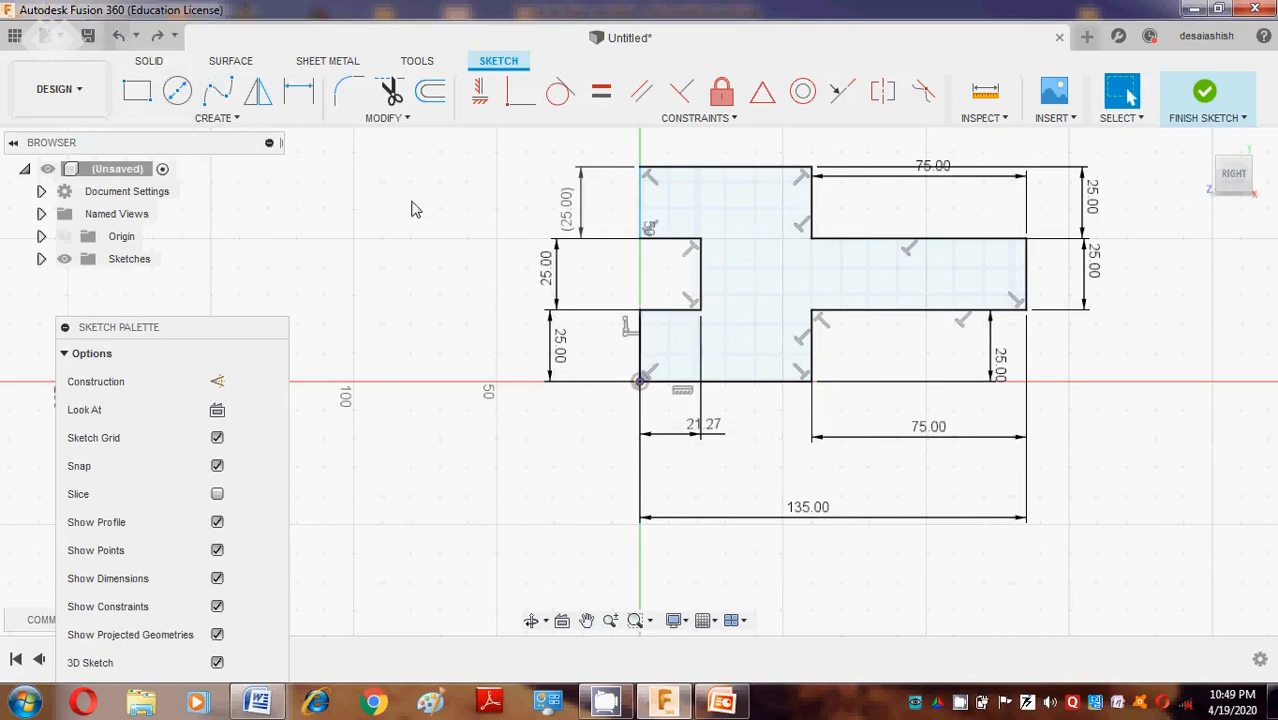
Add a driven dimension between the endpoints of the notch's lower edge, below the existing depth dimension.
left_click(298, 92)
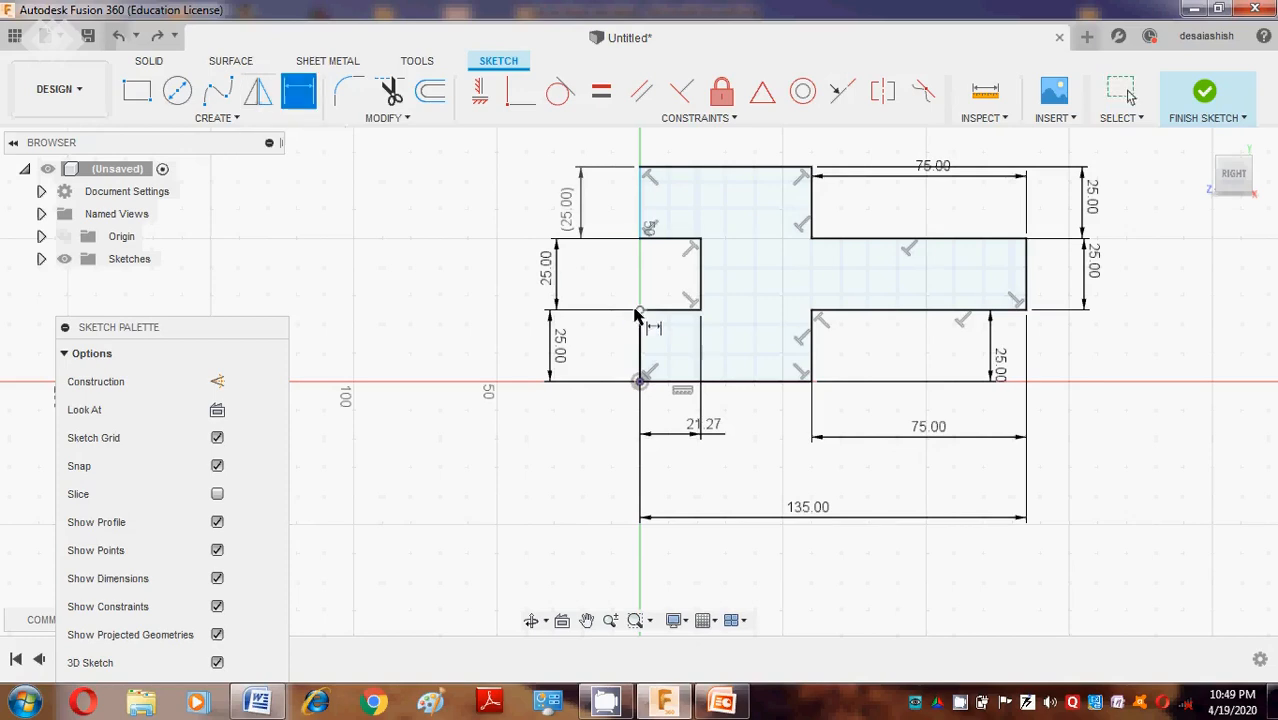
left_click(640, 311)
left_click(701, 311)
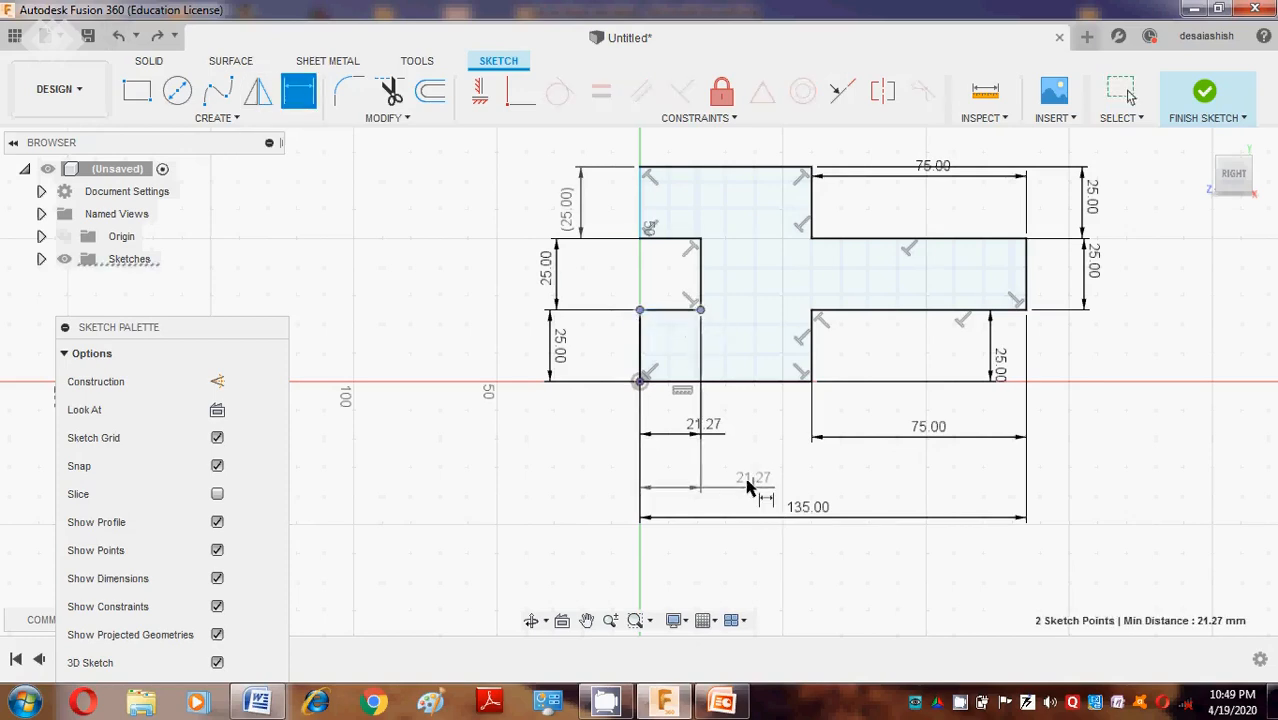
left_click(729, 485)
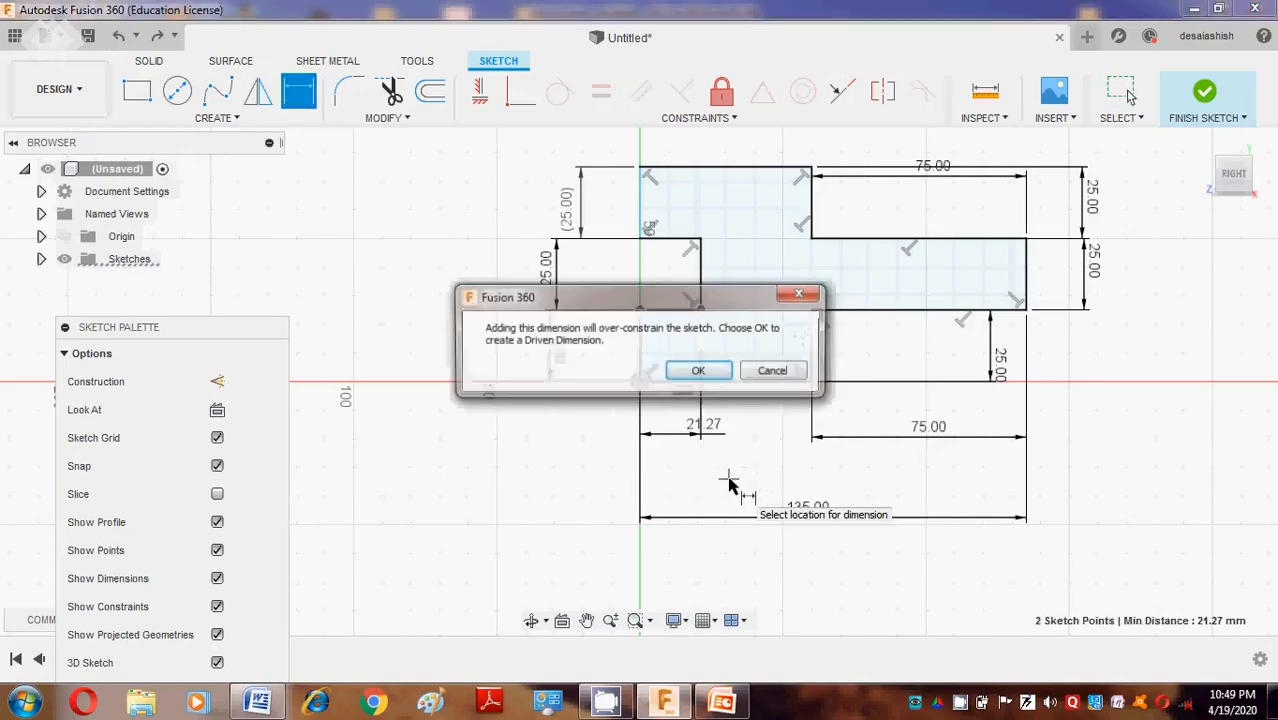
left_click(693, 369)
Set the notch's driving depth dimension to 50 mm.
left_click(693, 435)
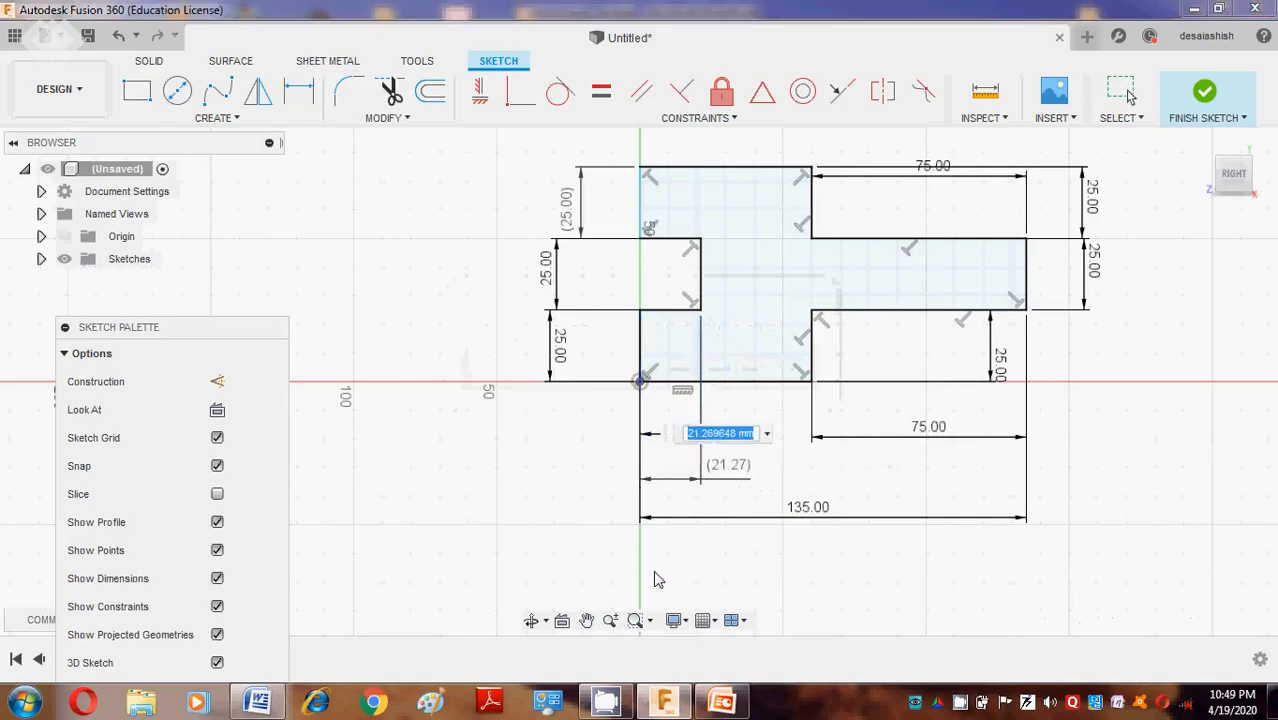
type("50")
key("Return")
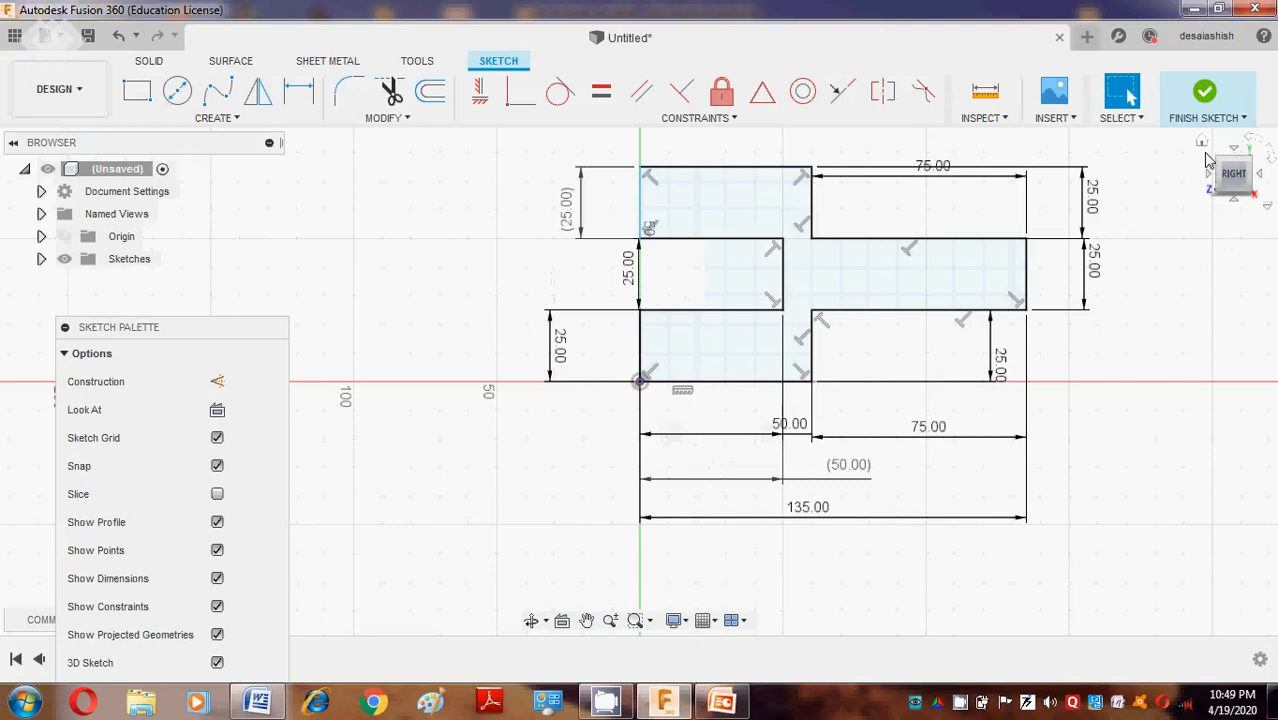
Set the sketch to the isometric home view, compare it with the MODEL4 drawing in Microsoft Word, and return to Fusion 360.
left_click(1203, 144)
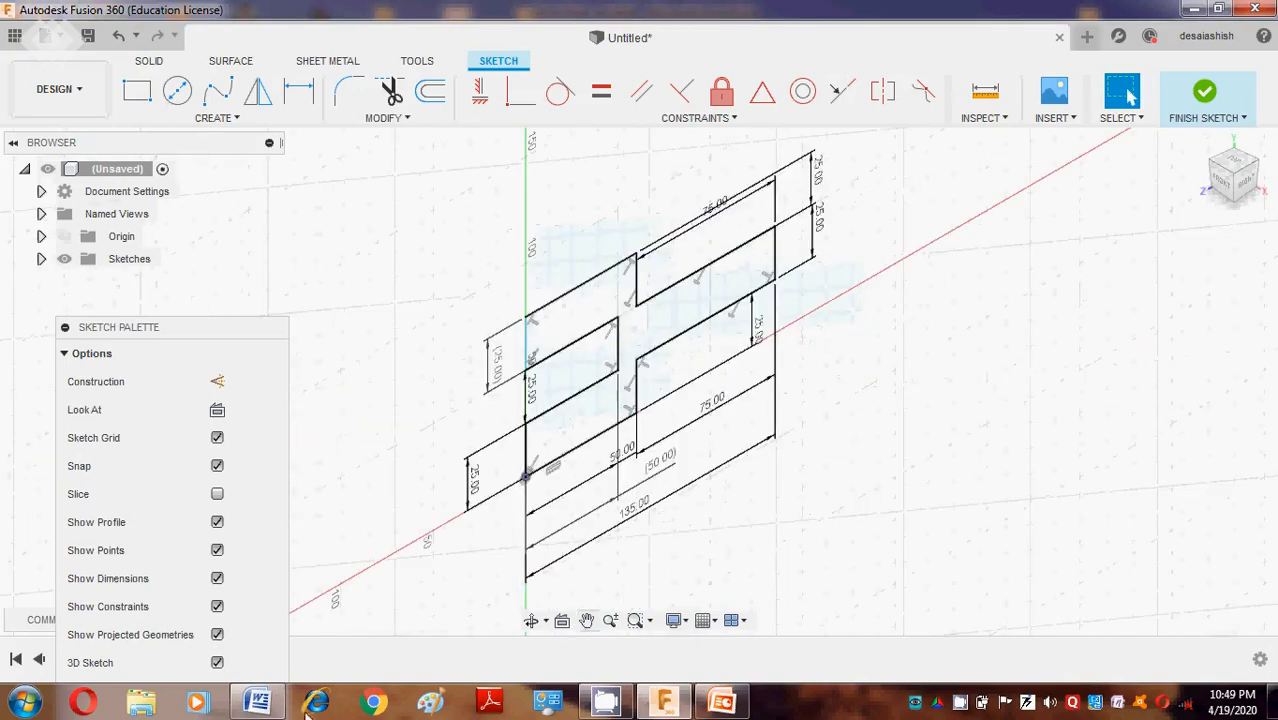
left_click(258, 704)
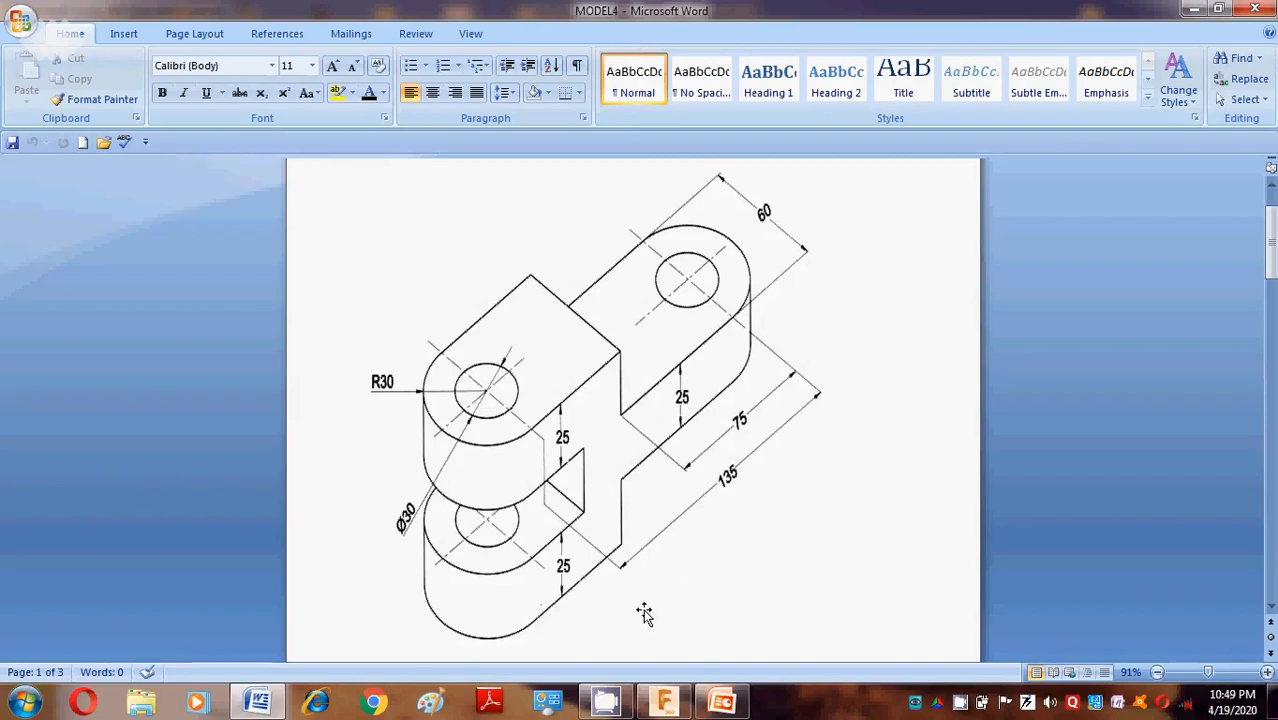
left_click(258, 703)
left_click(258, 703)
left_click(270, 703)
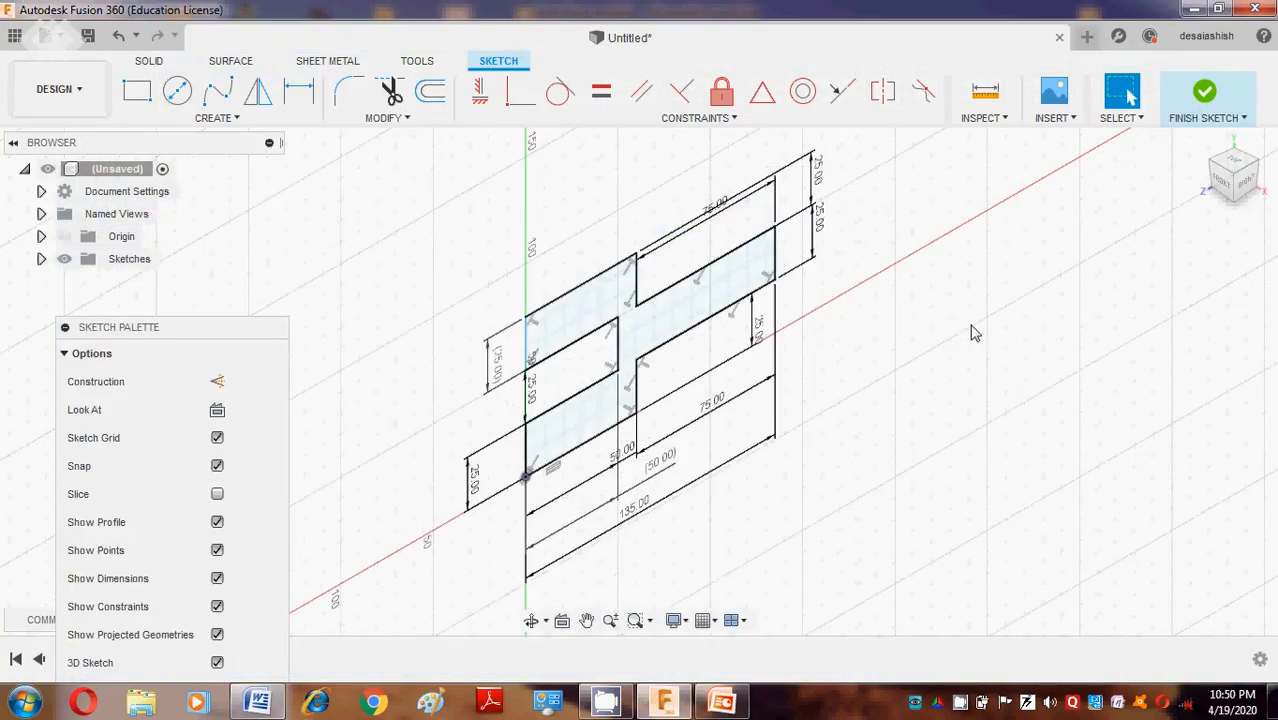
Extrude the closed side profile 60 mm to one side as a new body.
key("e")
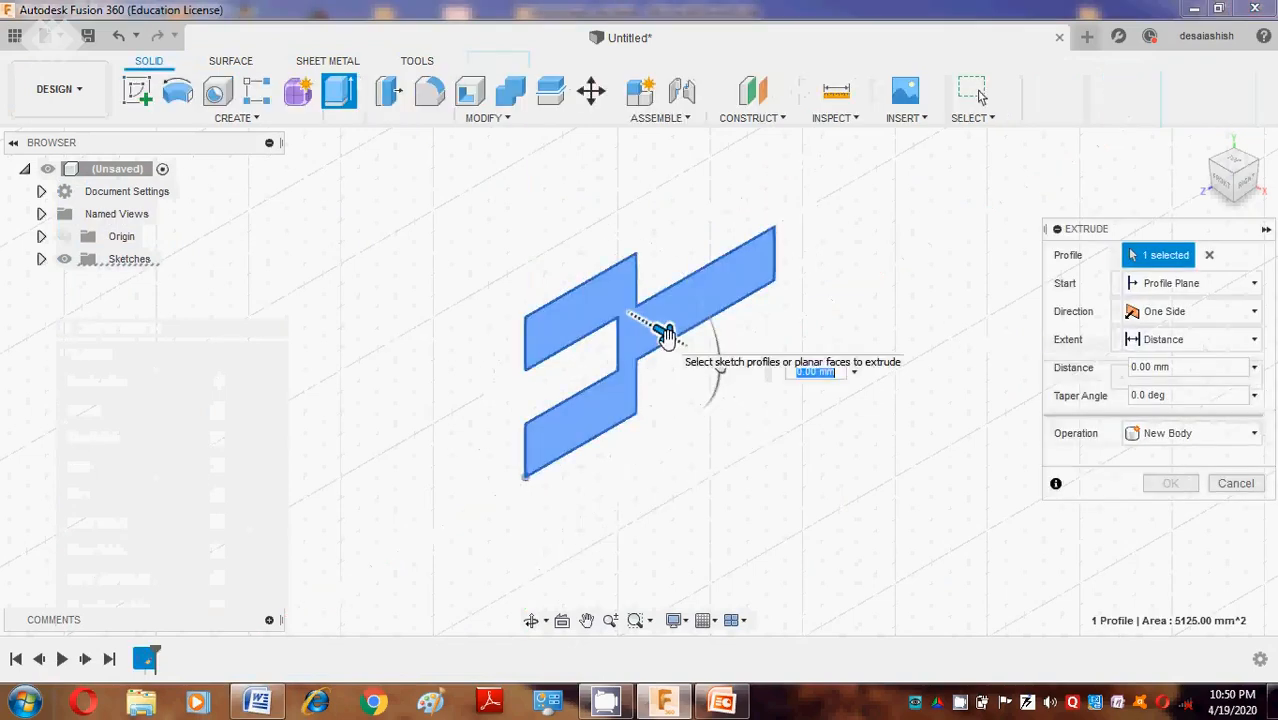
left_click_drag(667, 333, 791, 404)
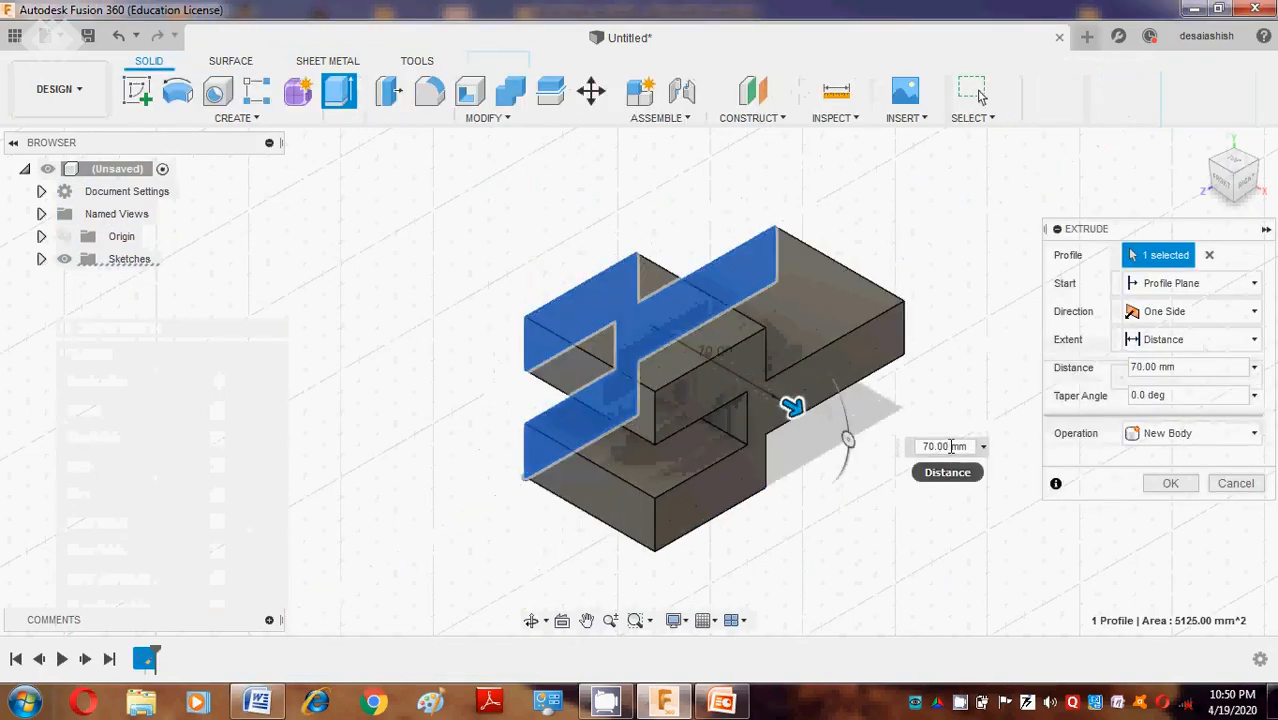
left_click_drag(967, 446, 896, 454)
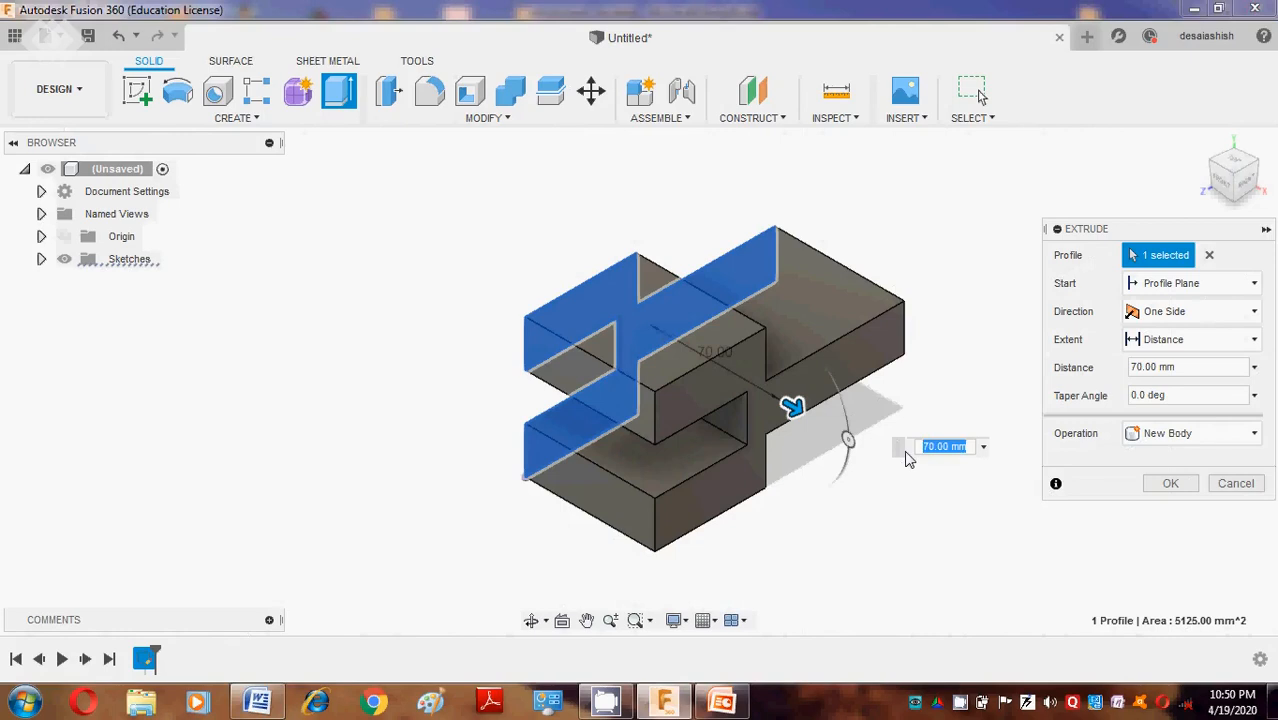
type("60")
key("Return")
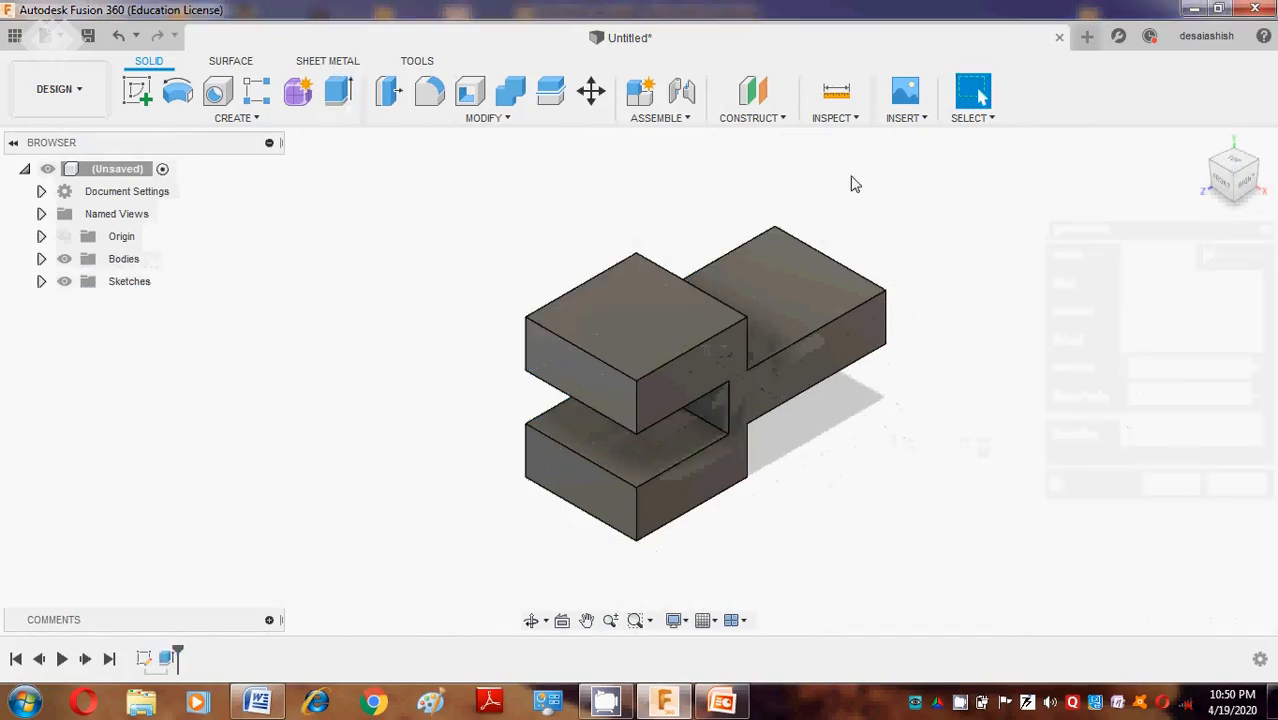
Sketch a 60 mm diameter circle on the upper arm's top face, centred on the midpoint of its outer end edge.
left_click(140, 92)
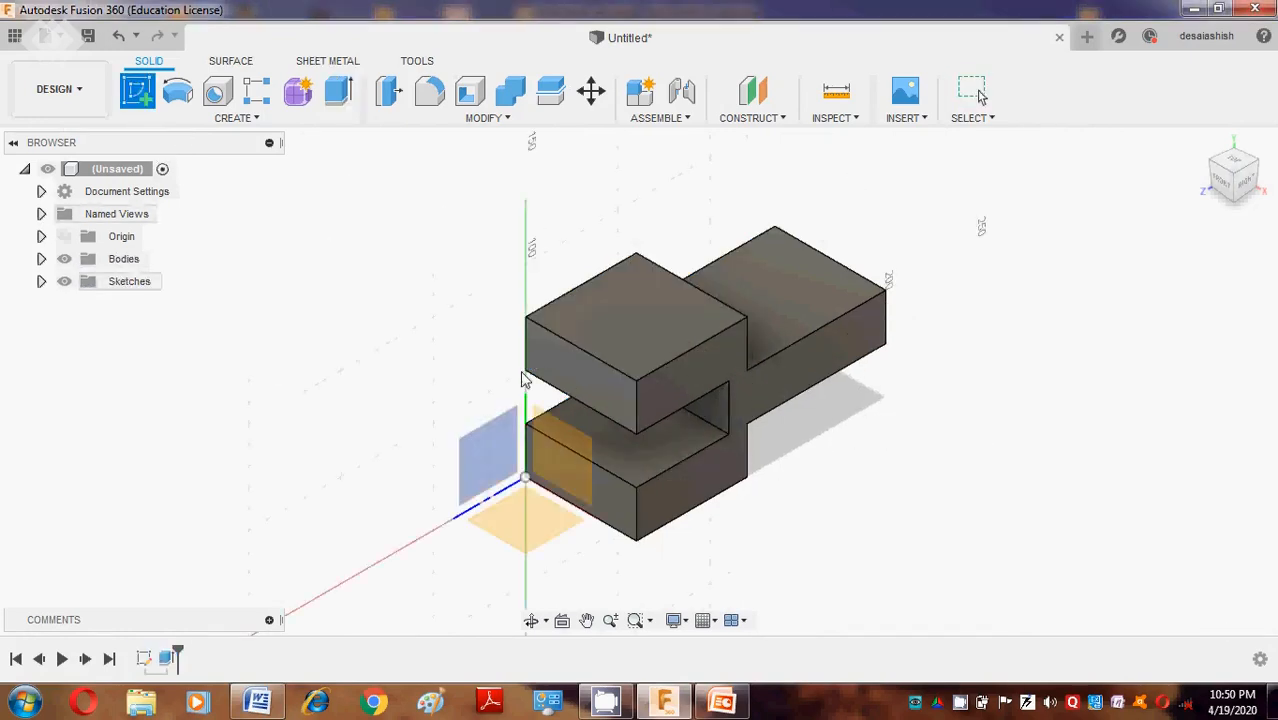
left_click(620, 359)
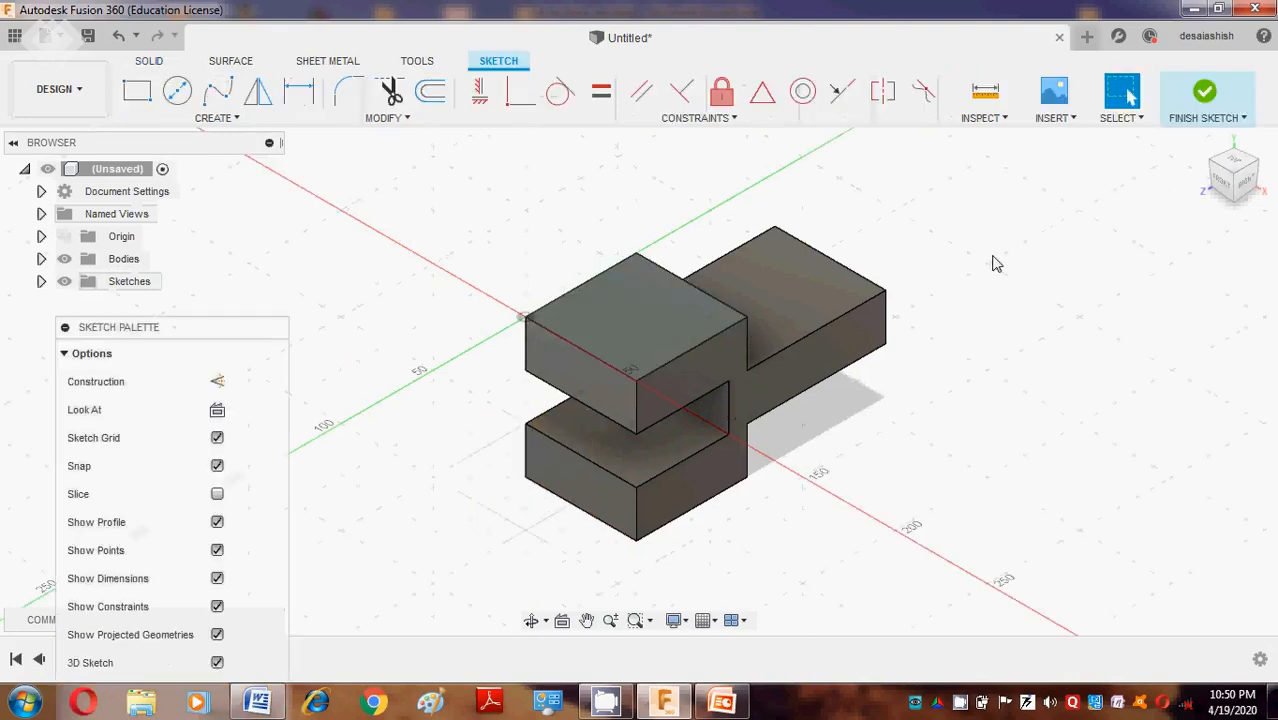
left_click(1237, 163)
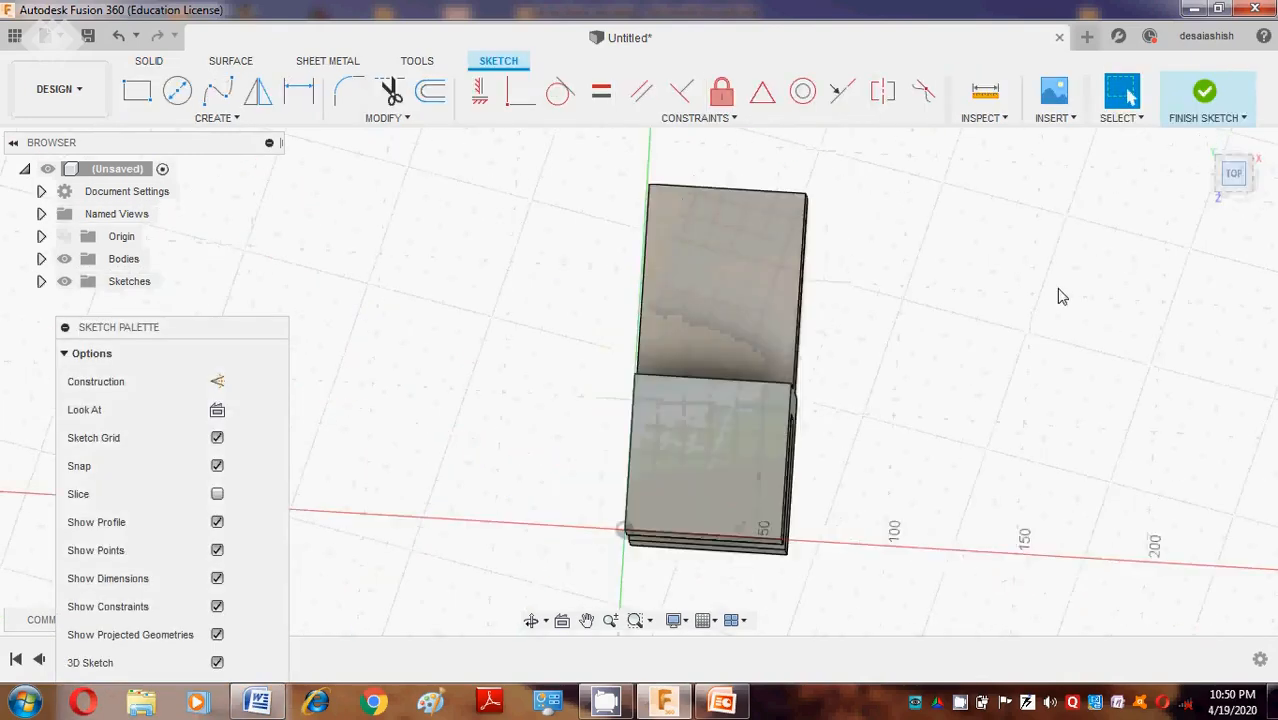
left_click(177, 91)
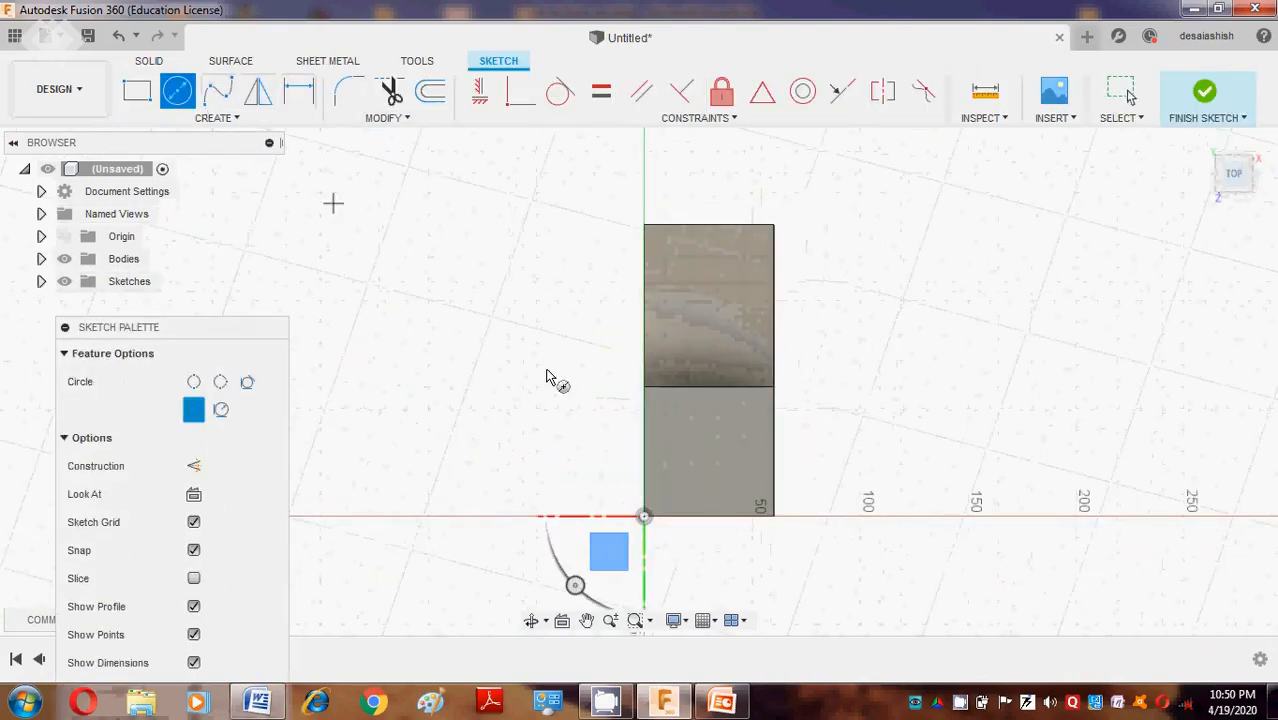
left_click(708, 517)
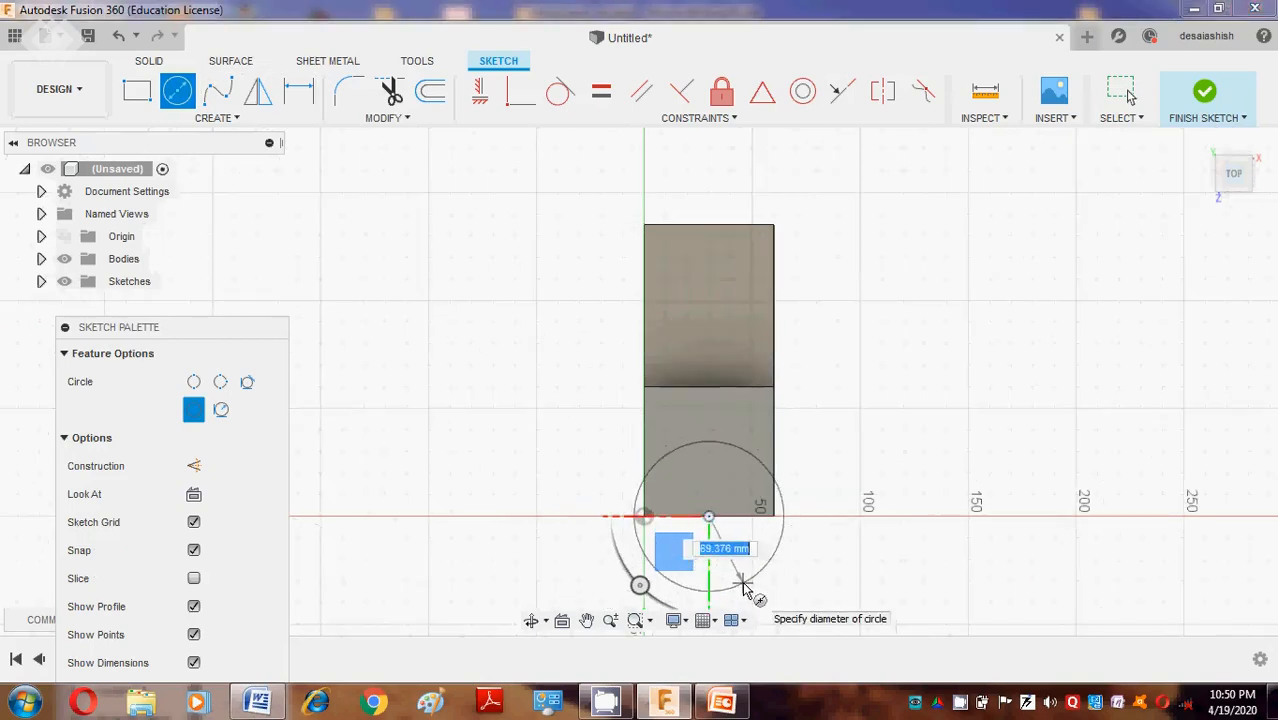
type("60")
key("Return")
key("Escape")
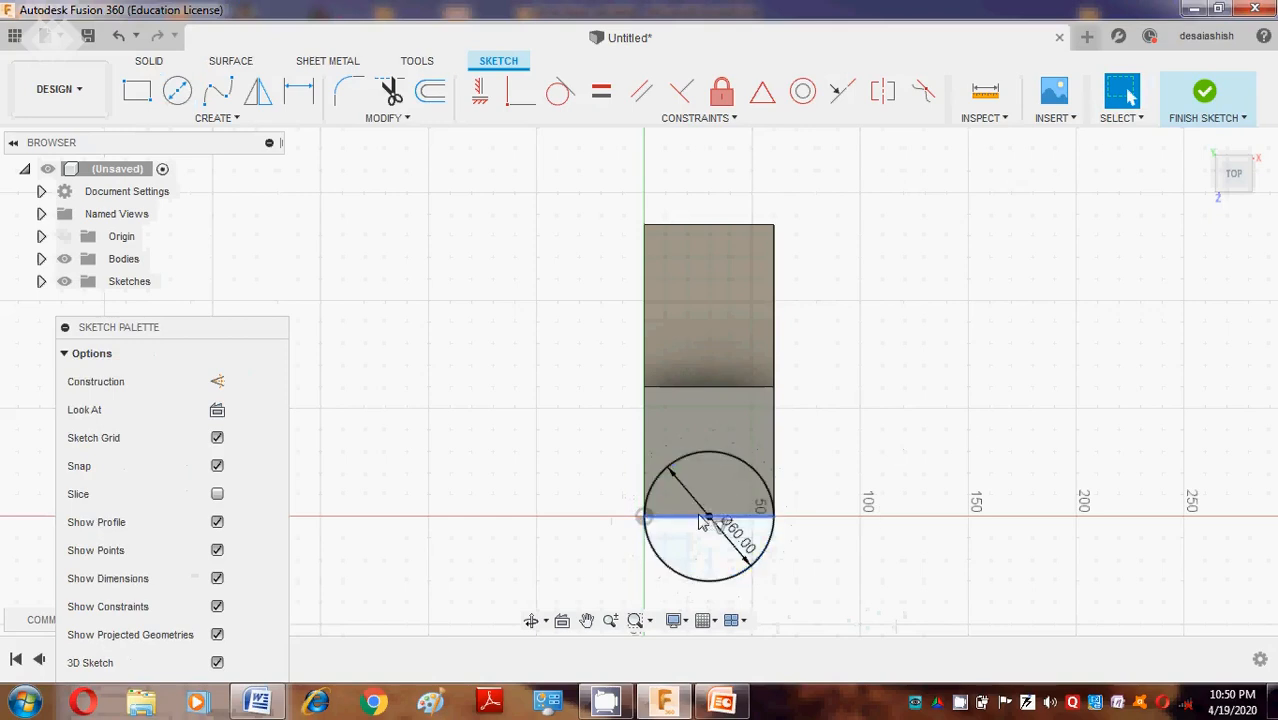
Extrude the half-circle that projects beyond the upper arm's end 25 mm downward to round that end.
left_click(1202, 142)
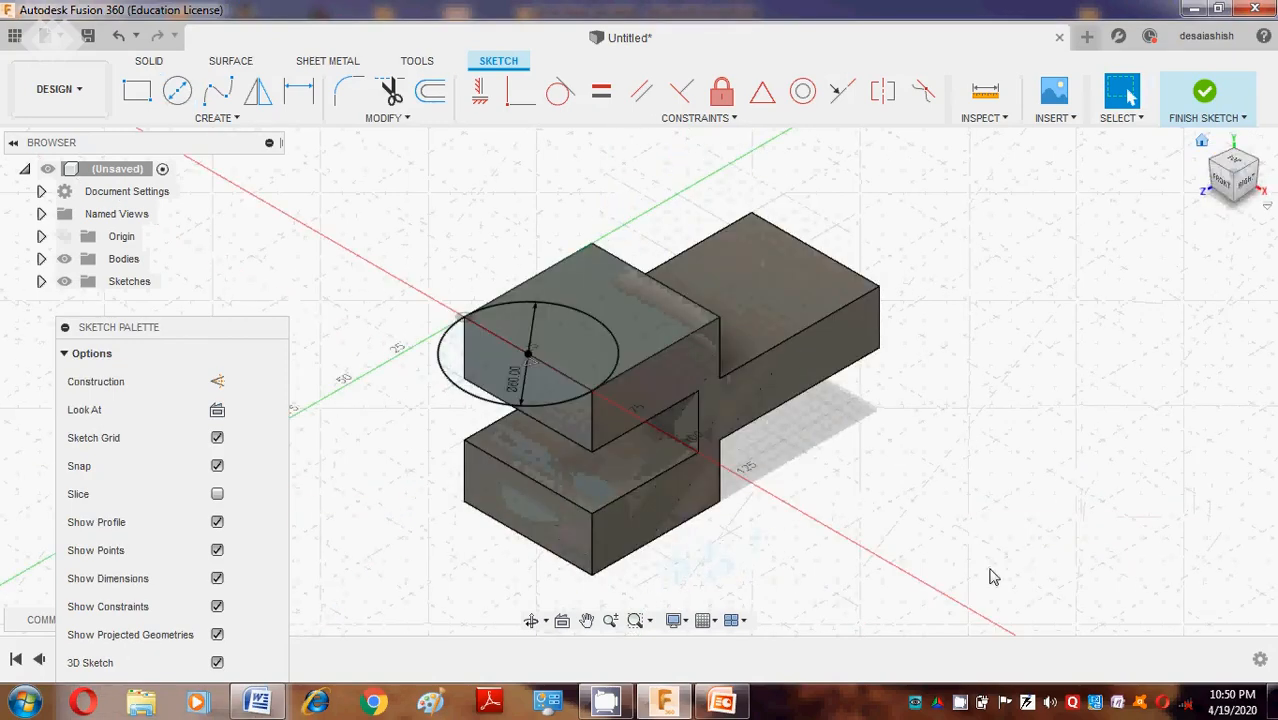
key("e")
left_click(510, 363)
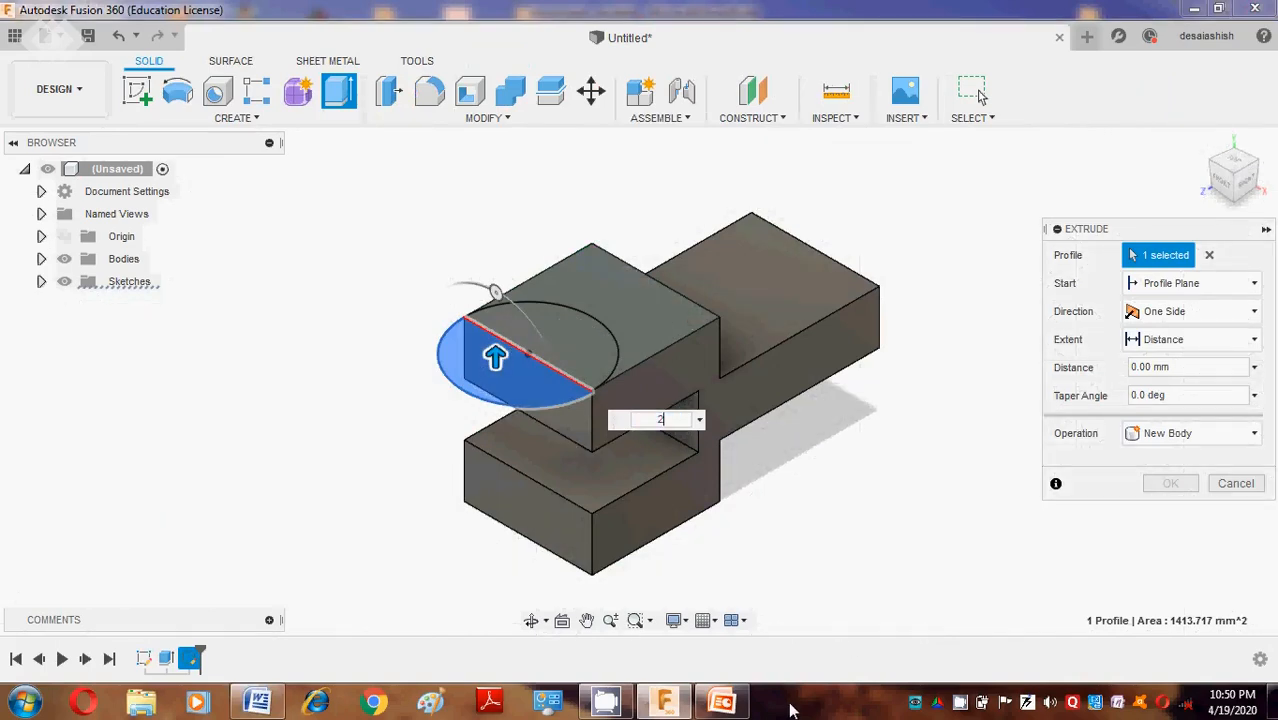
type("25")
key("Return")
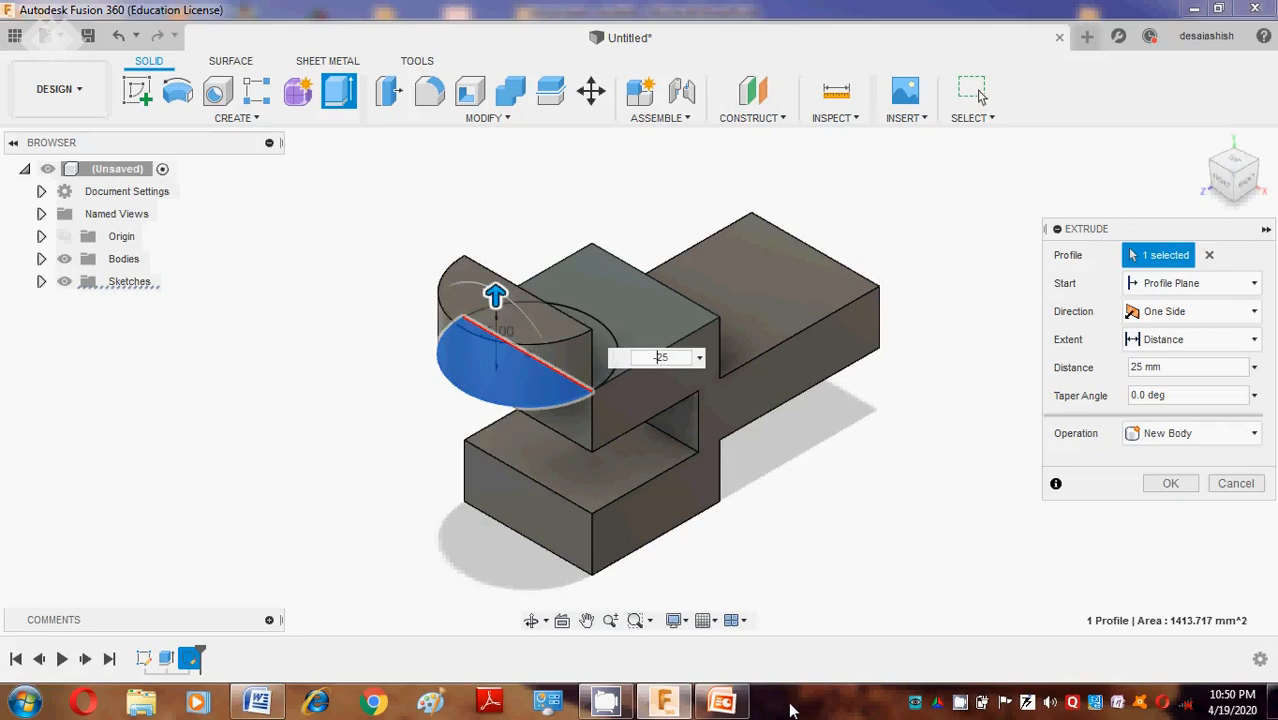
type("-")
key("Return")
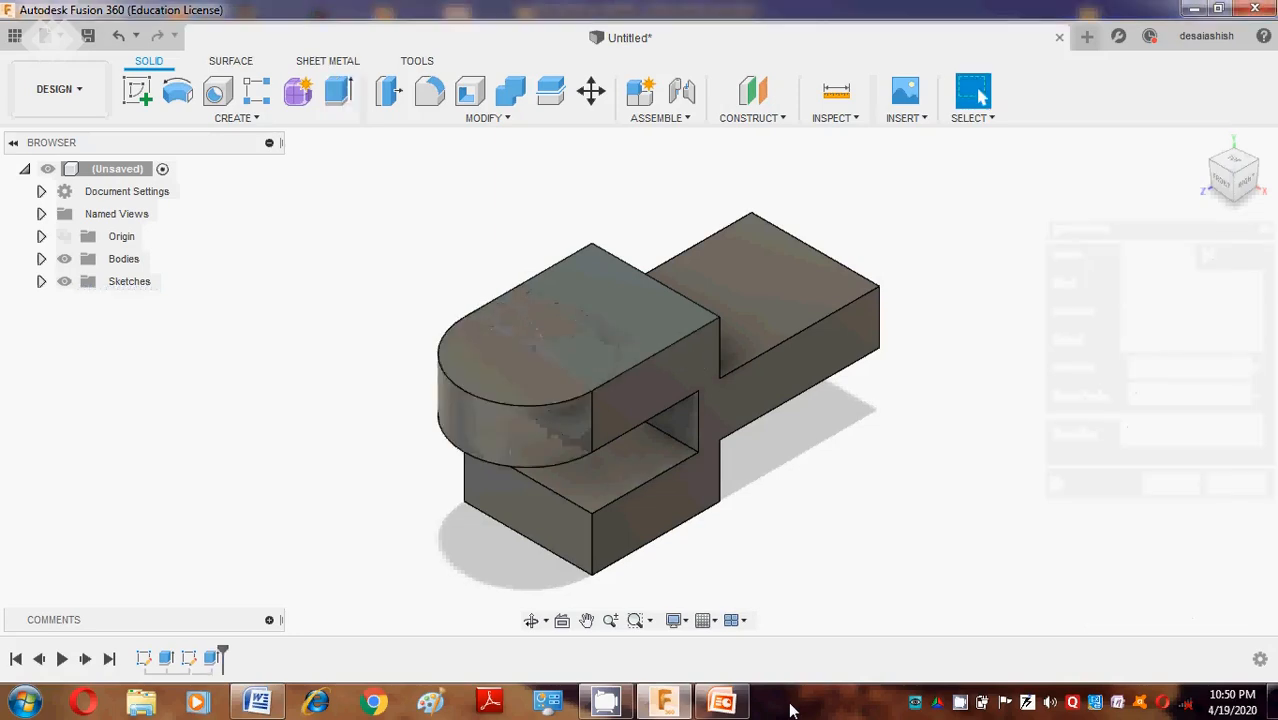
Create an offset construction plane at 0 mm from the lower arm's top face.
left_click(775, 118)
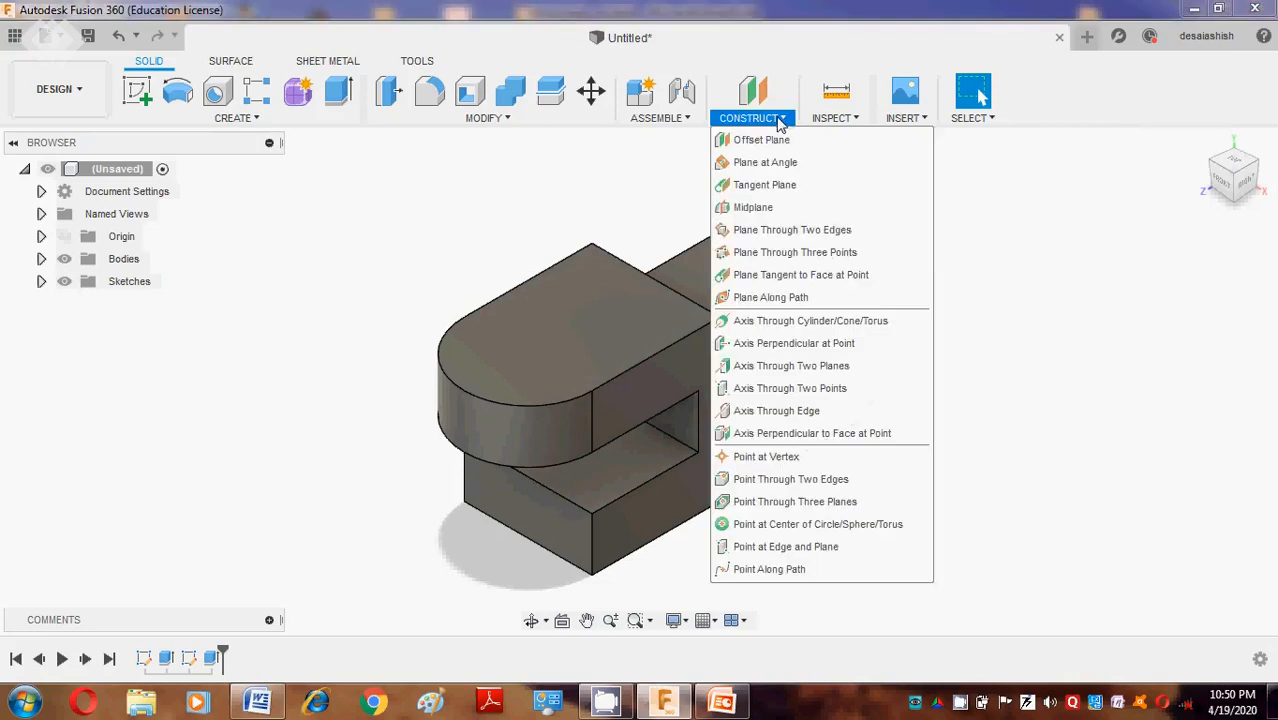
left_click(762, 141)
left_click(615, 471)
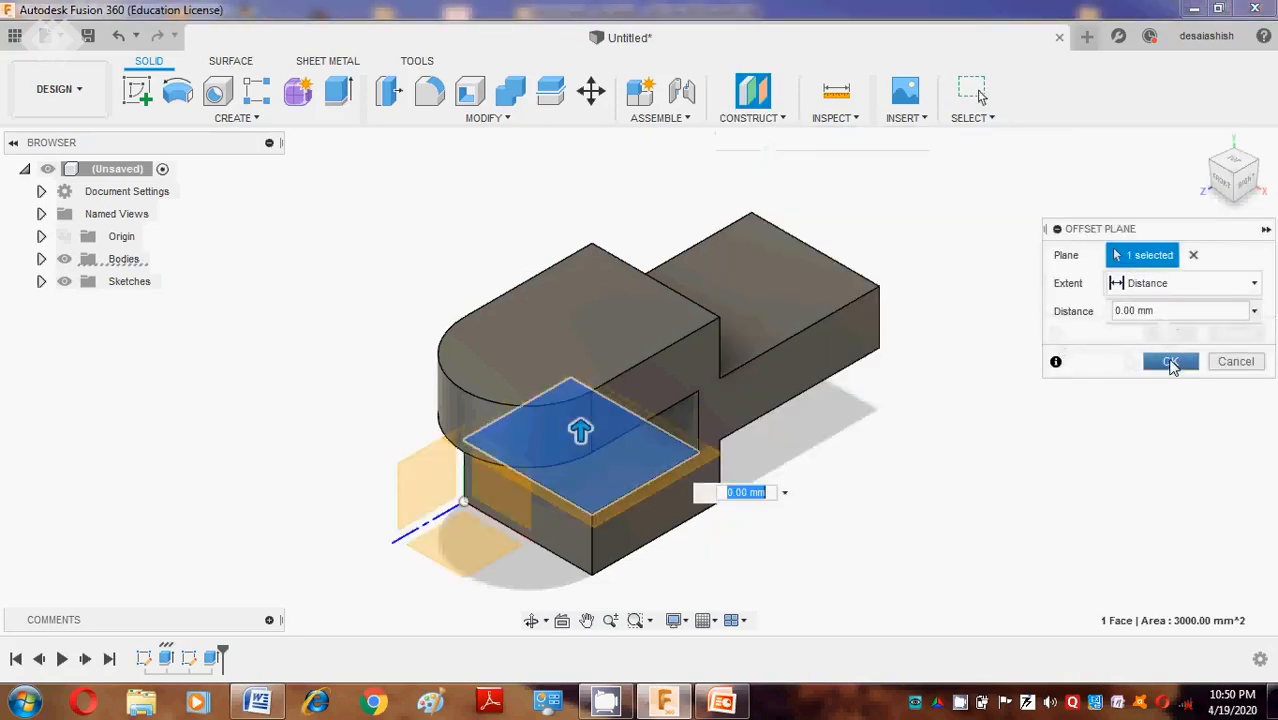
left_click(1170, 361)
Start a sketch on the lower arm's top plane and draw a 60 mm diameter circle near the arm's outer end.
left_click(139, 90)
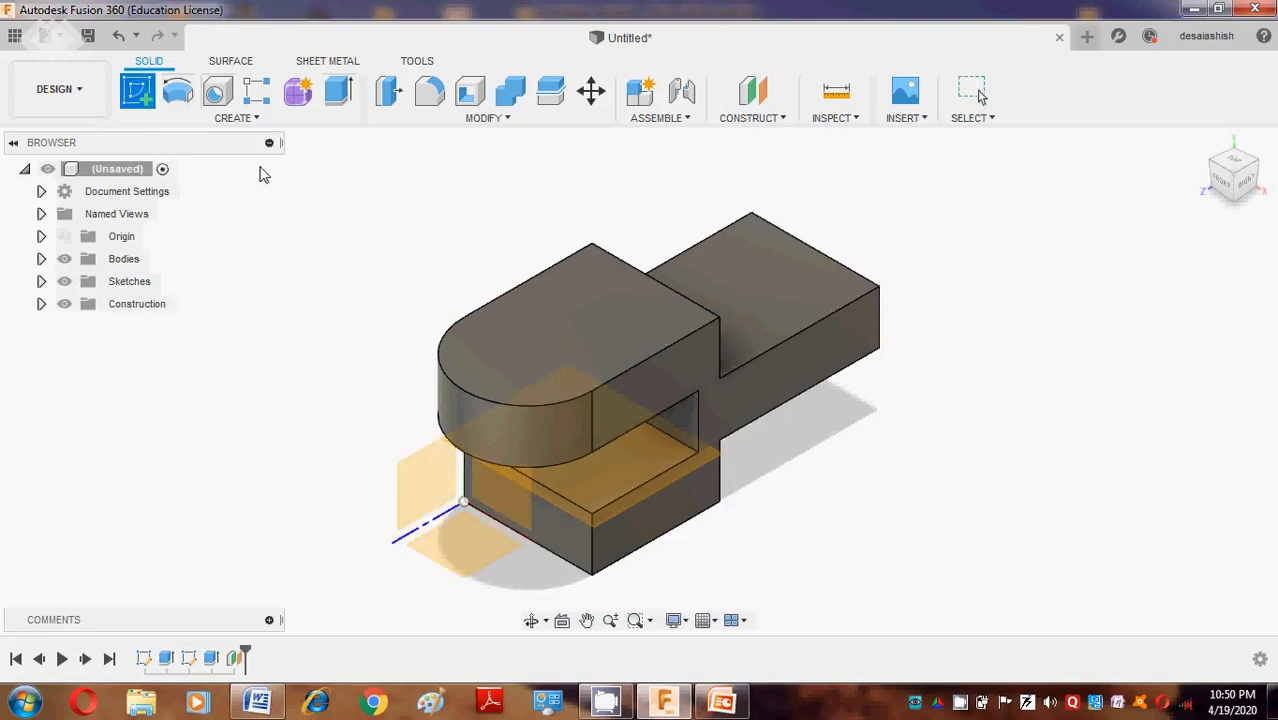
left_click(625, 490)
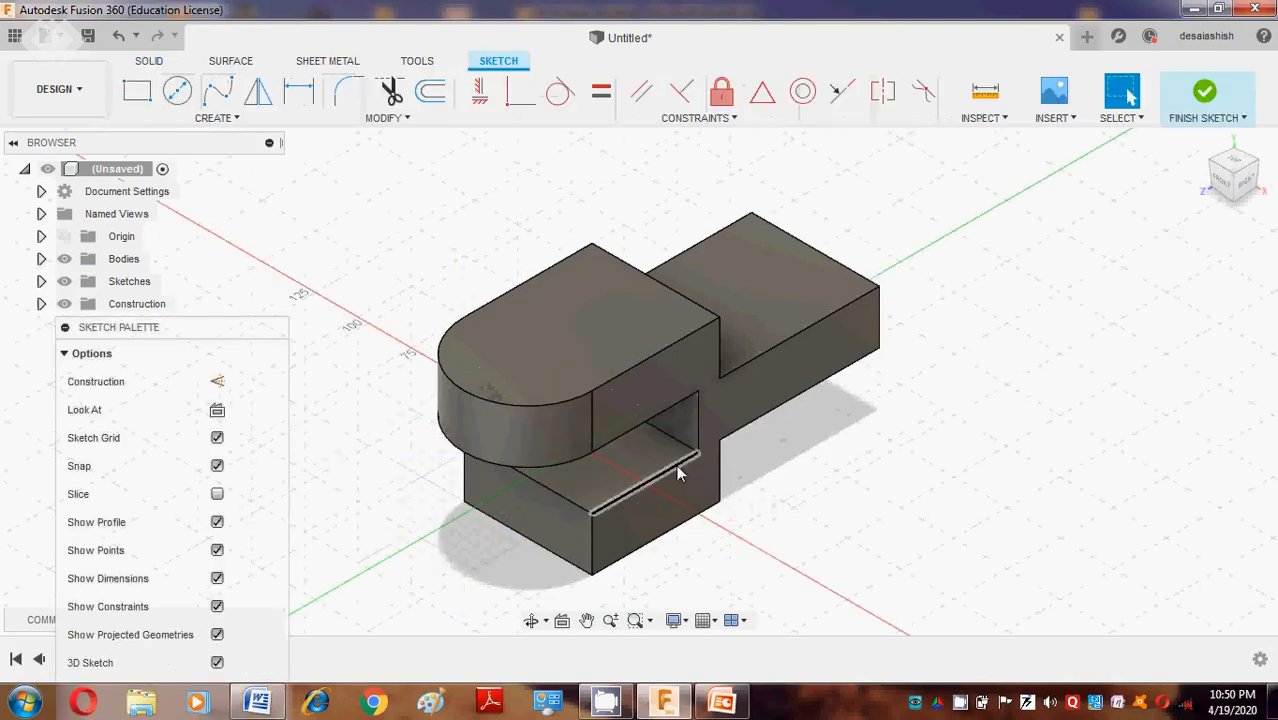
left_click(1238, 163)
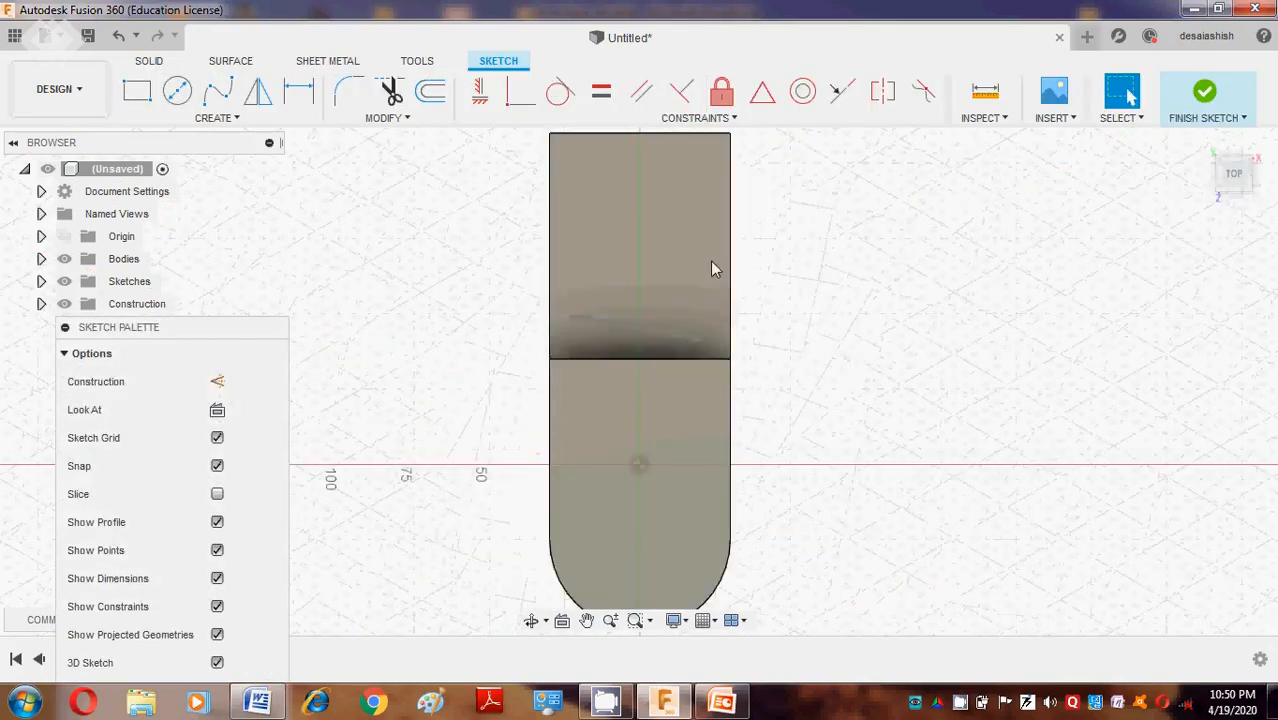
left_click(177, 90)
left_click(586, 419)
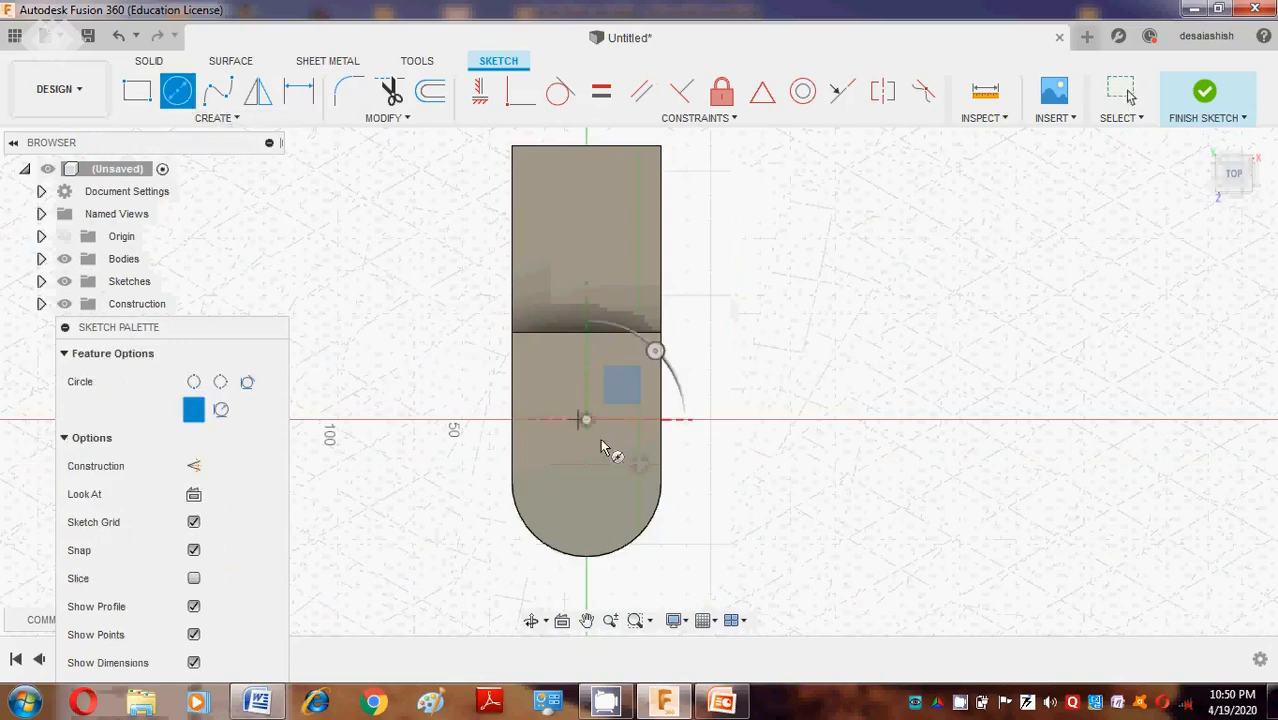
left_click(586, 494)
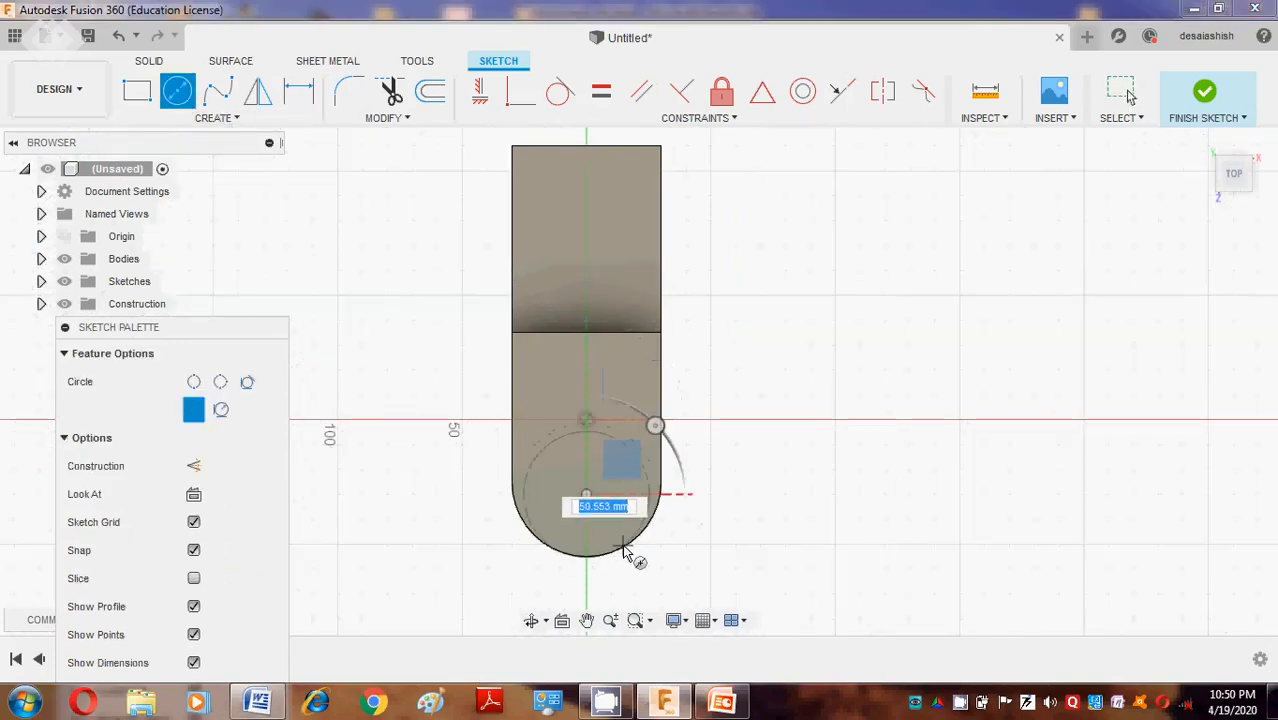
type("60")
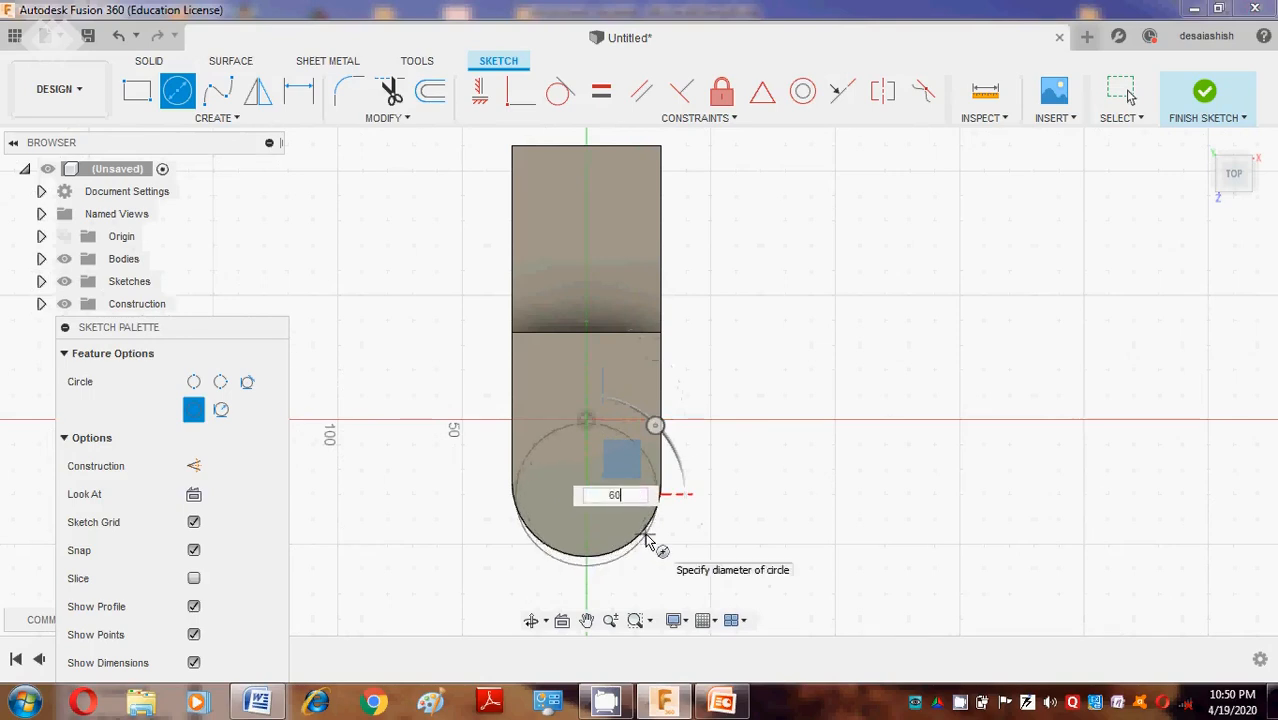
key("Return")
key("Escape")
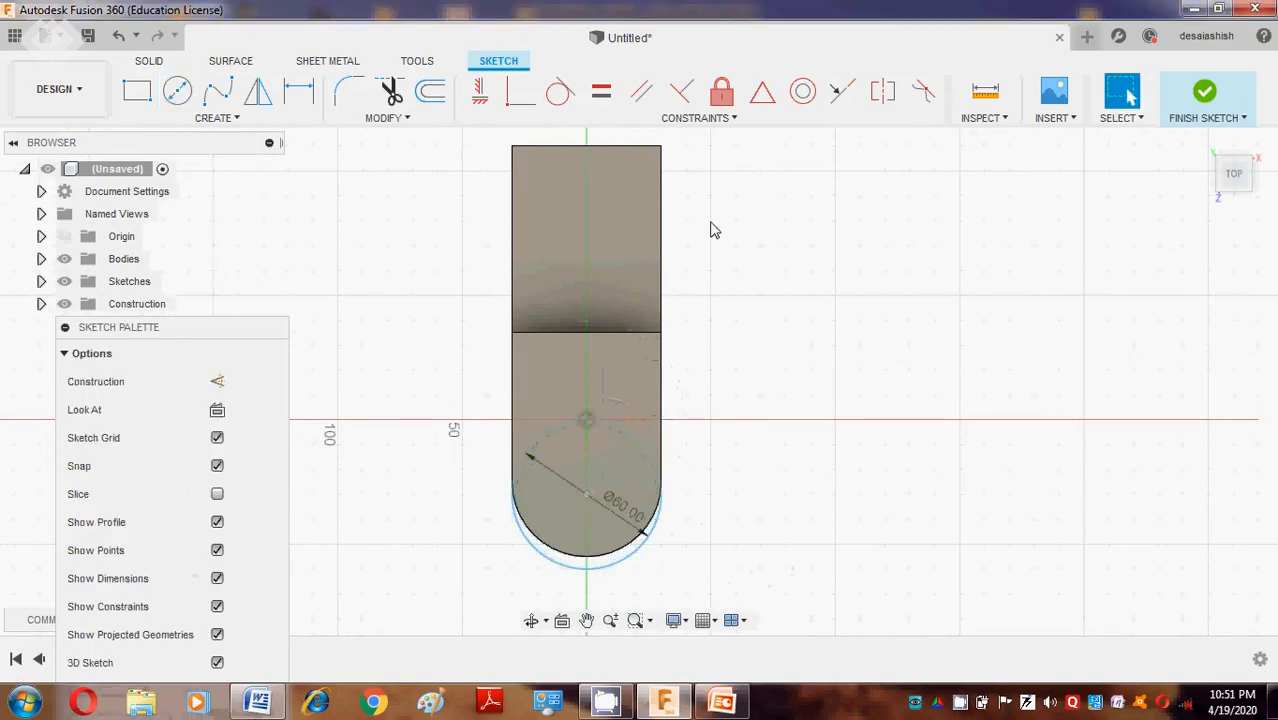
Make the 60 mm circle concentric with the upper arm's rounded end edge.
left_click(802, 91)
left_click(603, 562)
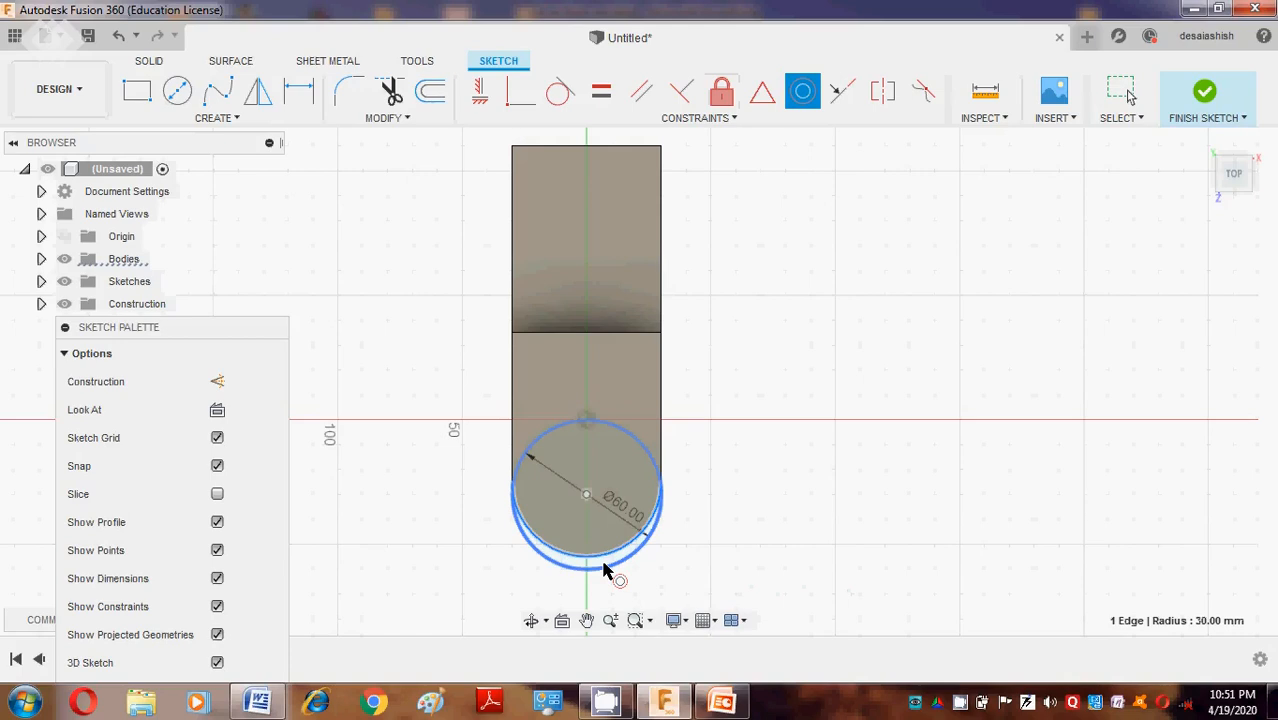
left_click(607, 569)
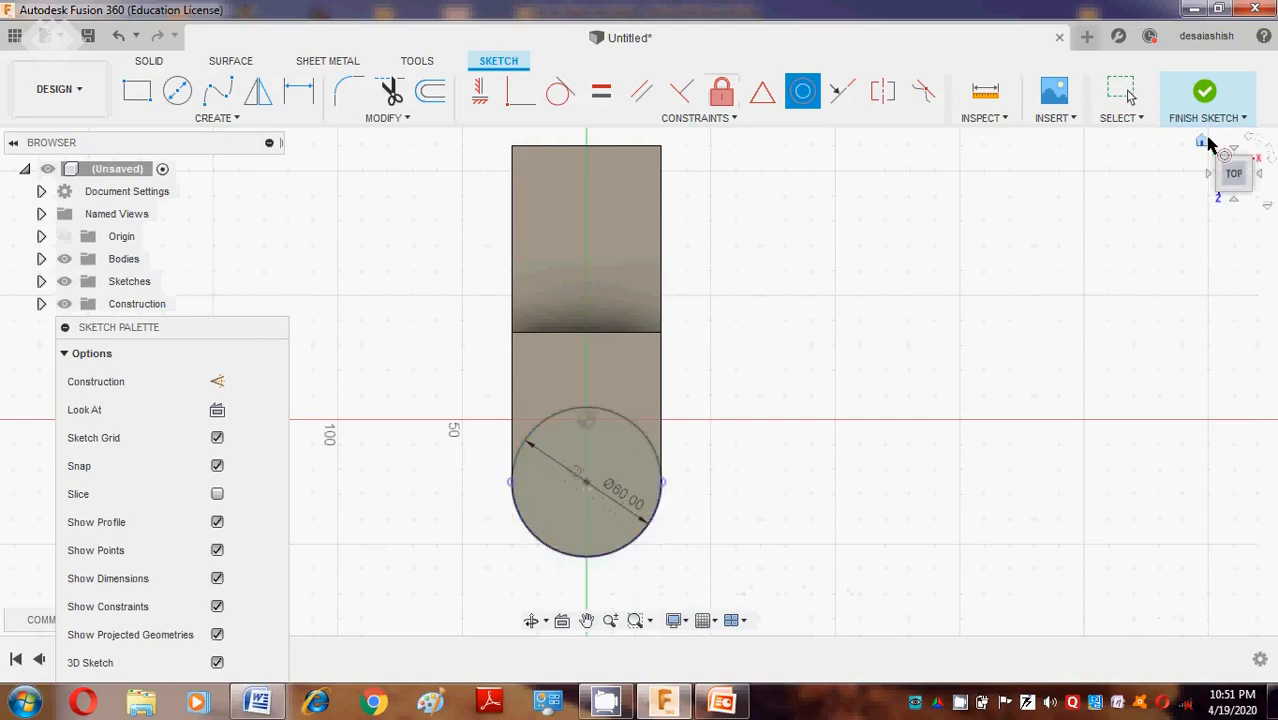
Try to extrude the lower arm's circle downward with the Cut operation, and undo the extrusion.
left_click(1202, 143)
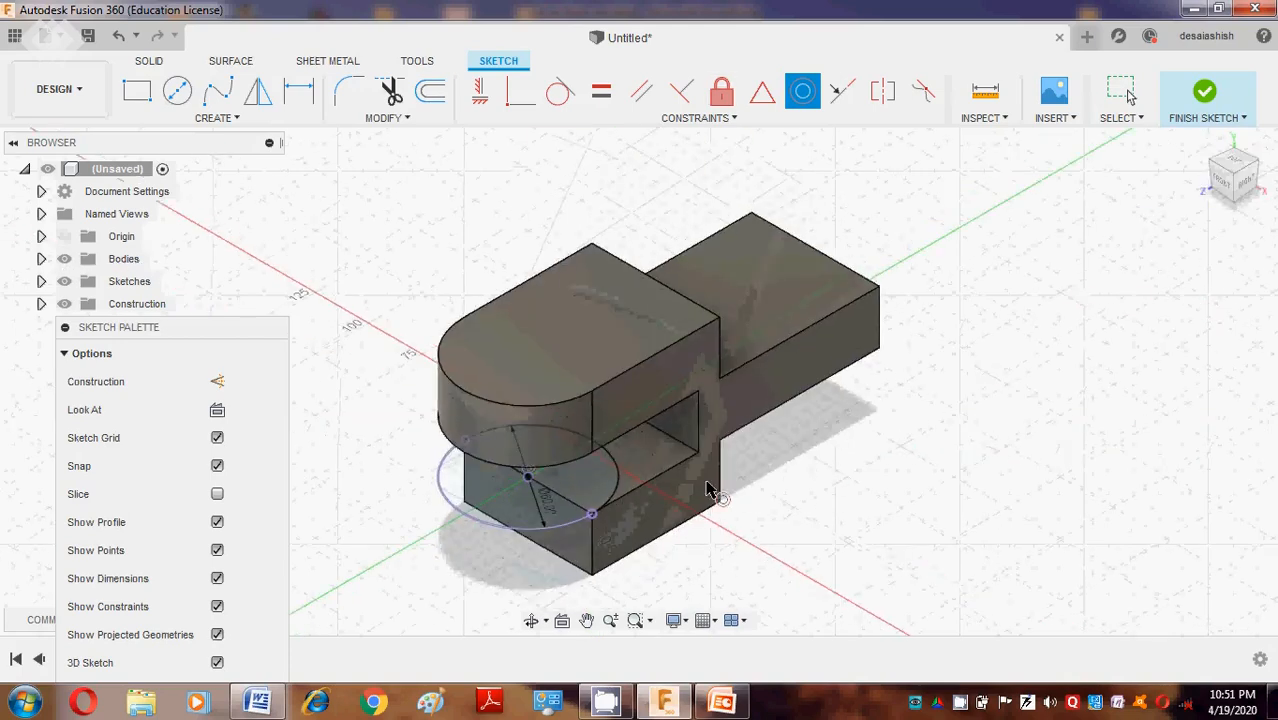
key("e")
left_click(516, 513)
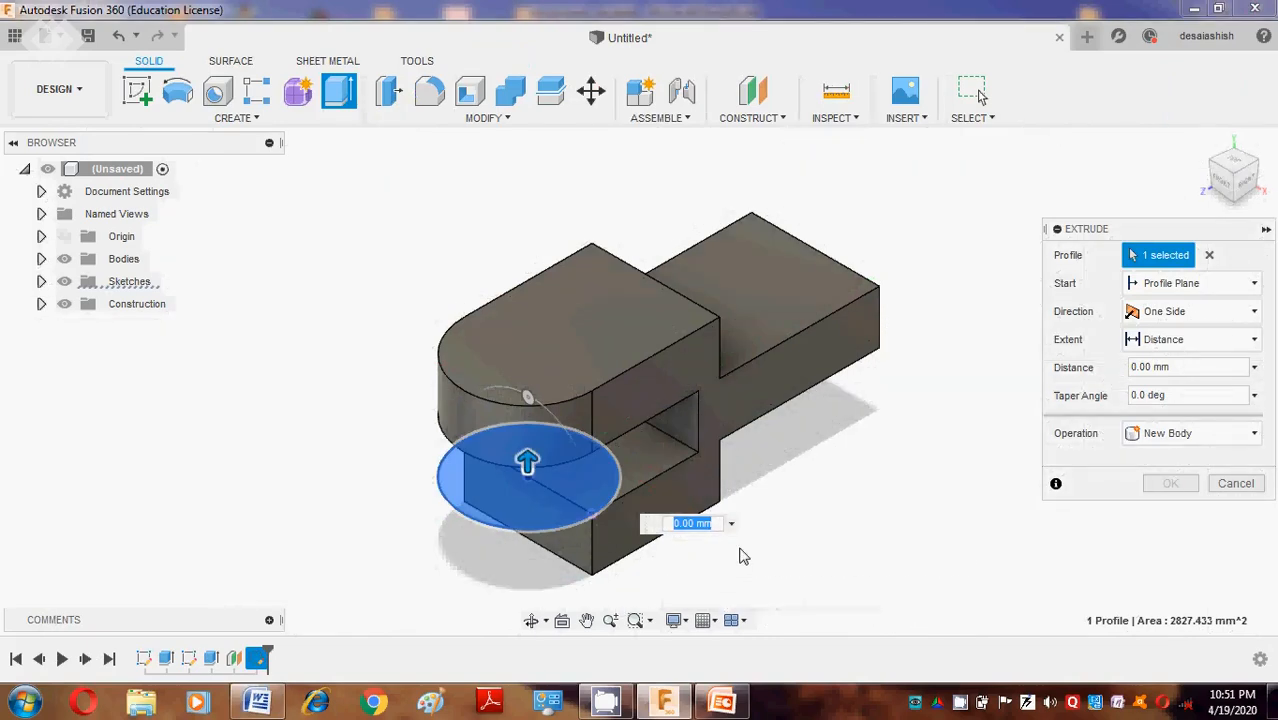
key("BackSpace")
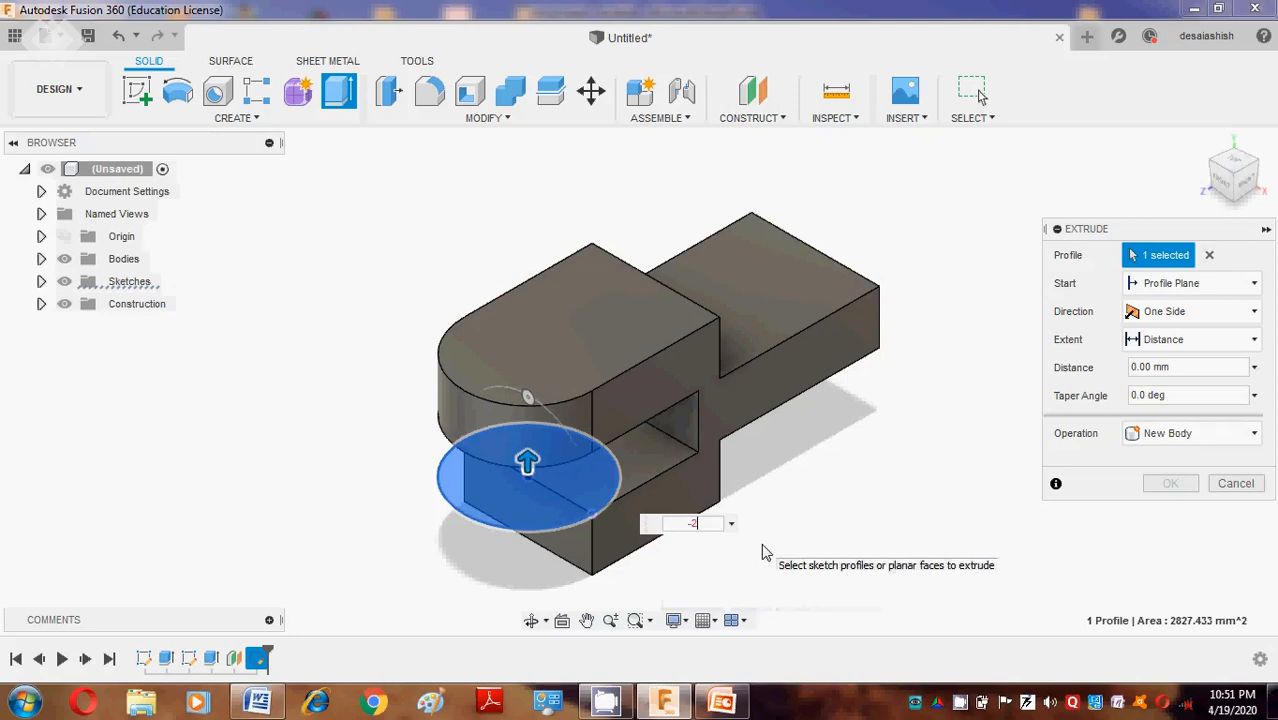
type("-26")
key("Return")
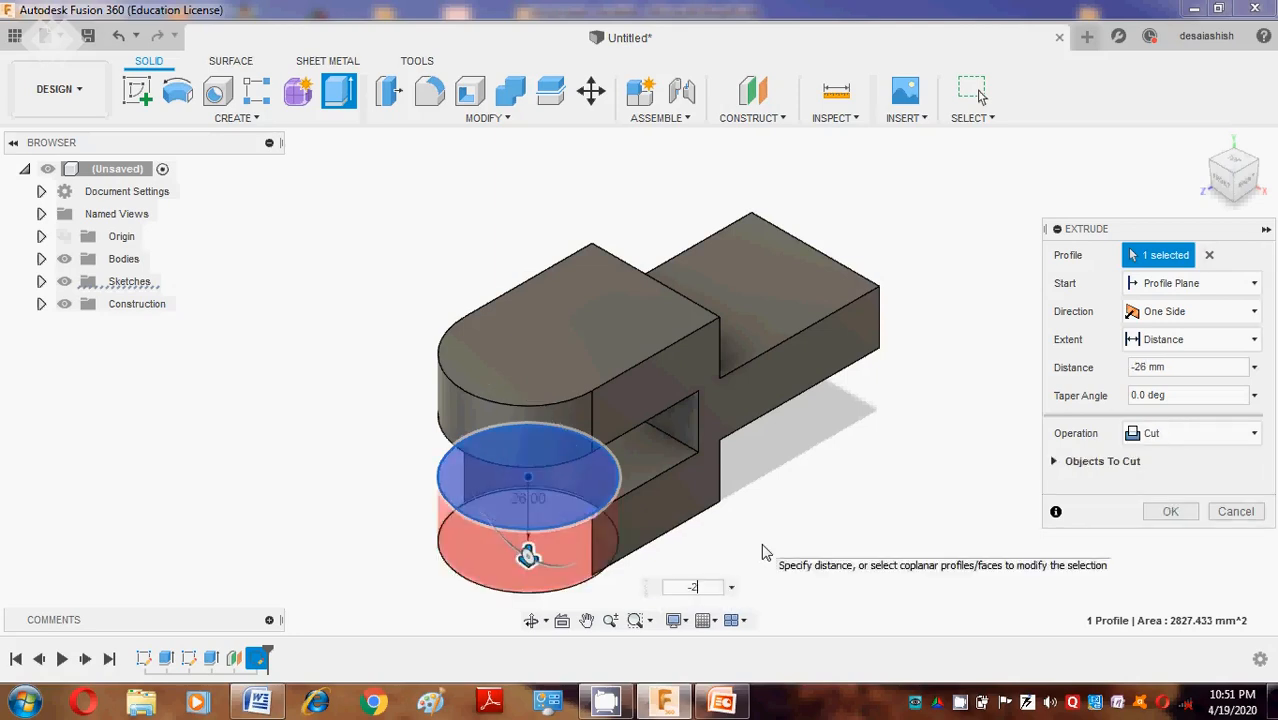
key("Return")
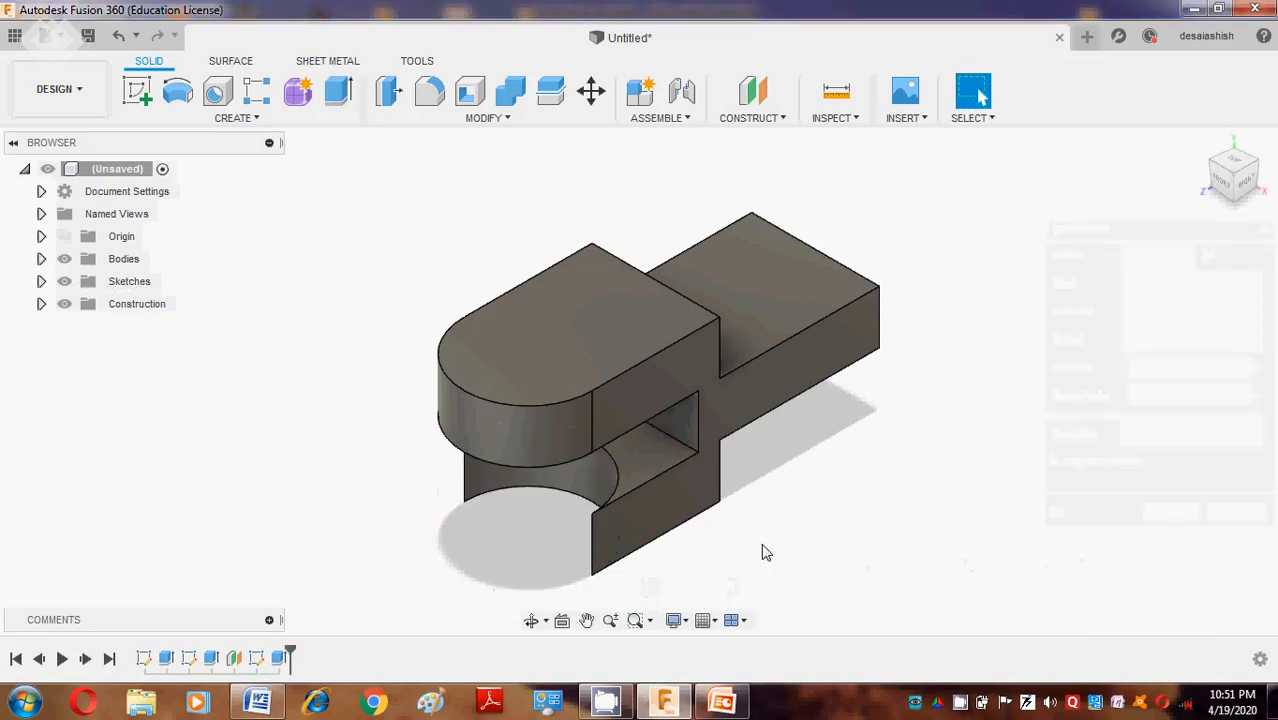
left_click(118, 35)
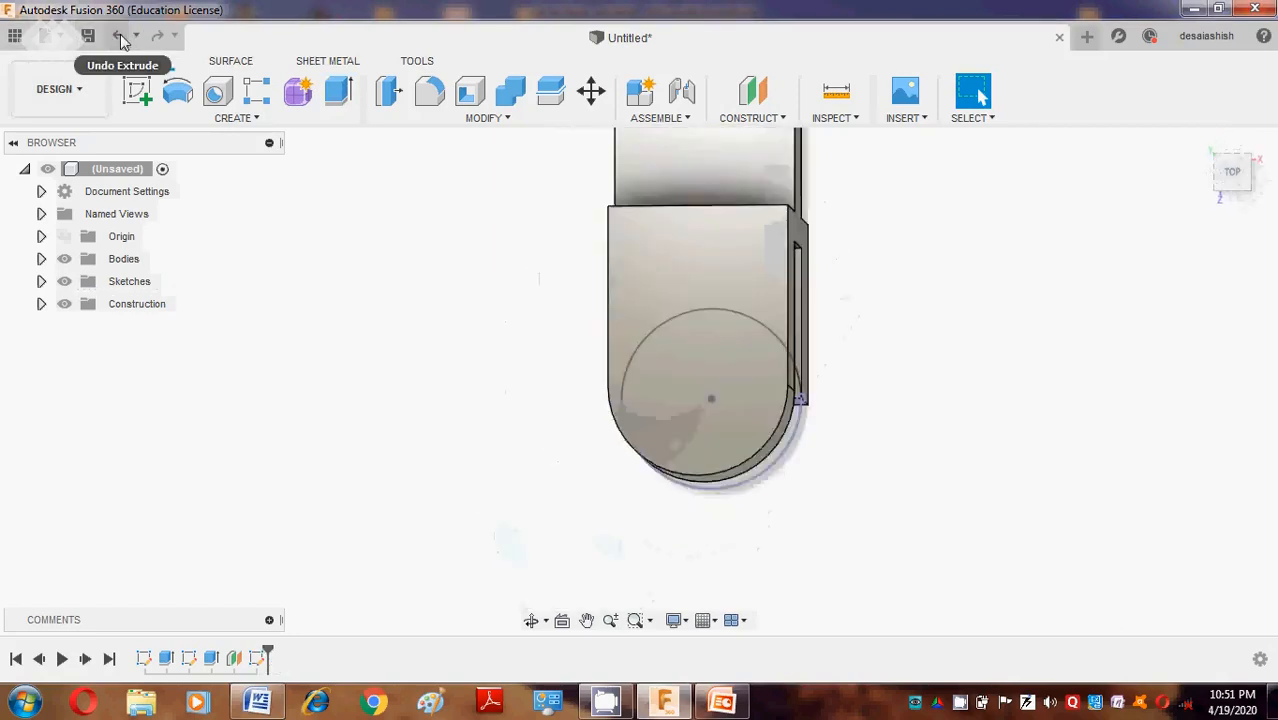
Extrude the lower arm's circle by -25 mm with the Join operation to round its end.
left_click(1202, 144)
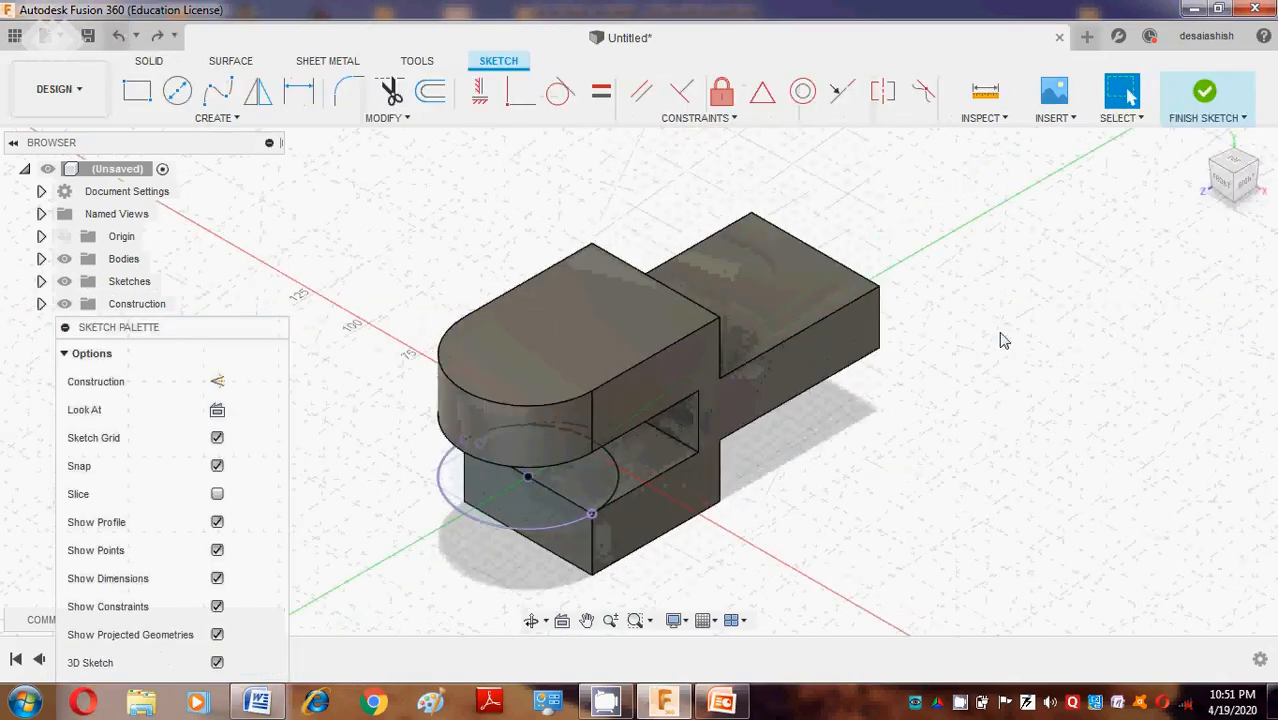
key("e")
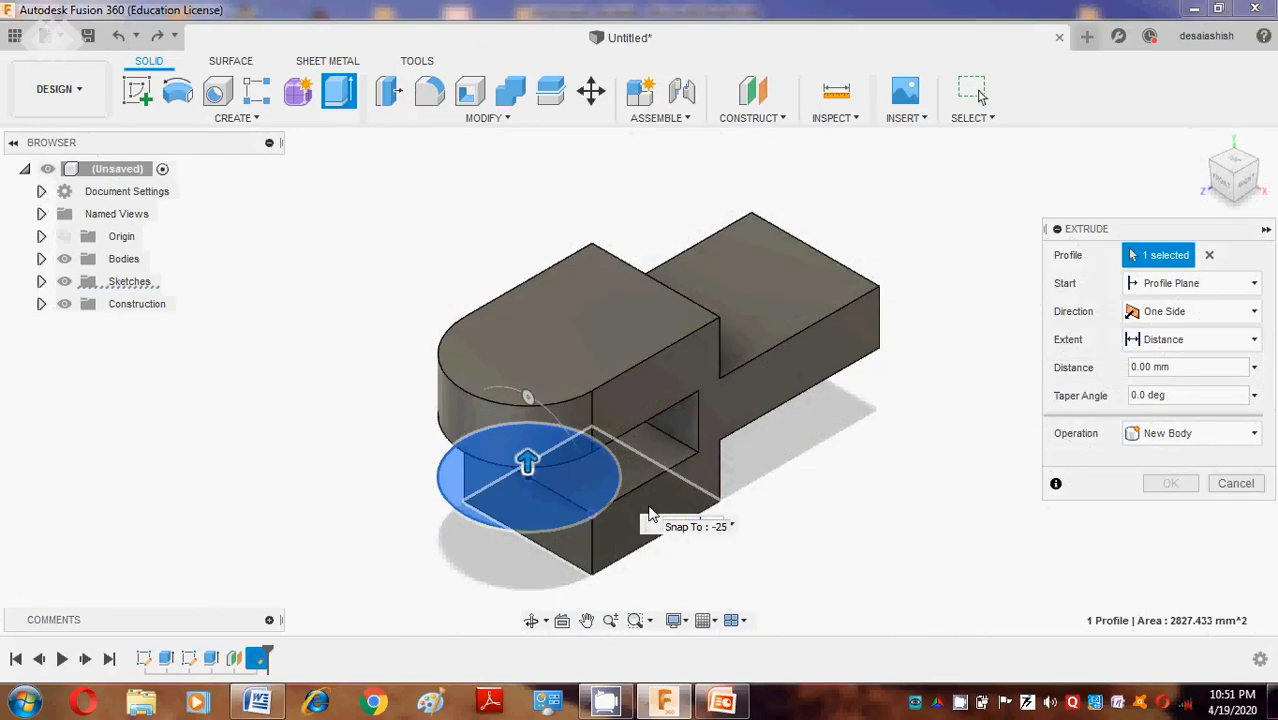
left_click(649, 514)
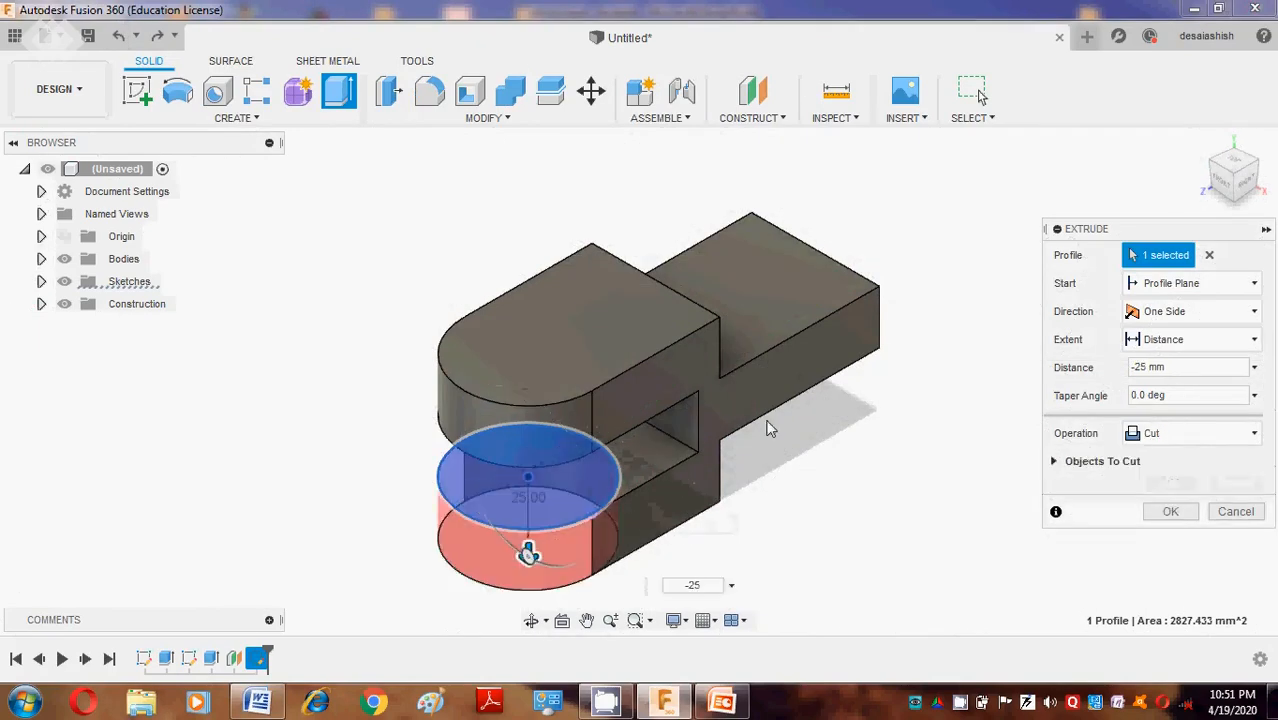
left_click(1222, 436)
left_click(1190, 464)
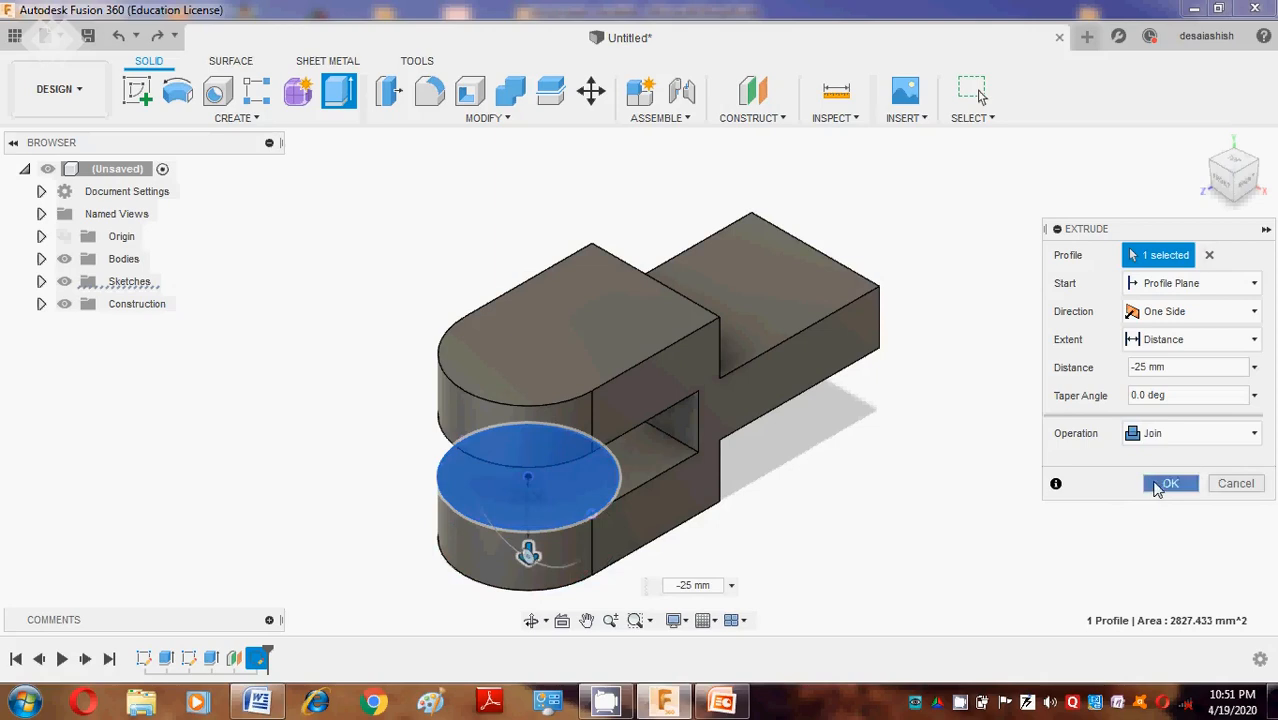
left_click(1164, 483)
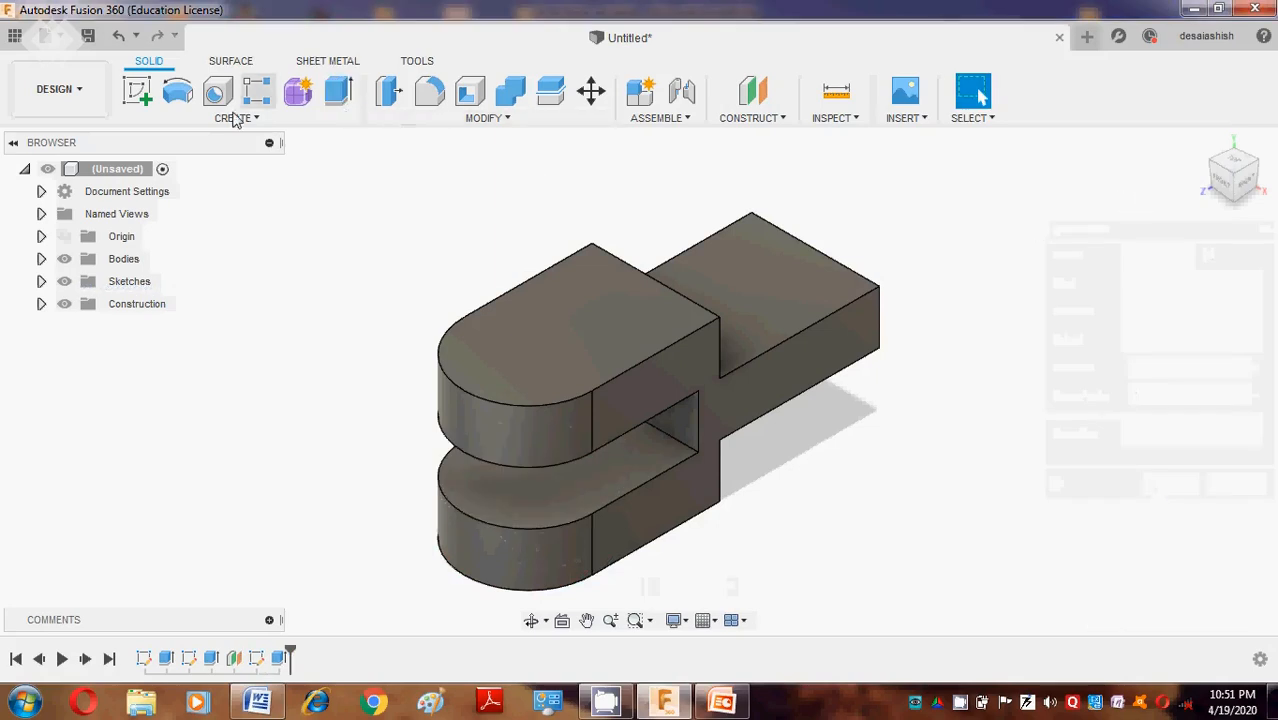
Sketch a 60 mm diameter circle on the rear single arm's top face, centred on the midpoint of its outer end edge.
left_click(137, 91)
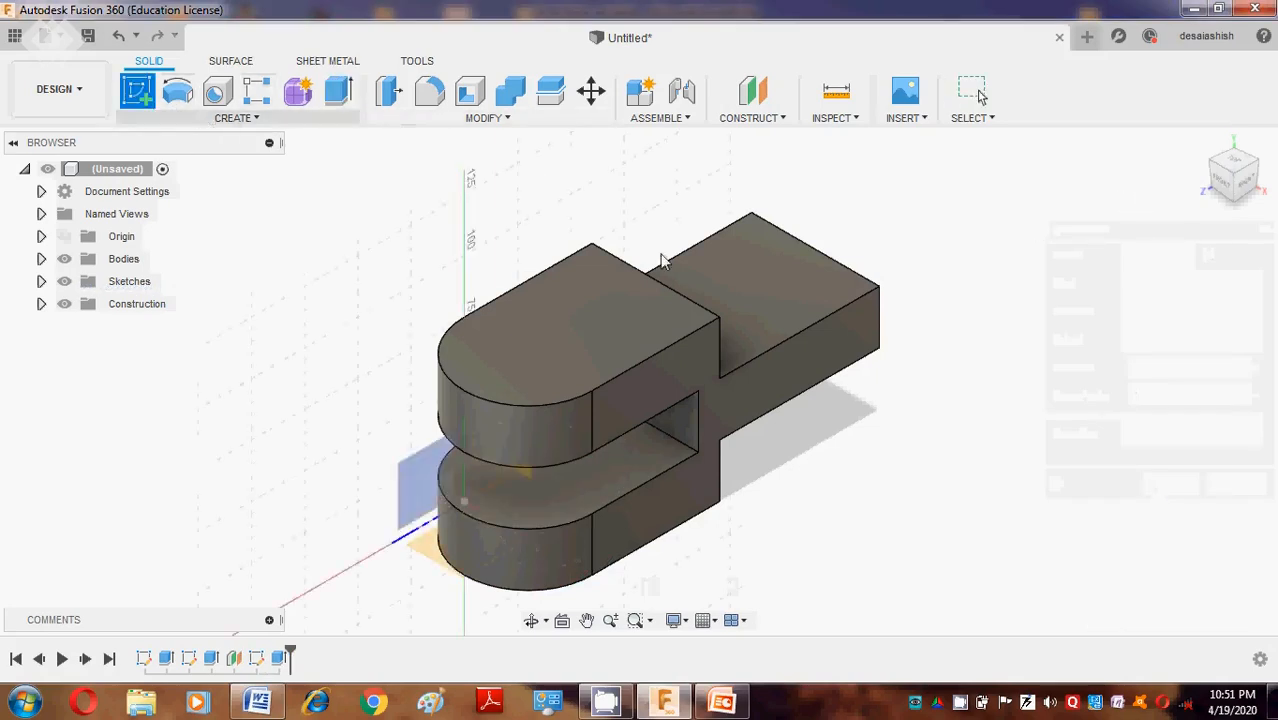
left_click(833, 295)
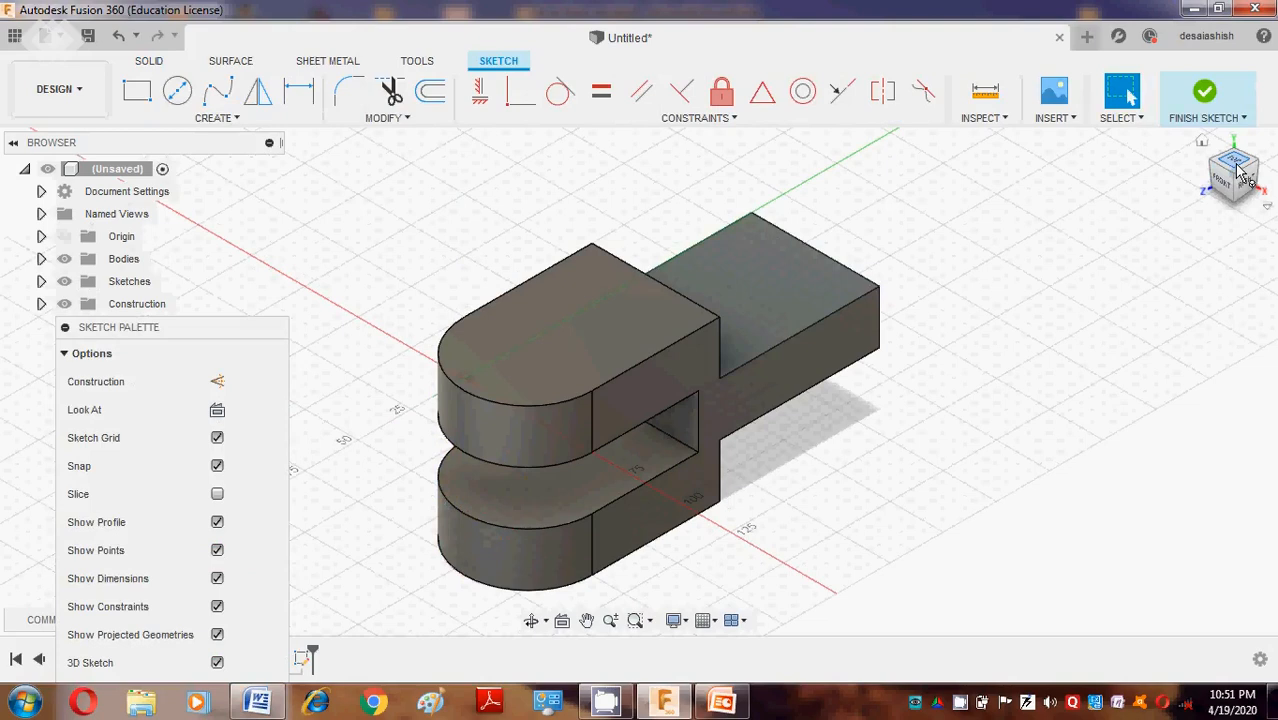
left_click(1238, 168)
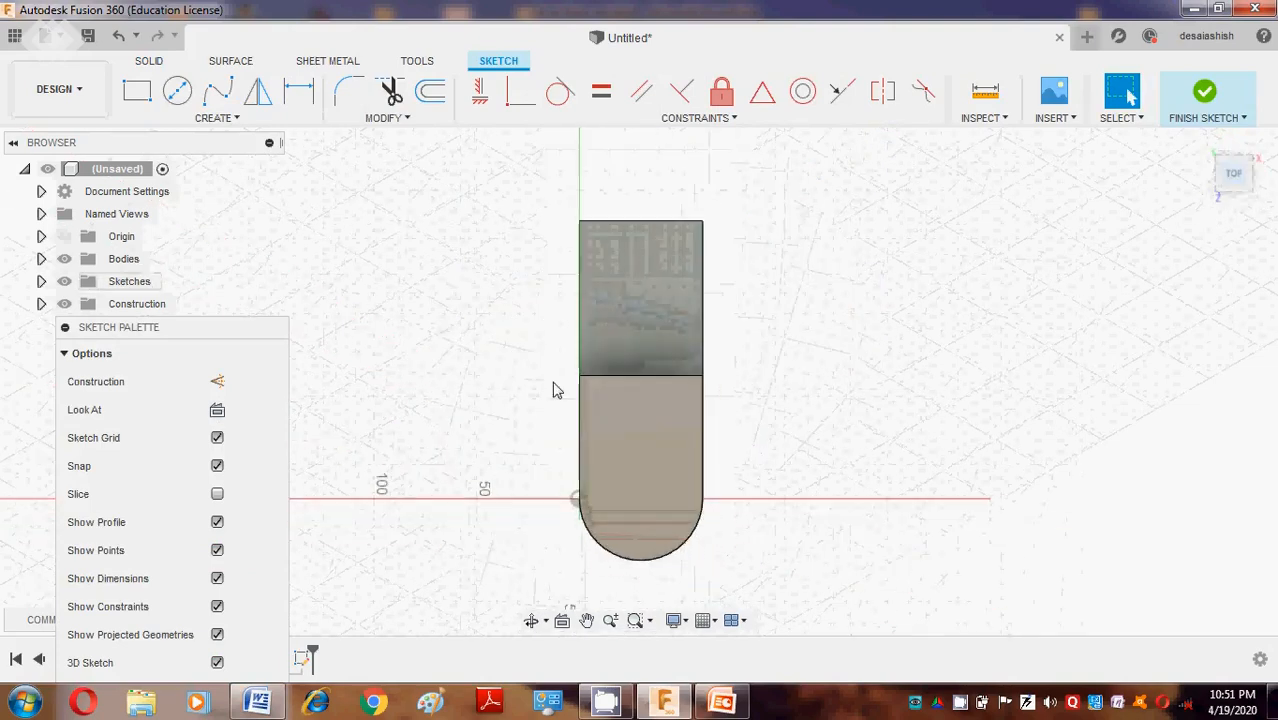
left_click(177, 91)
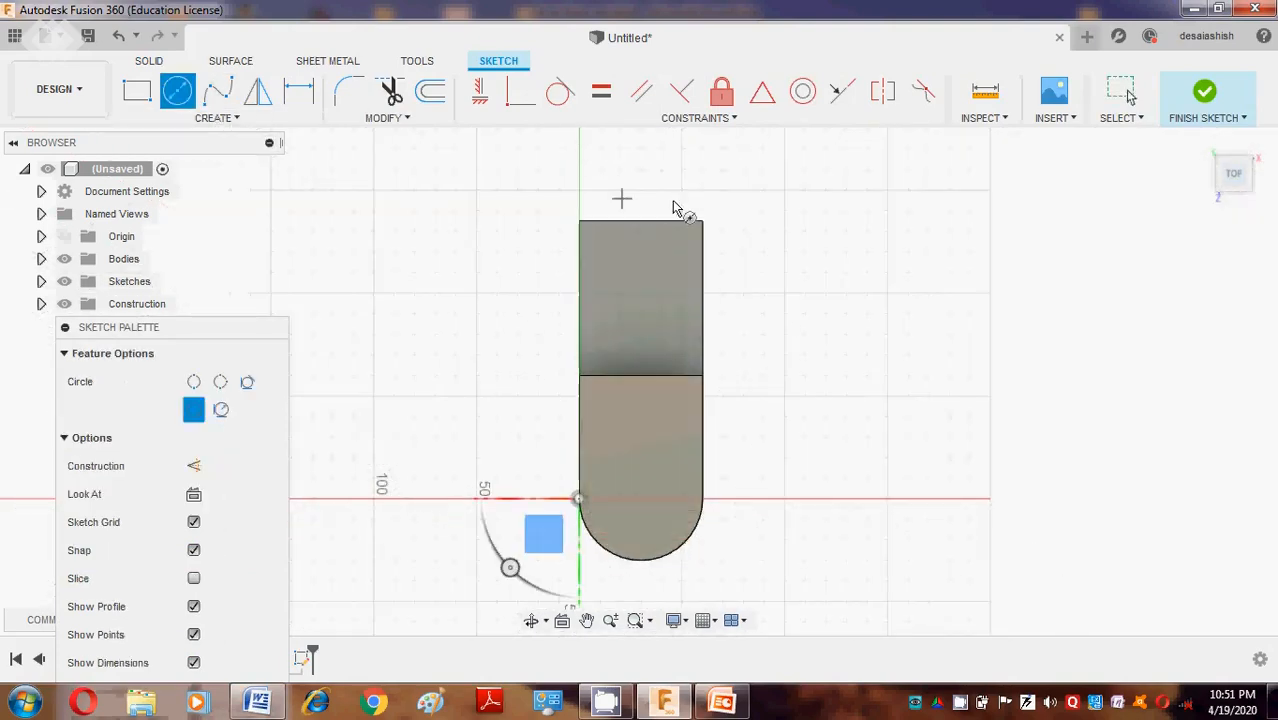
left_click(641, 224)
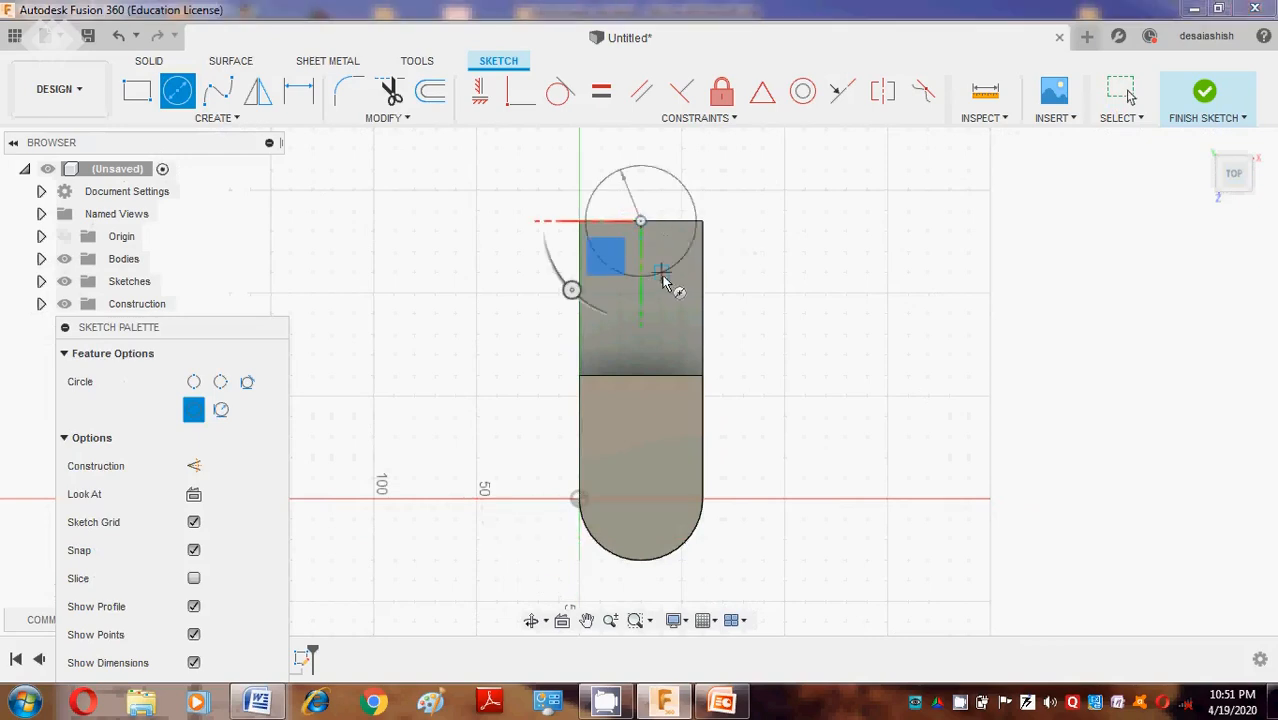
type("6")
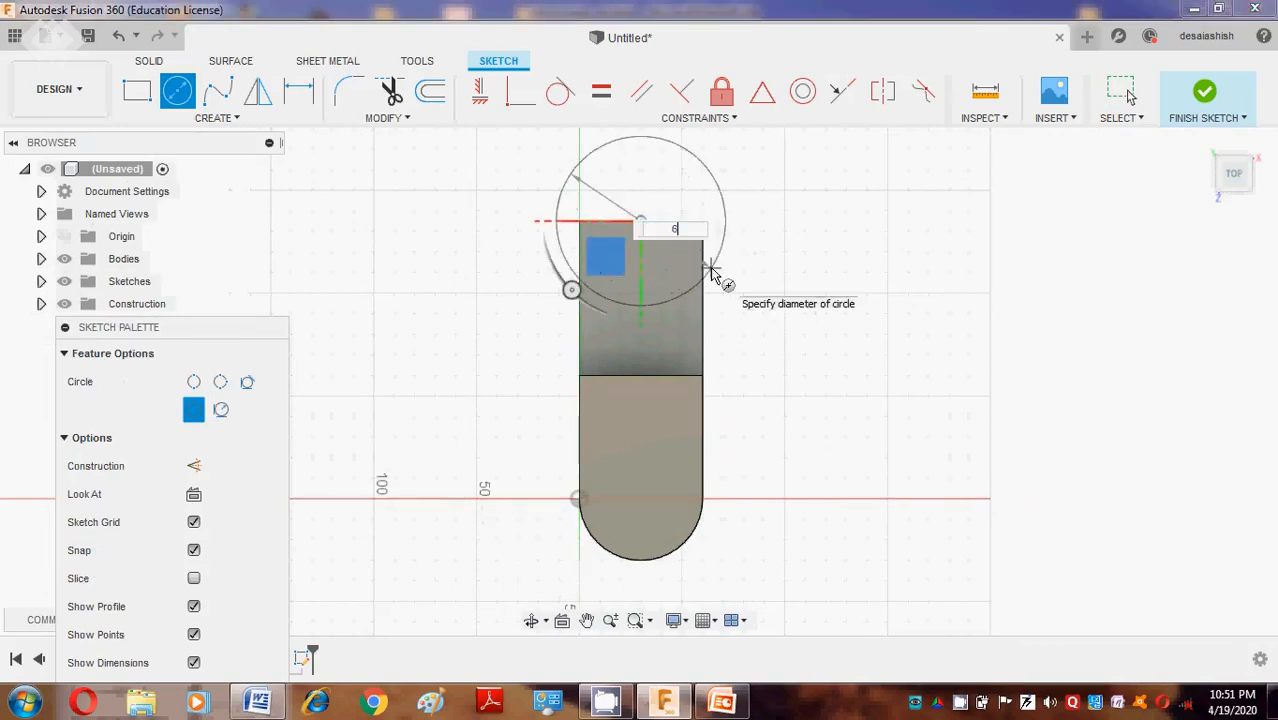
type("0")
key("Return")
key("Escape")
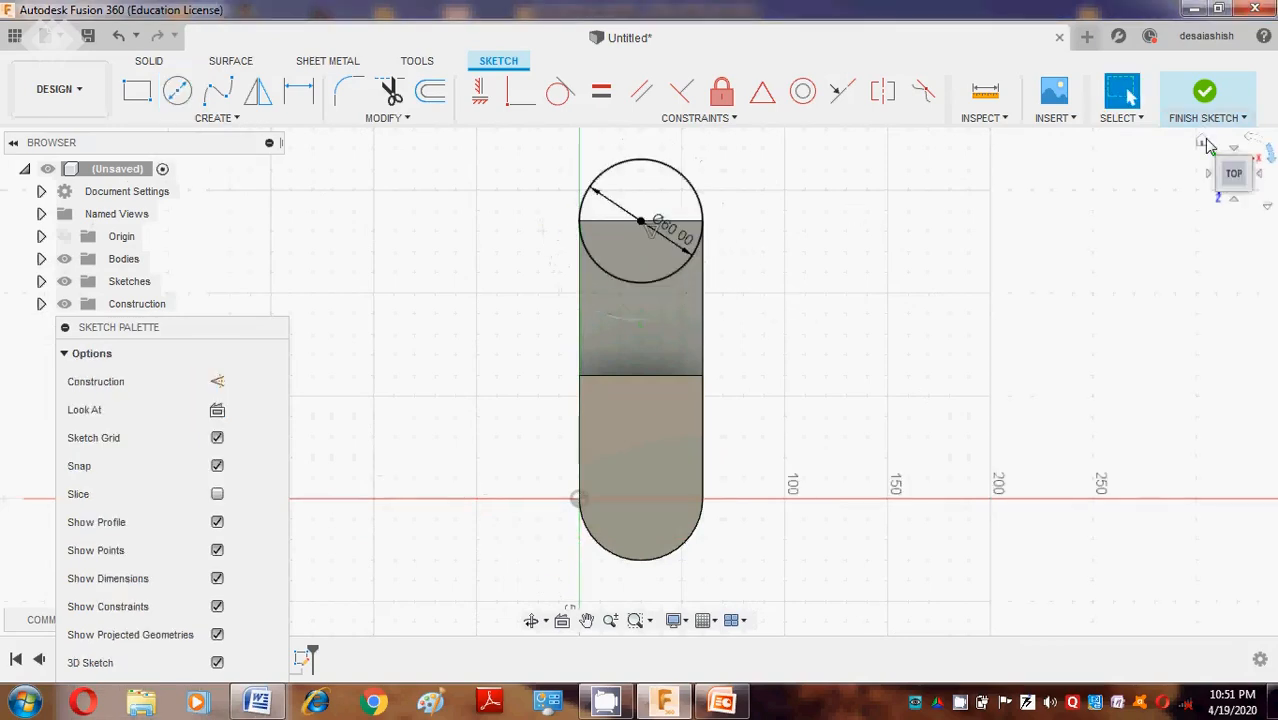
Extrude the outer half of the rear arm's 60 mm circle by -25 mm with the Join operation to round its end.
left_click(1203, 137)
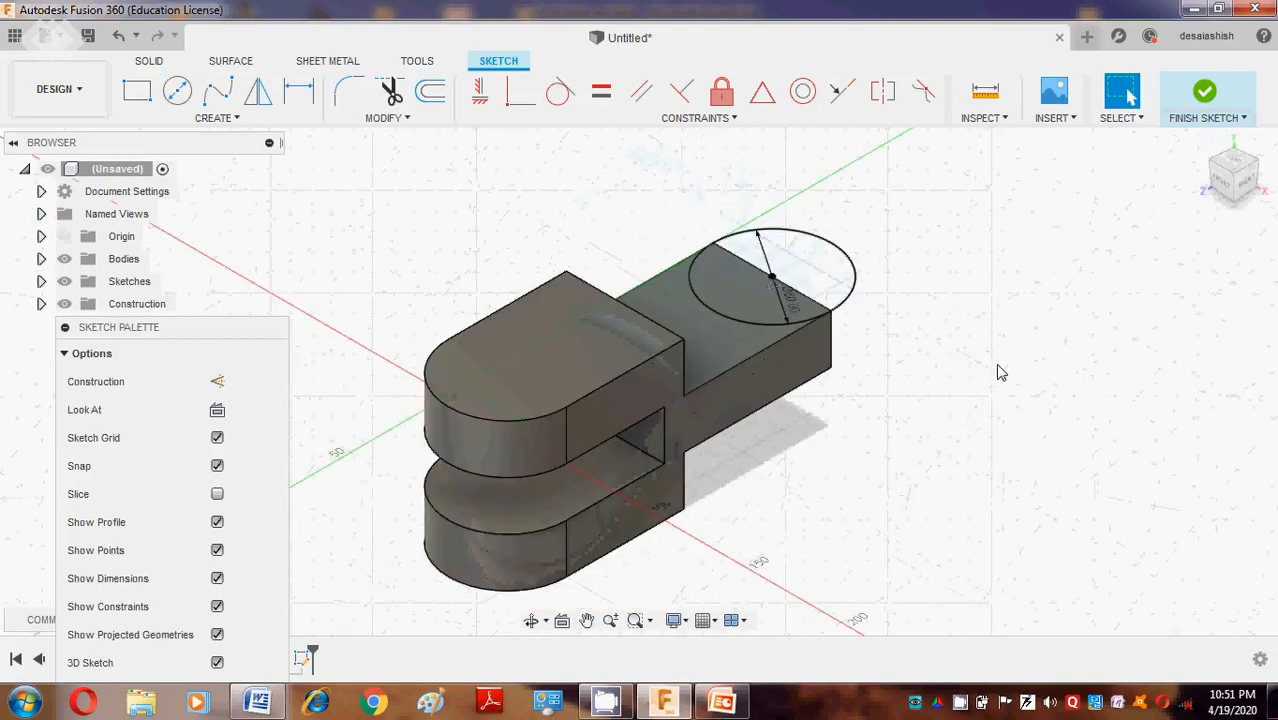
key("e")
left_click(797, 281)
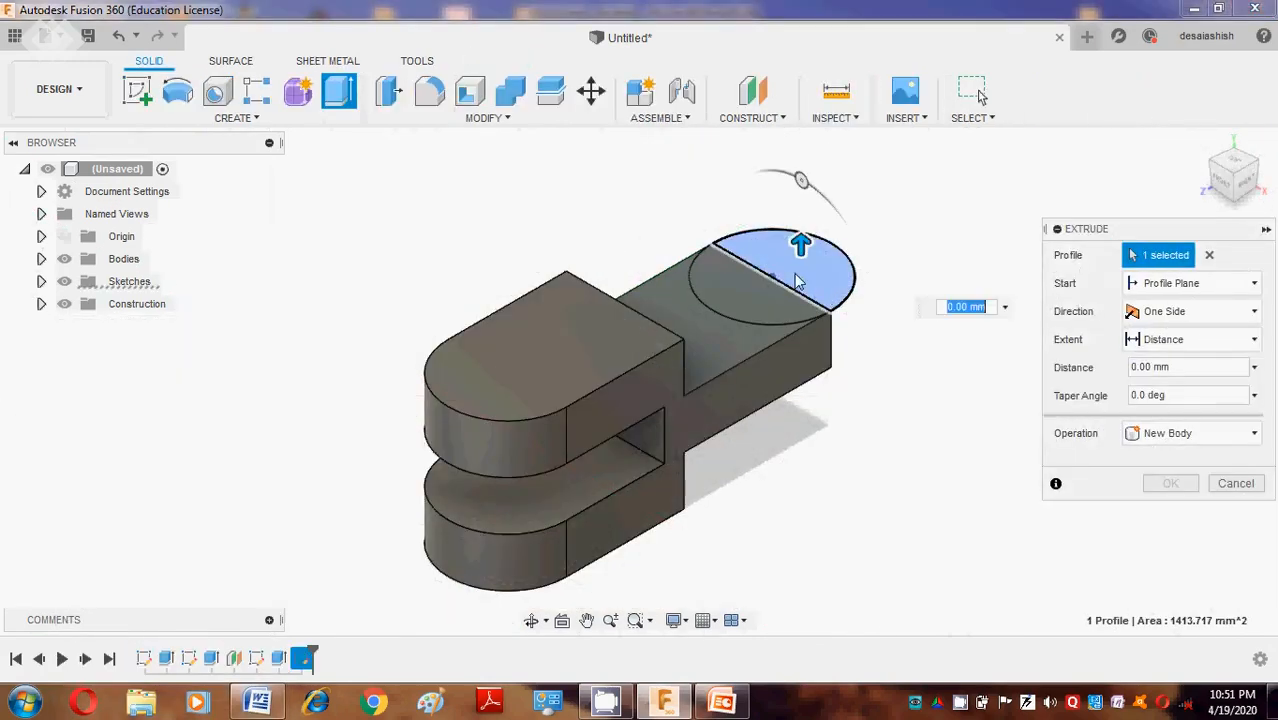
left_click_drag(799, 248, 802, 341)
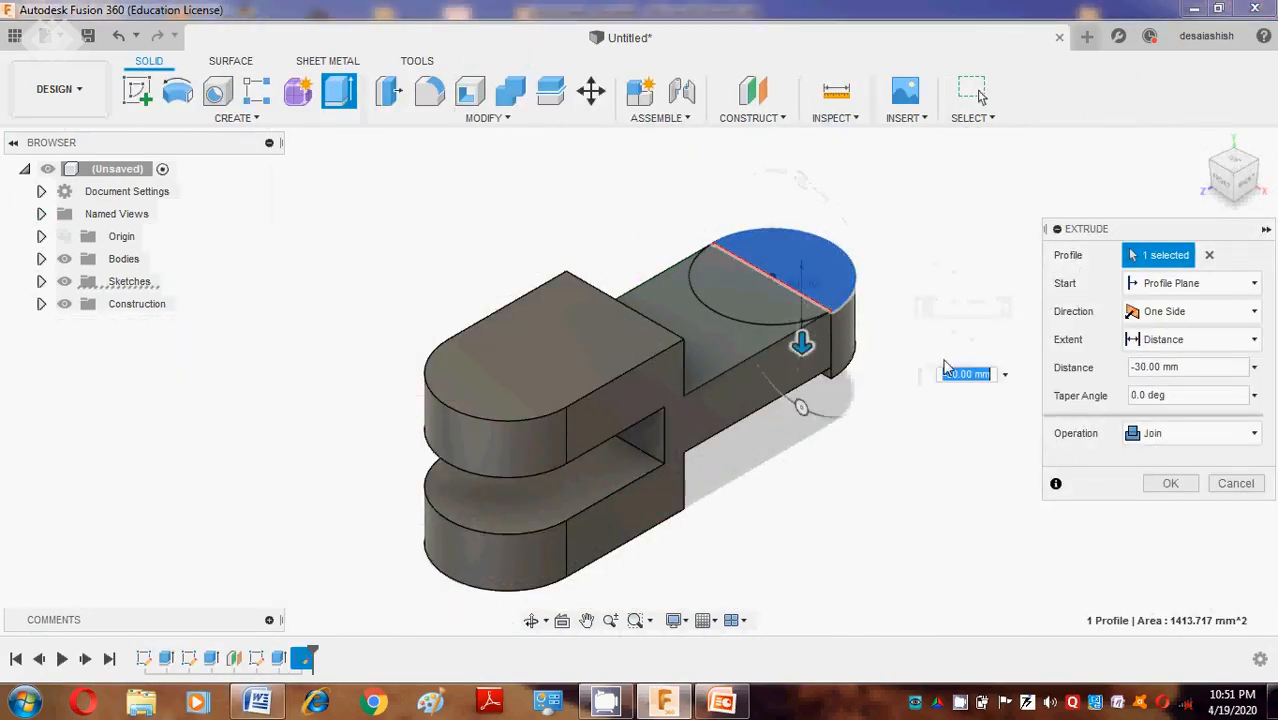
key("BackSpace")
type("-25")
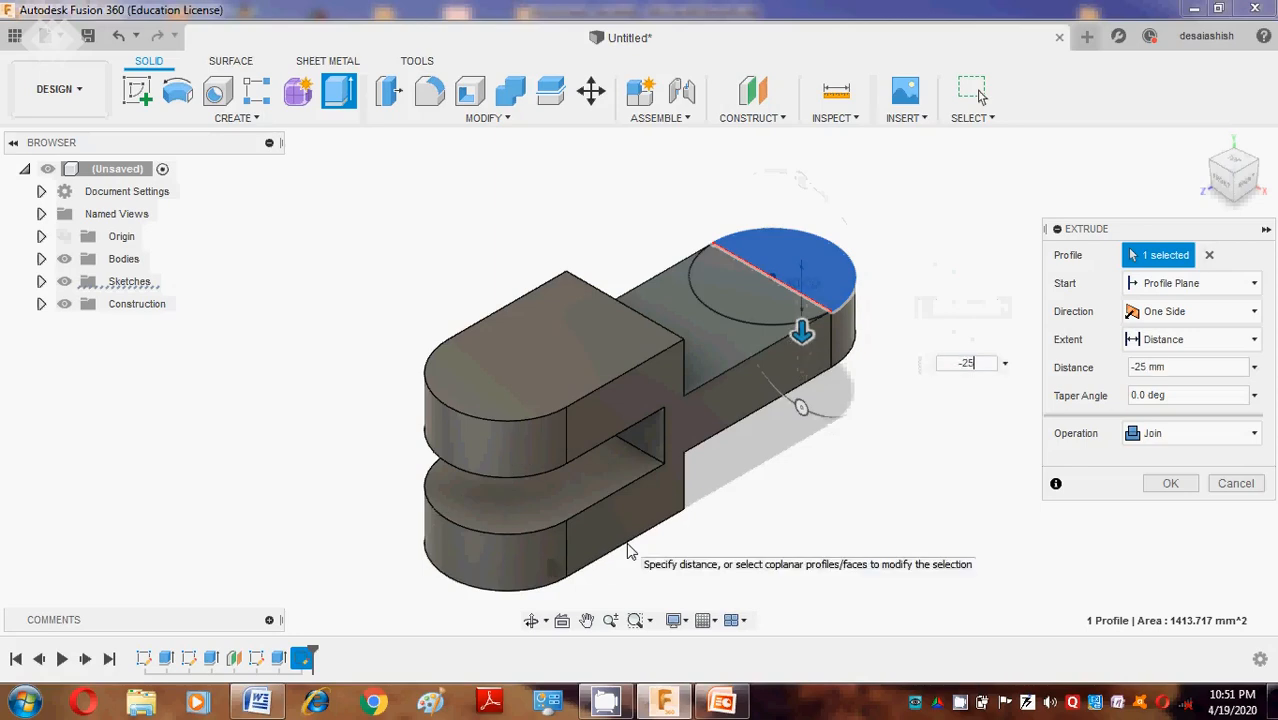
key("Return")
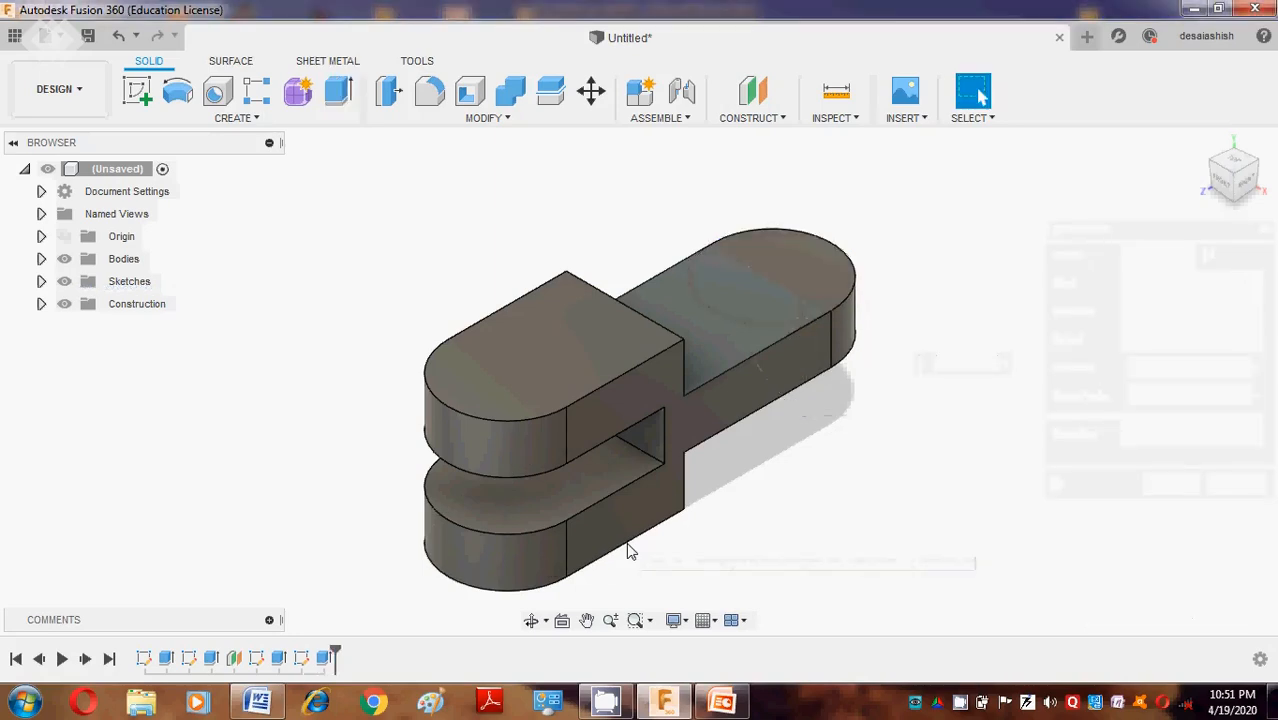
Check the MODEL4 drawing in Word, and sketch a 30 mm diameter circle on the upper fork arm's top face, centred on its rounded end.
left_click(141, 90)
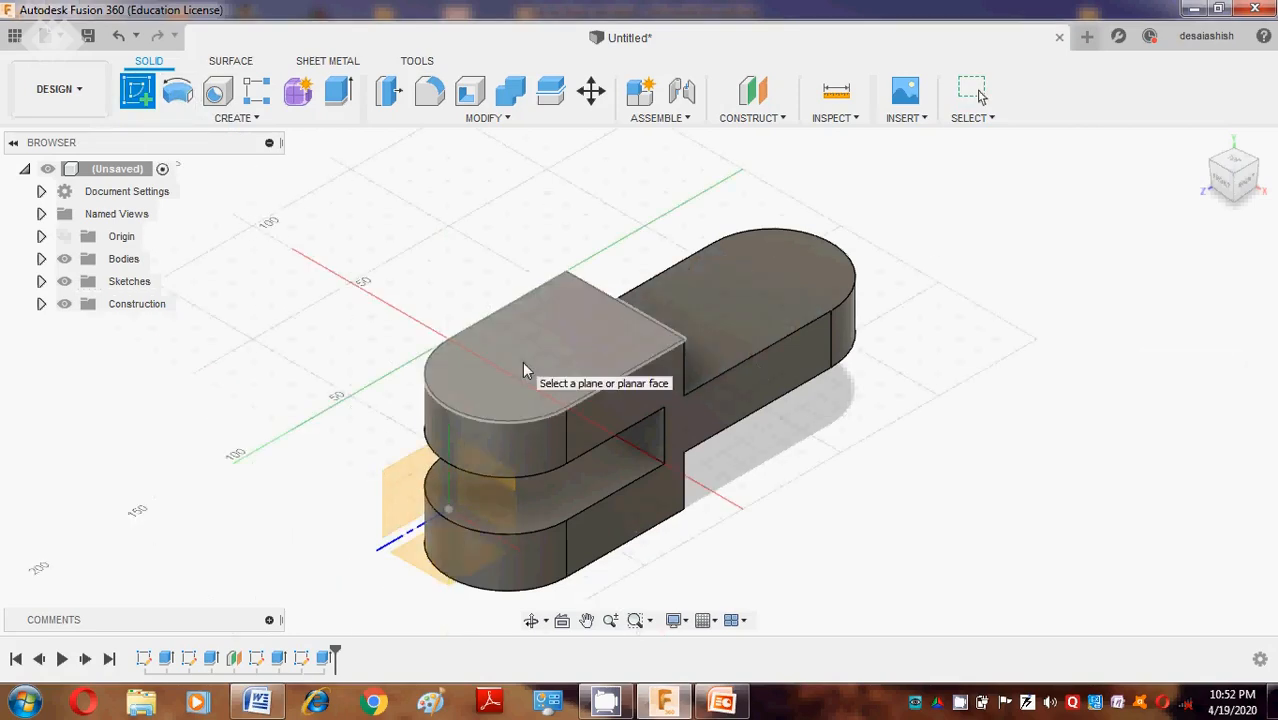
left_click(257, 702)
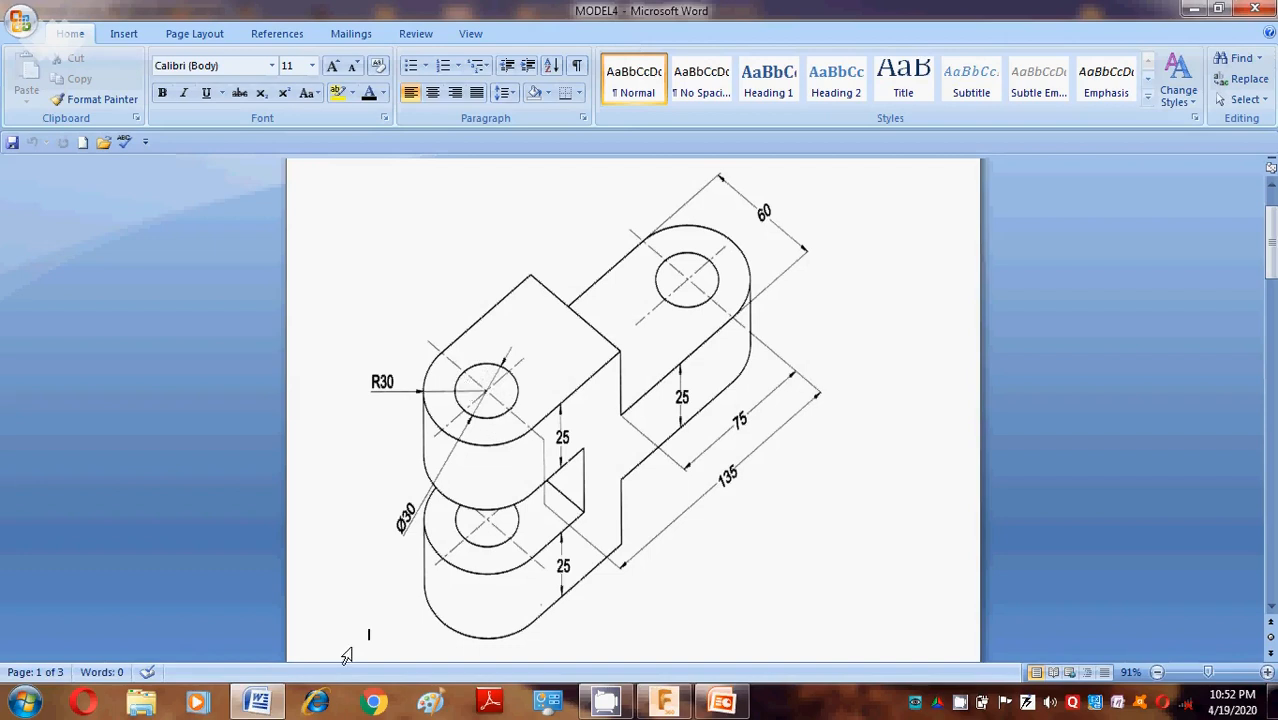
left_click(258, 702)
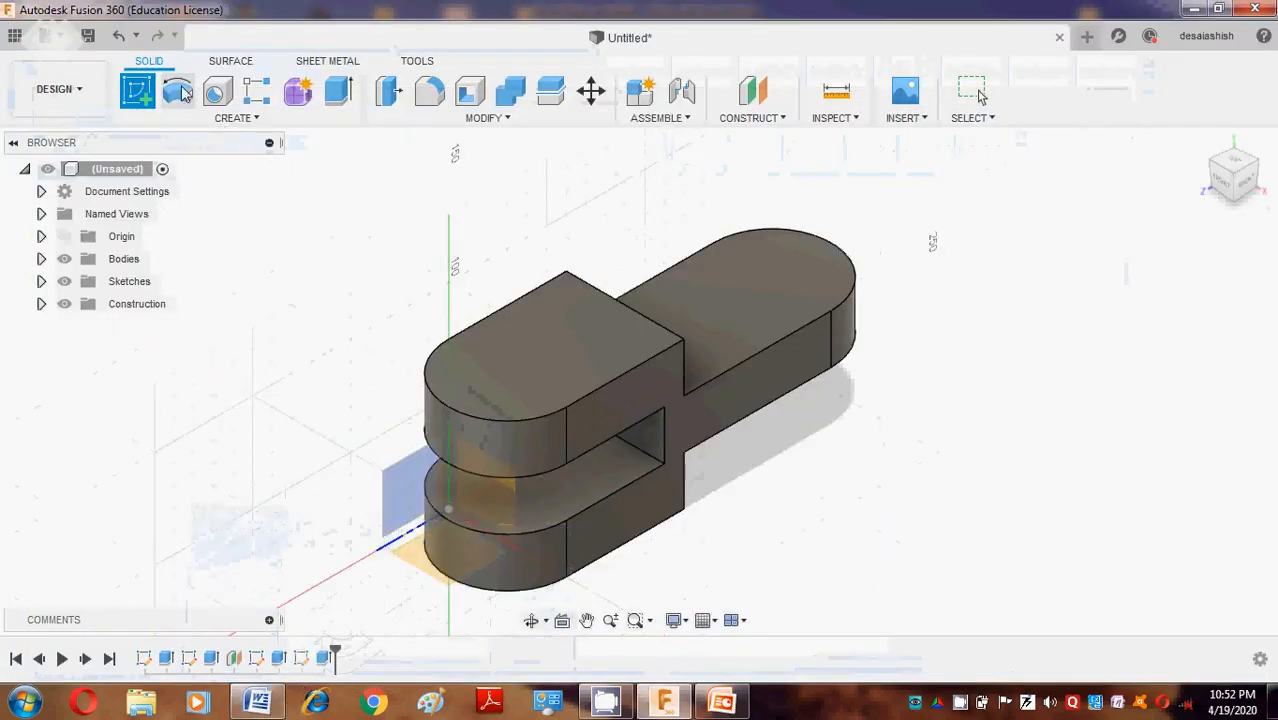
left_click(536, 357)
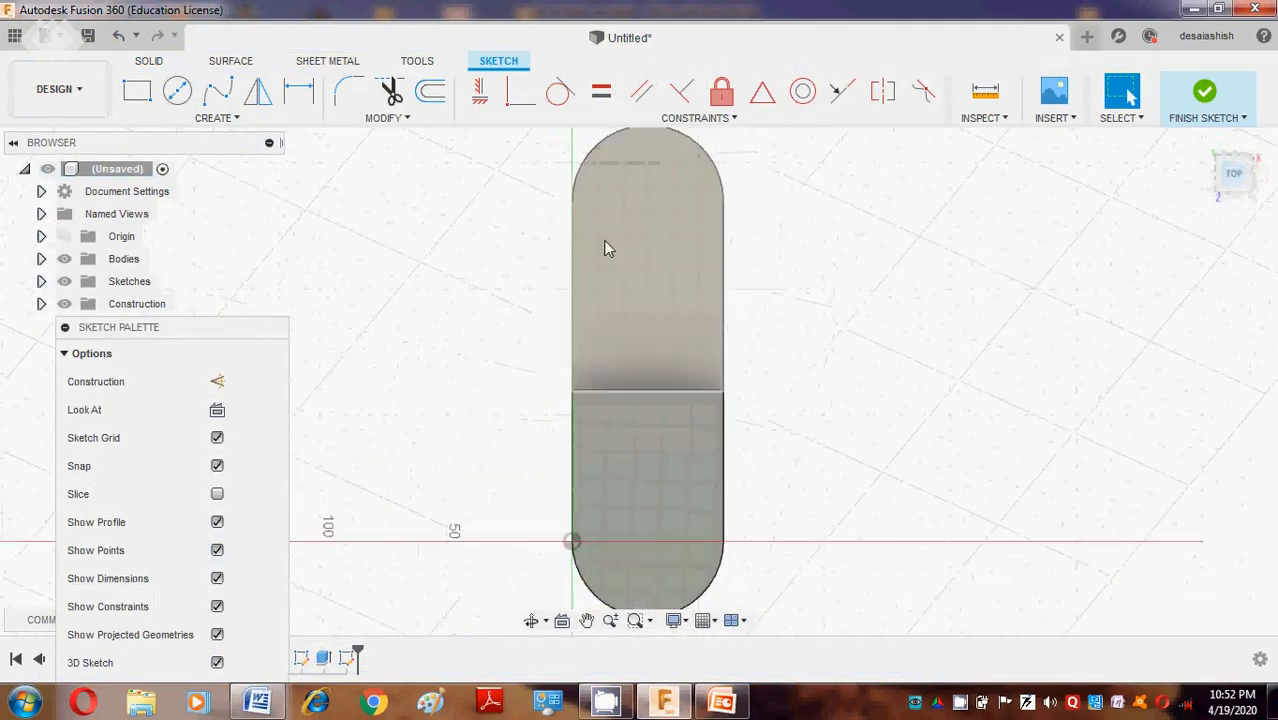
left_click(177, 91)
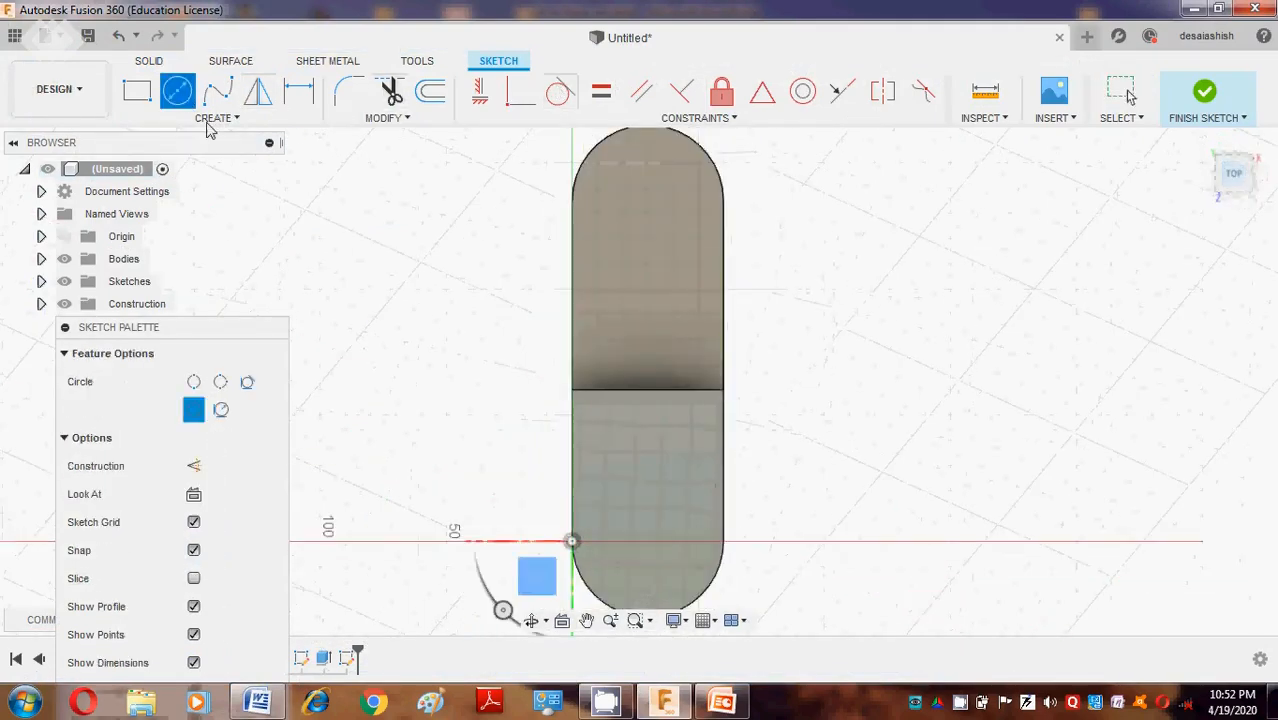
left_click(647, 541)
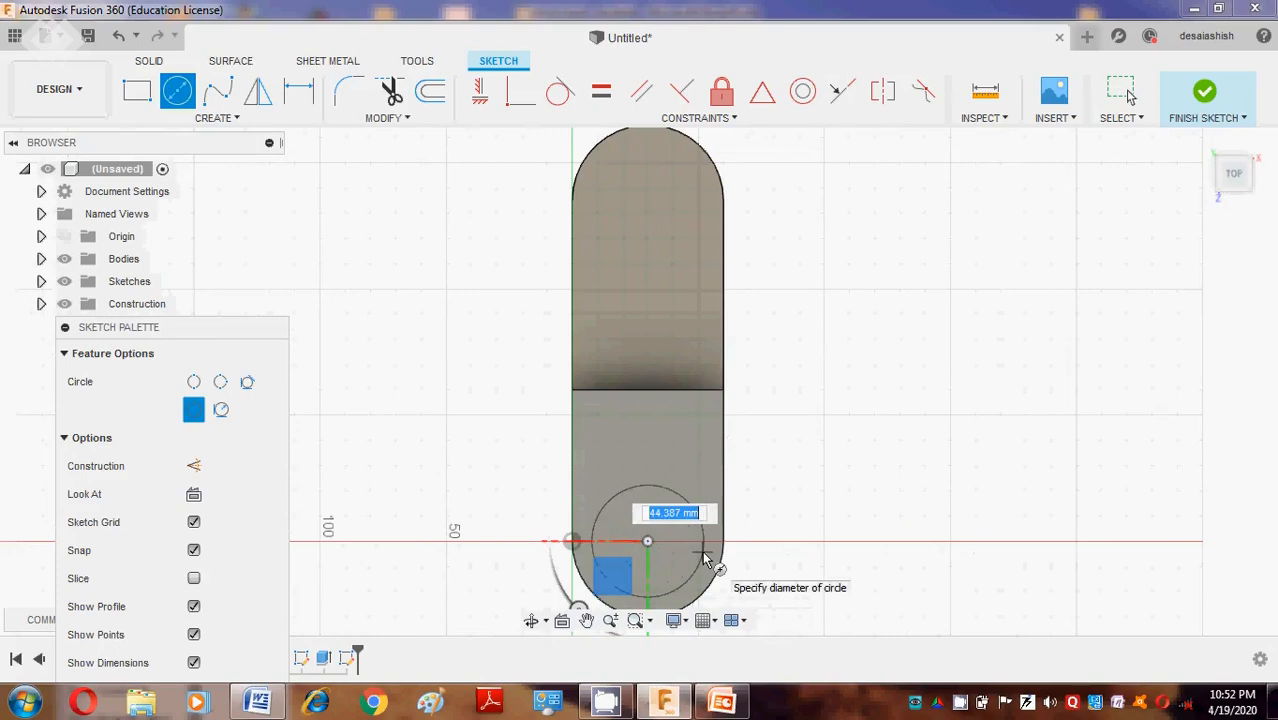
type("30")
key("Return")
key("Escape")
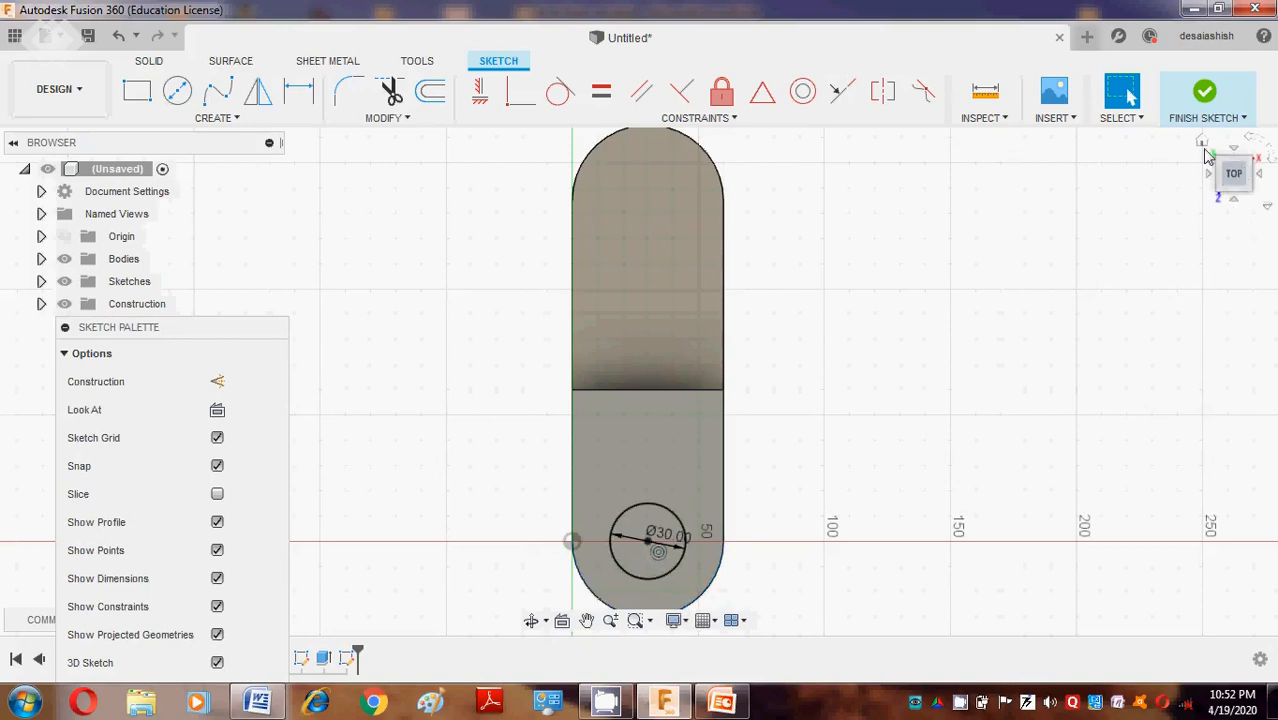
Extrude the upper arm's 30 mm circle by -120 mm with the Cut operation to make a hole through both fork arms.
left_click(1202, 140)
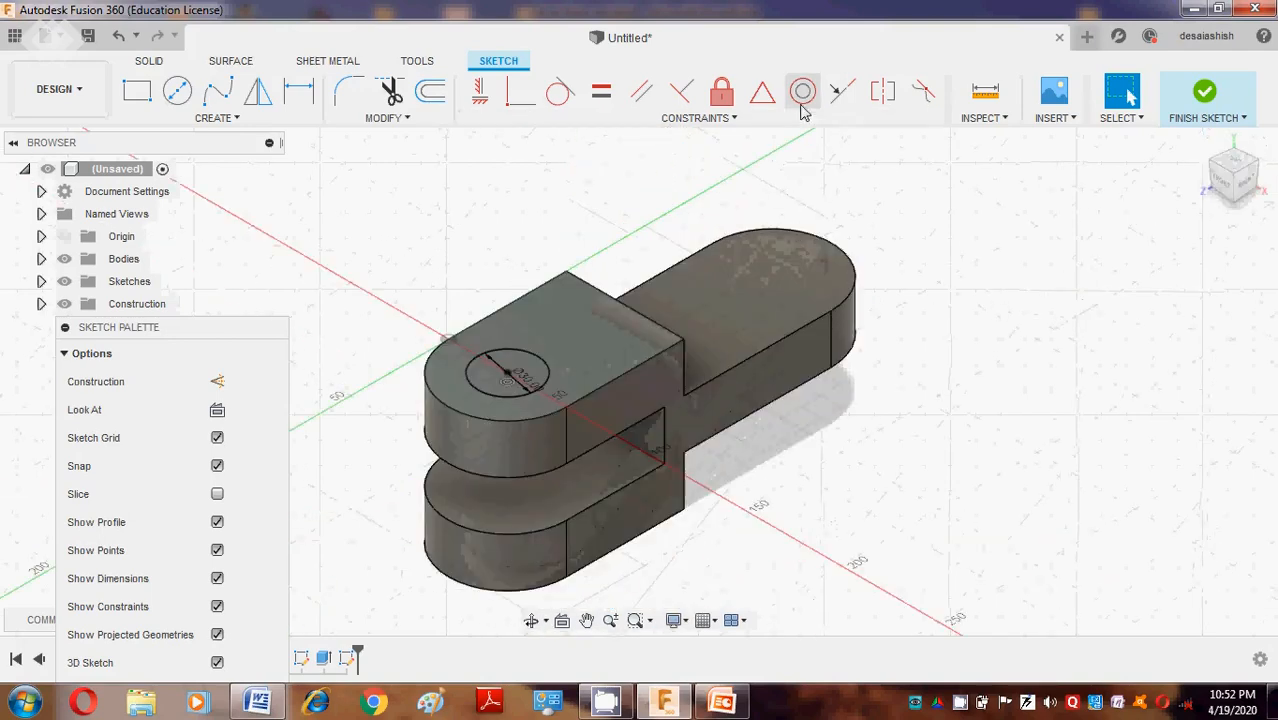
left_click(803, 106)
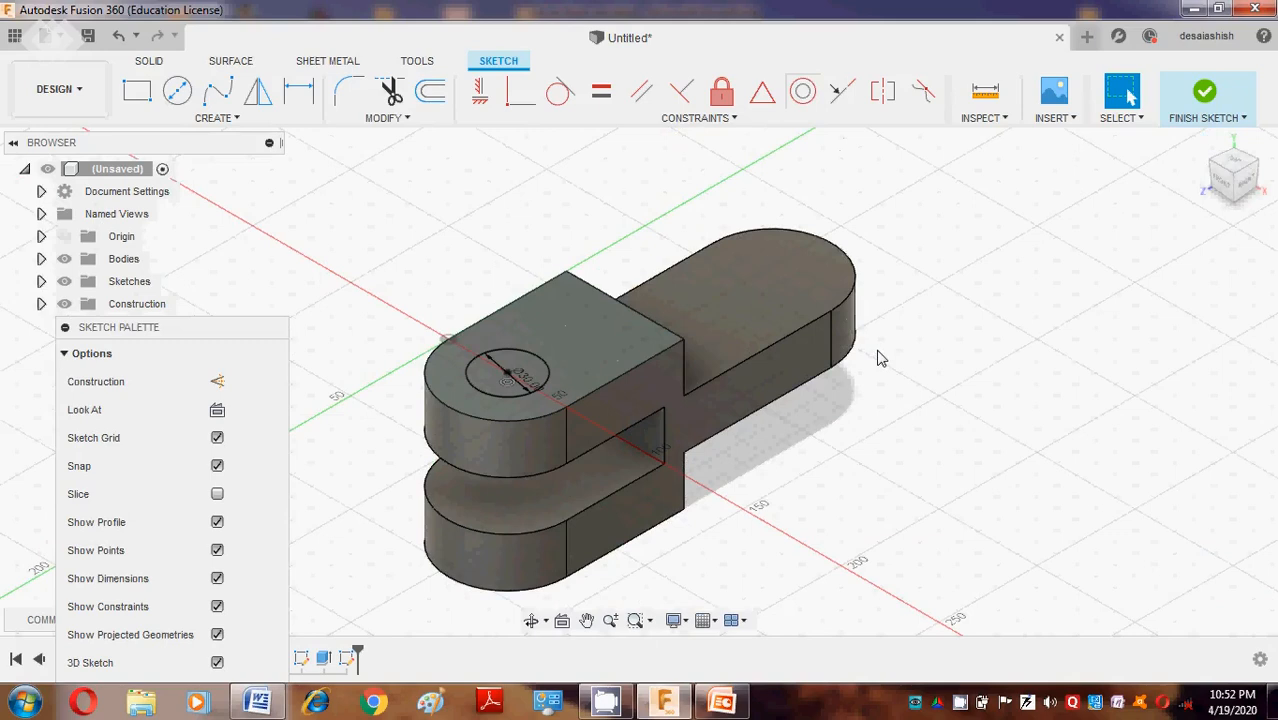
key("e")
left_click(538, 382)
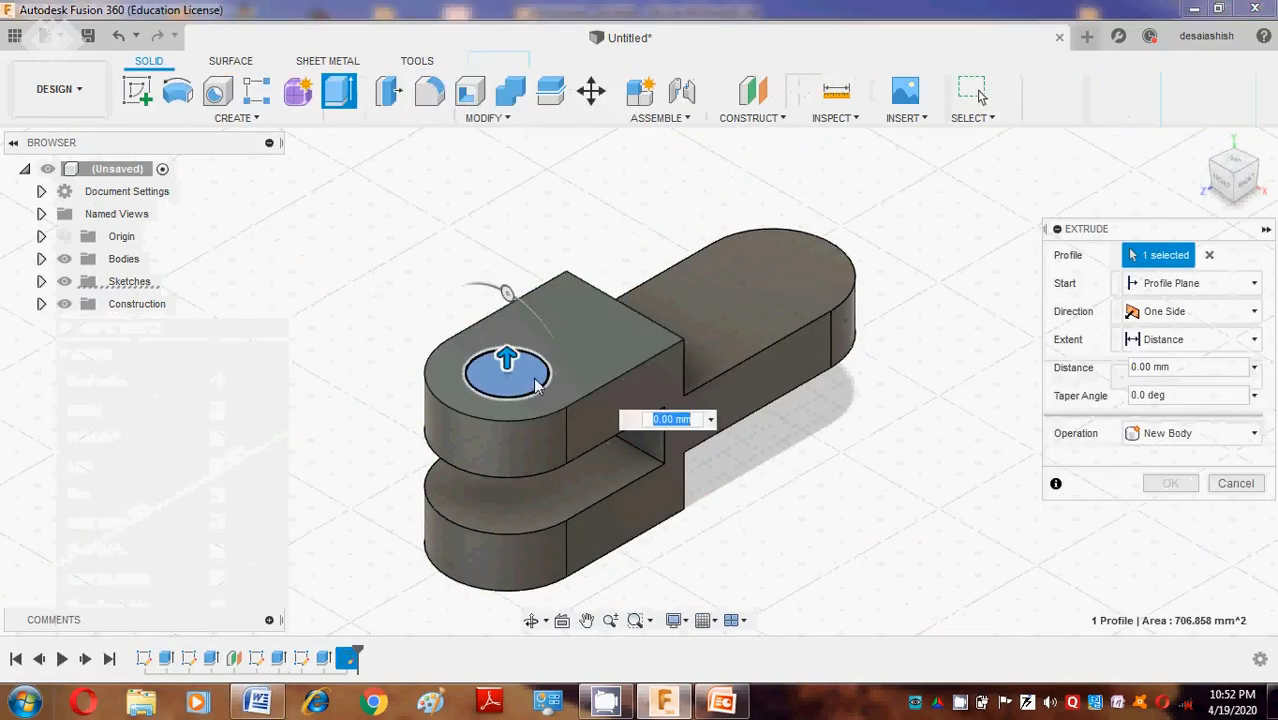
left_click_drag(509, 362, 551, 631)
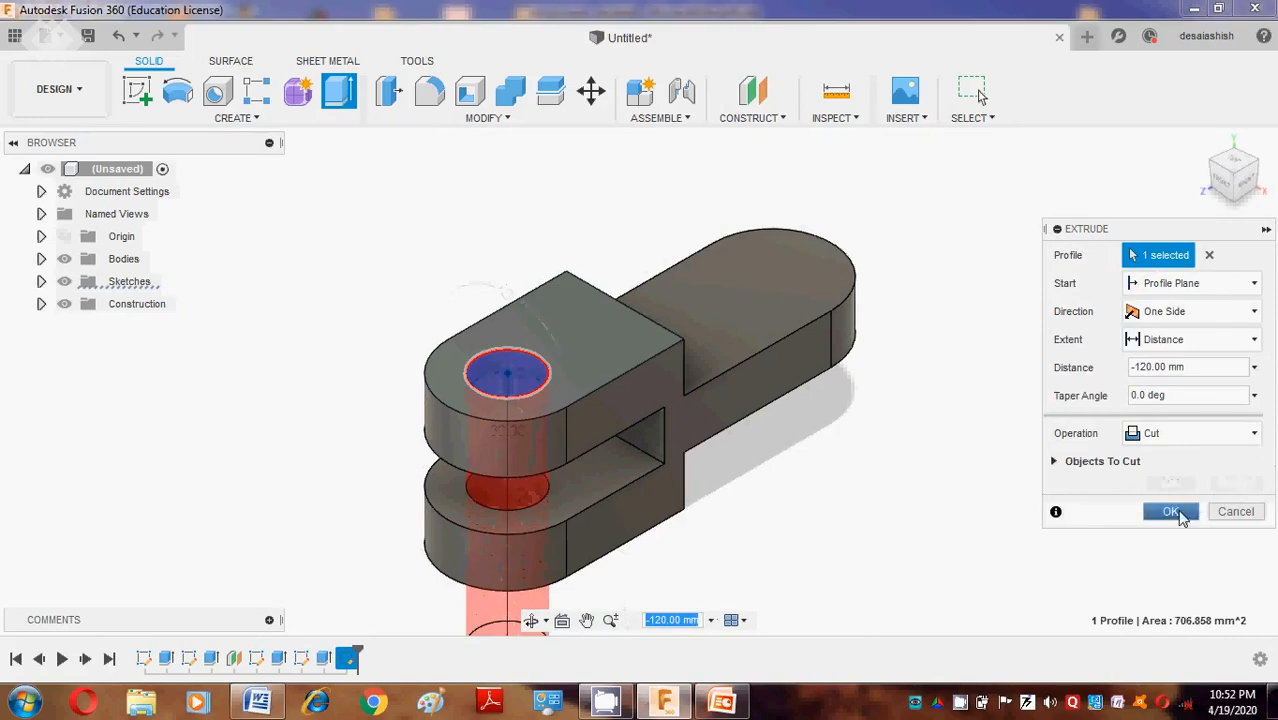
left_click(1172, 512)
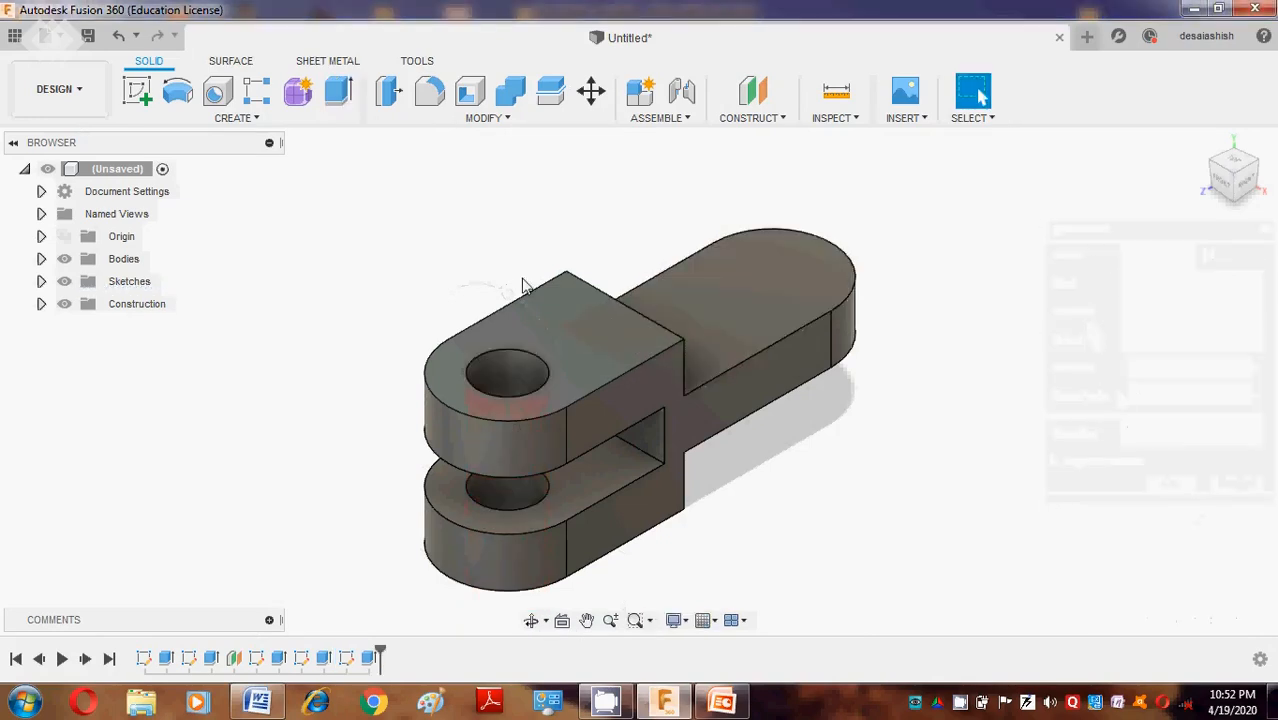
Sketch a 30 mm diameter circle on the rear single arm's top face, centred on its rounded end.
left_click(137, 91)
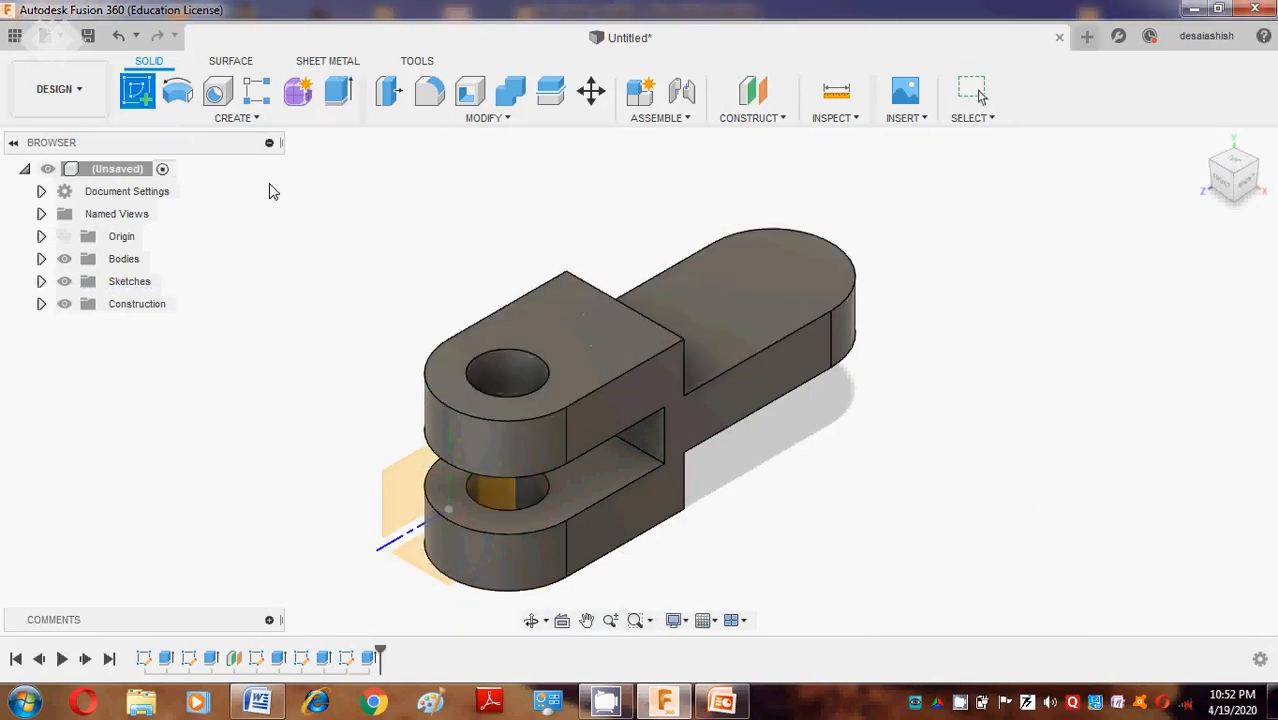
left_click(786, 311)
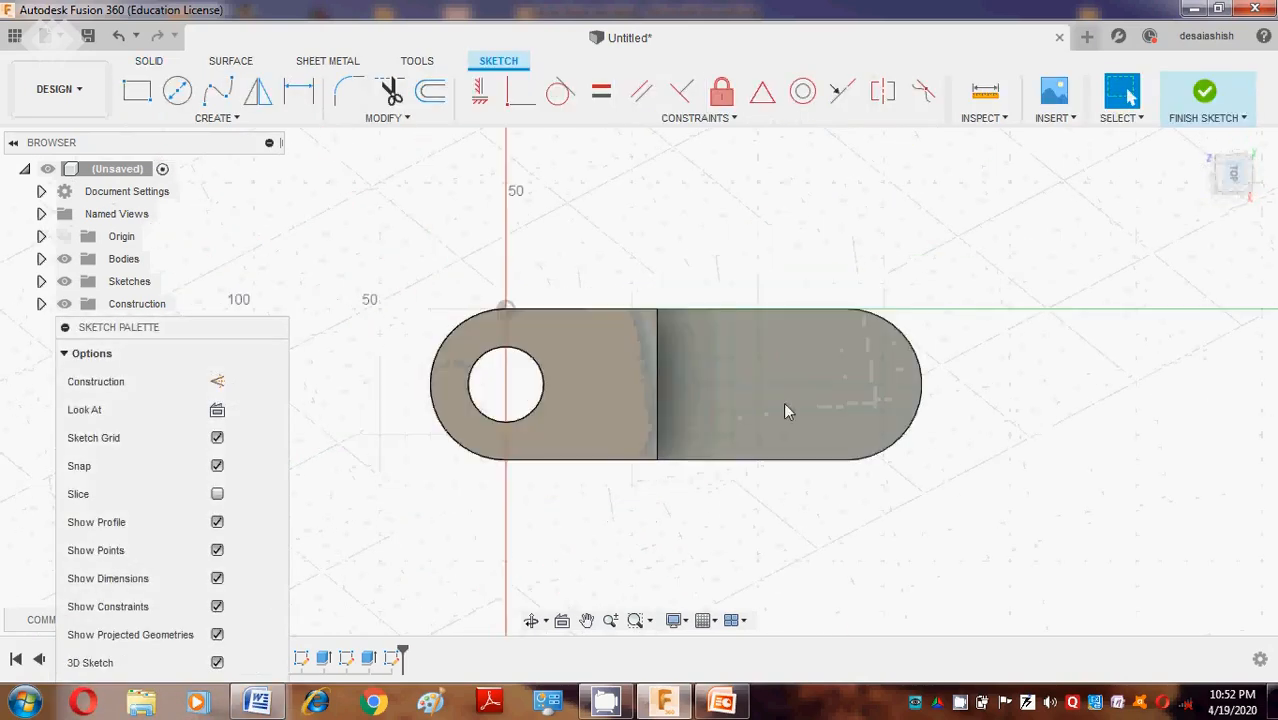
left_click(177, 90)
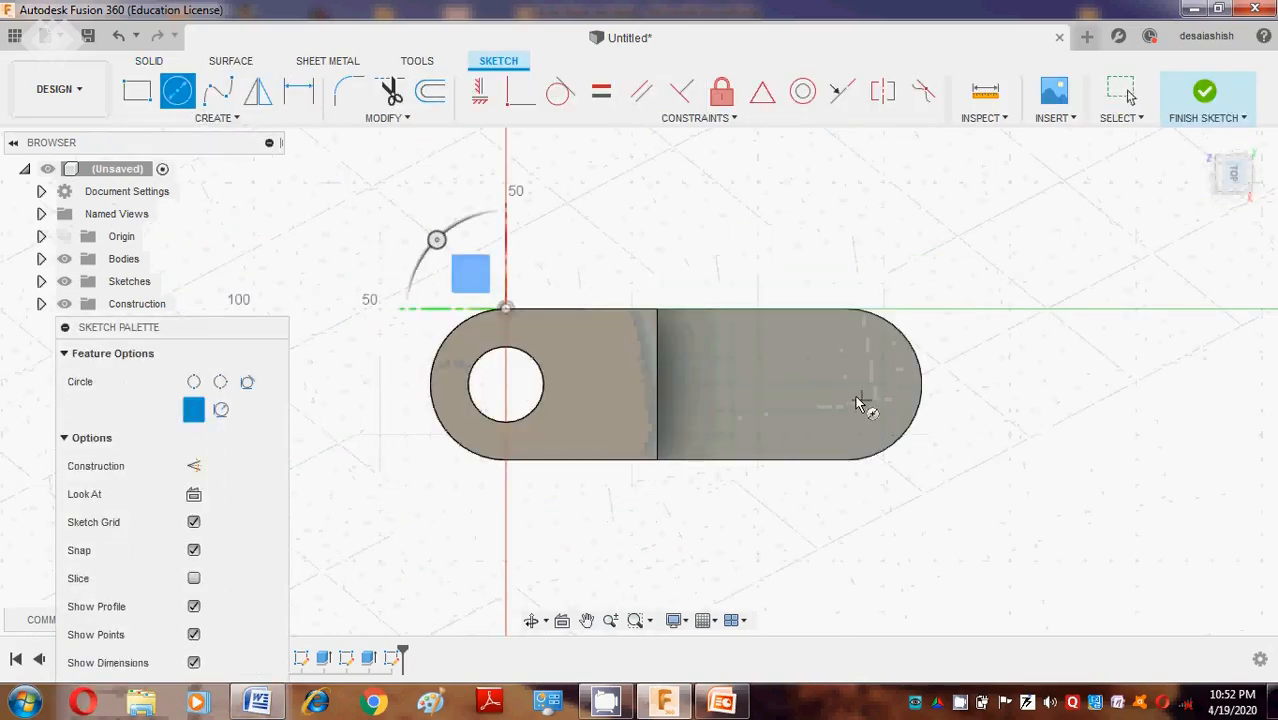
left_click(845, 385)
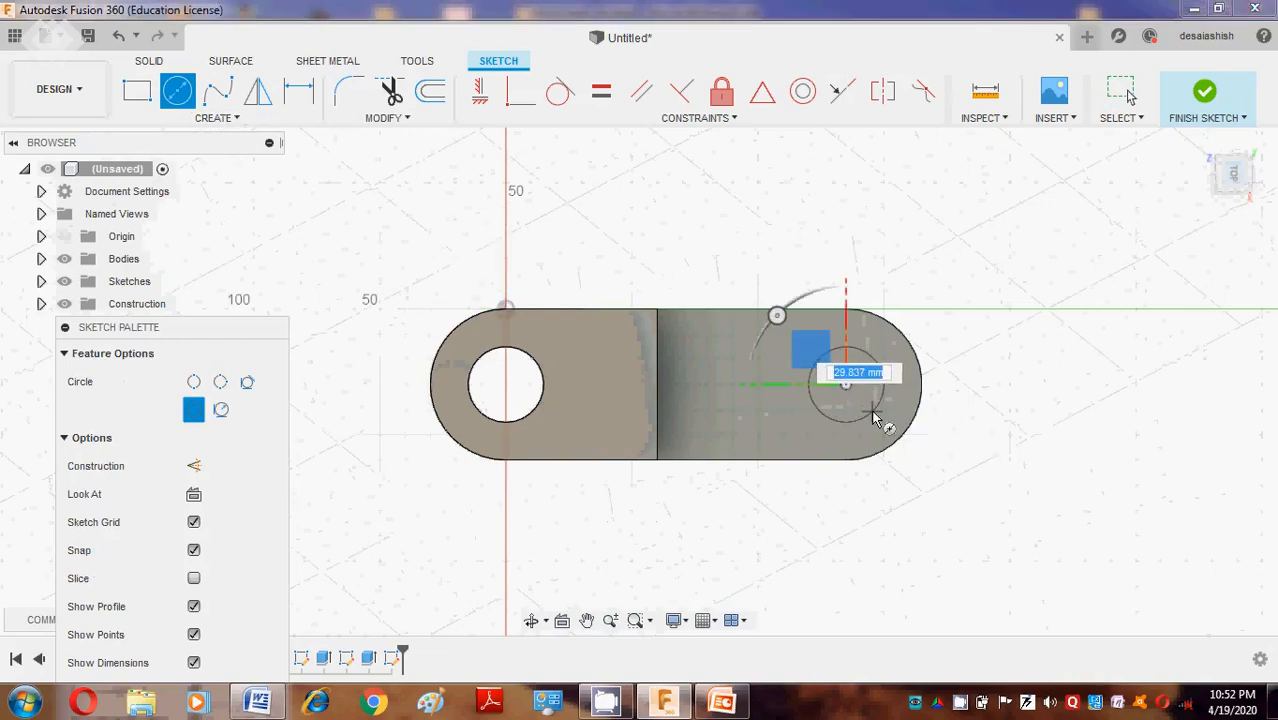
type("30")
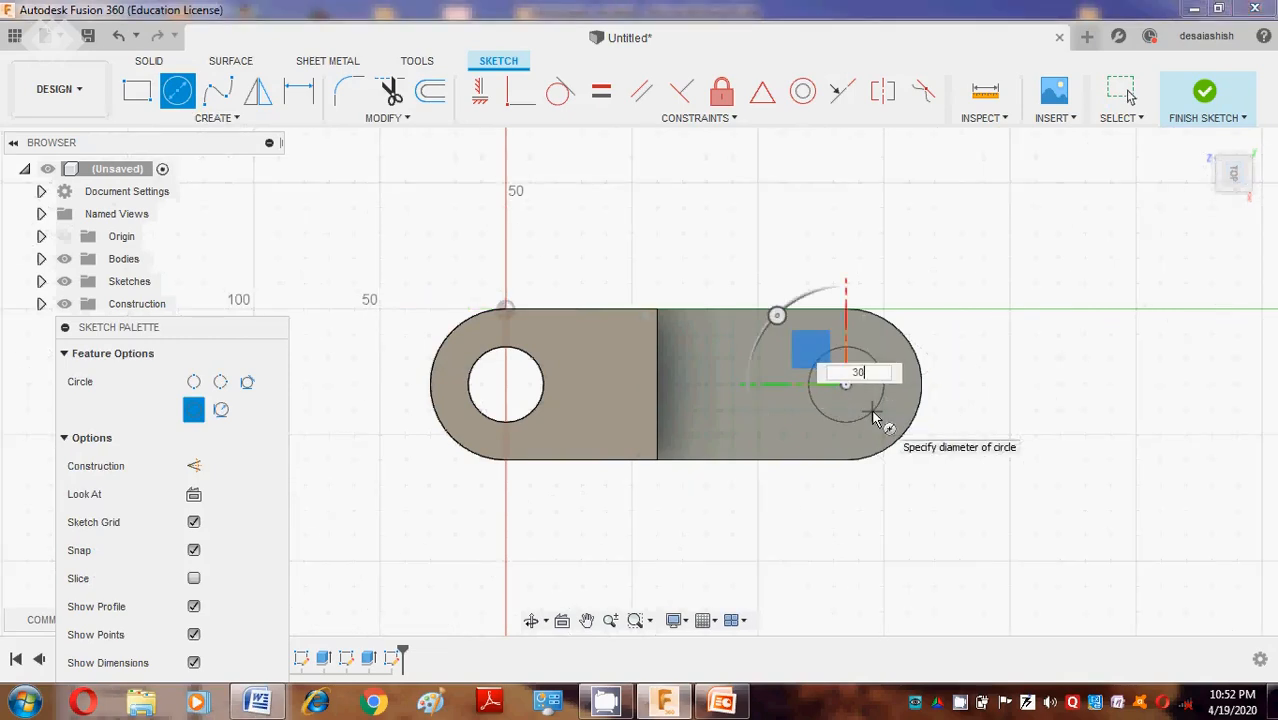
key("Return")
key("Escape")
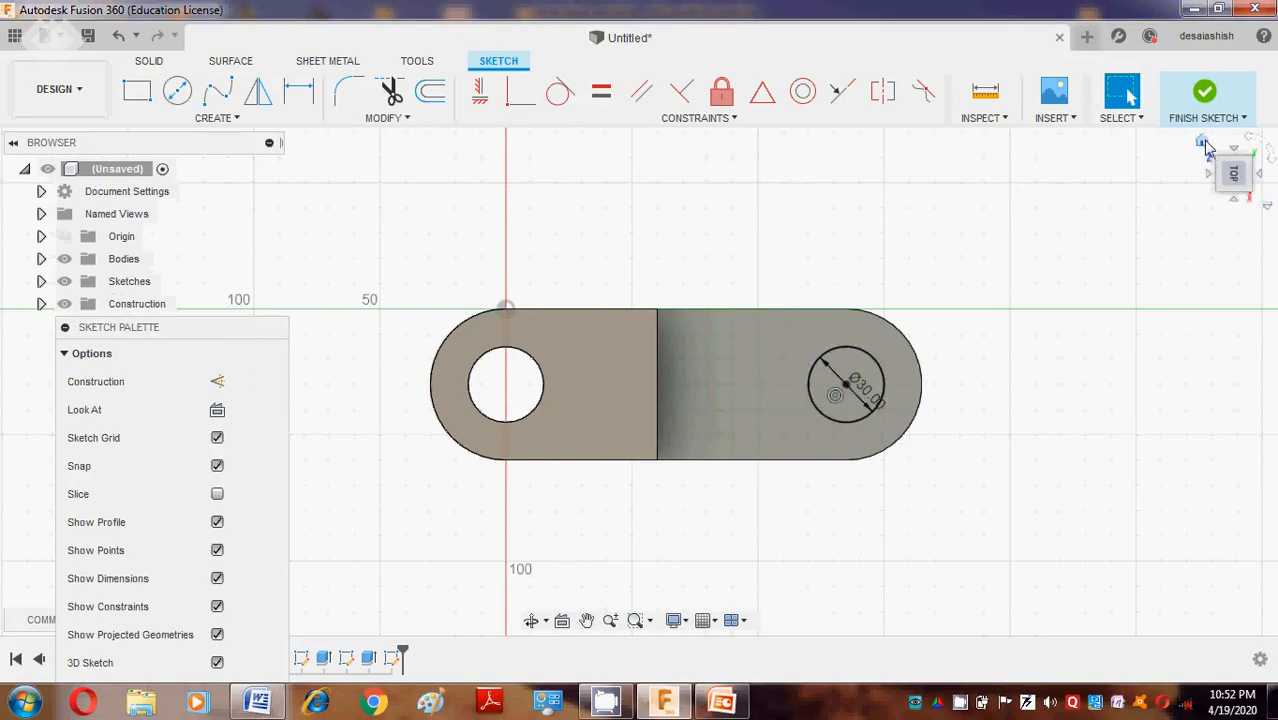
Extrude the rear arm's 30 mm circle by -100 mm with the Cut operation to make a through hole.
left_click(1204, 144)
key("e")
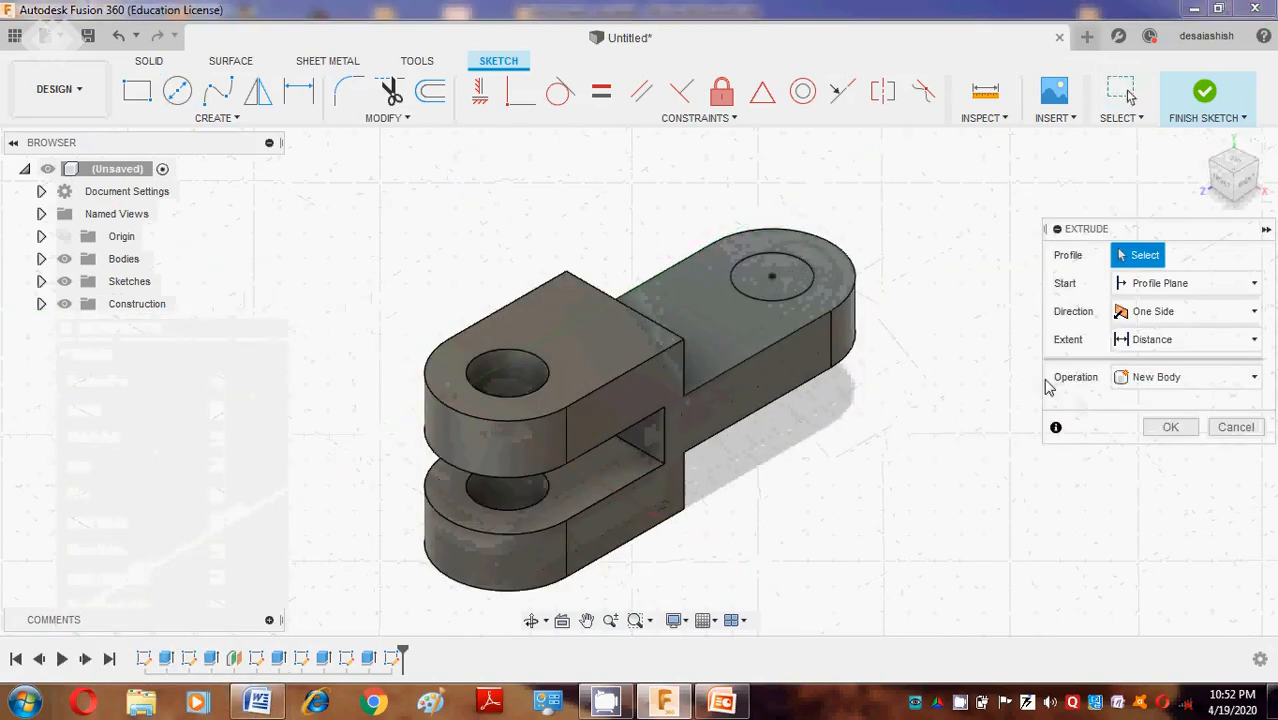
left_click(786, 280)
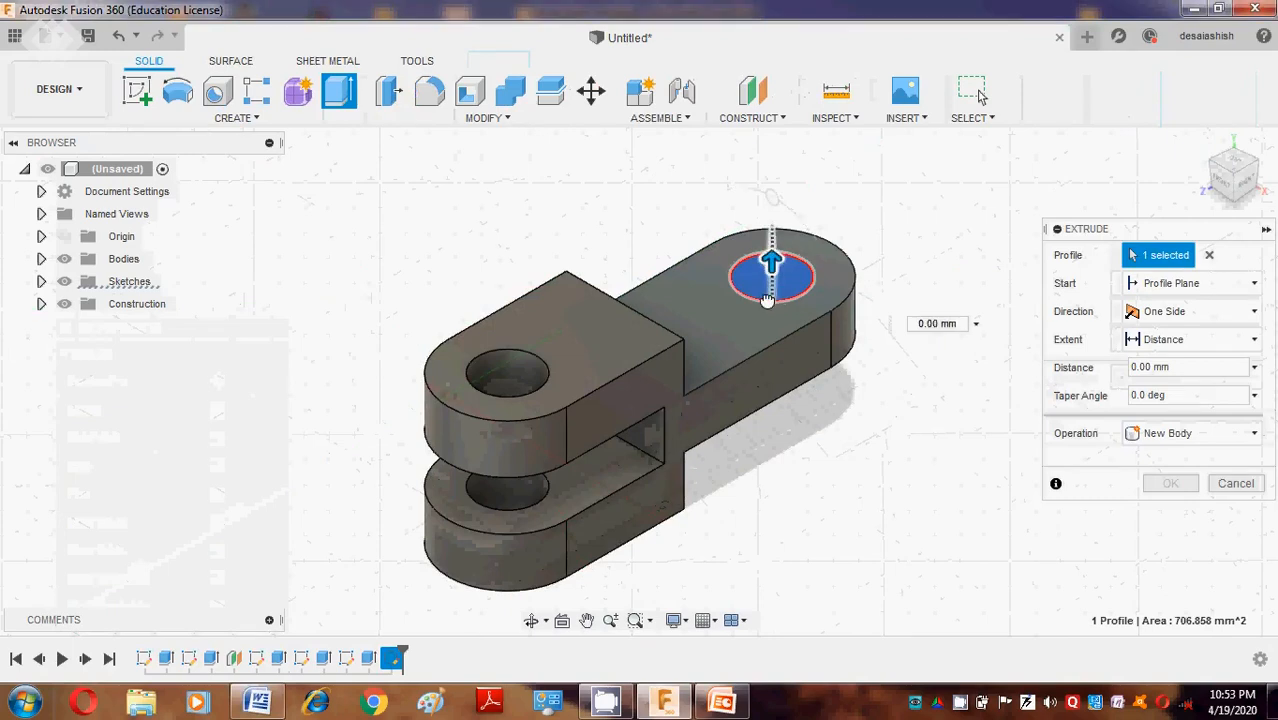
left_click_drag(786, 280, 772, 517)
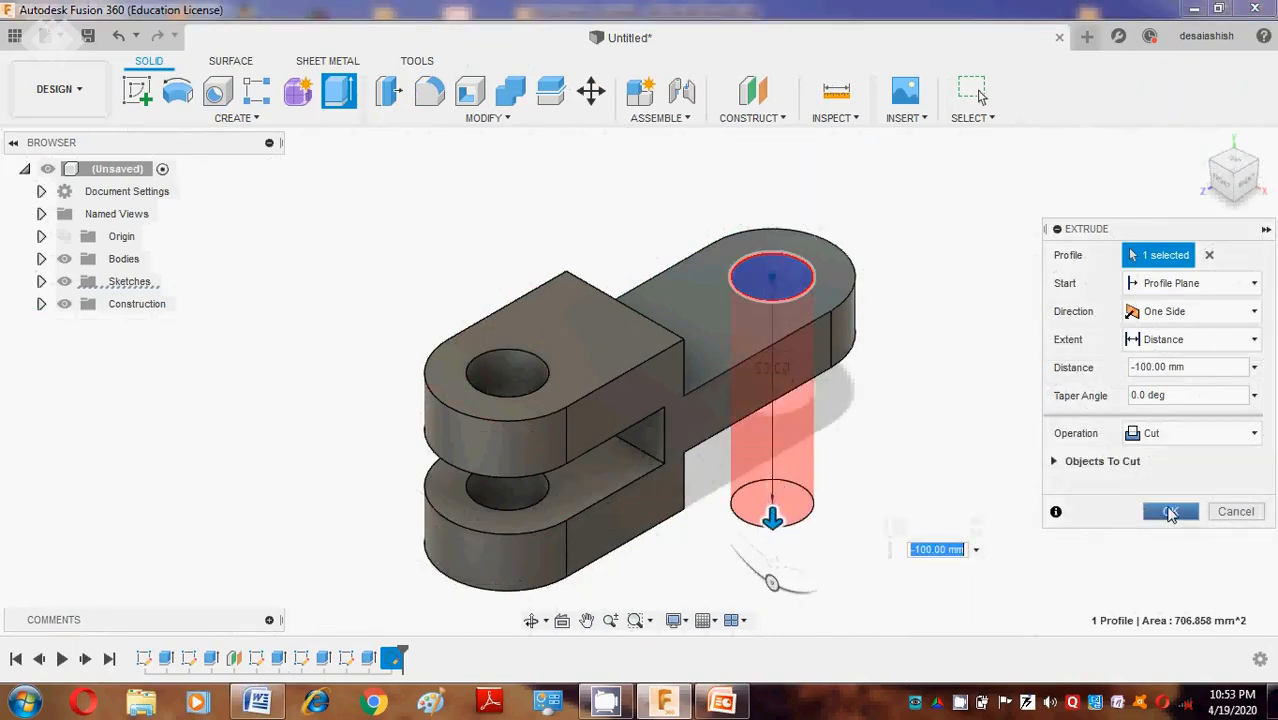
left_click(1168, 511)
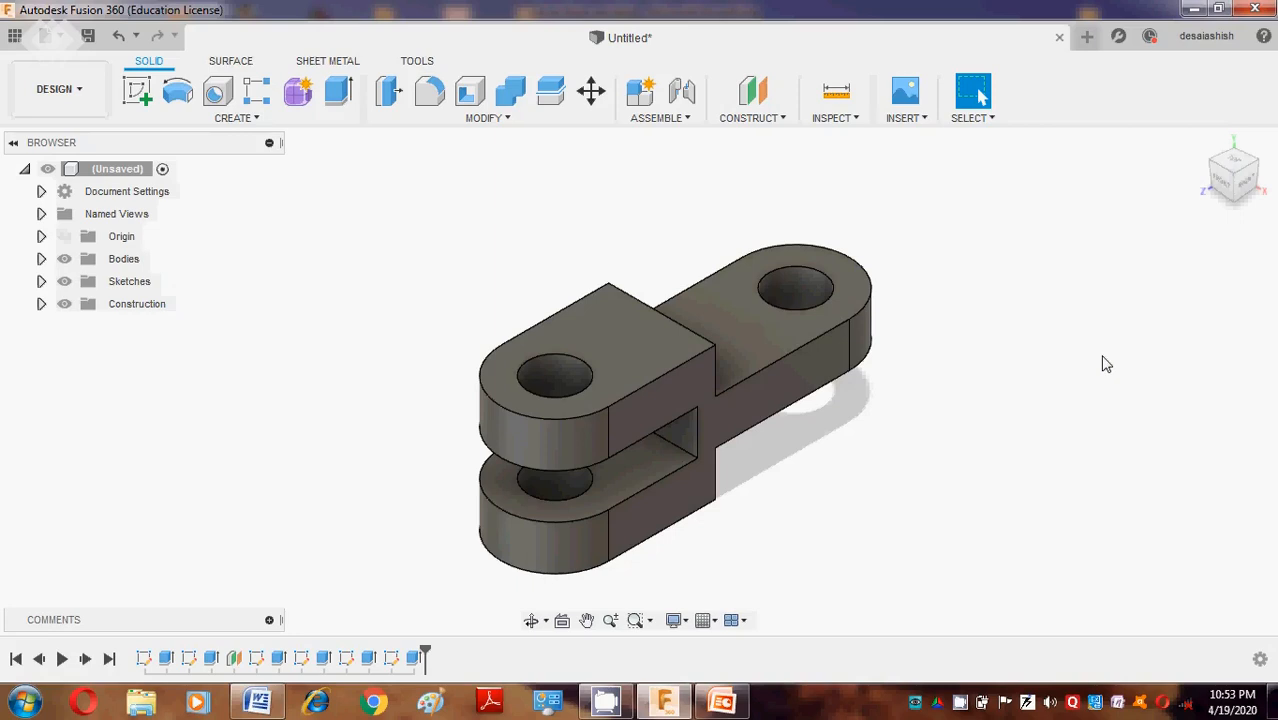
Apply the Paint - Metallic (Yellow) appearance from the Fusion 360 library to the whole link body.
key("a")
scroll(1043, 468, "down", 1)
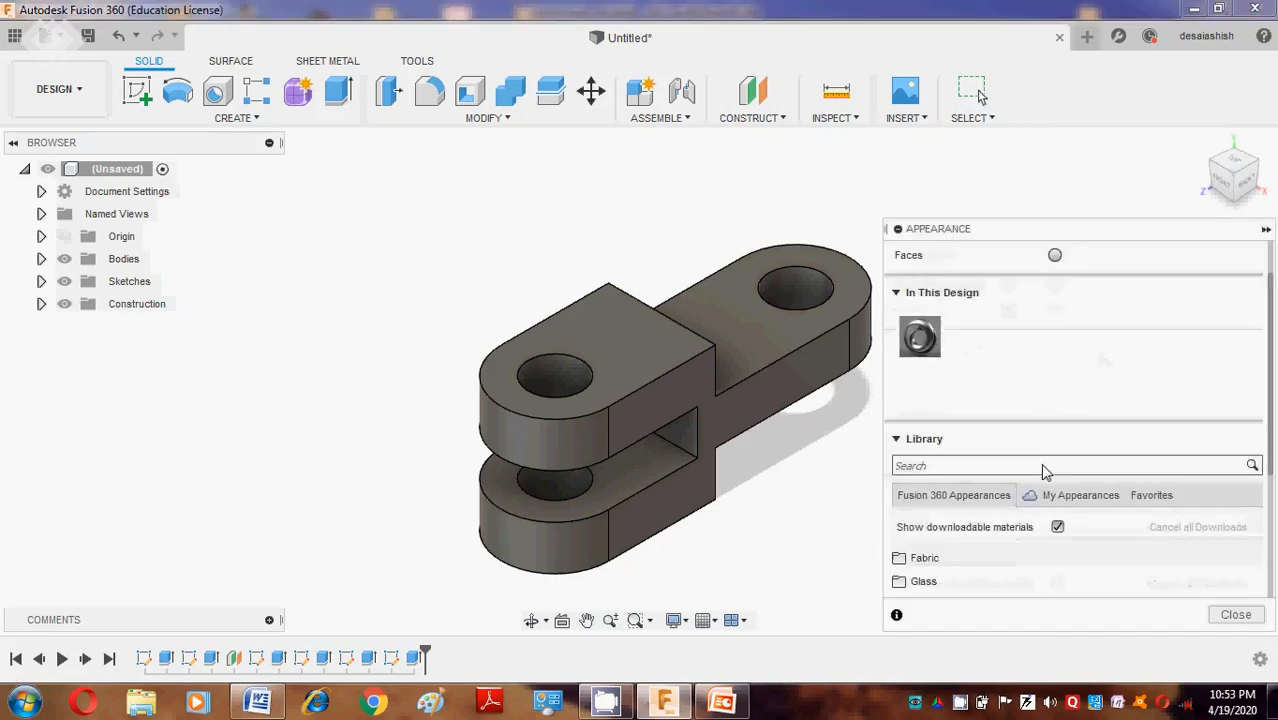
scroll(1045, 430, "up", 1)
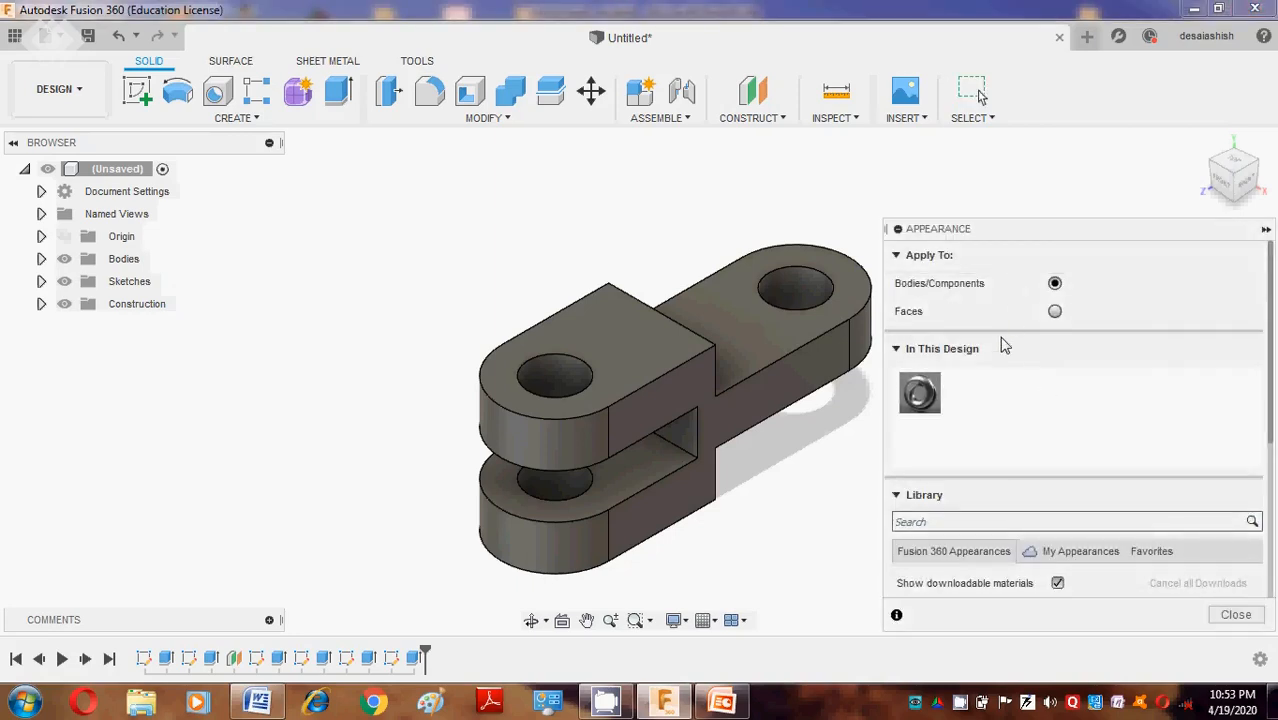
scroll(998, 357, "down", 4)
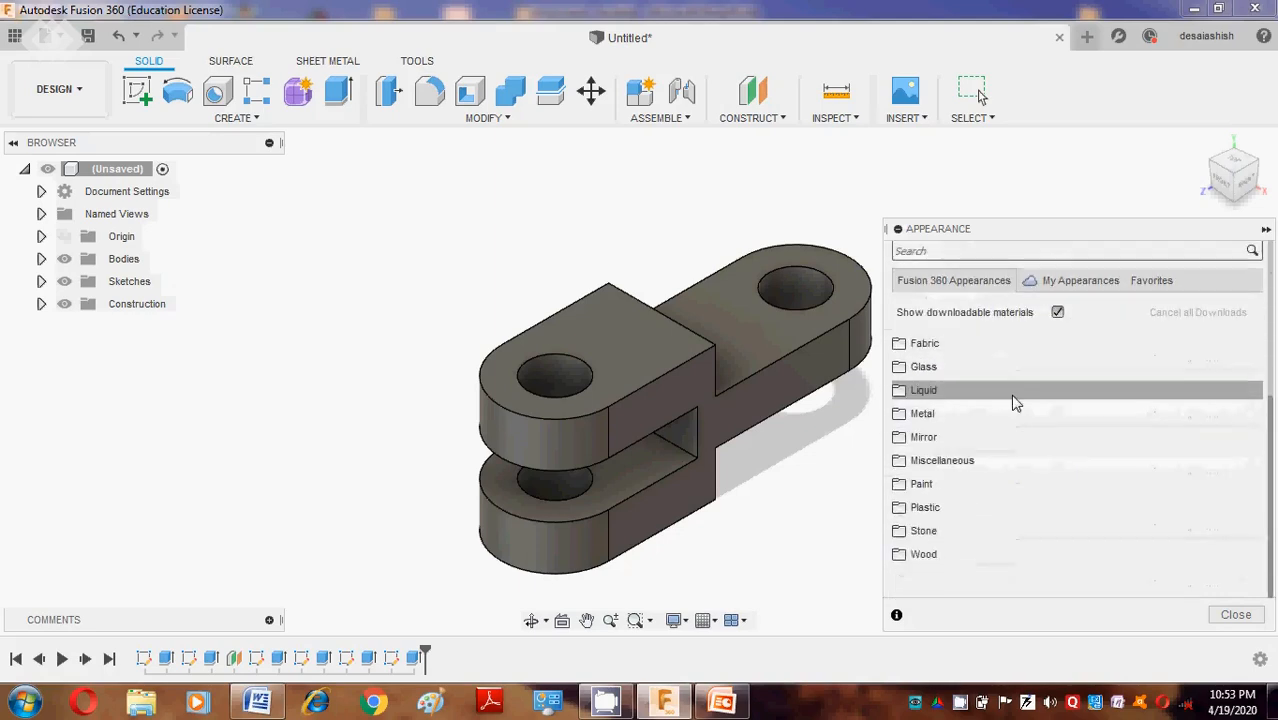
left_click(952, 486)
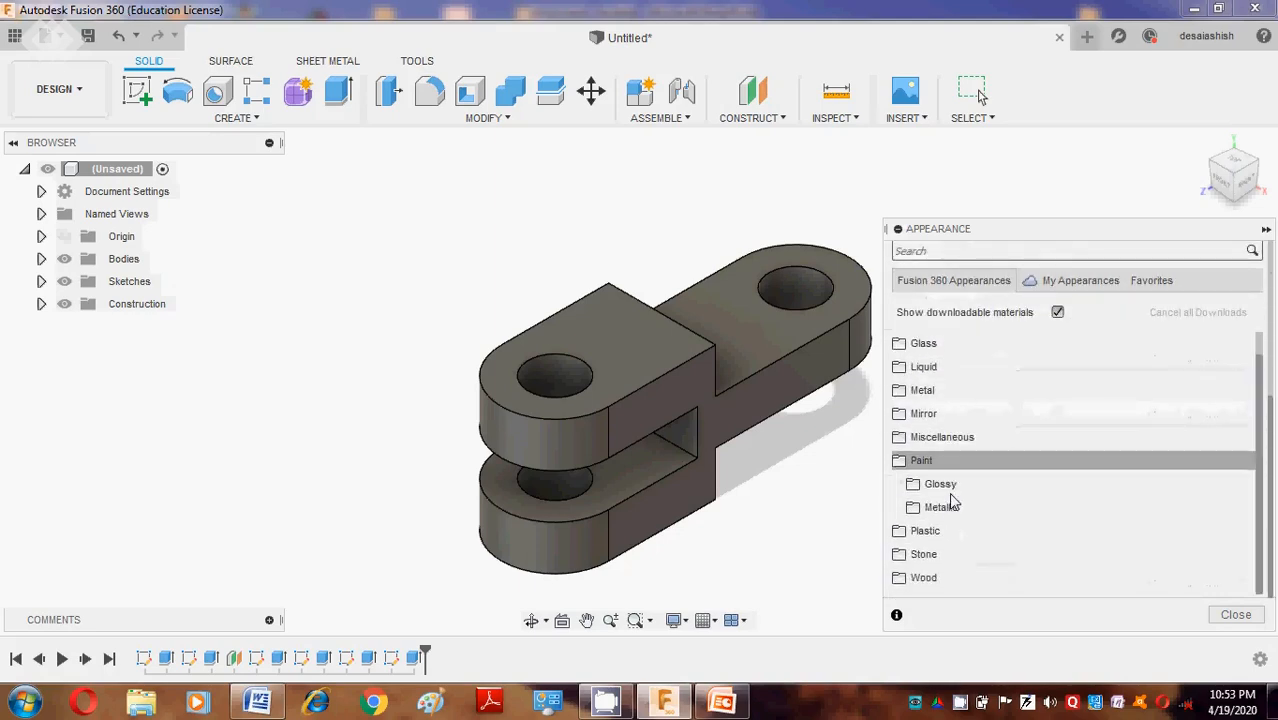
left_click(950, 508)
scroll(955, 530, "down", 2)
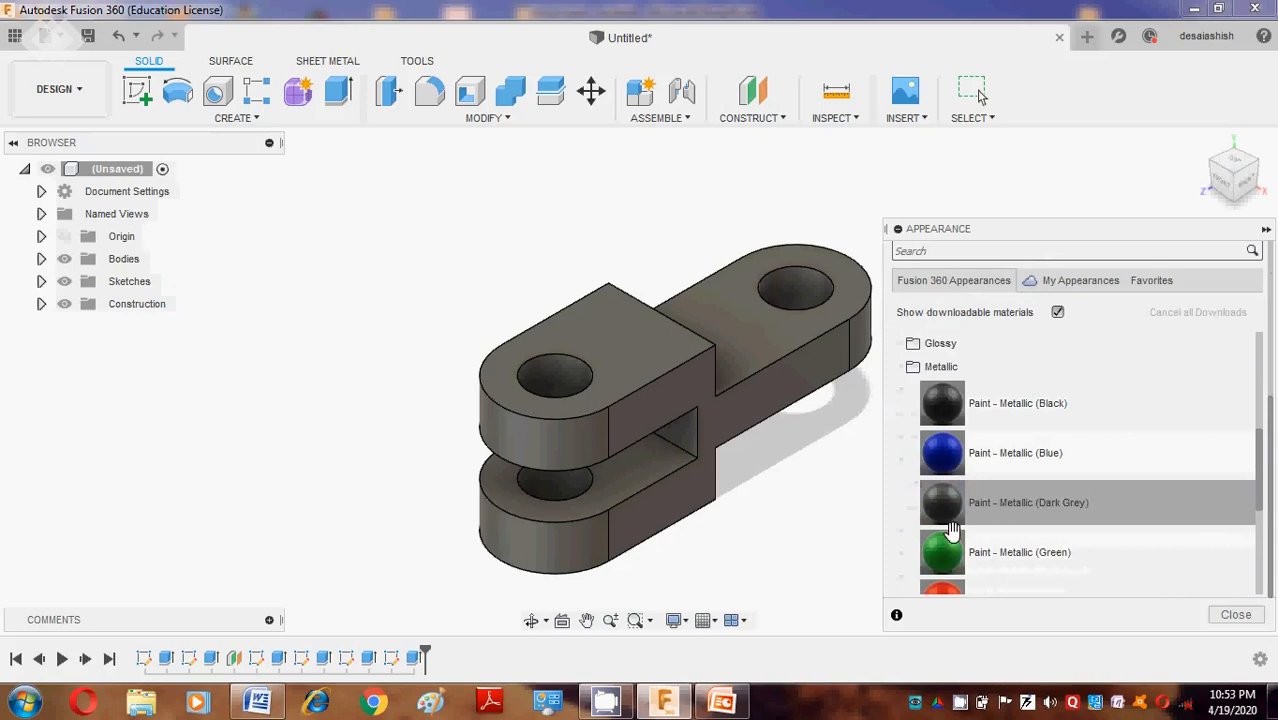
scroll(953, 560, "down", 3)
left_click_drag(942, 457, 665, 366)
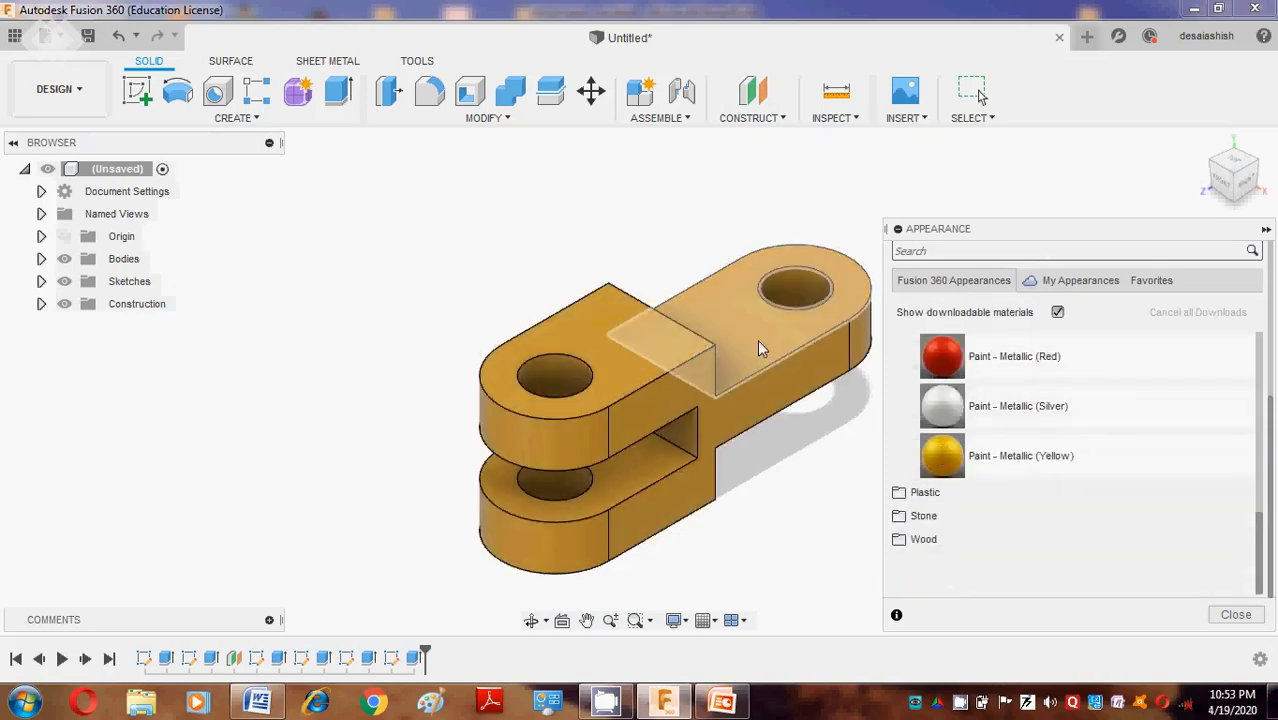
scroll(882, 352, "up", 4)
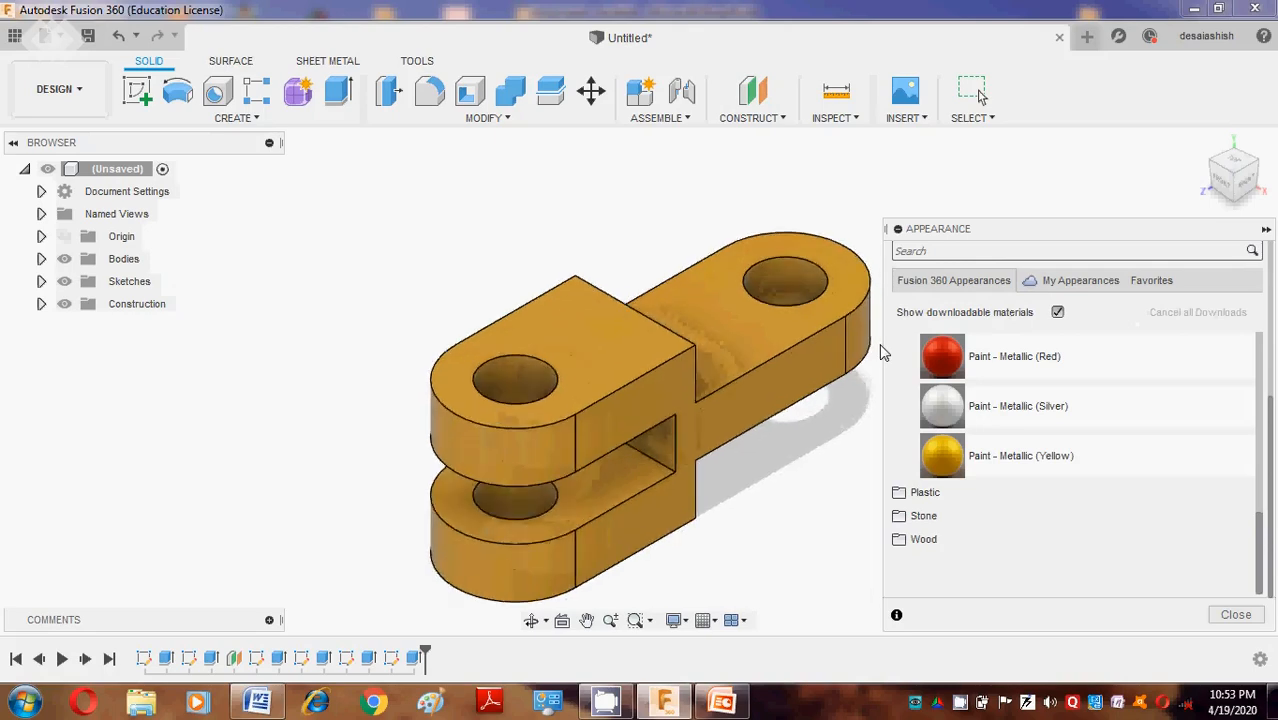
scroll(882, 352, "down", 3)
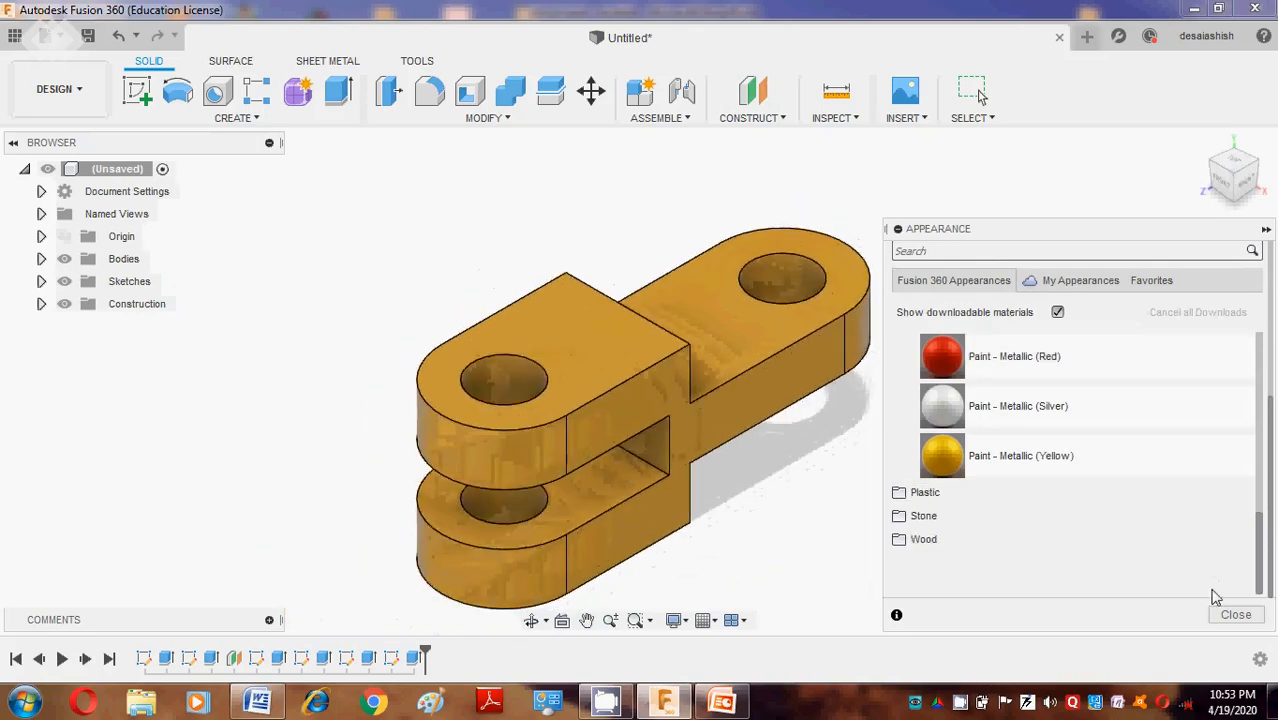
Try the Mahogany wood appearance on the link body, then replace it with Oak - Semigloss and finish the appearance changes.
left_click(933, 543)
scroll(968, 531, "down", 3)
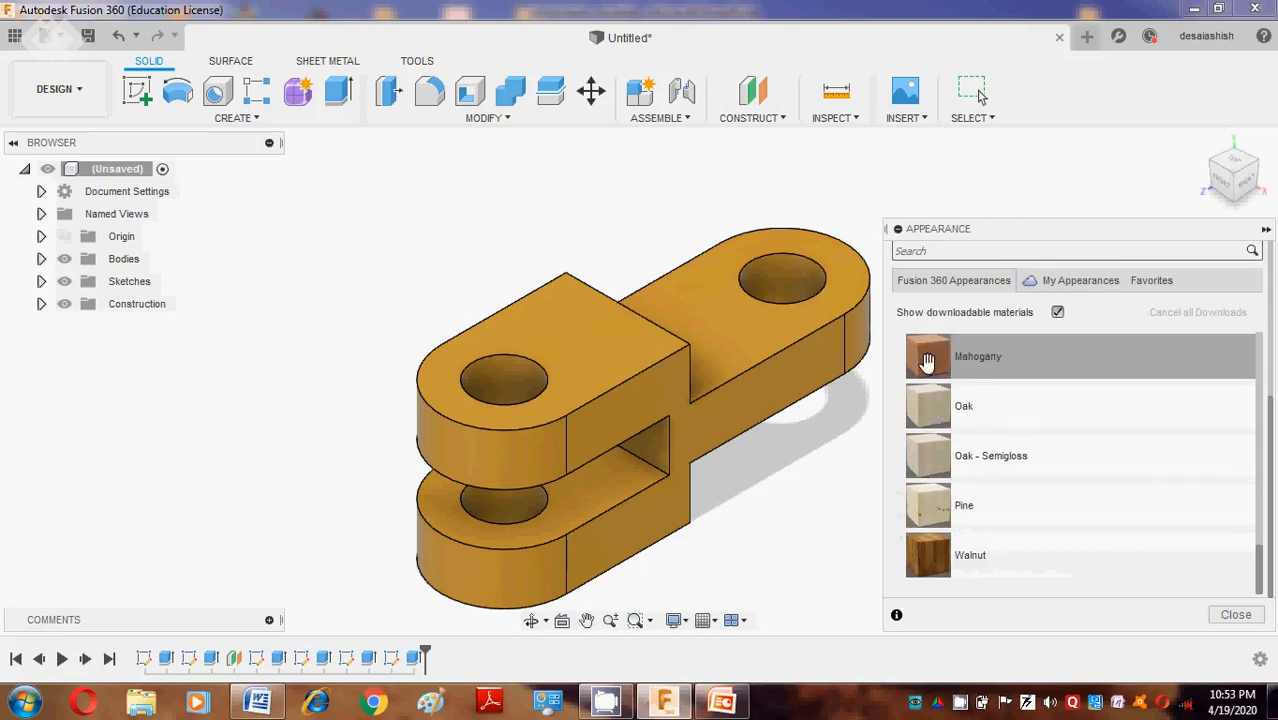
left_click_drag(927, 362, 681, 369)
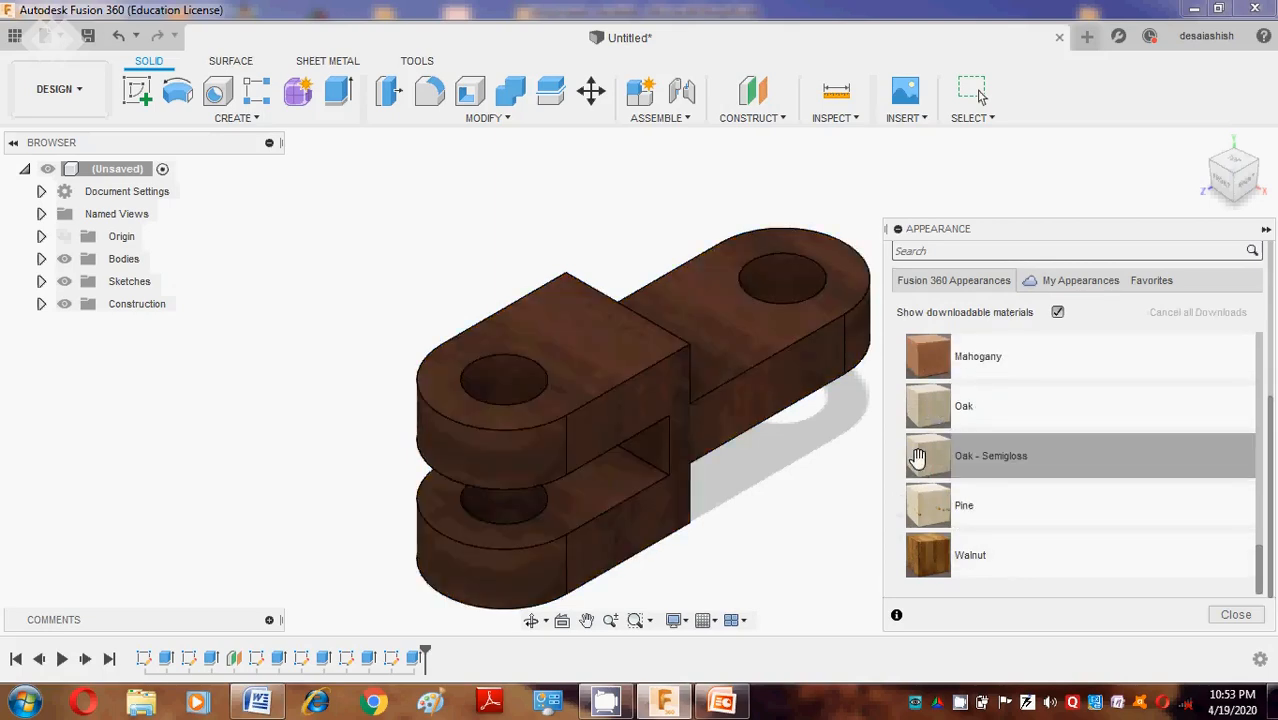
left_click_drag(913, 455, 710, 450)
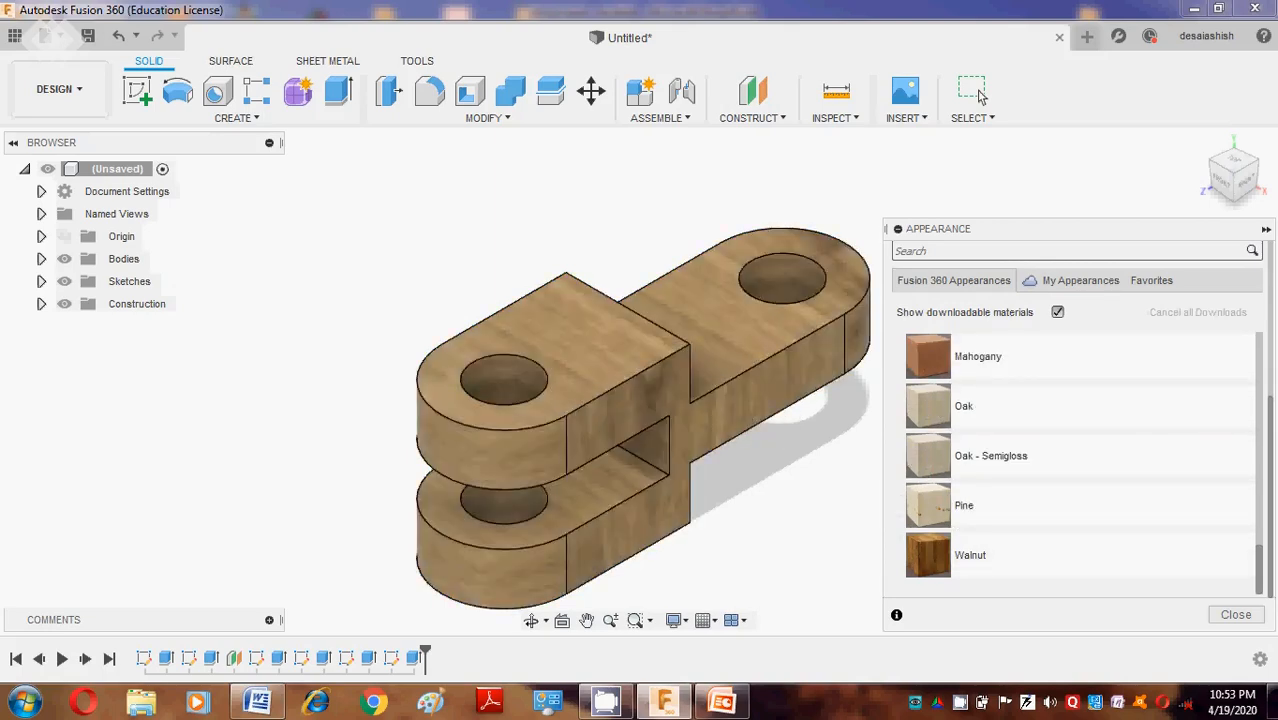
scroll(863, 395, "up", 3)
scroll(864, 402, "down", 3)
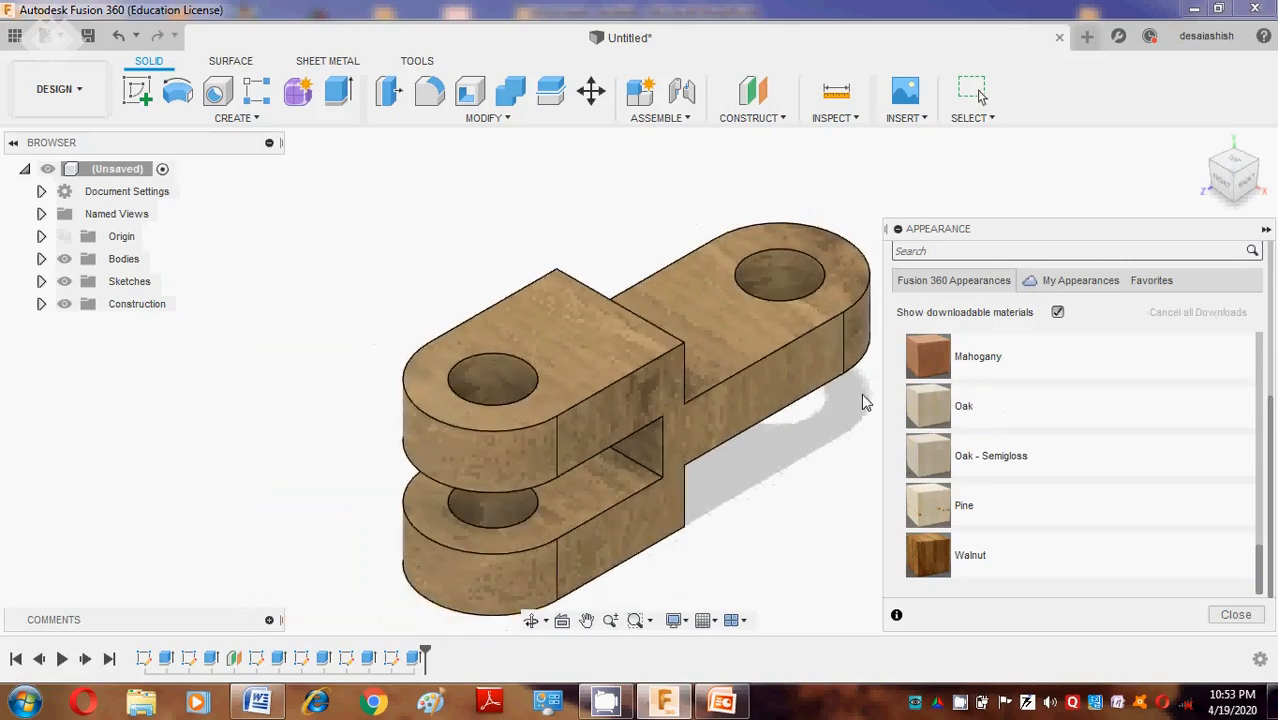
left_click(1233, 615)
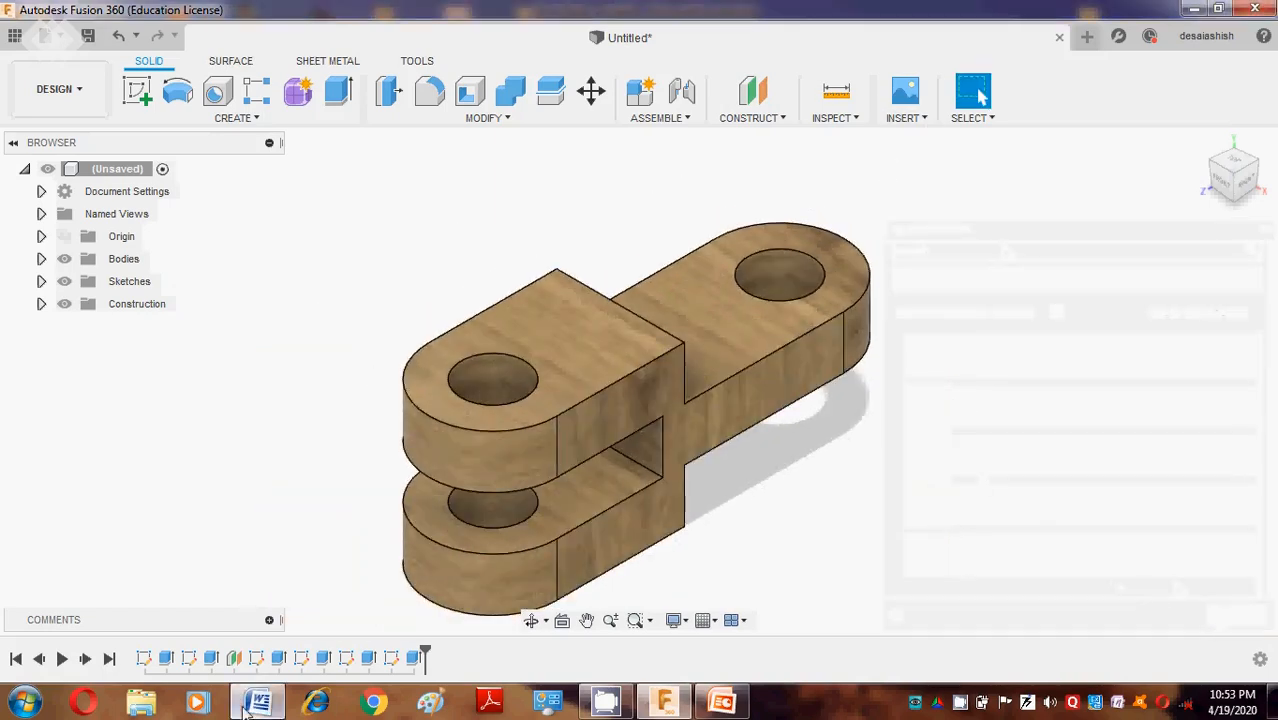
Switch to the MODEL4 Word document and examine the drawing of the slotted base with the rounded upright lug.
left_click(257, 702)
scroll(461, 392, "down", 10)
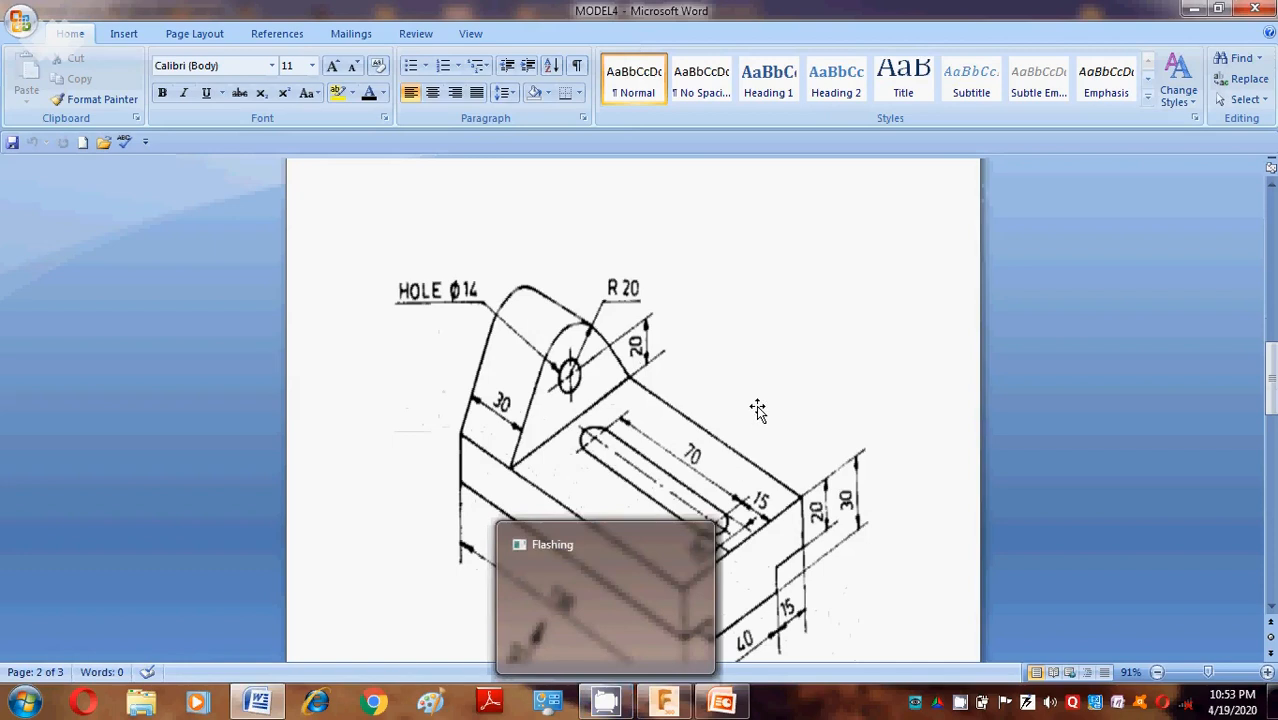
scroll(673, 503, "down", 1)
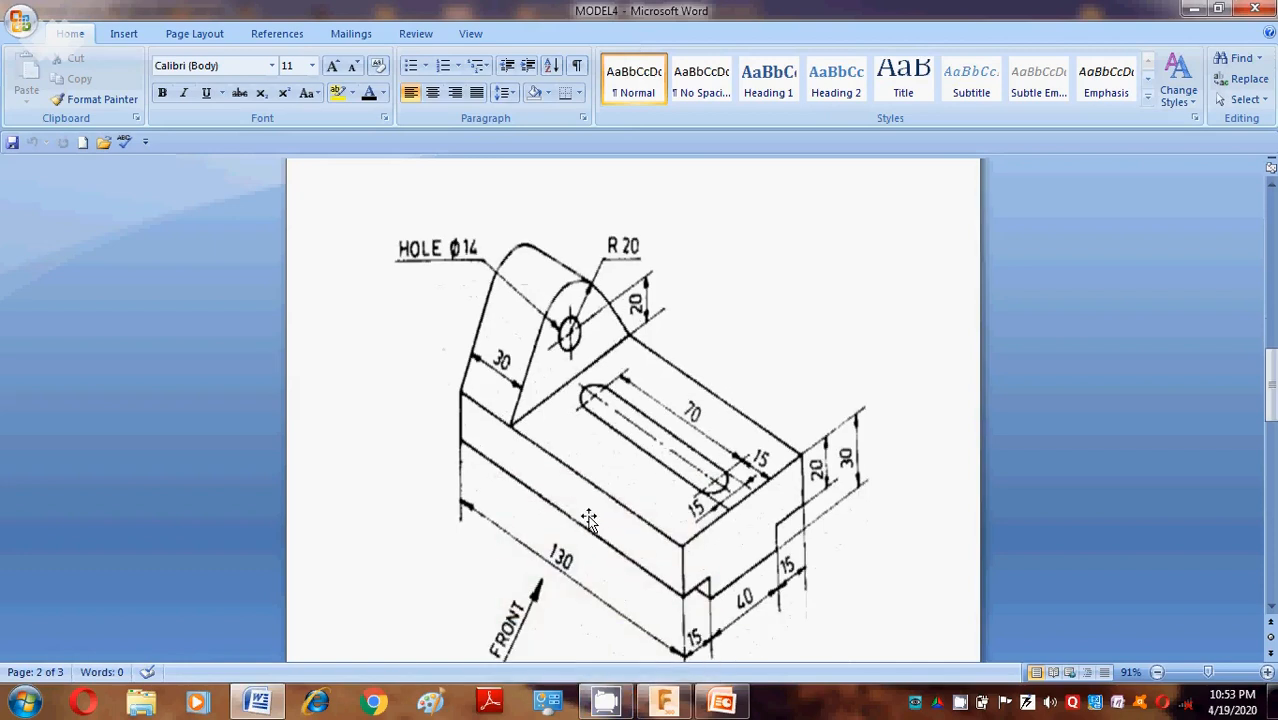
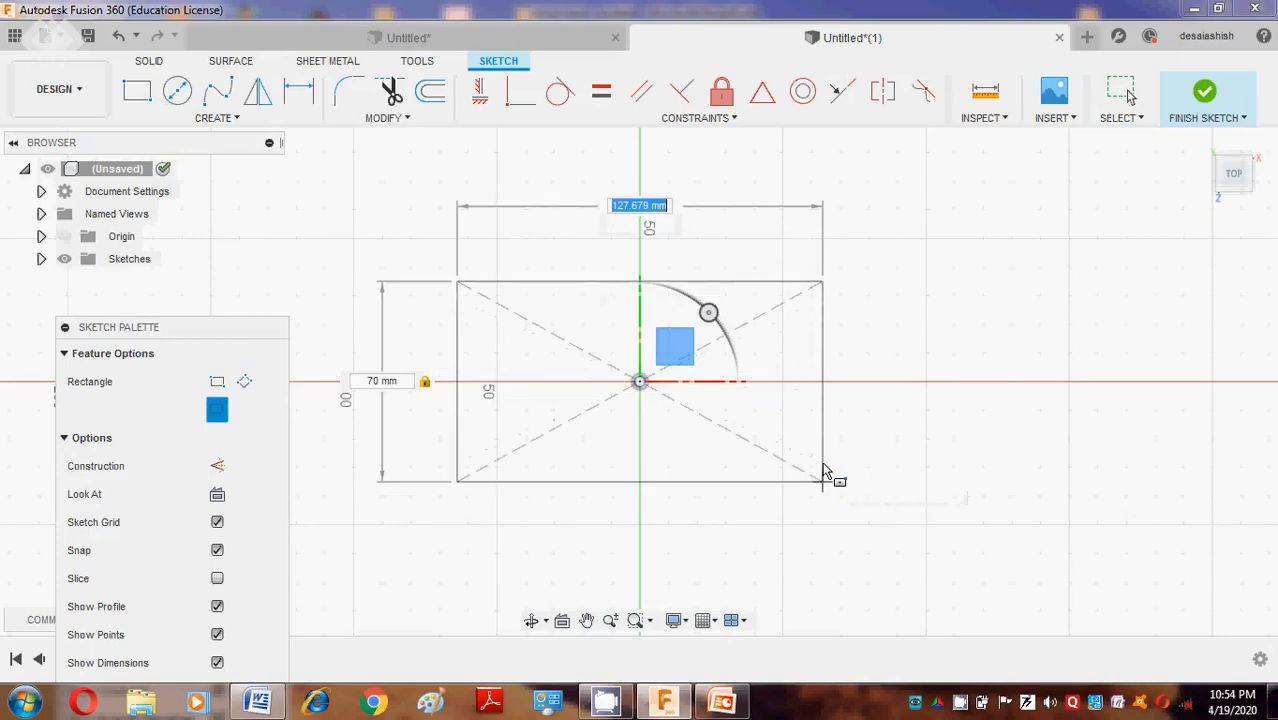
Set the centre rectangle's length to 130 mm, finish the sketch, and extrude the profile 30 mm as a new body.
type("130")
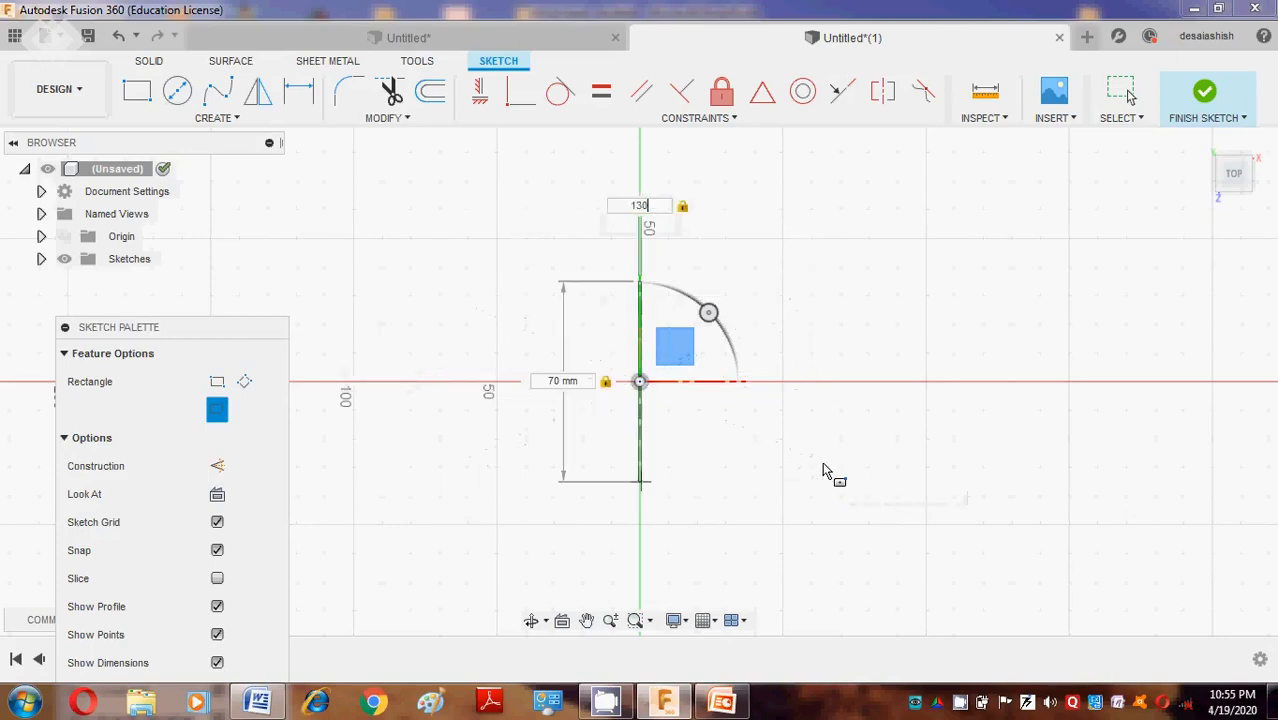
key("Return")
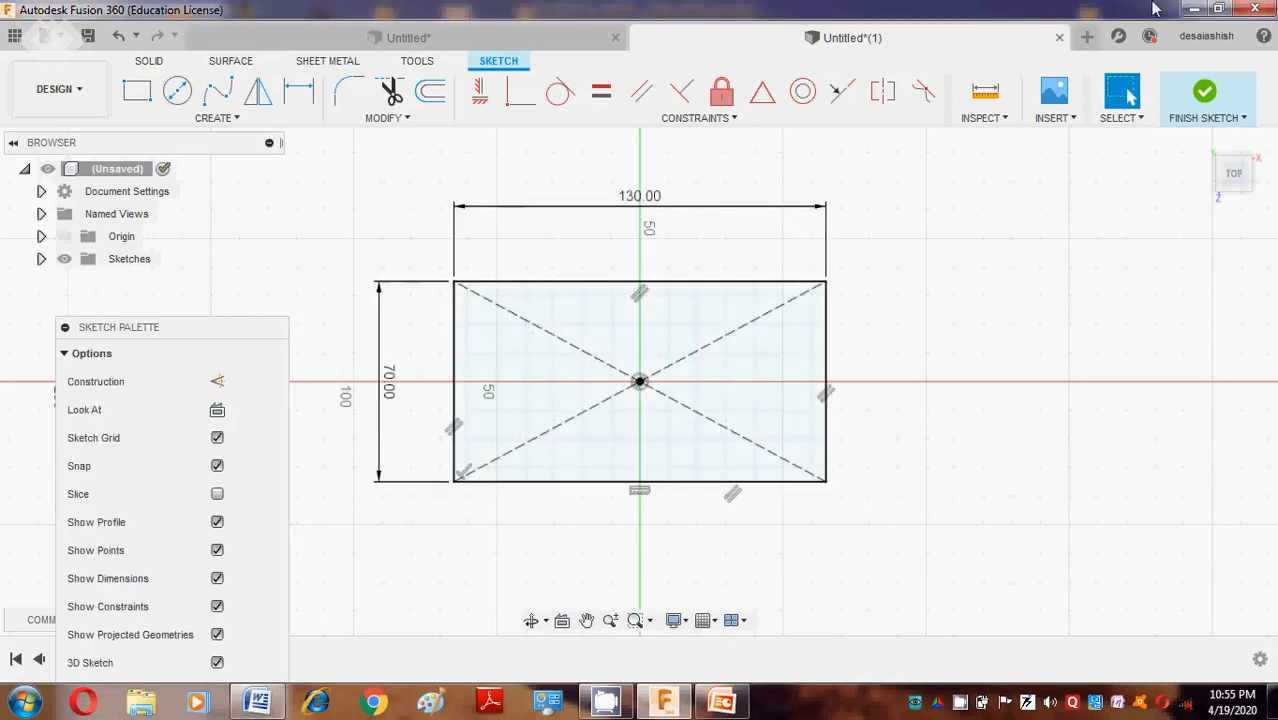
left_click(1205, 144)
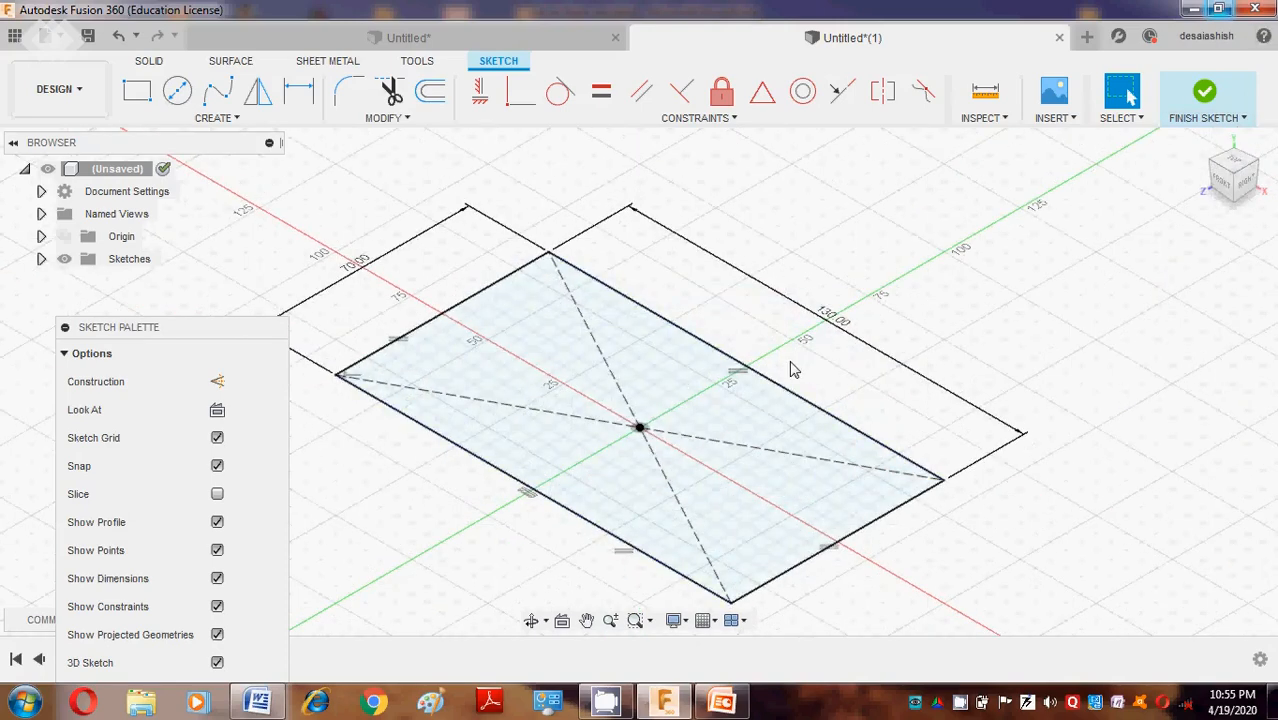
key("e")
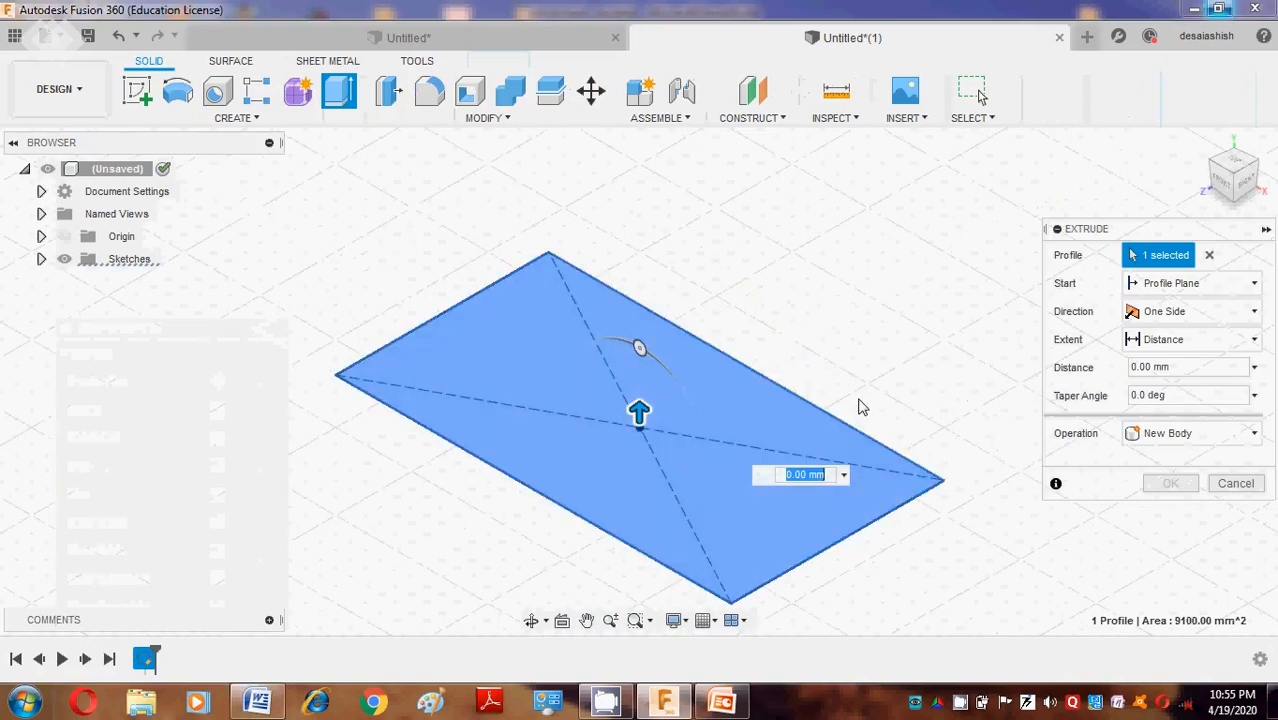
type("30")
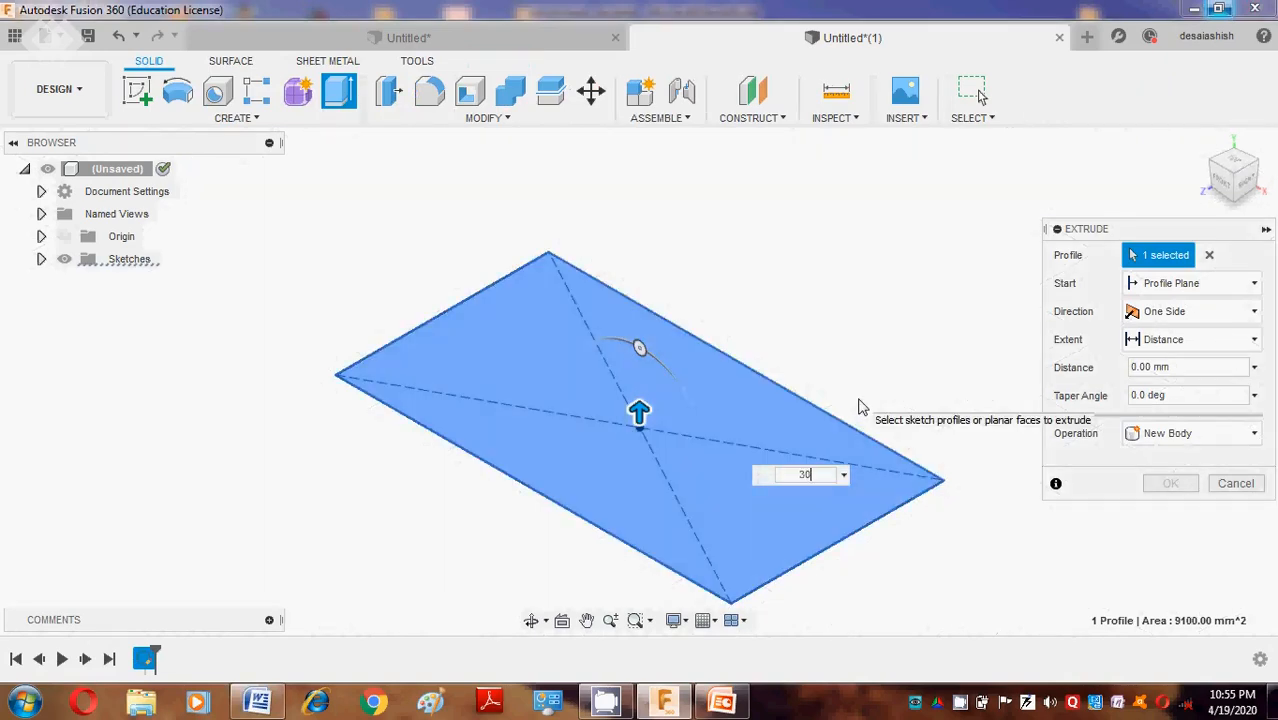
key("Return")
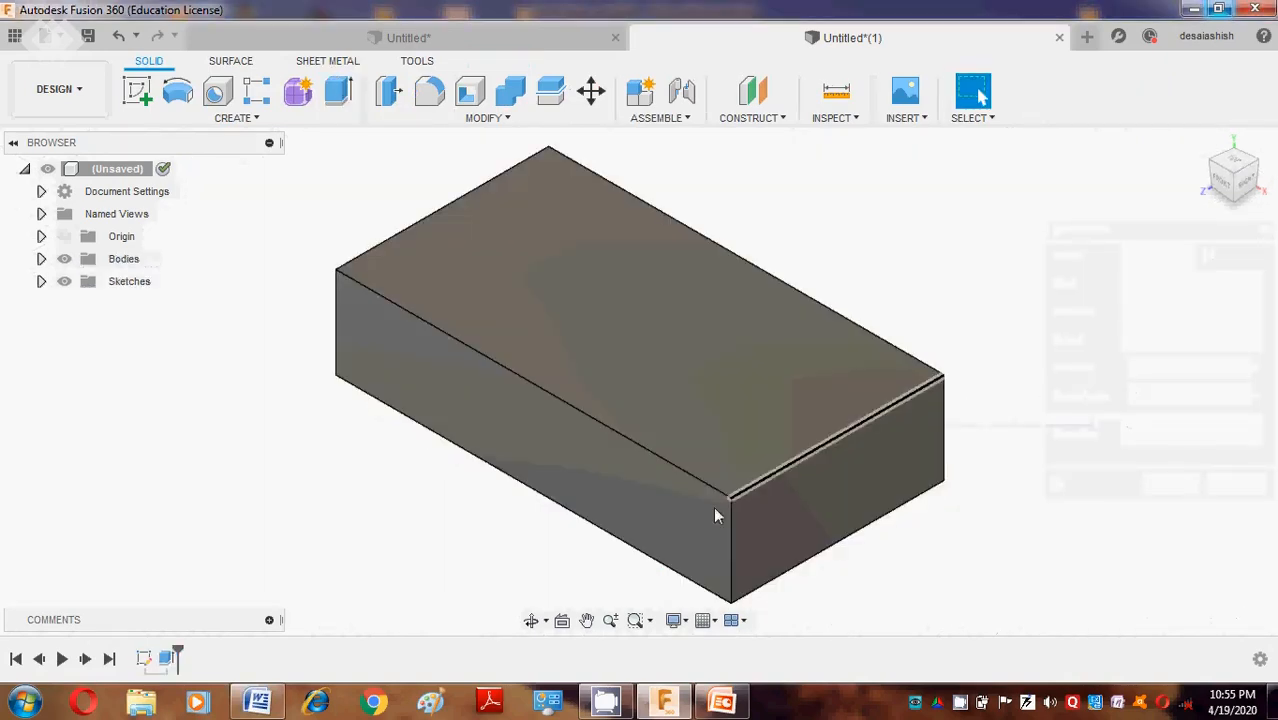
Check the upright lug's radius, centre height and thickness in the Word drawing, and return to Fusion 360.
left_click(257, 701)
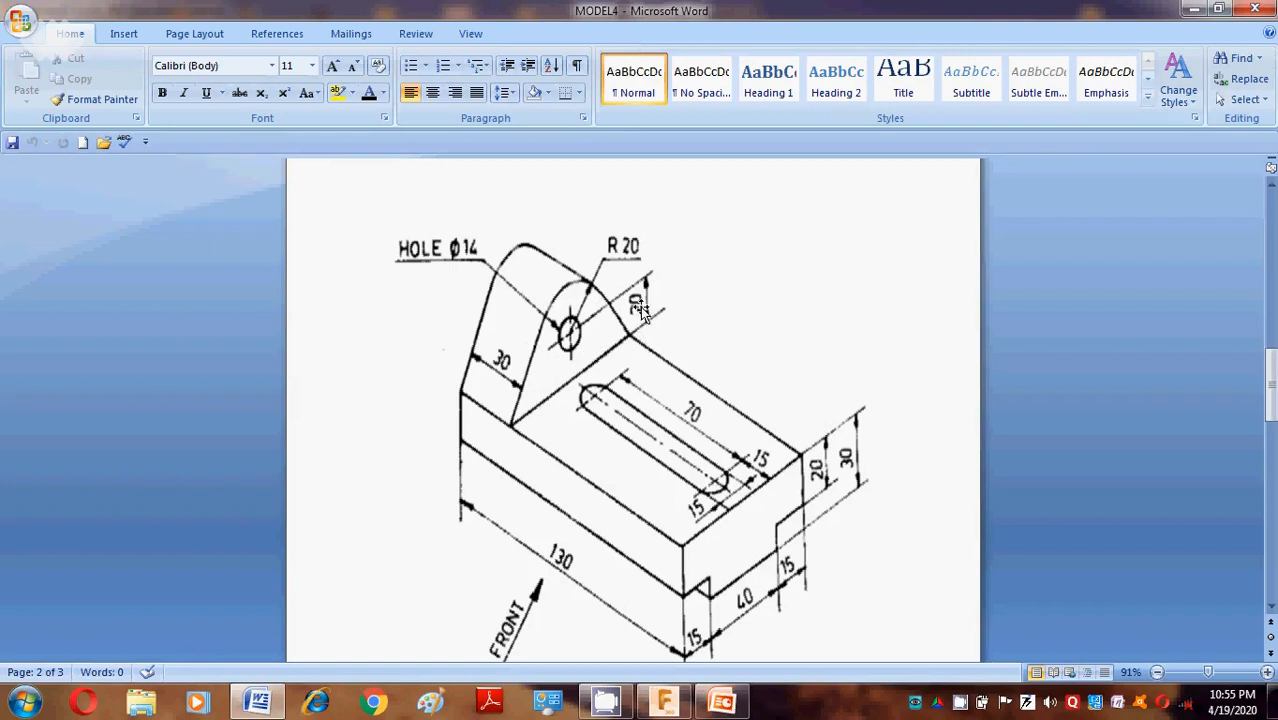
mouse_move(680, 708)
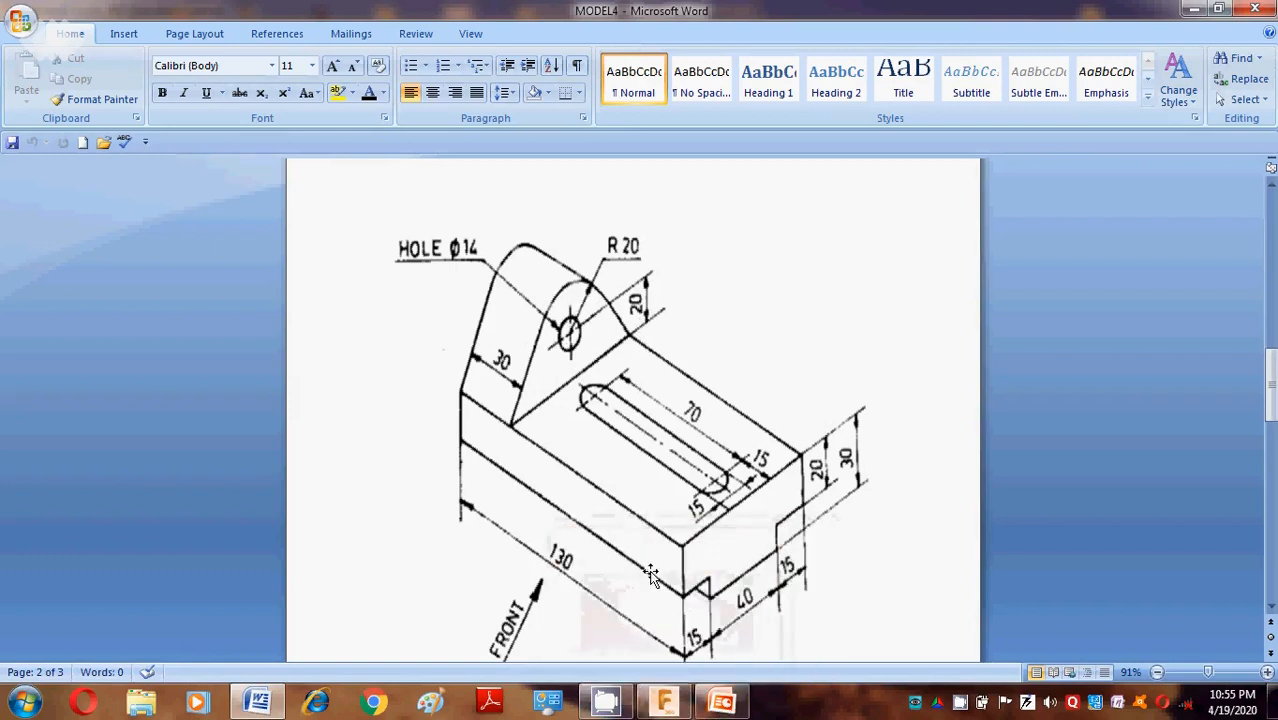
mouse_move(727, 707)
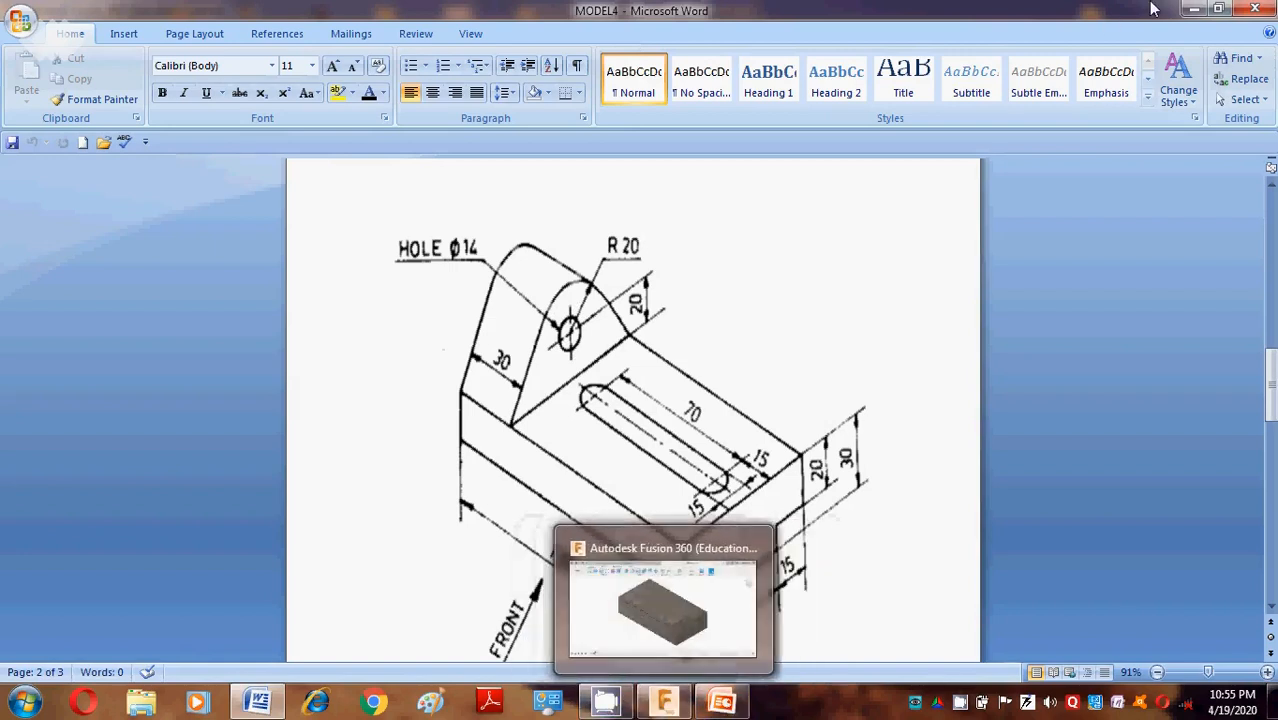
left_click(1193, 9)
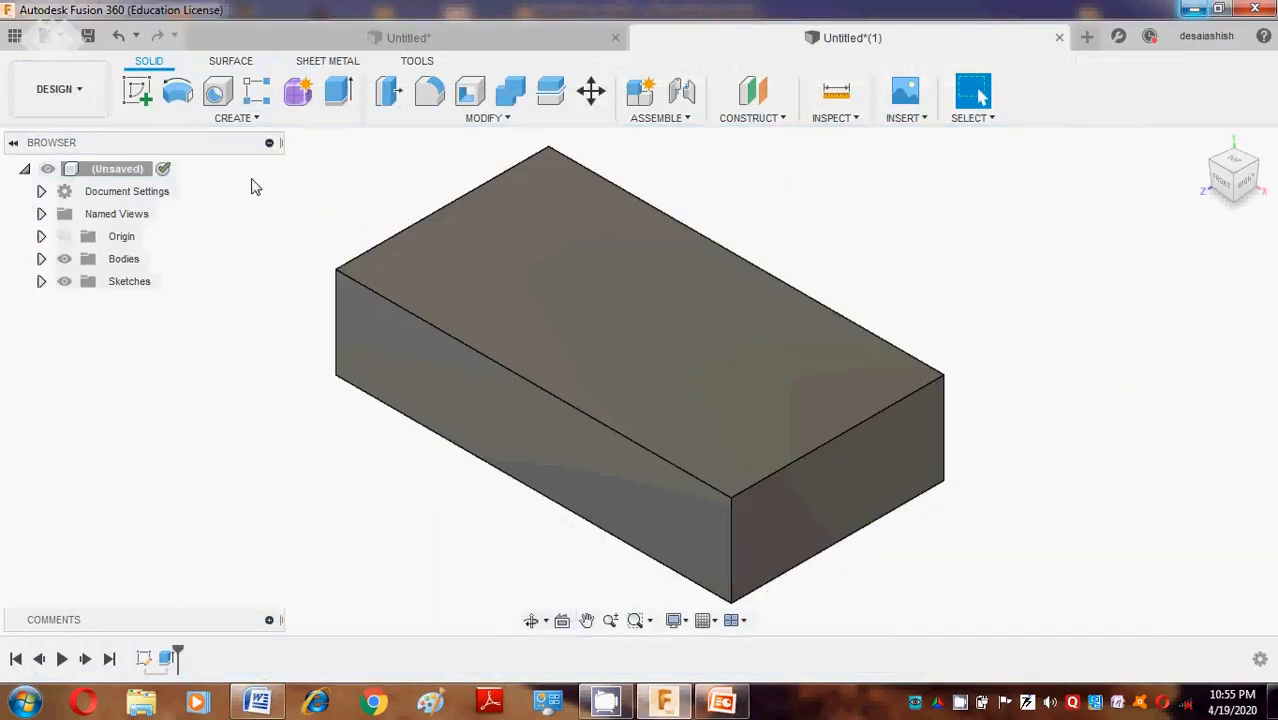
Start a sketch on the block's left end face and draw a 40 mm diameter circle above the block on its vertical centreline.
scroll(429, 406, "down", 2)
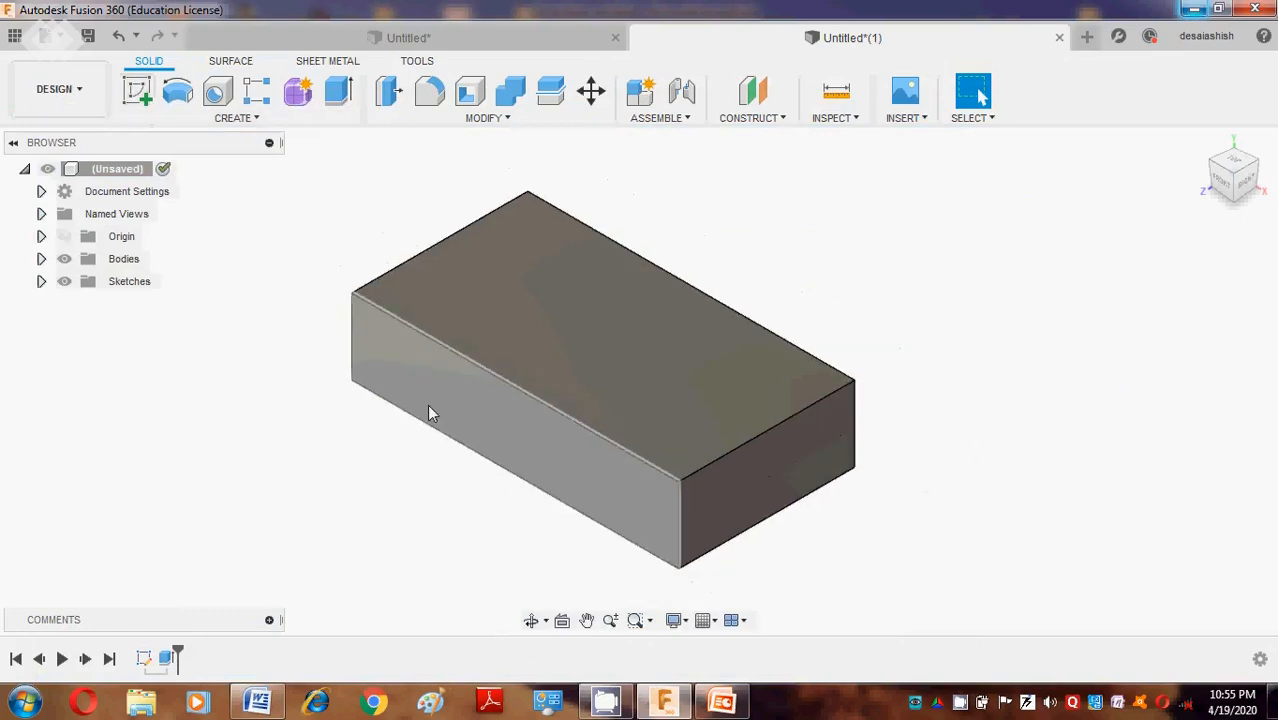
left_click(142, 93)
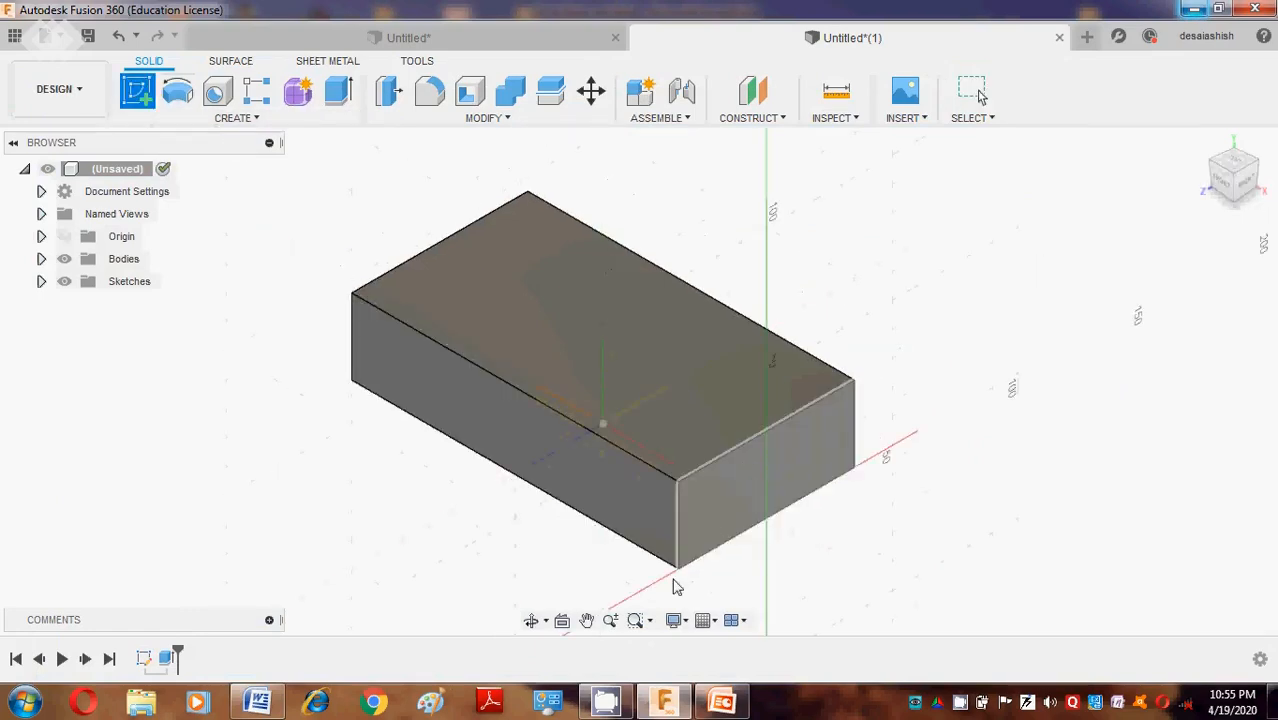
left_click(531, 620)
mouse_move(531, 620)
left_mouse_down()
mouse_move(708, 460)
mouse_move(686, 466)
left_mouse_up()
key("Escape")
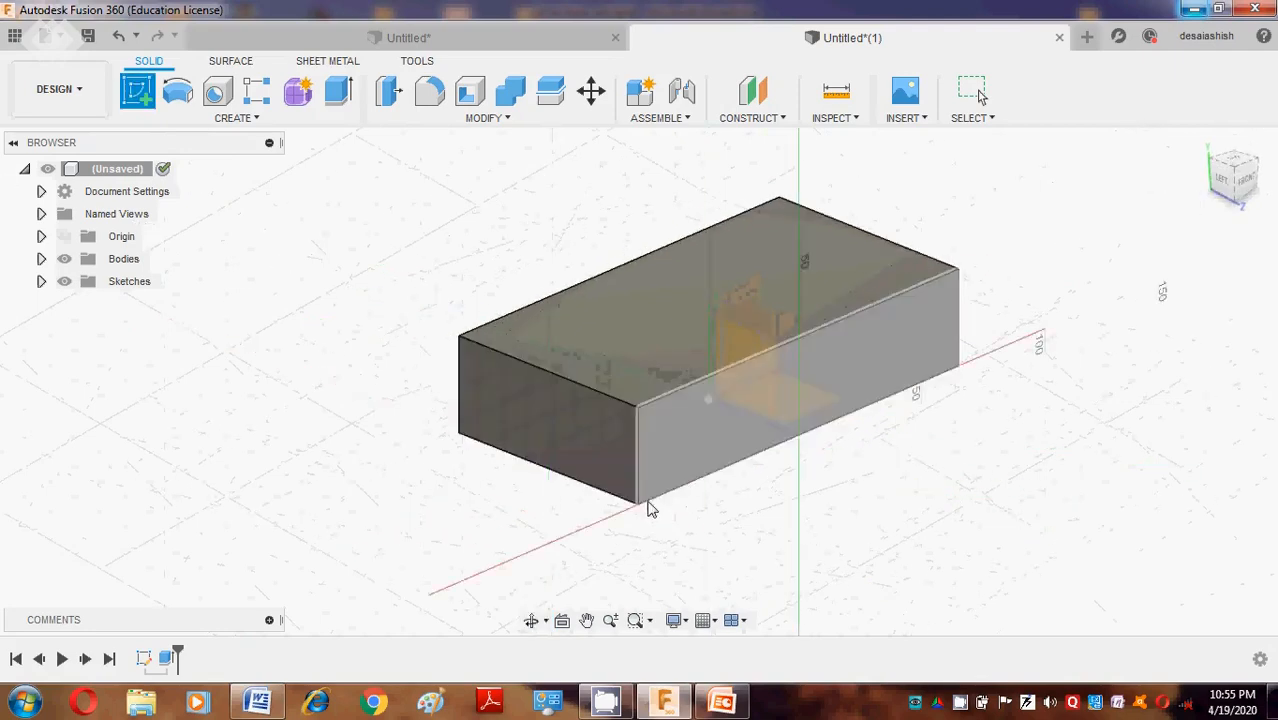
left_click(580, 450)
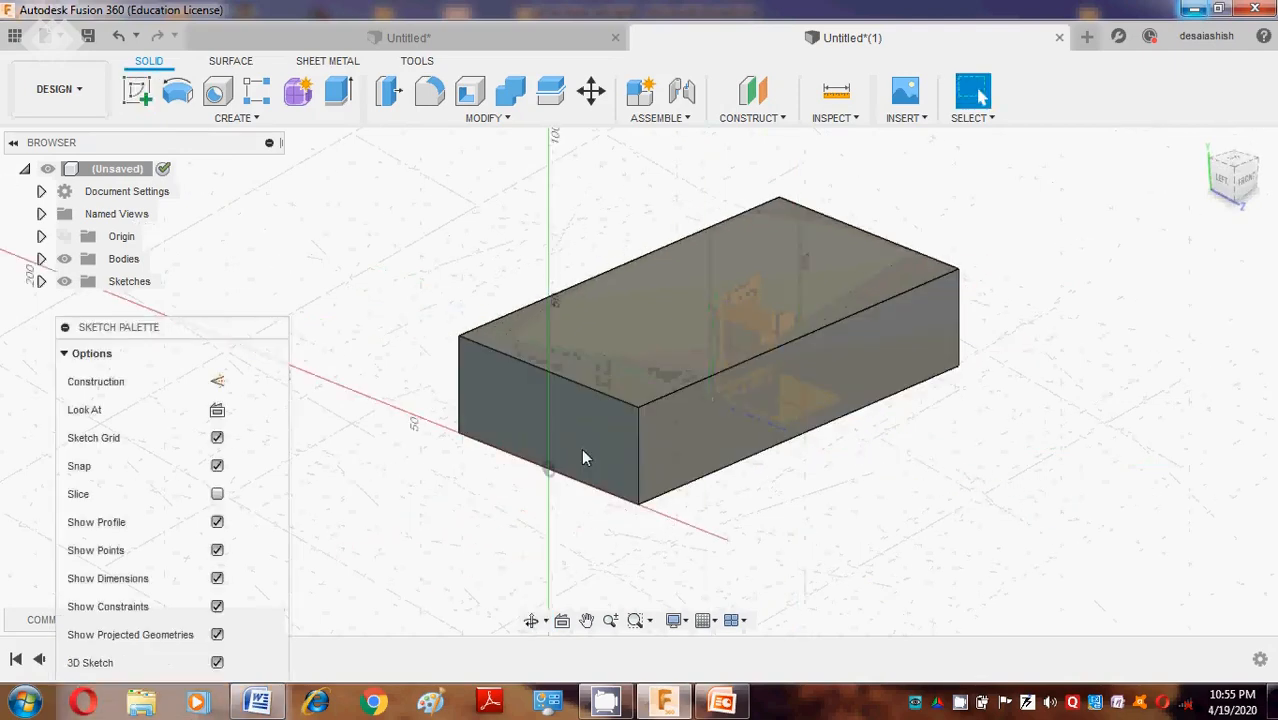
left_click(1247, 193)
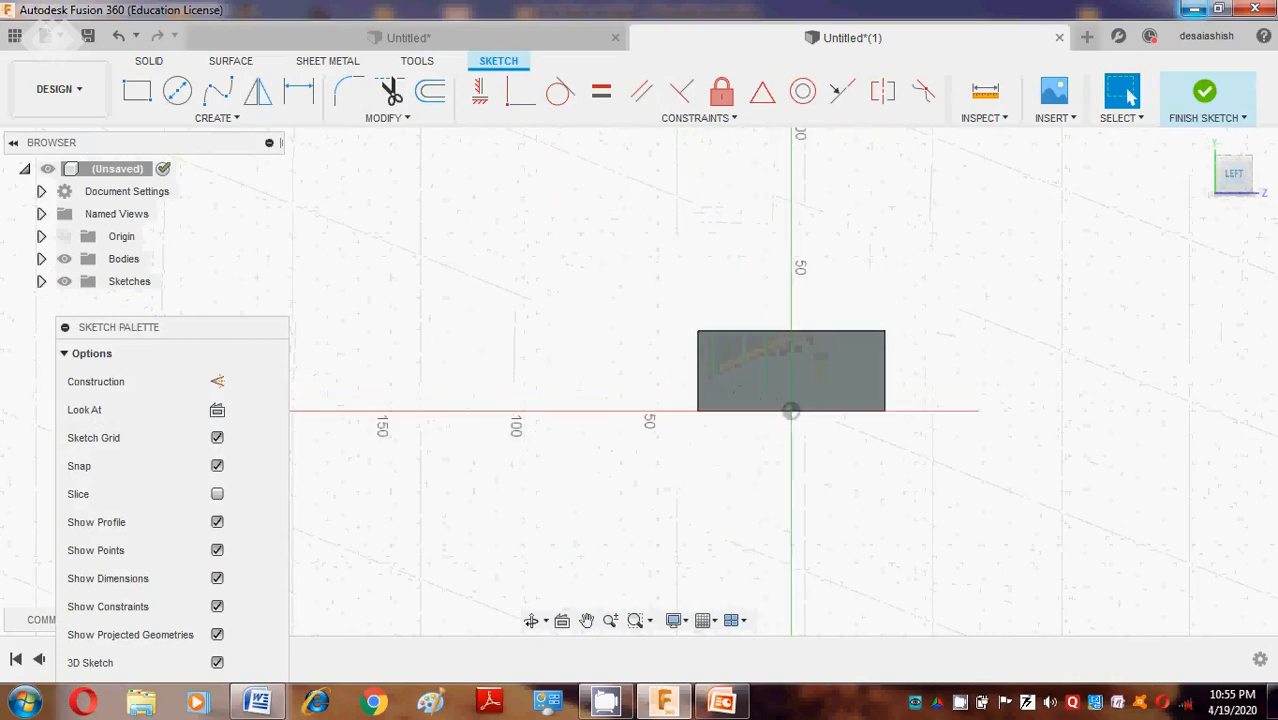
left_click(177, 91)
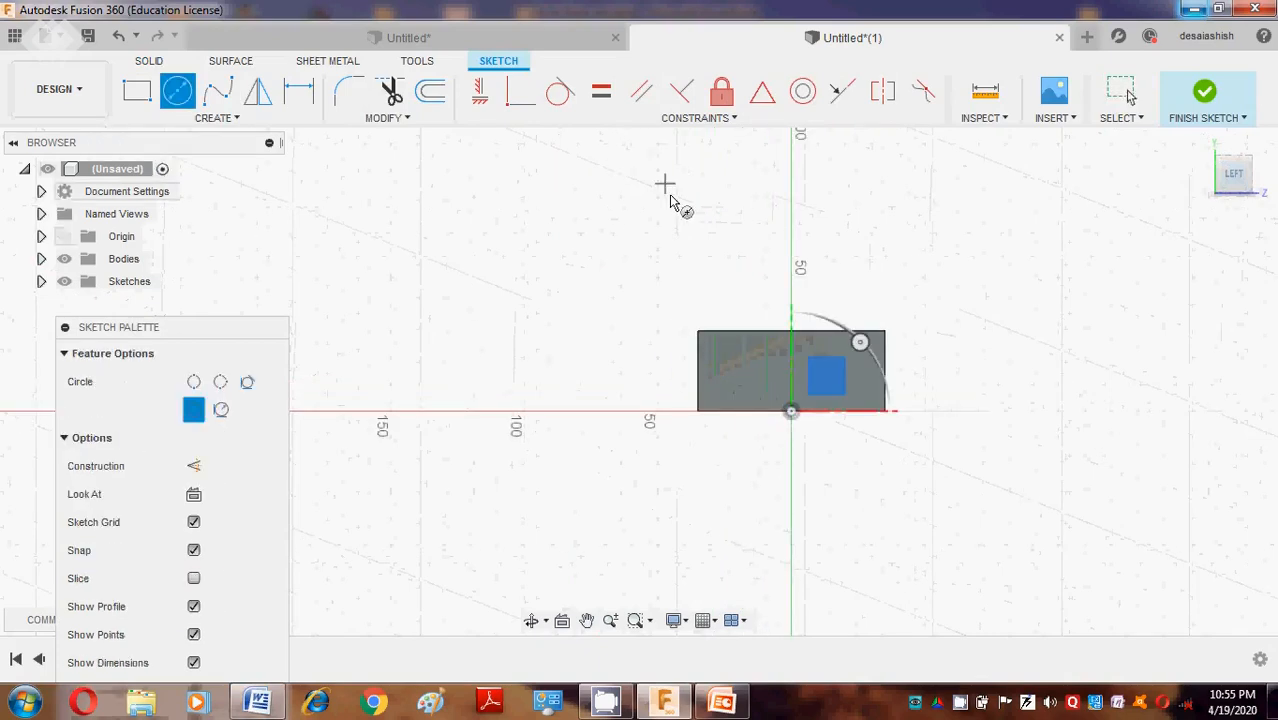
left_click(792, 223)
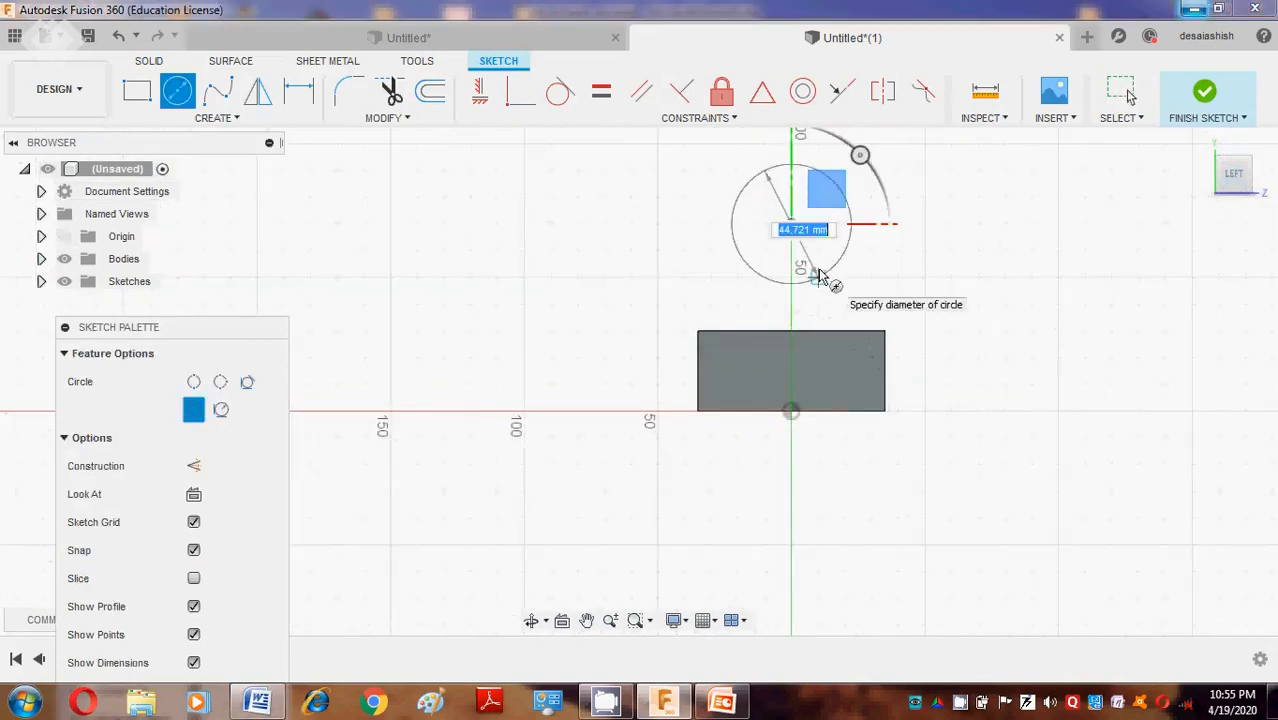
type("40")
key("Return")
key("Escape")
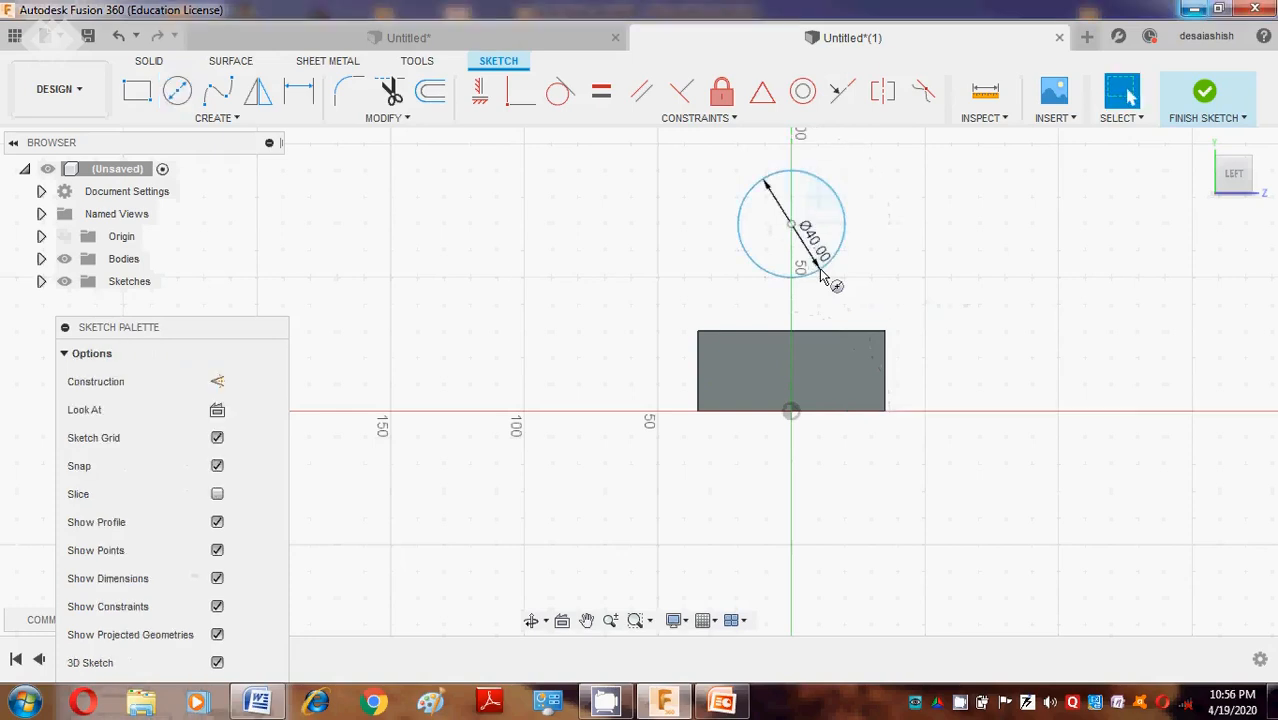
Dimension the circle's centre 20 mm above the top edge of the block's end face.
left_click(298, 91)
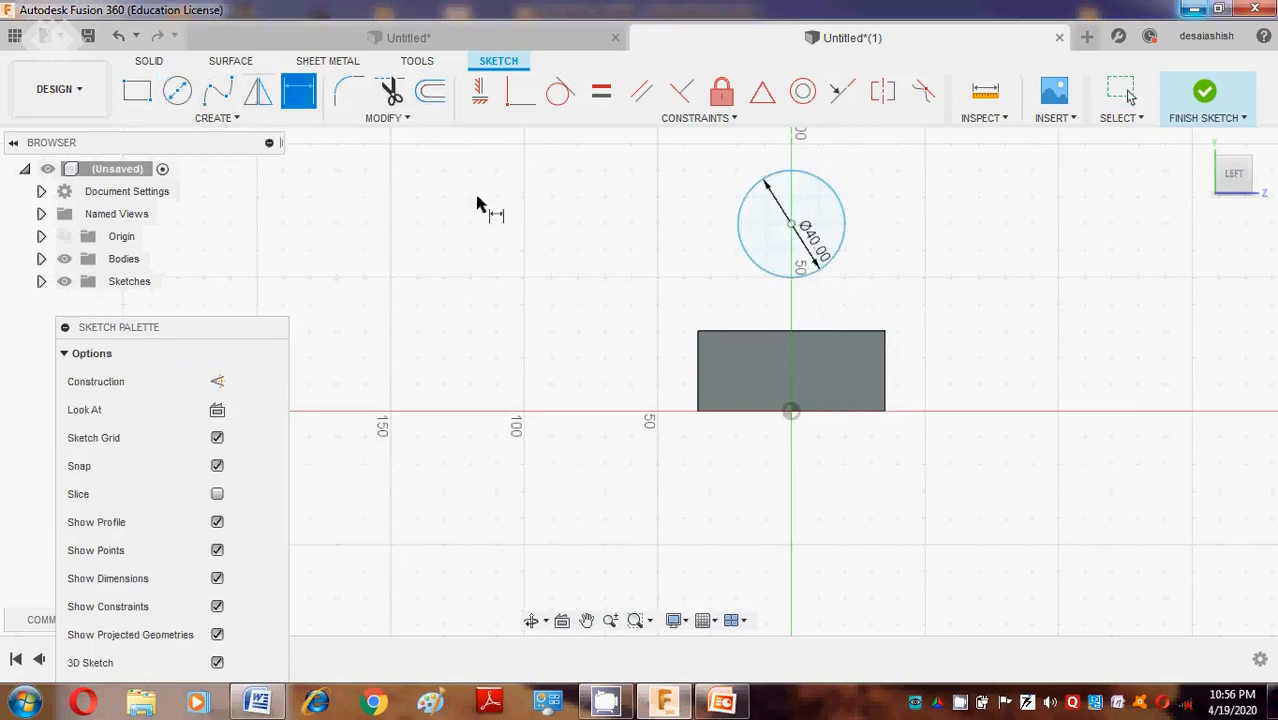
left_click(810, 333)
left_click(790, 228)
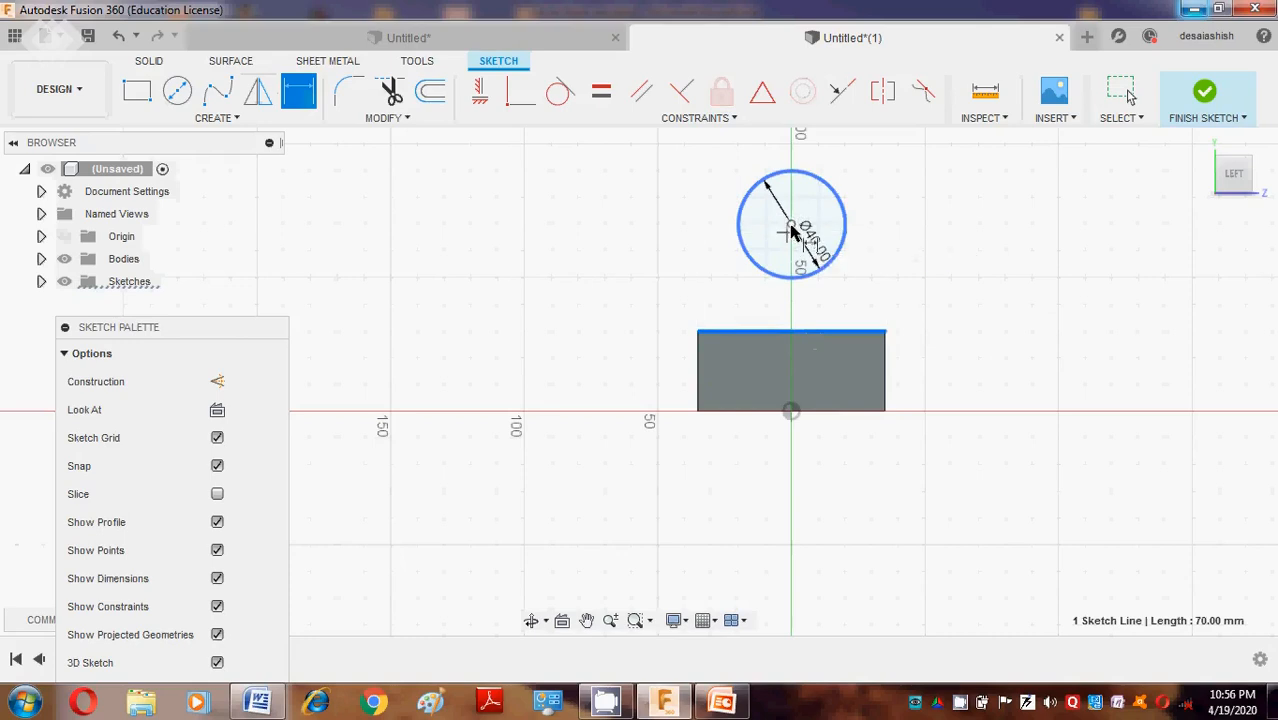
left_click(997, 268)
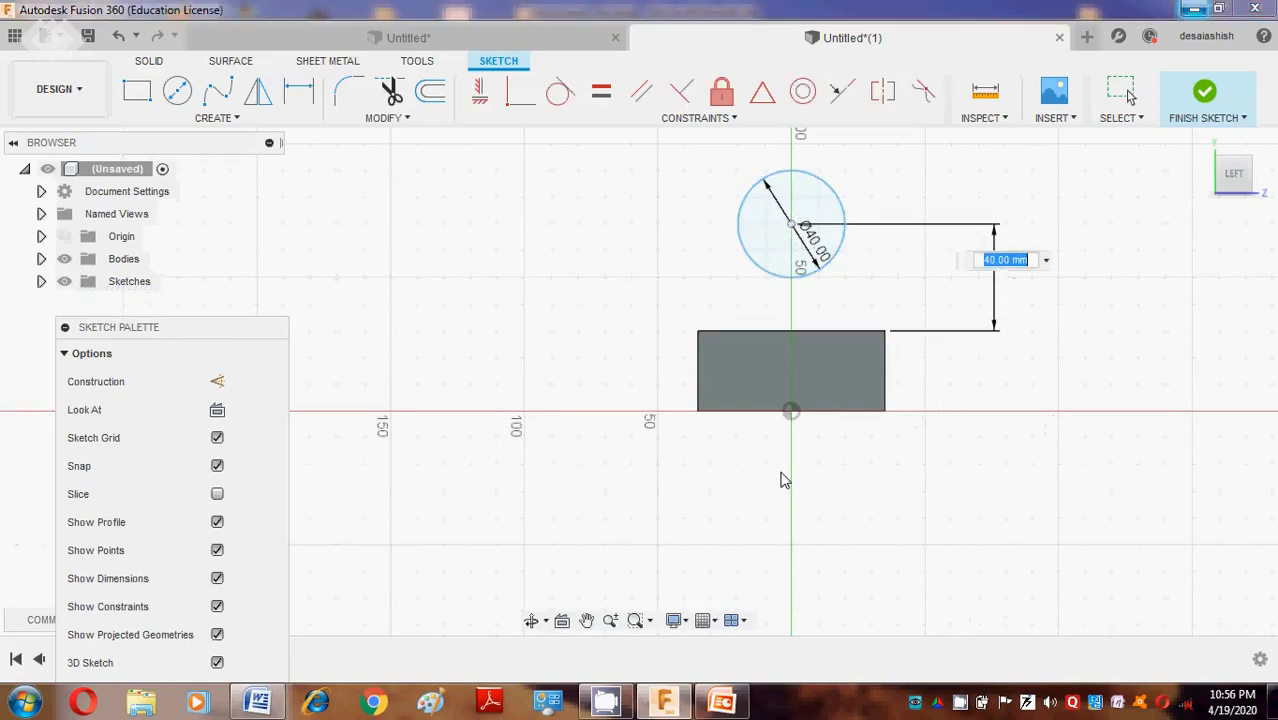
type("20")
key("Return")
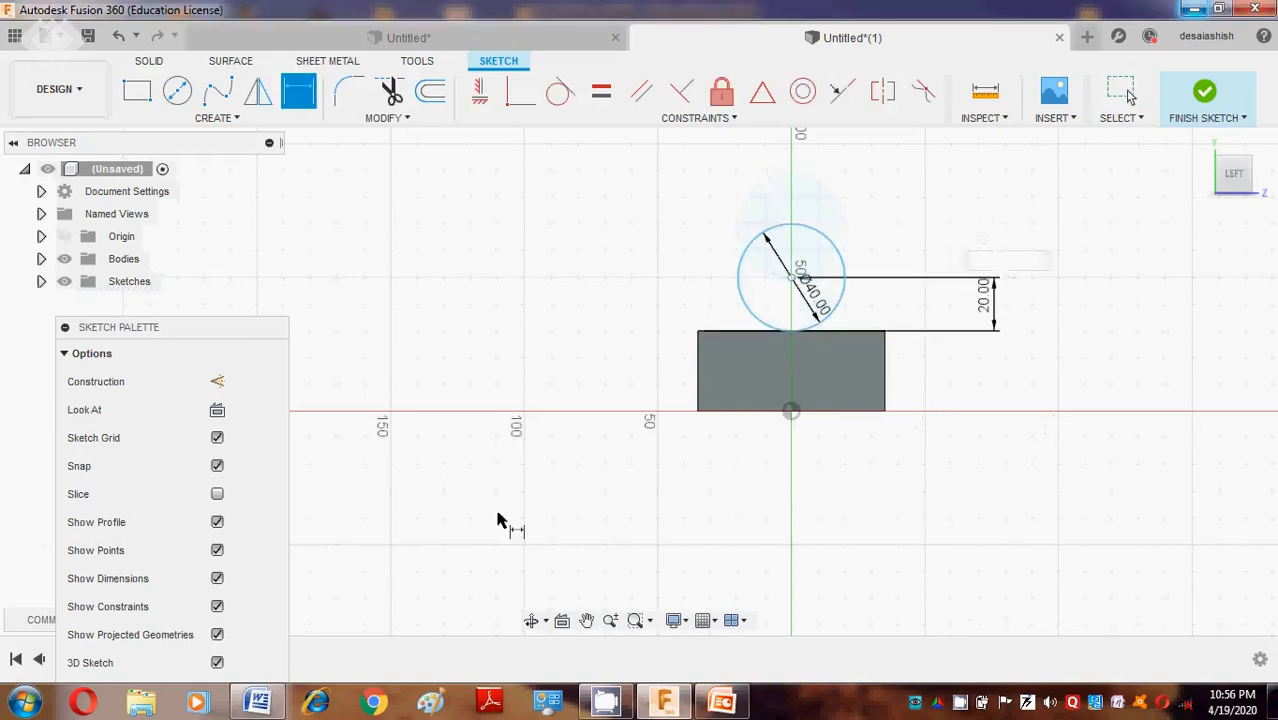
Check the lug's profile in the Word drawing, and draw two lines from the circle's sides to the block's upper corners in Fusion 360.
left_click(257, 702)
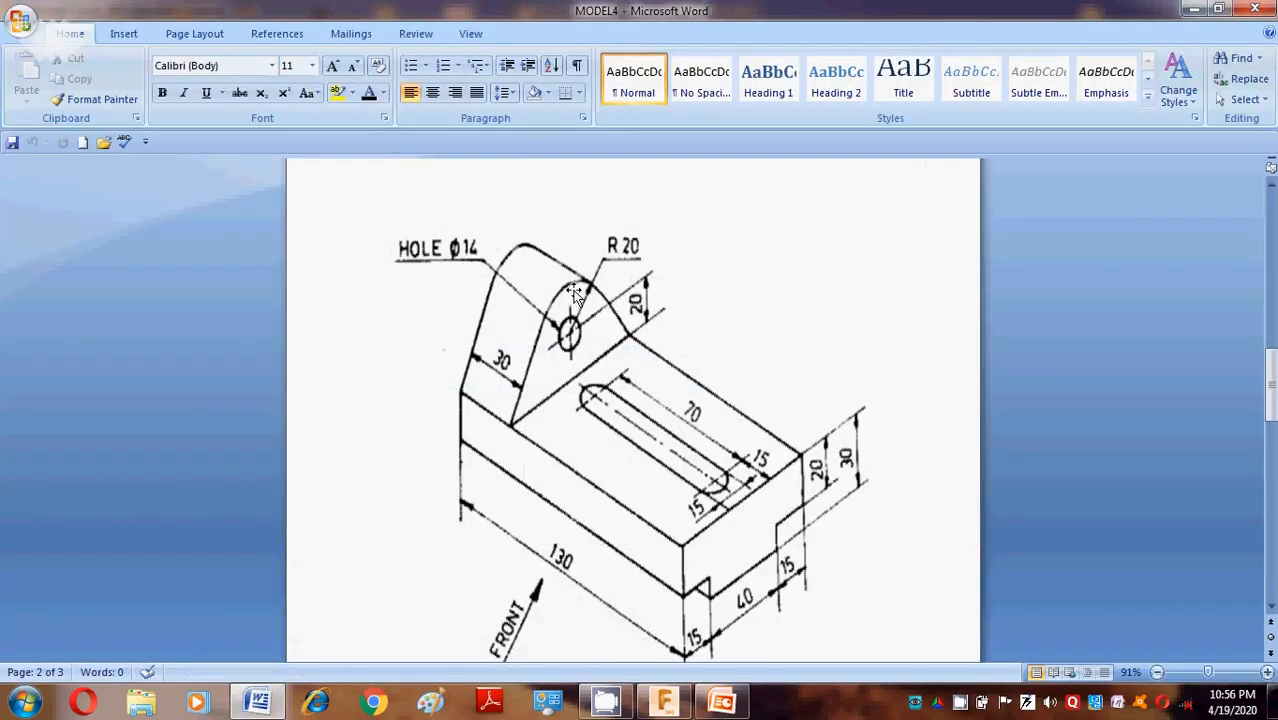
left_click(258, 703)
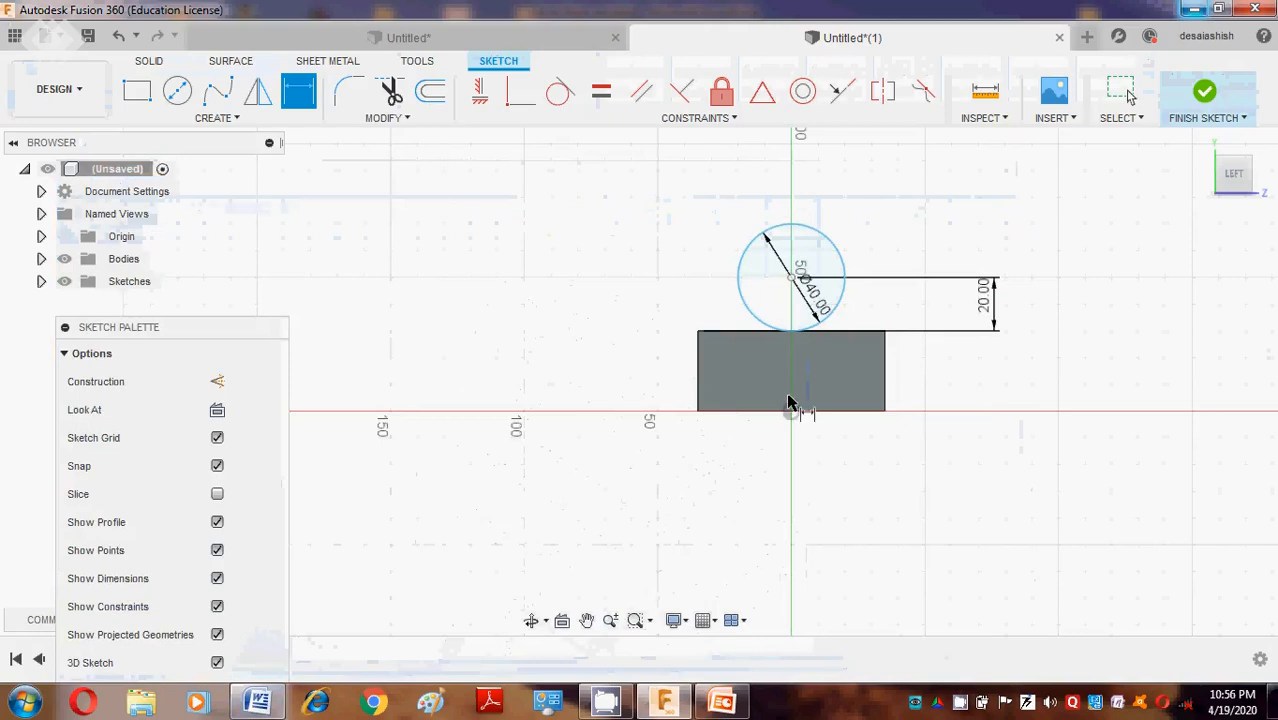
left_click(255, 120)
left_click(229, 145)
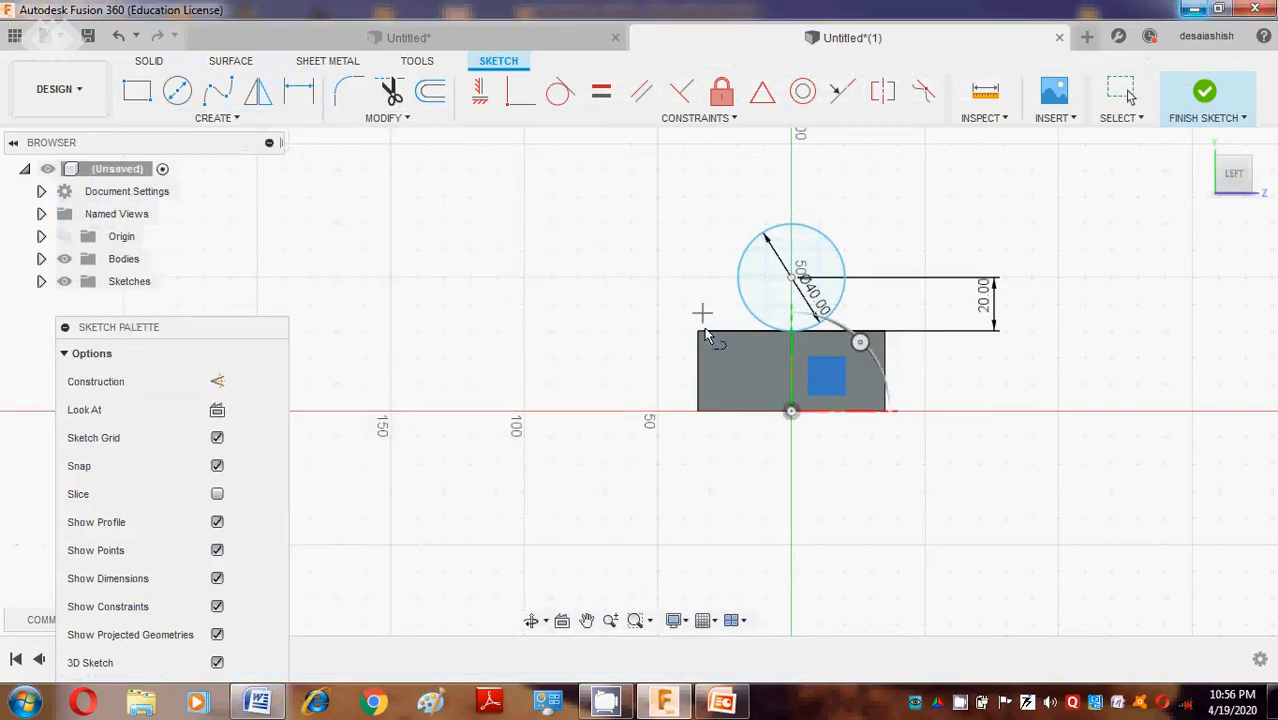
left_click(744, 251)
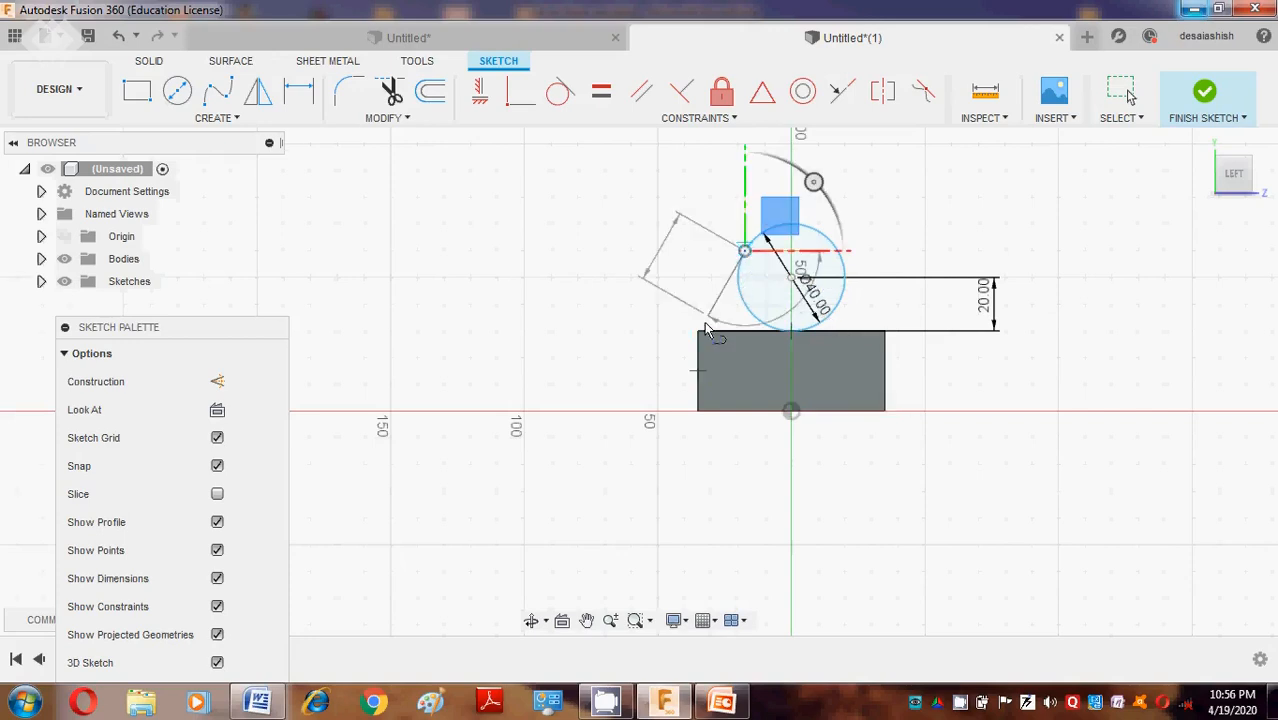
left_click(698, 331)
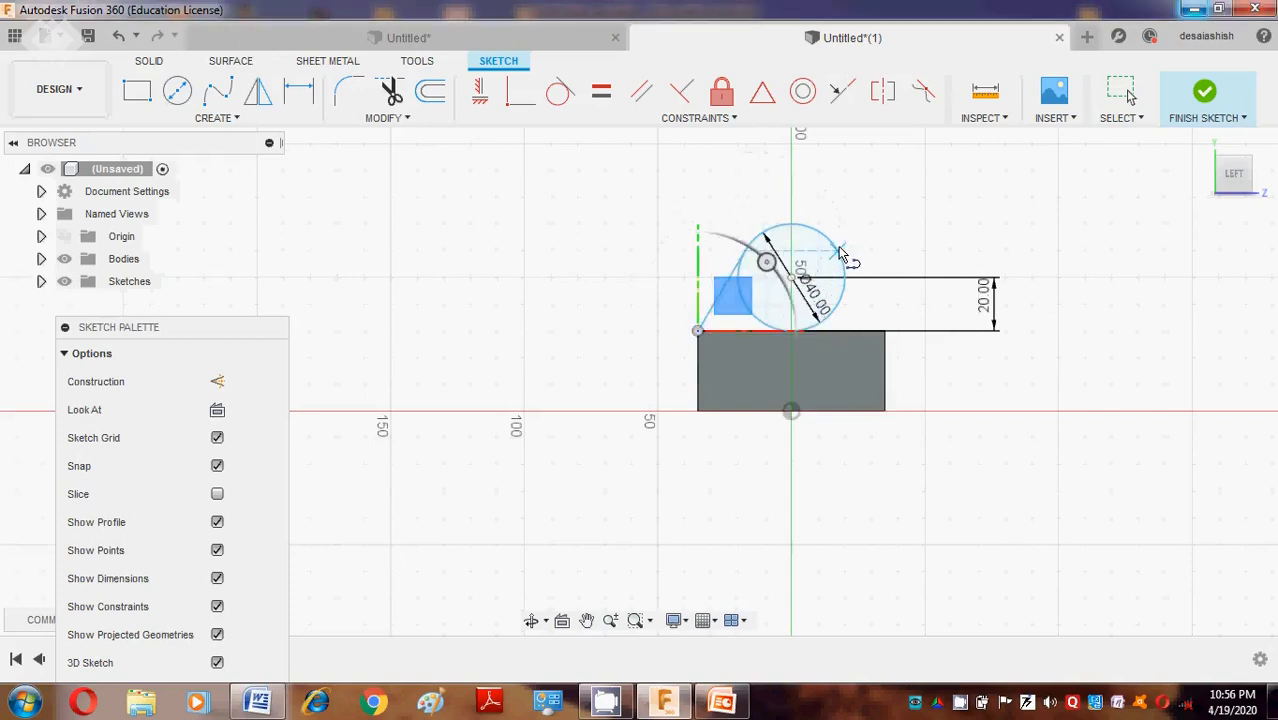
left_click(838, 250)
double_click(885, 331)
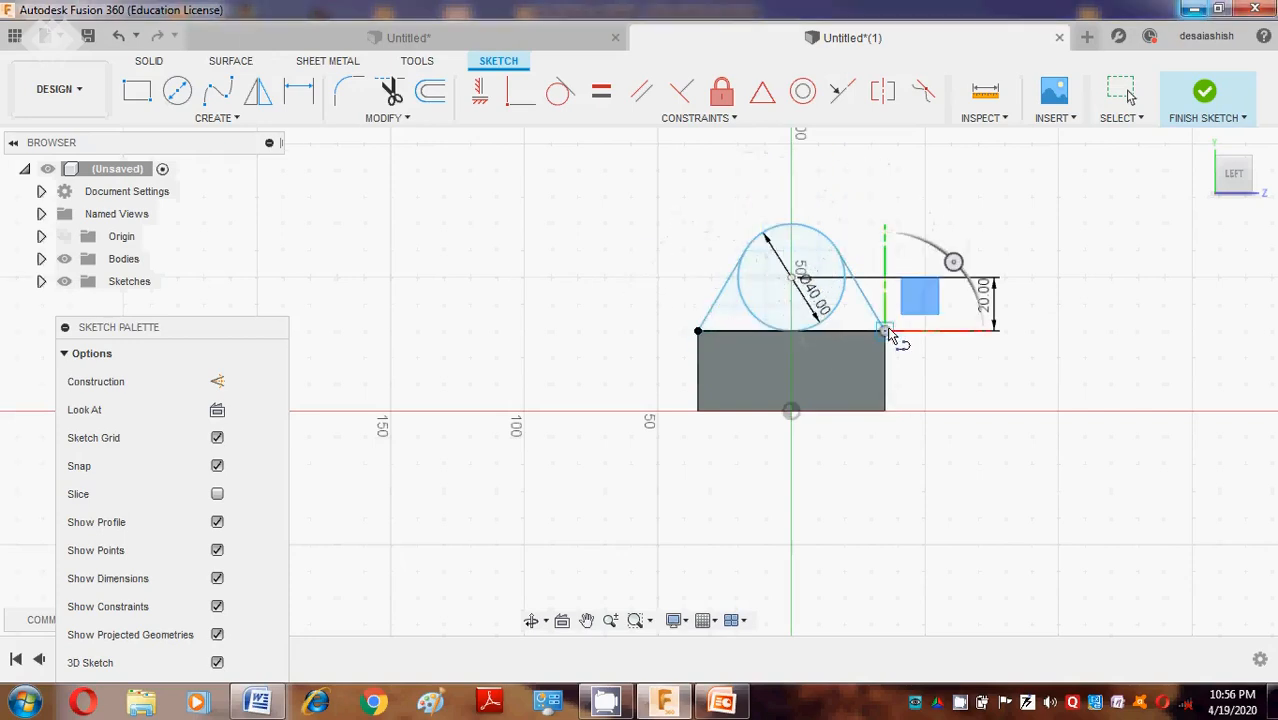
key("Escape")
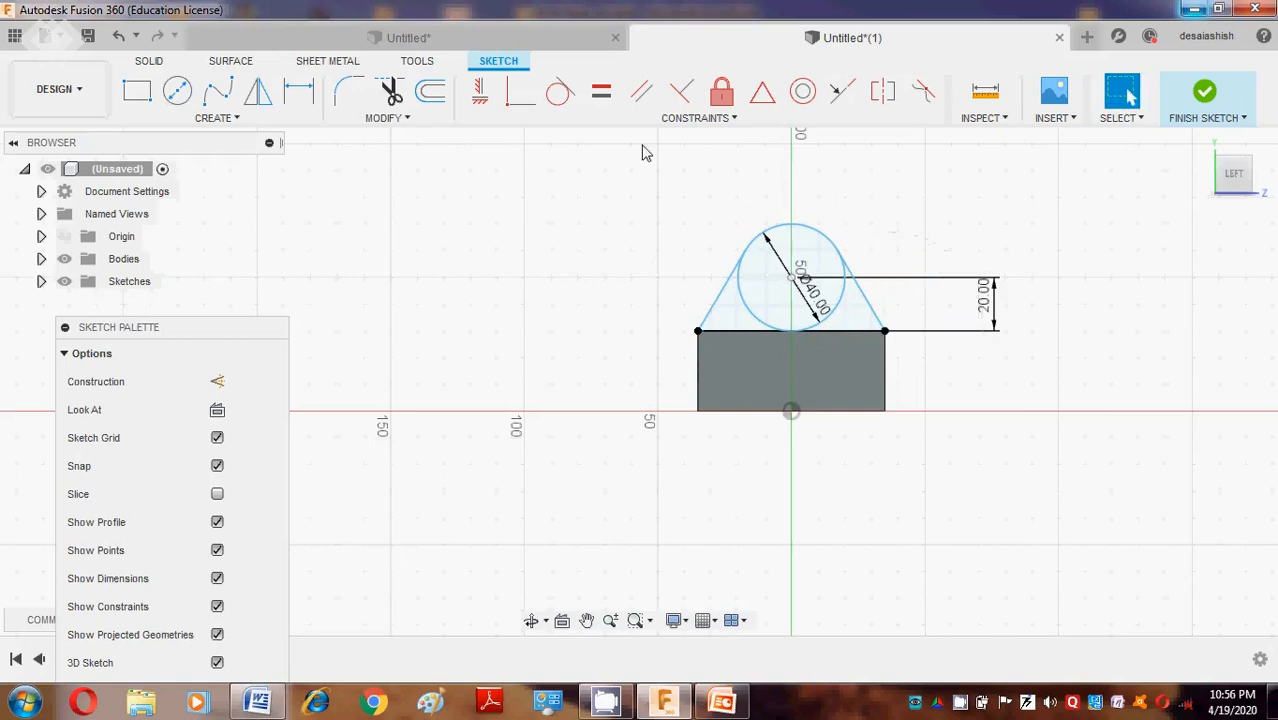
Make both slanted lines tangent to the 40 mm circle.
left_click(557, 100)
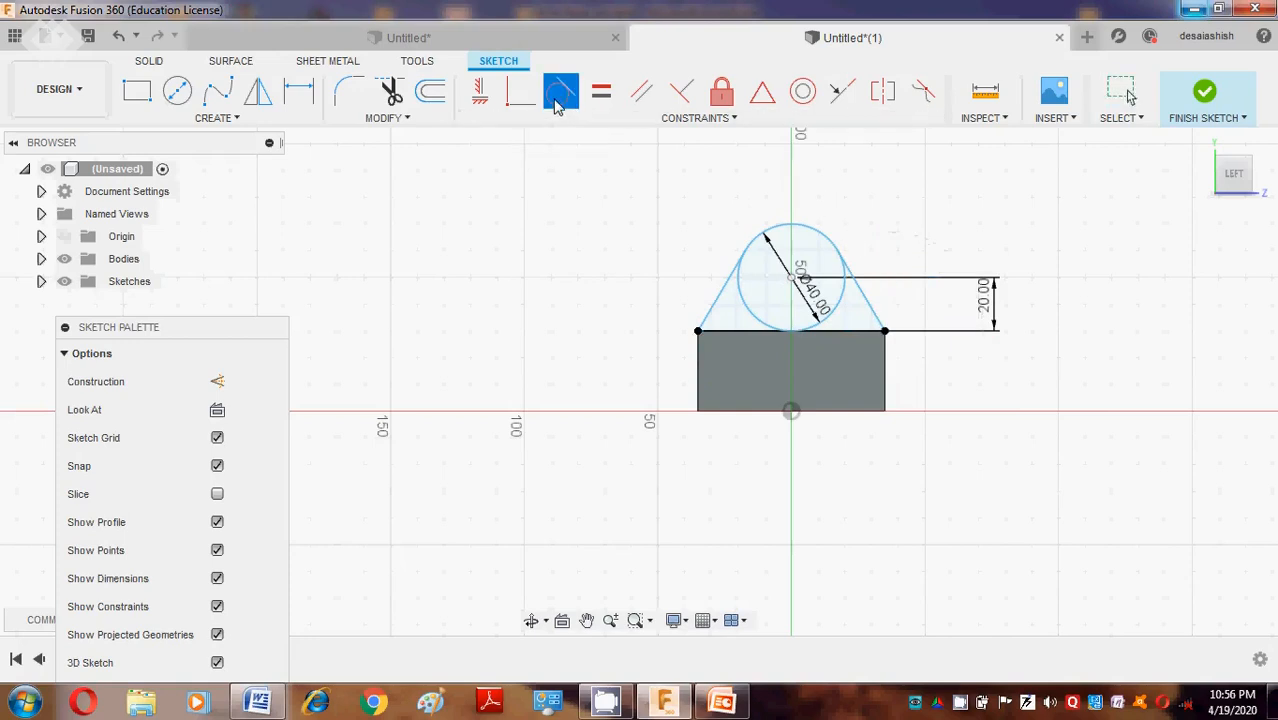
left_click(748, 313)
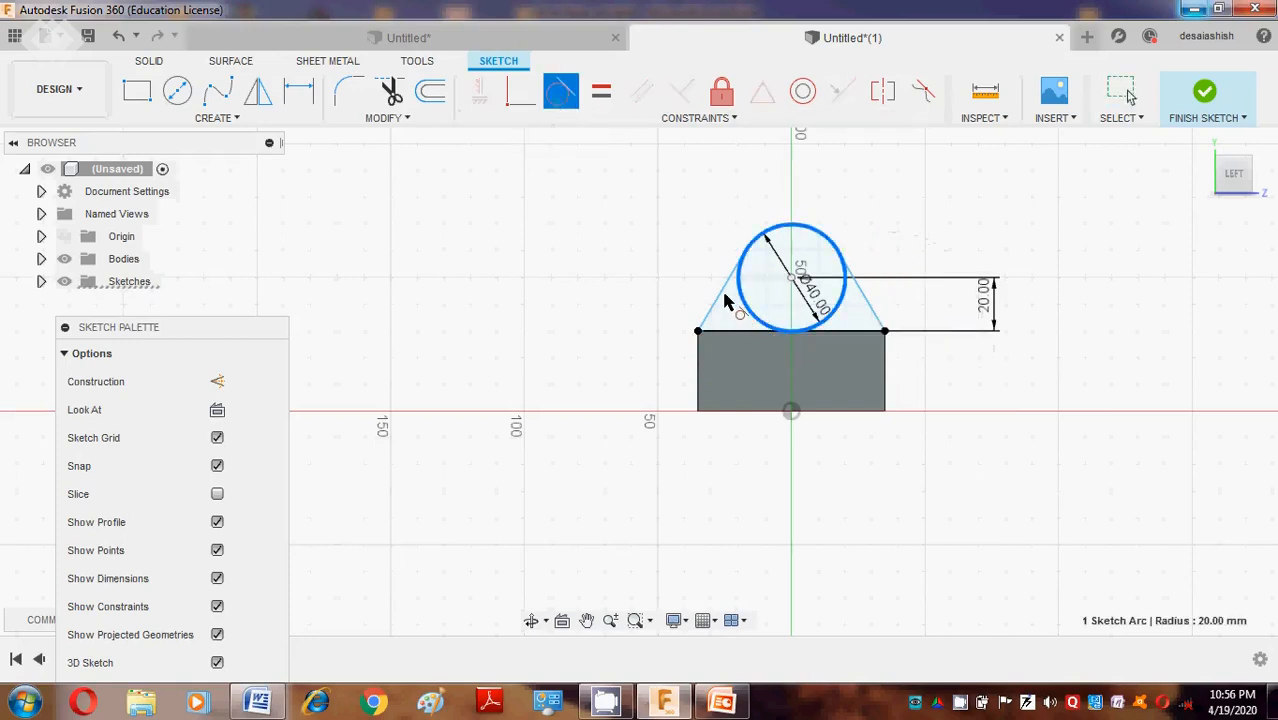
left_click(718, 300)
left_click(845, 300)
left_click(873, 313)
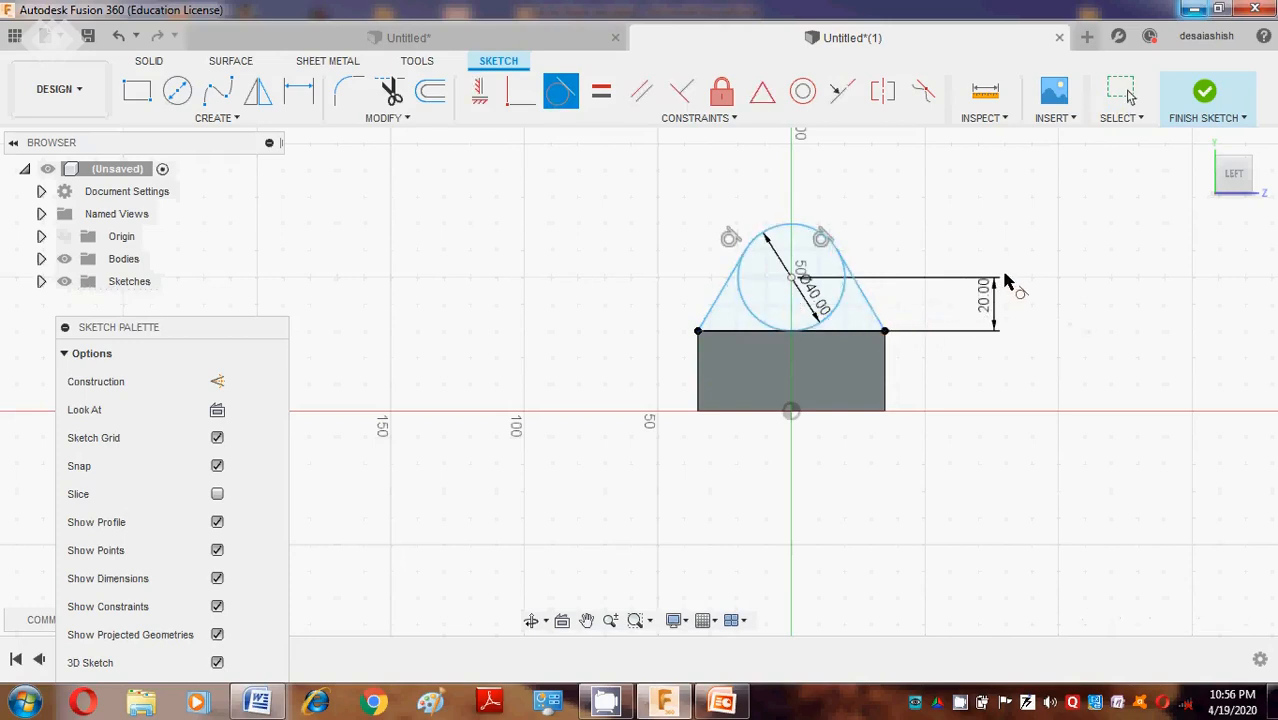
Finish the sketch, check the lug thickness in the Word drawing, and extrude all three lug profiles -30 mm, joined to the block.
left_click(1200, 145)
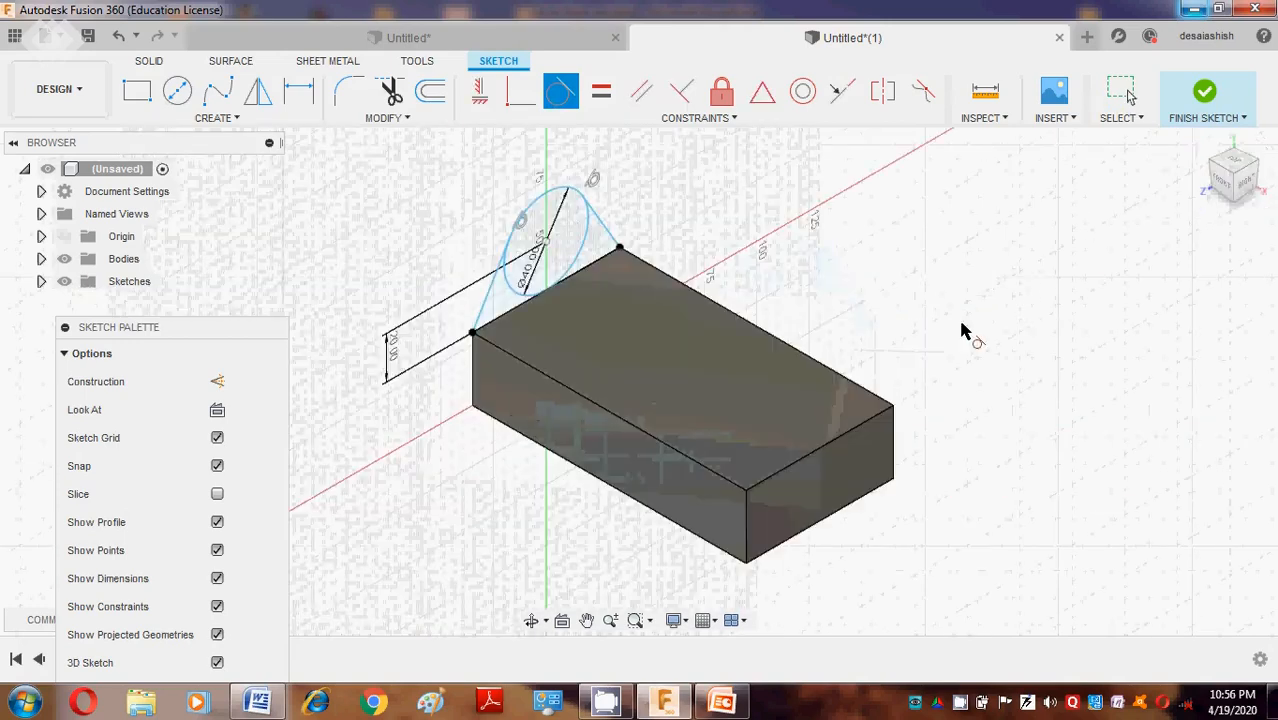
key("e")
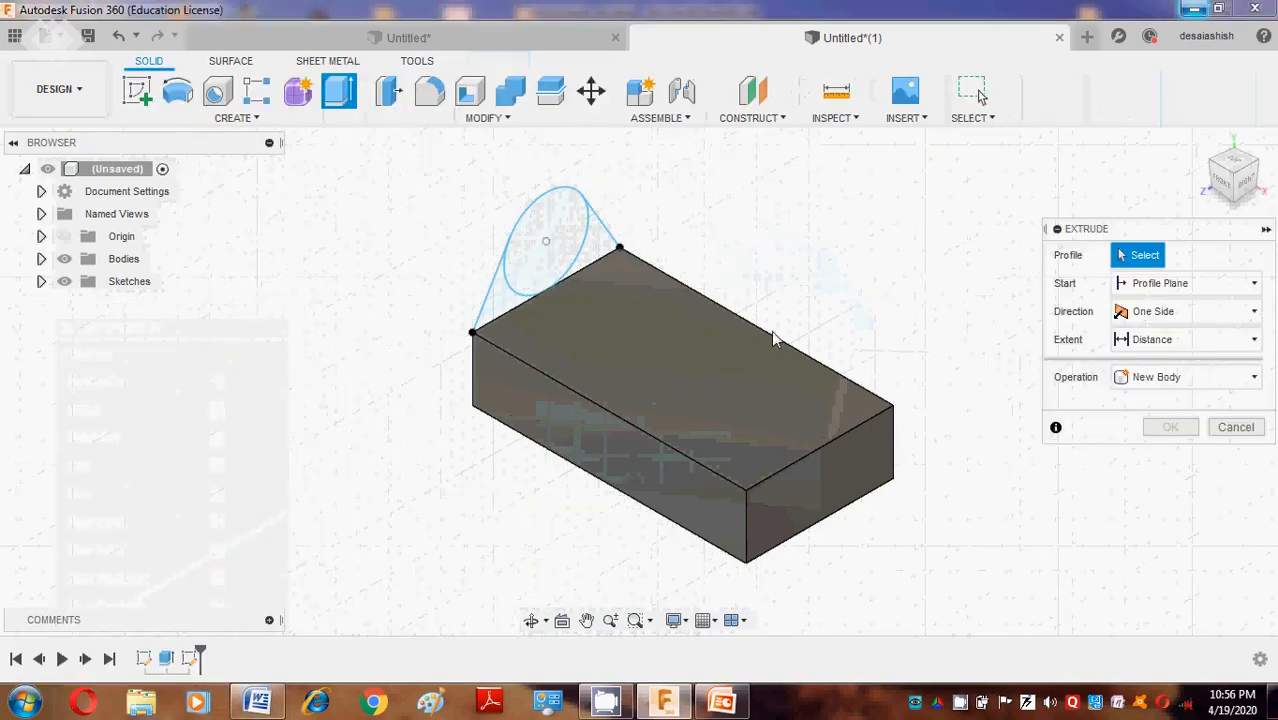
left_click(503, 292)
left_click(545, 262)
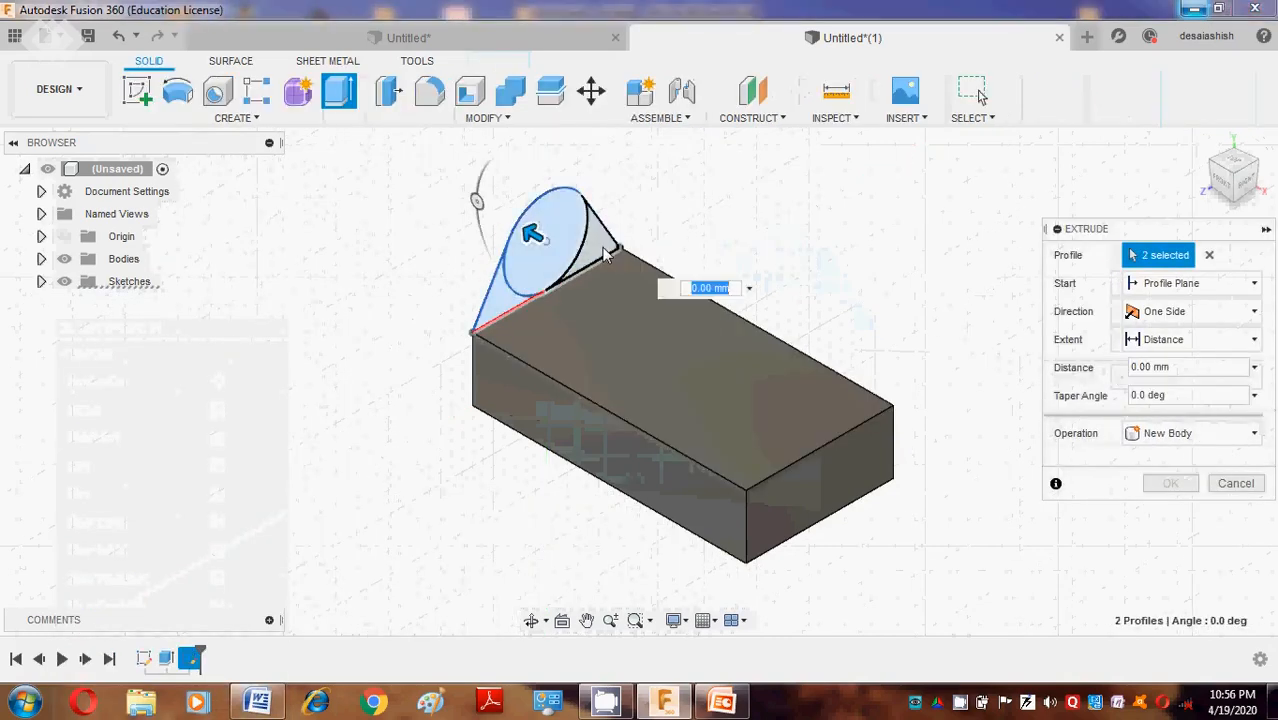
left_click(582, 255)
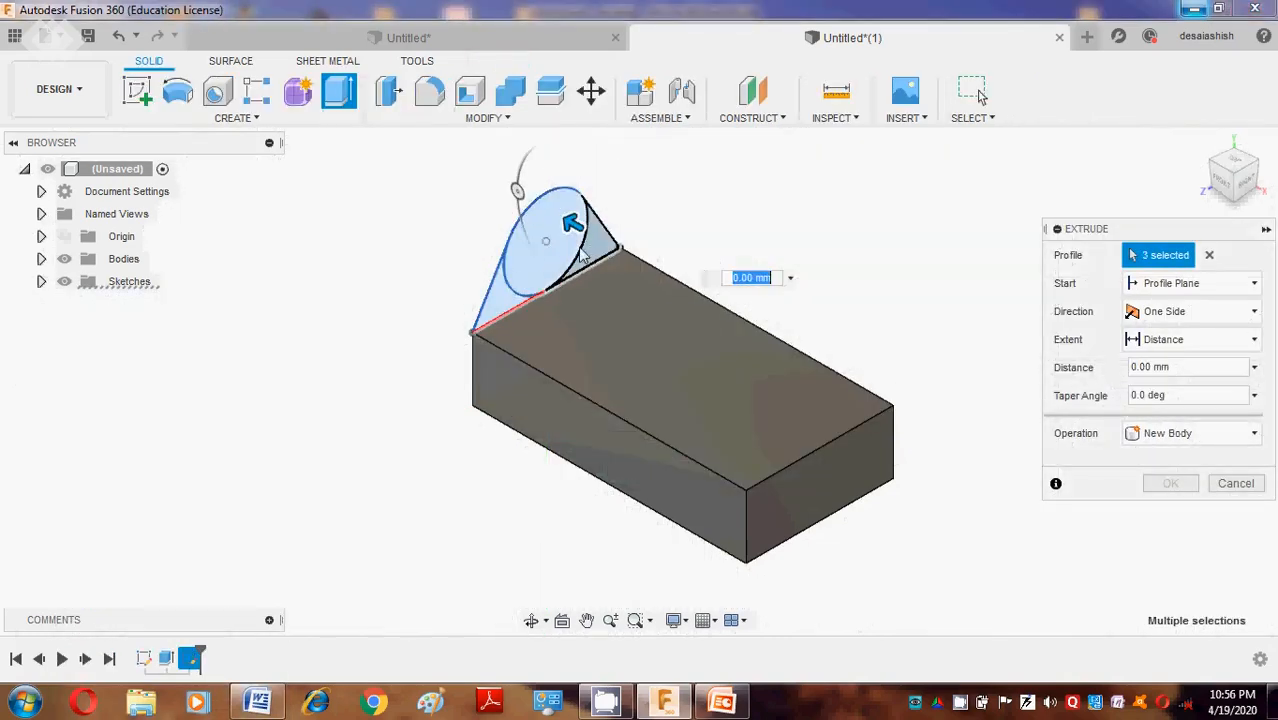
left_click(257, 701)
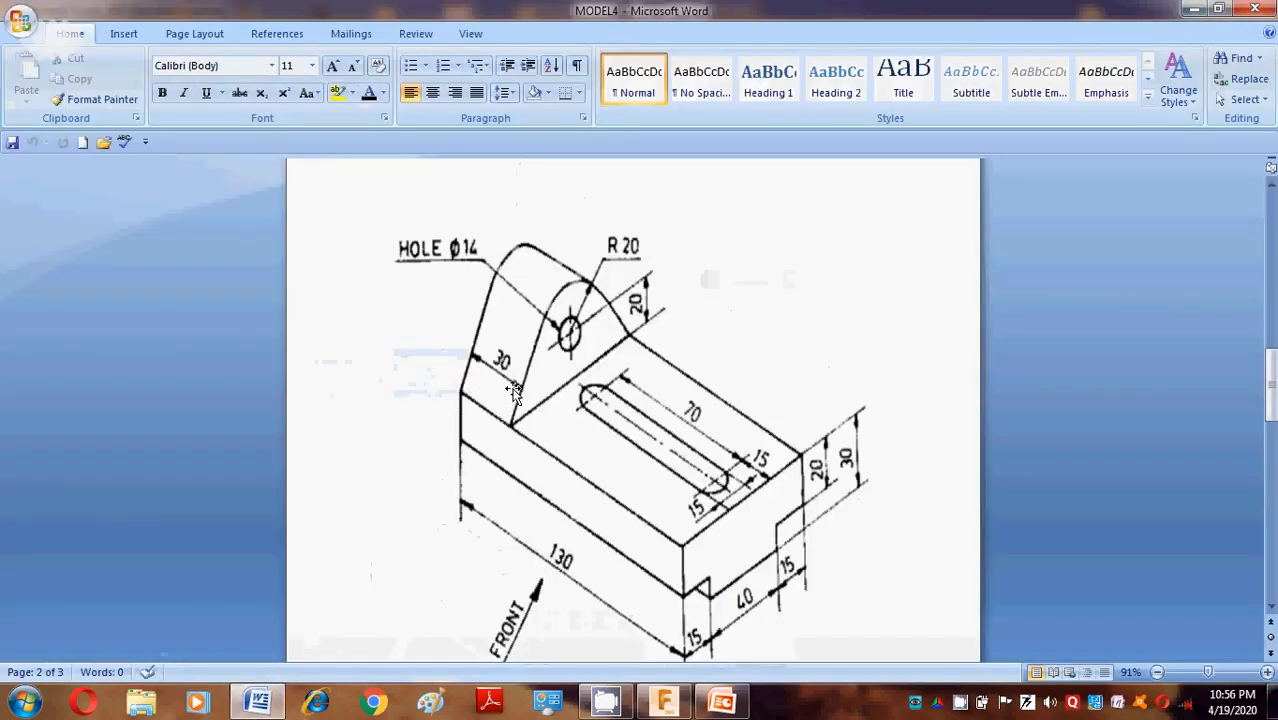
left_click(277, 706)
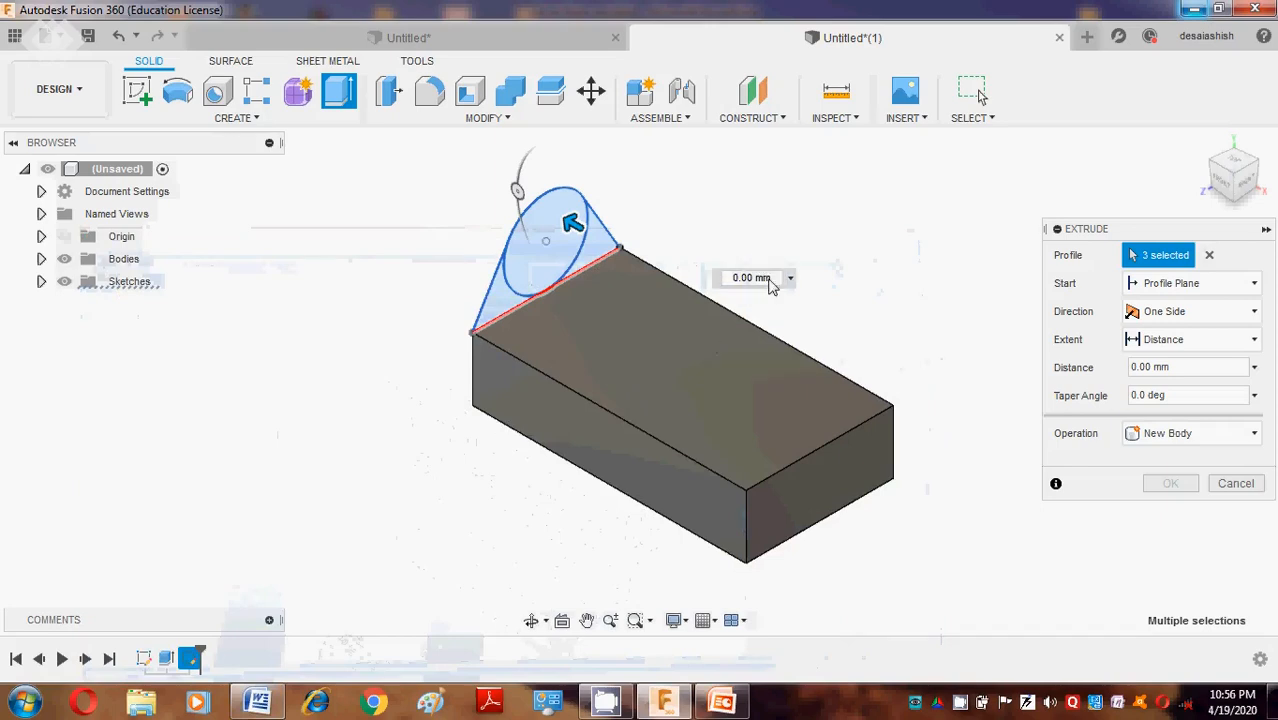
left_click(736, 280)
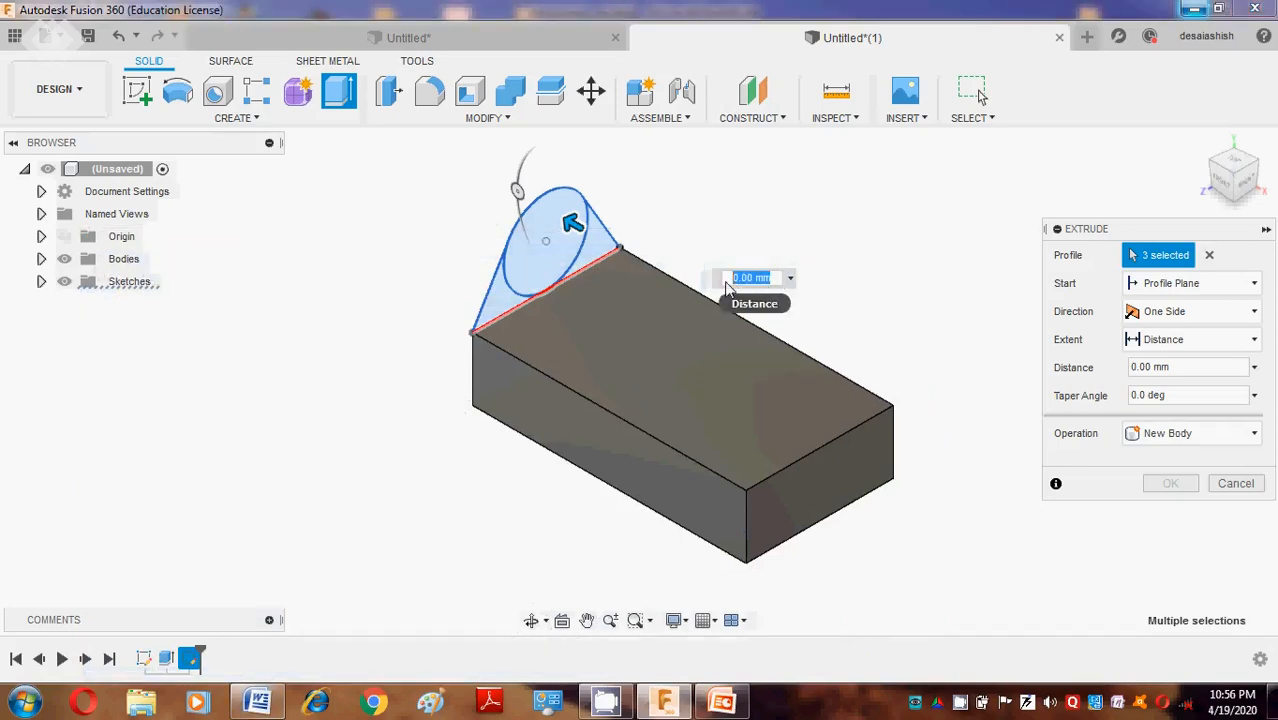
key("BackSpace")
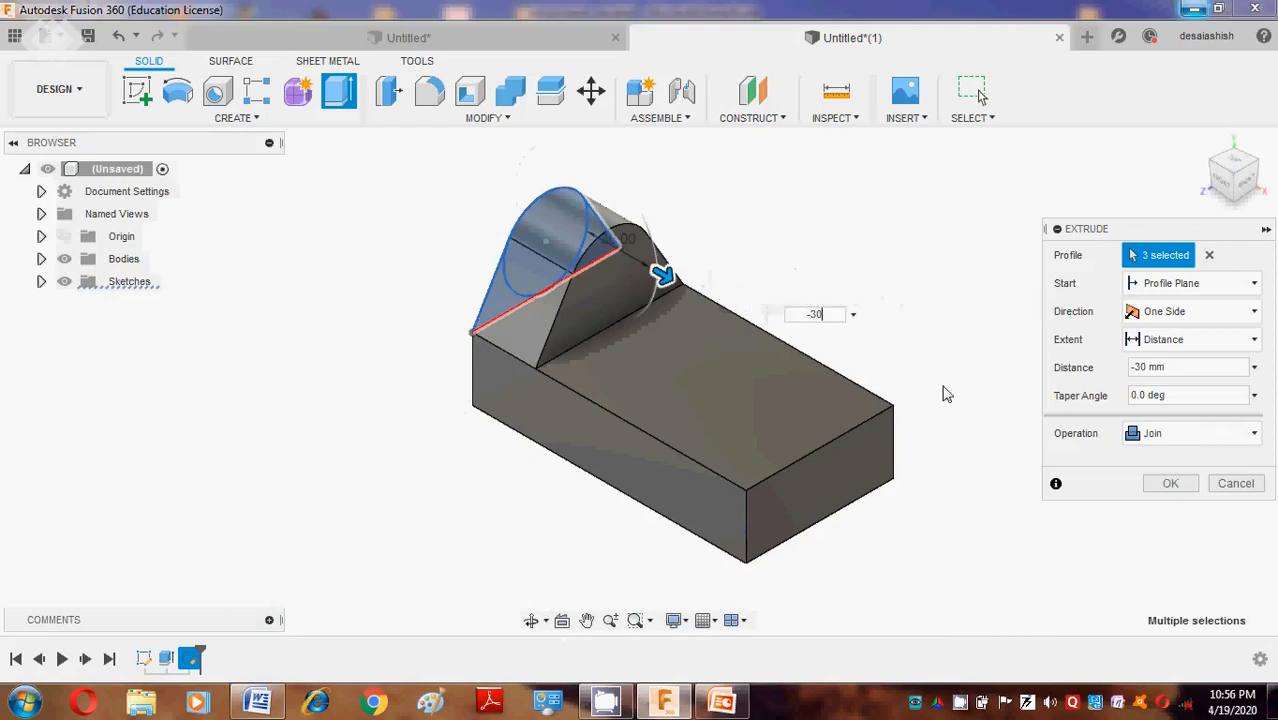
left_click(1168, 483)
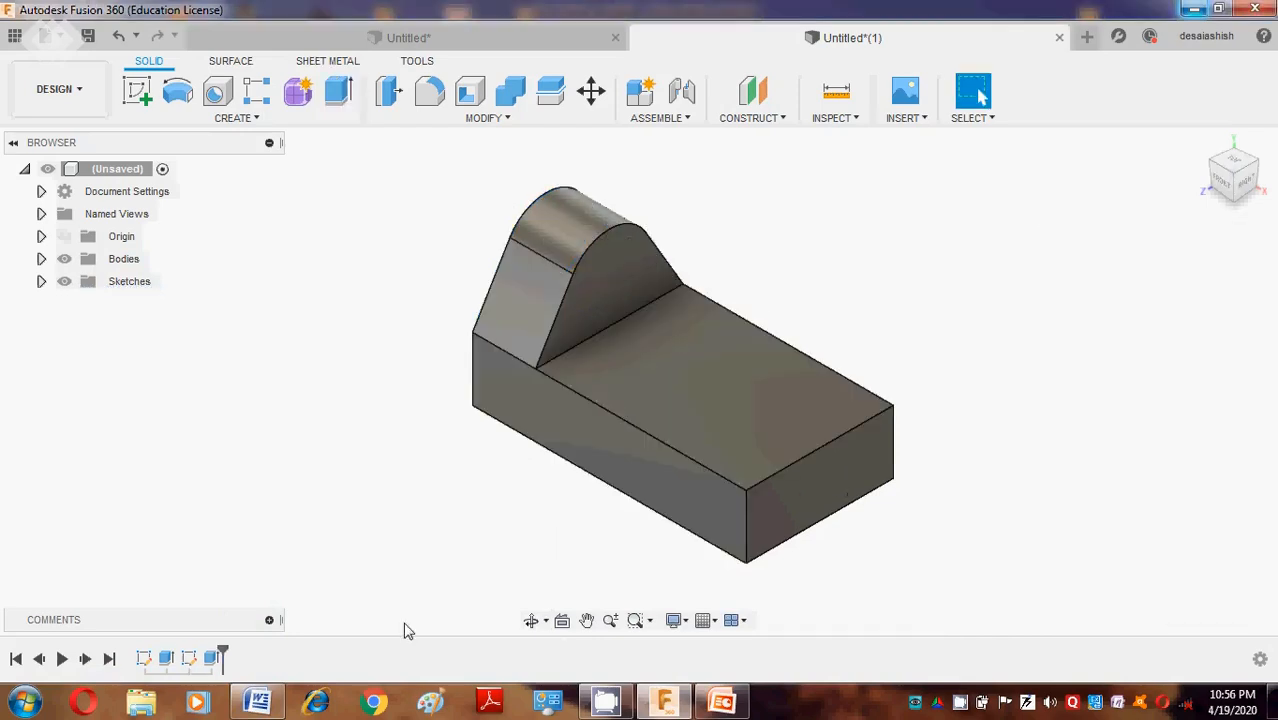
Start a sketch on the lug's inner face, check the hole size in the Word drawing, and draw a 14 mm diameter circle at the arc's centre.
left_click(137, 91)
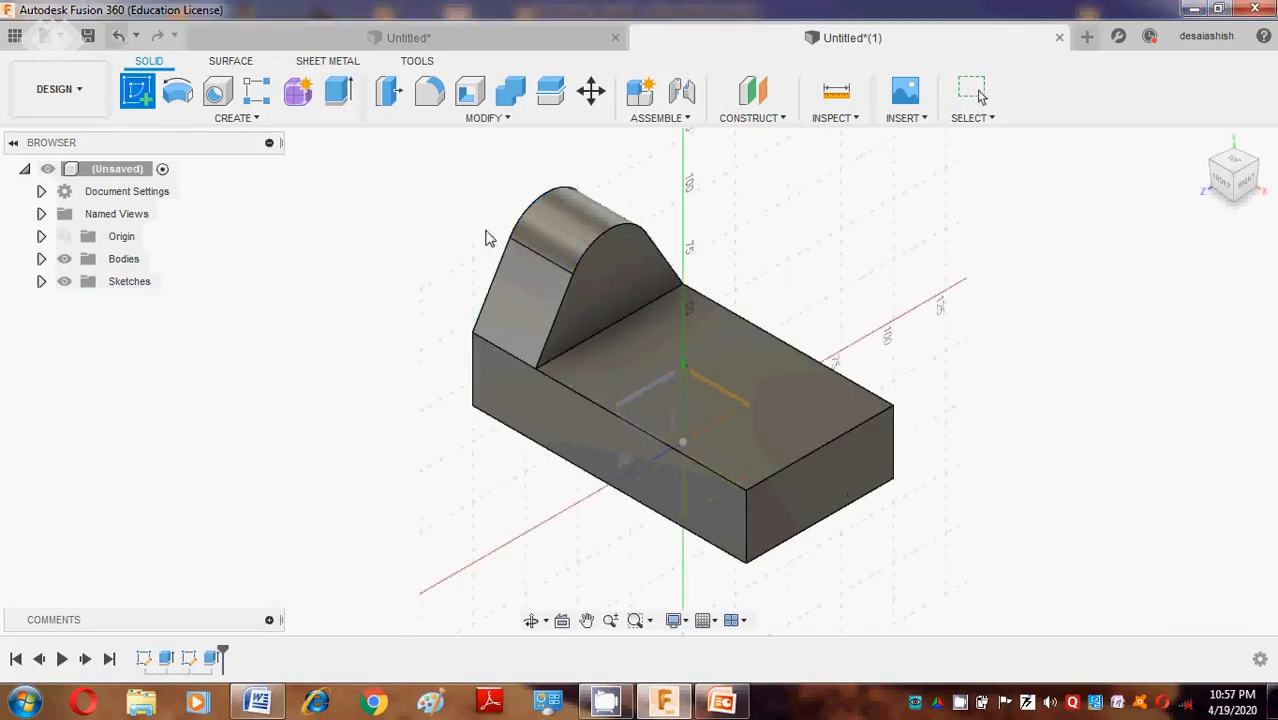
left_click(613, 269)
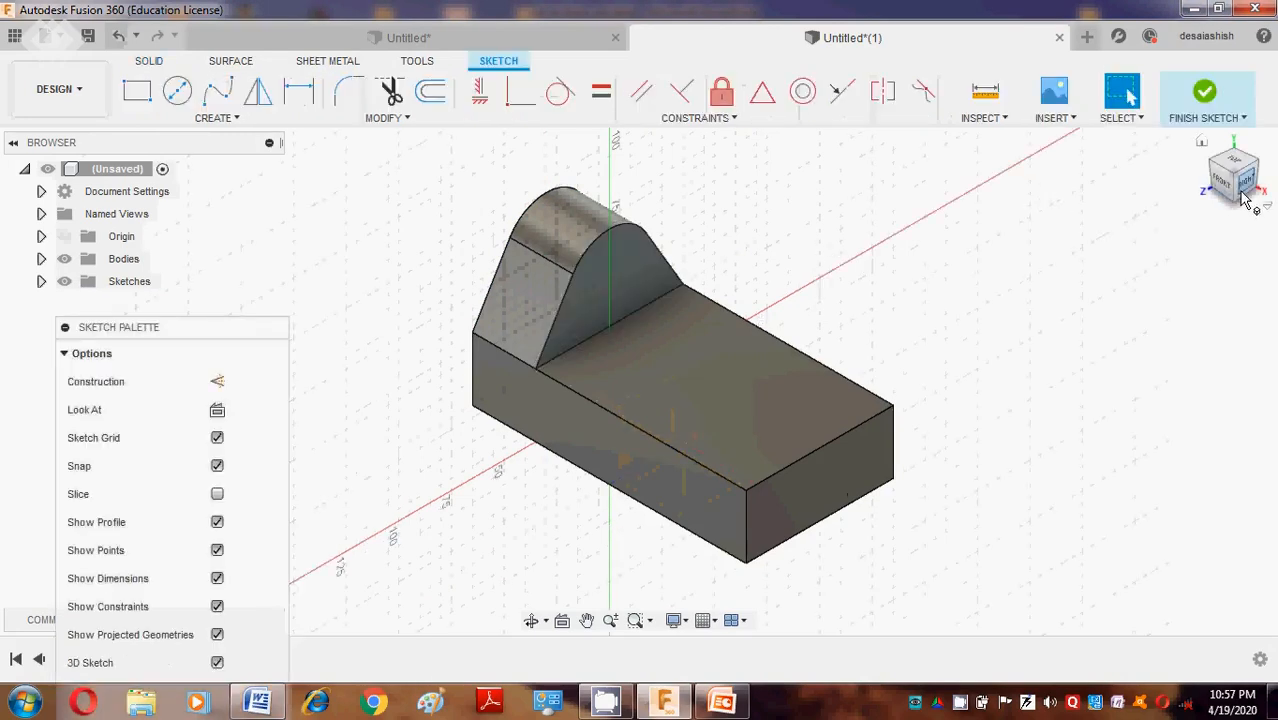
left_click(257, 700)
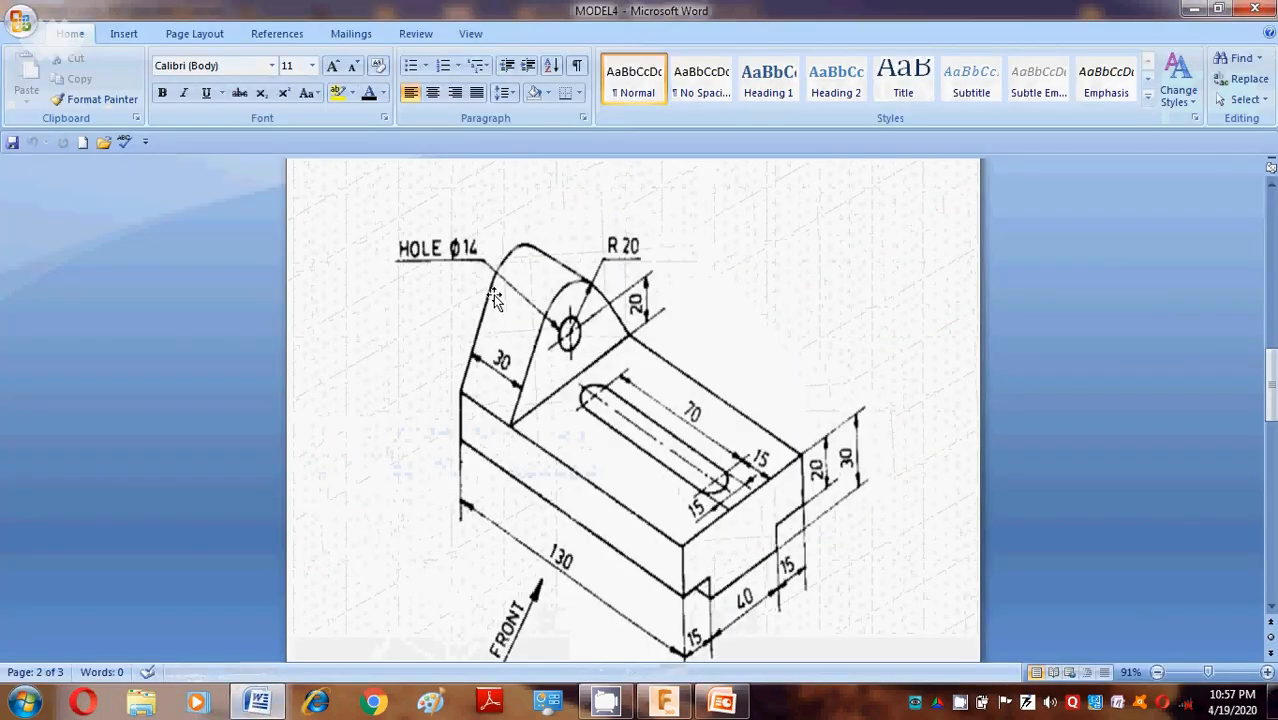
left_click(260, 702)
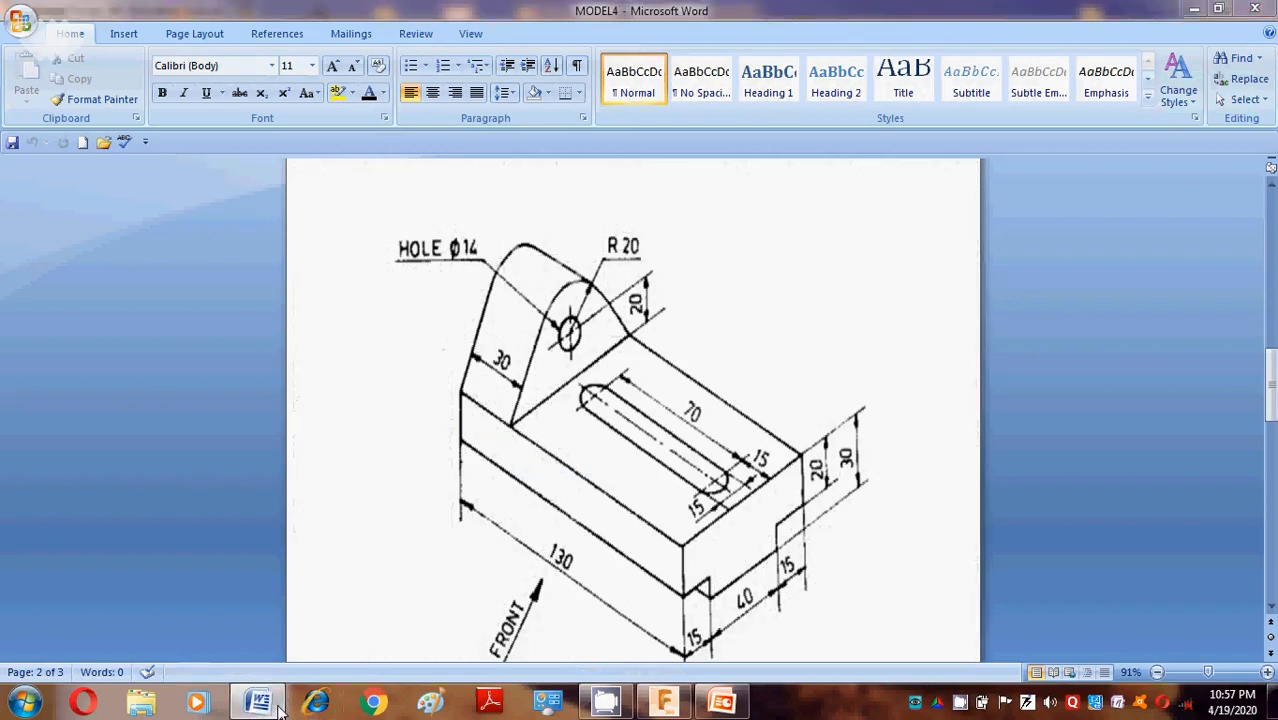
left_click(177, 91)
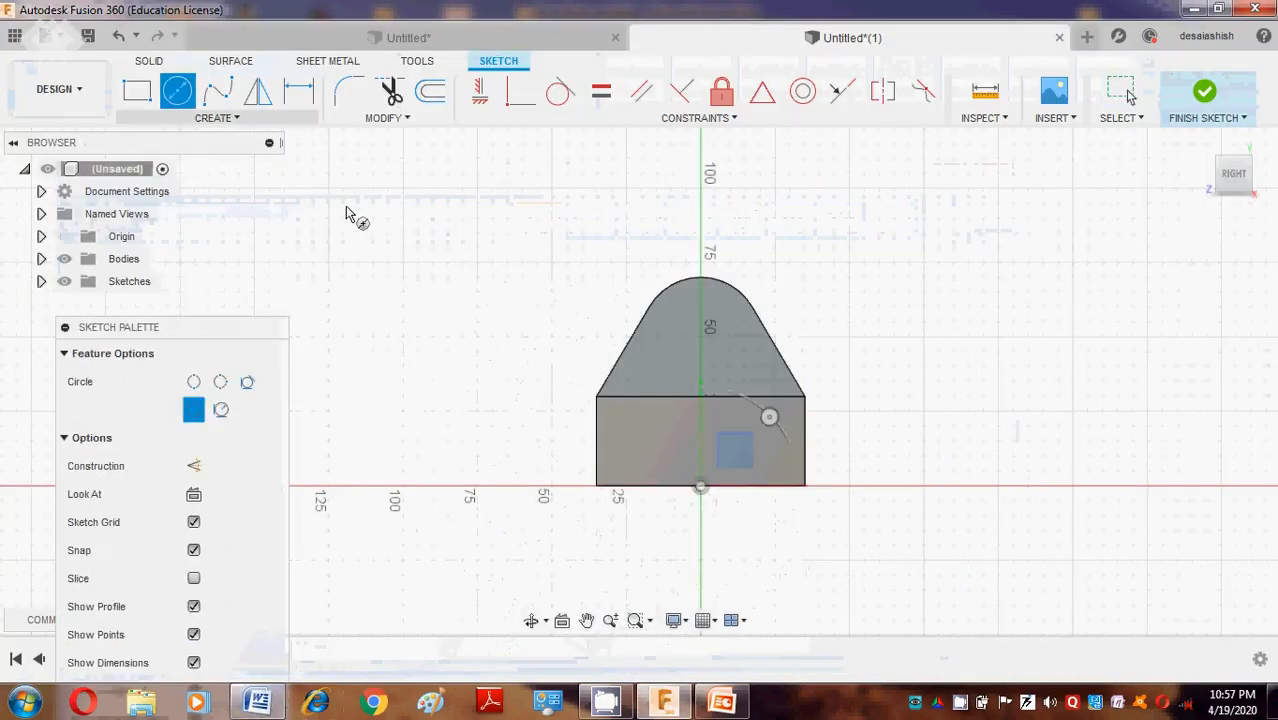
left_click(700, 337)
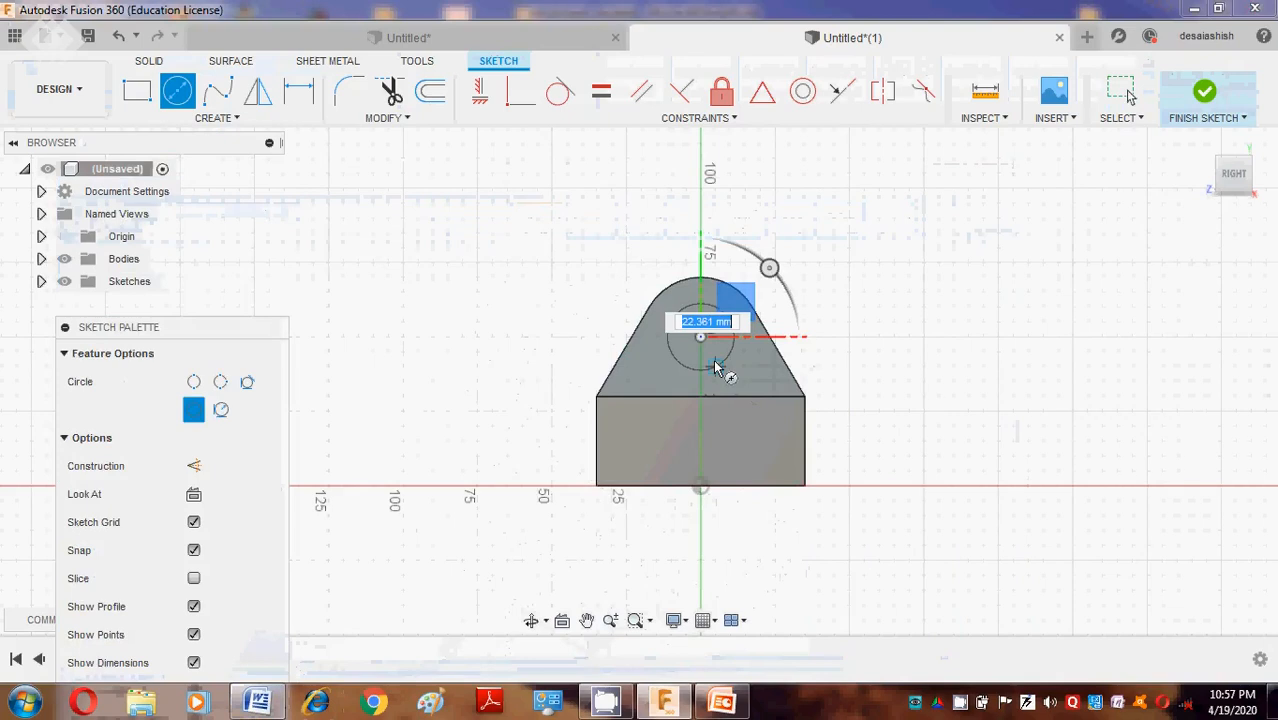
type("14")
key("Return")
key("Escape")
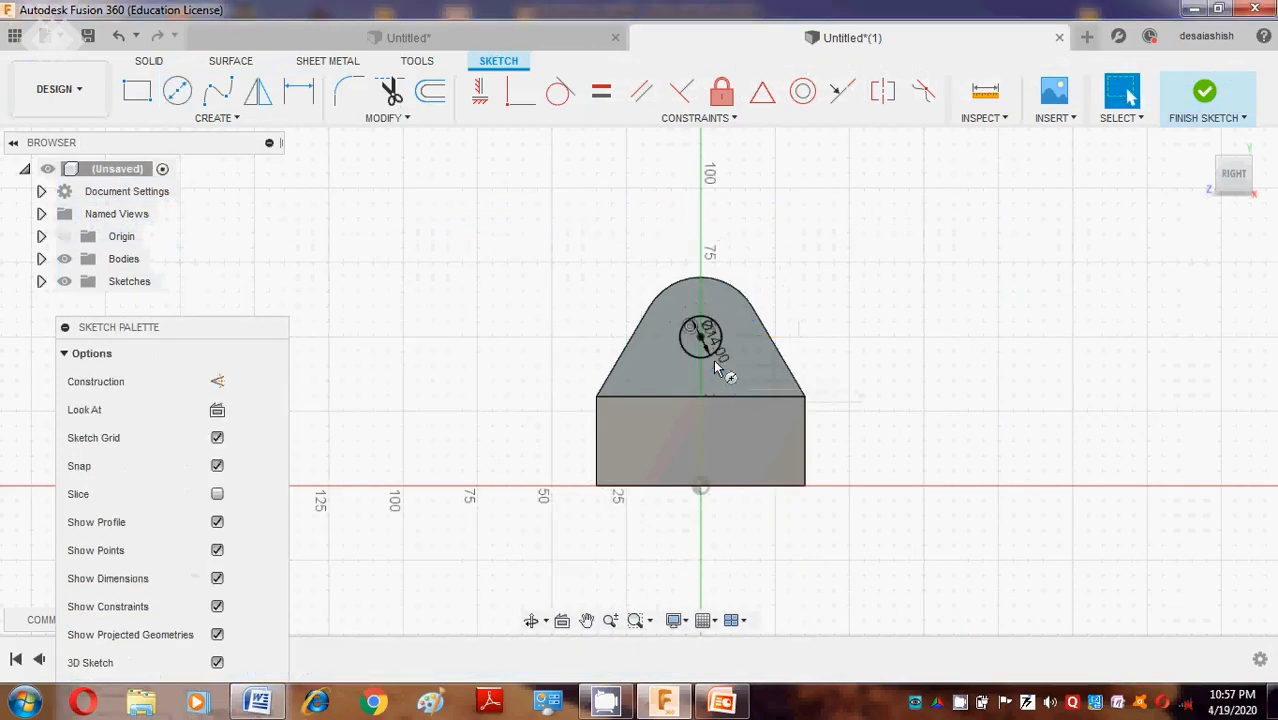
Try to make the 14 mm circle concentric with the lug's rounded edge.
left_click(1203, 143)
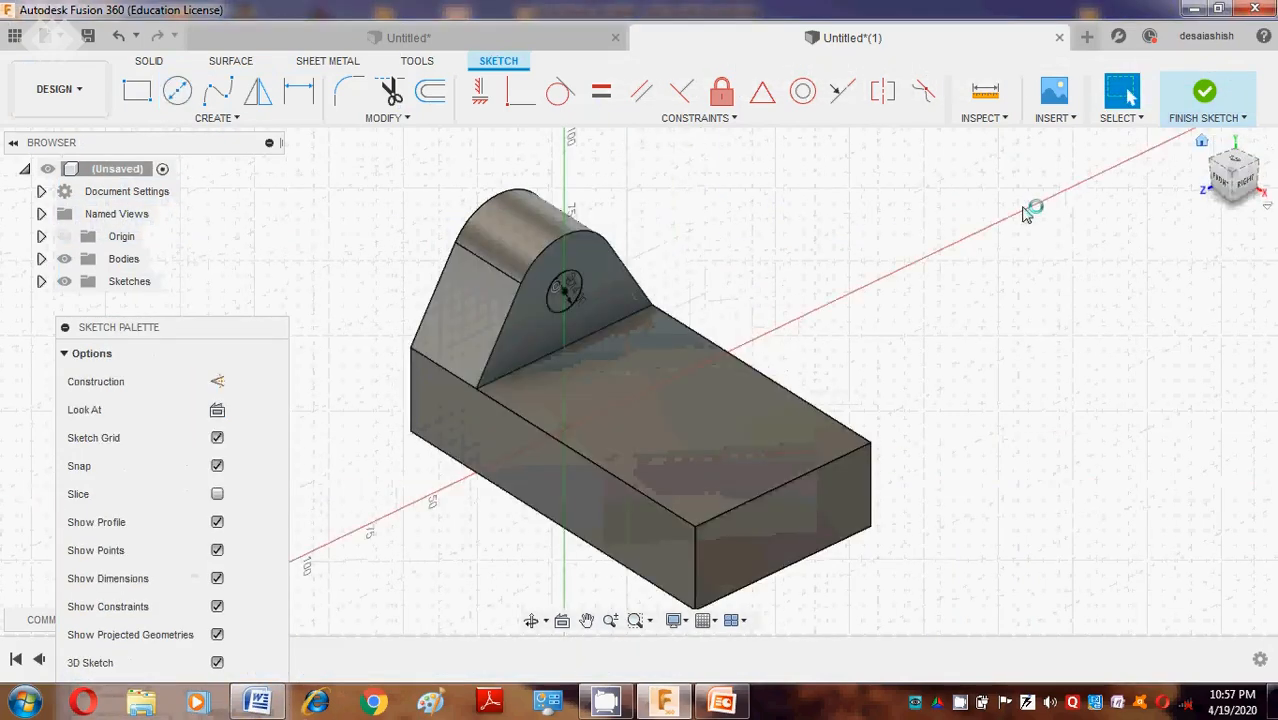
left_click(795, 95)
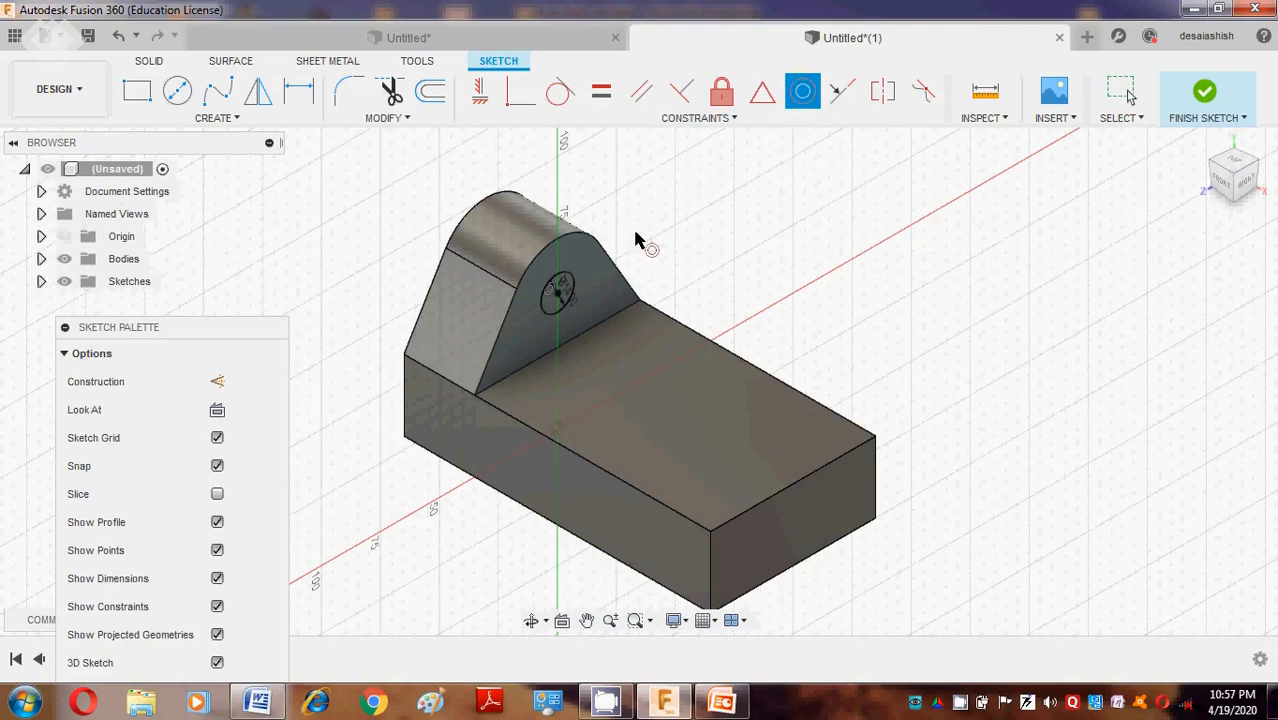
left_click(571, 289)
left_click(562, 243)
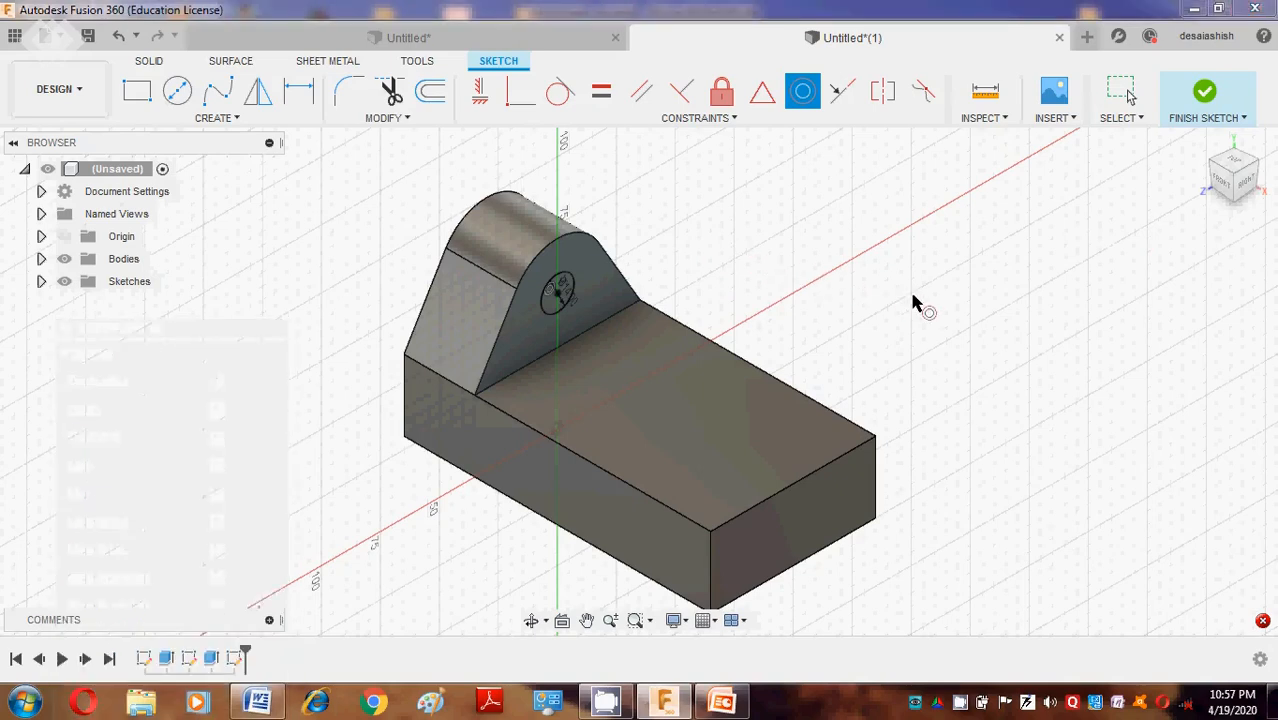
Extrude the 14 mm circle -75 mm as a cut through the lug.
key("e")
left_click(564, 298)
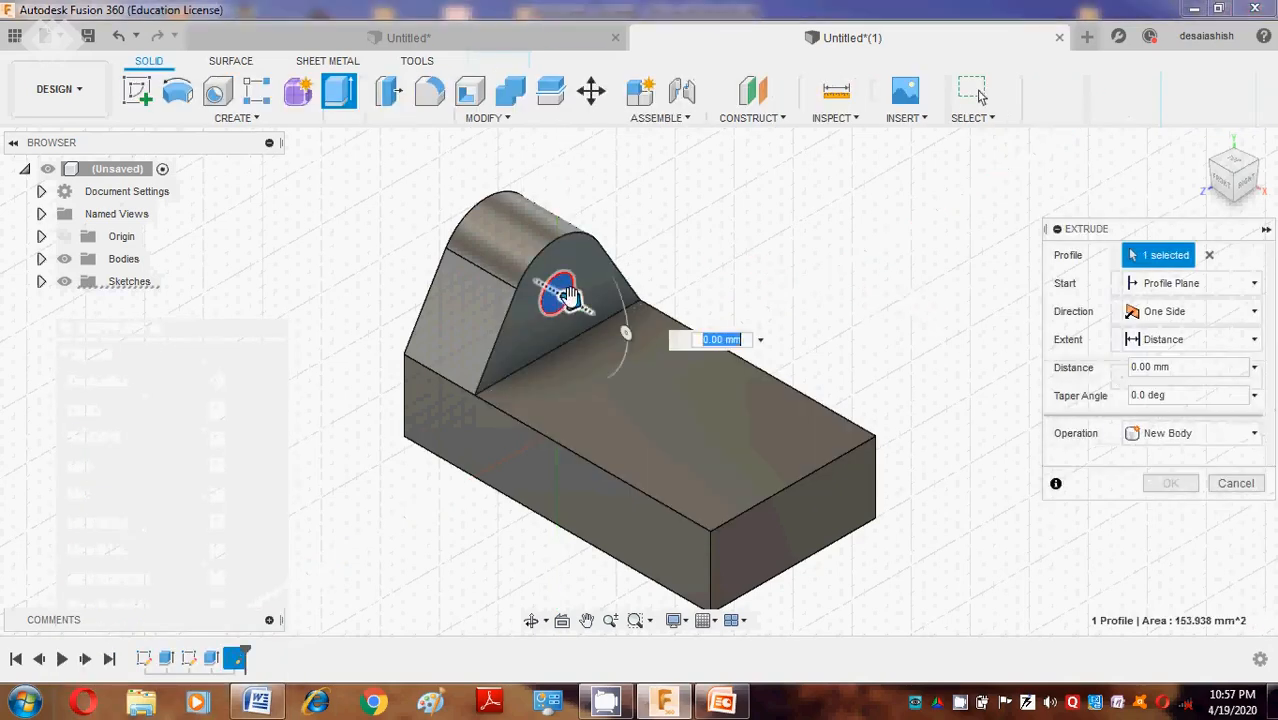
left_click_drag(567, 300, 365, 178)
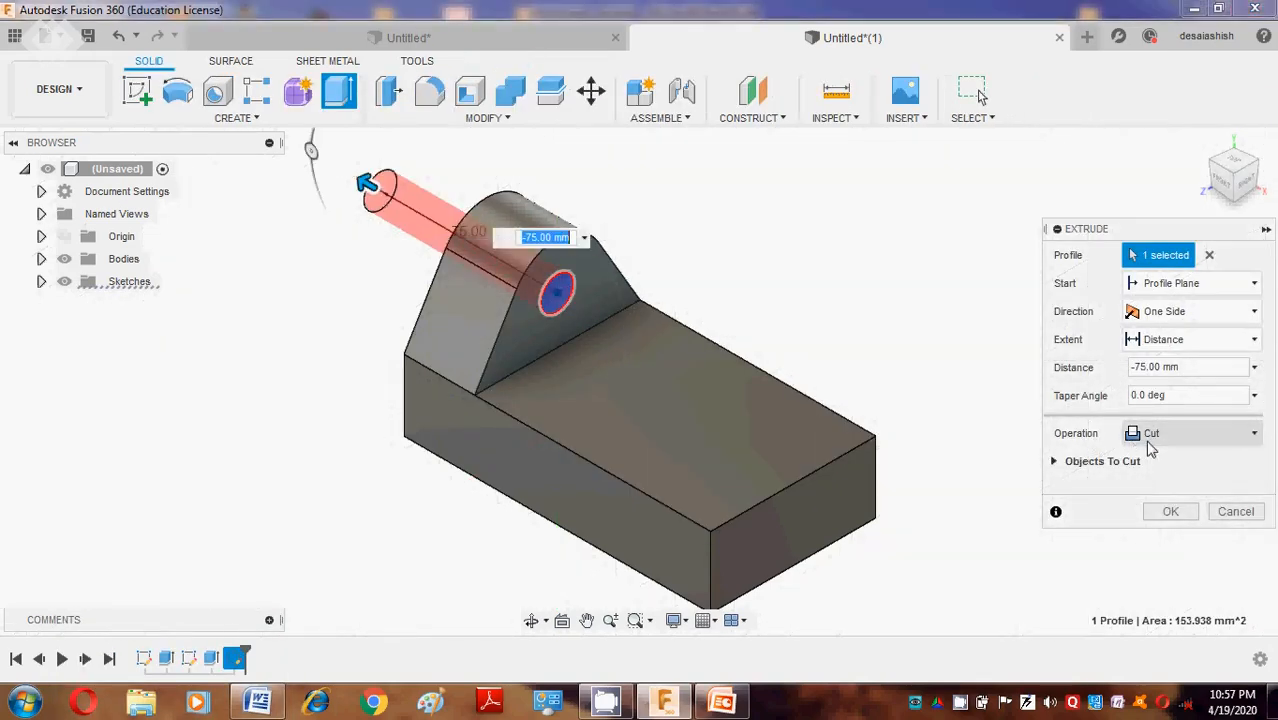
left_click(1172, 512)
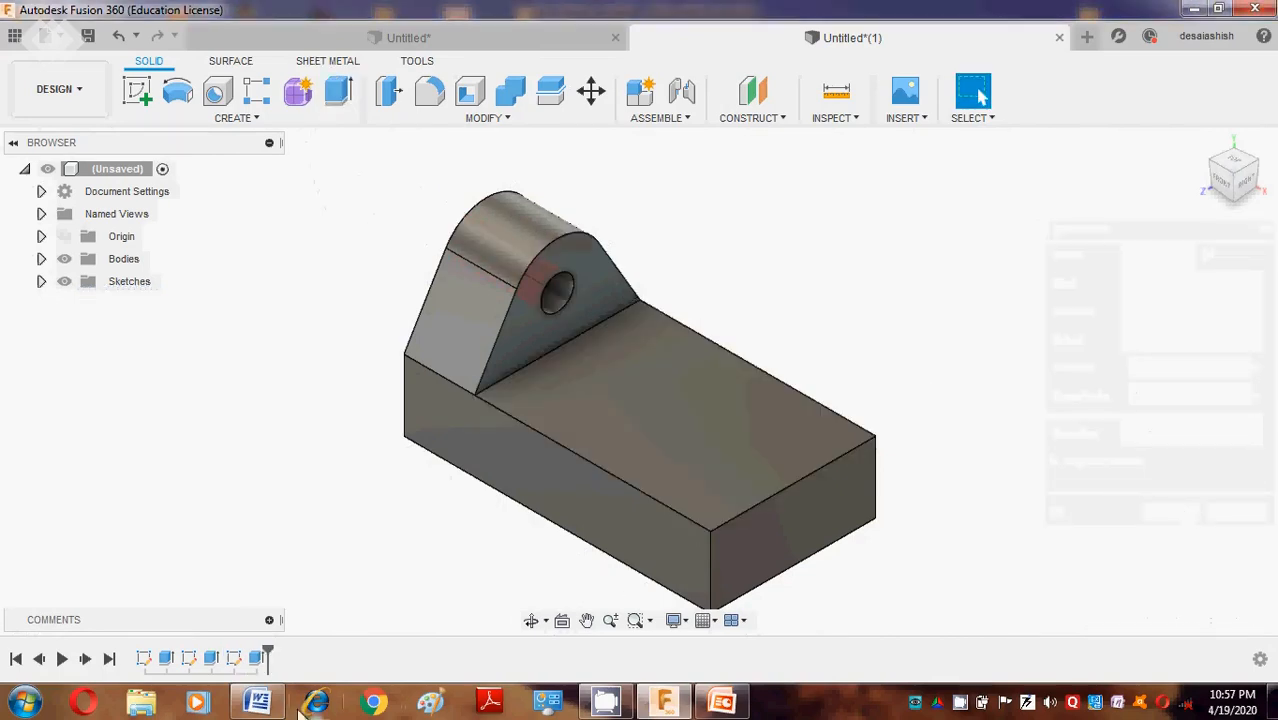
Check the slot dimensions in the Word drawing and start a sketch on the base's upper face in Fusion 360.
left_click(262, 703)
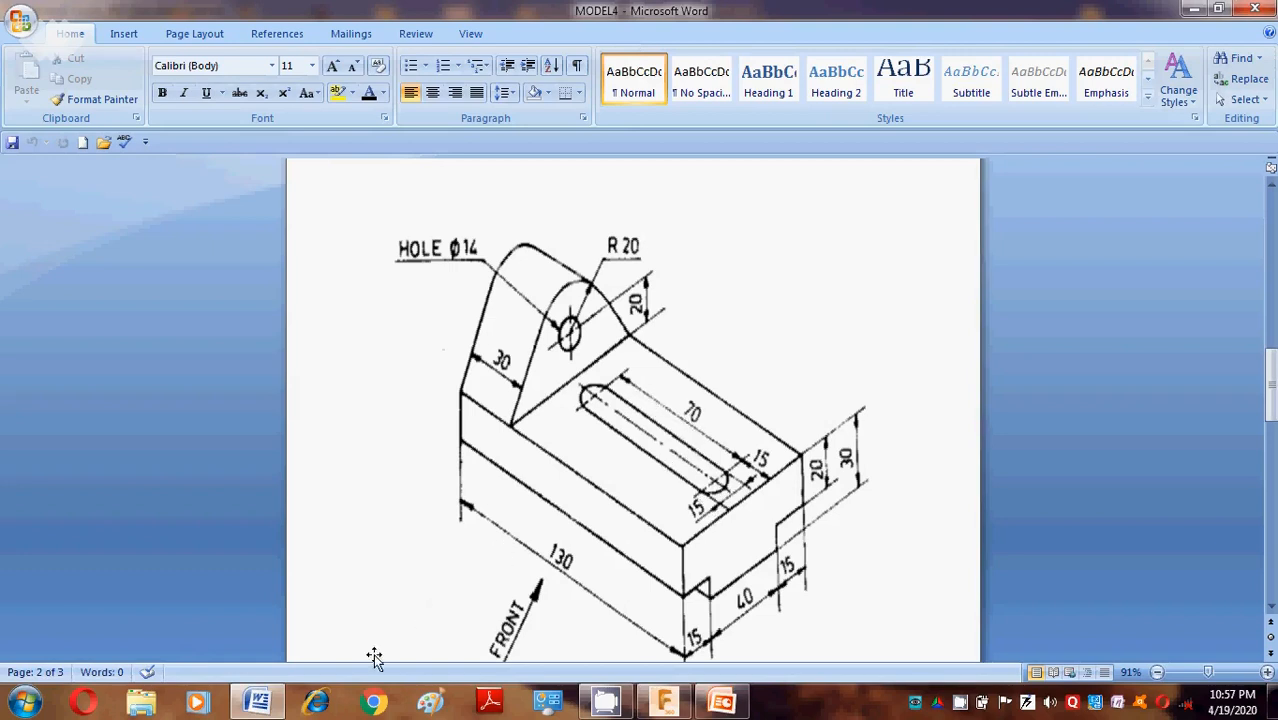
left_click(284, 702)
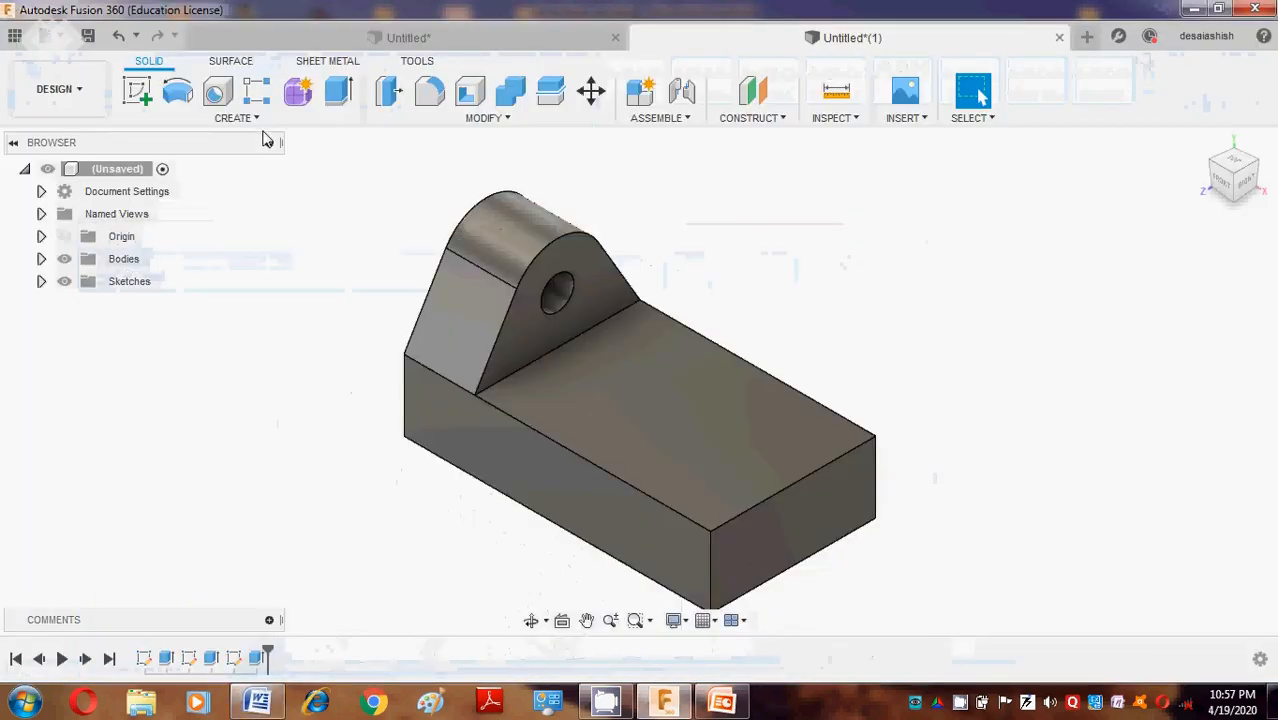
left_click(138, 92)
left_click(671, 462)
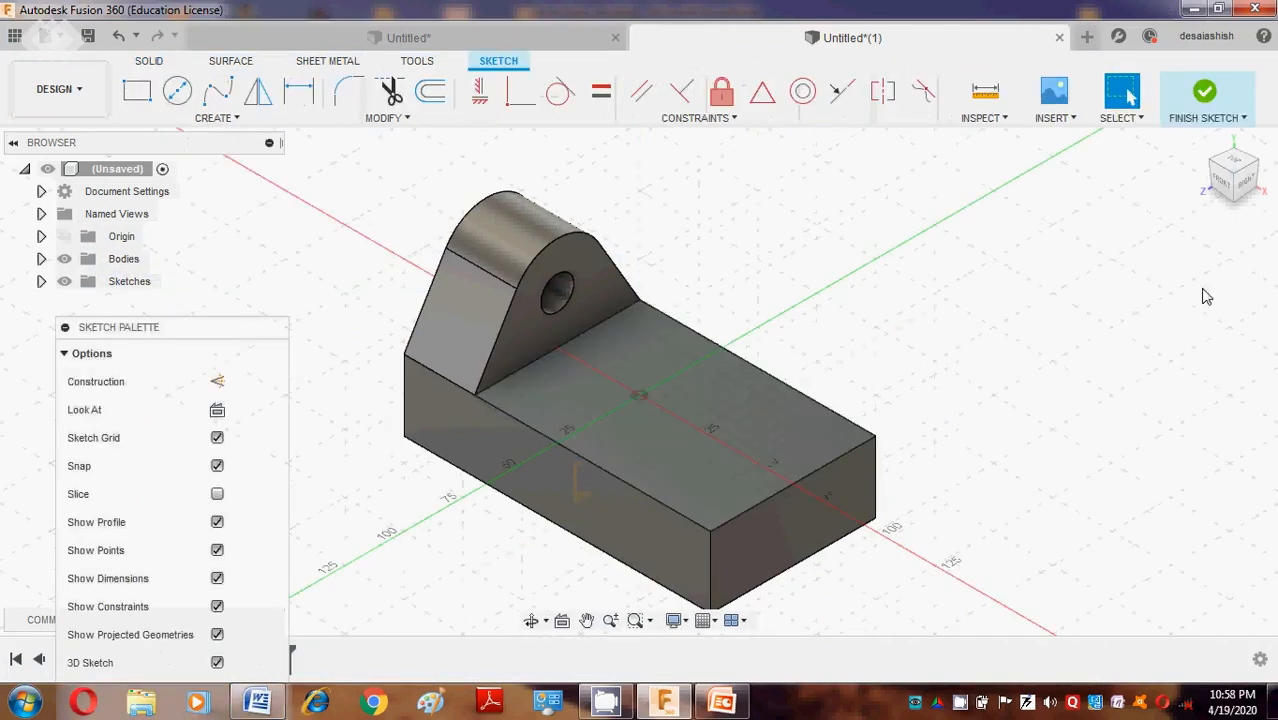
left_click(1246, 158)
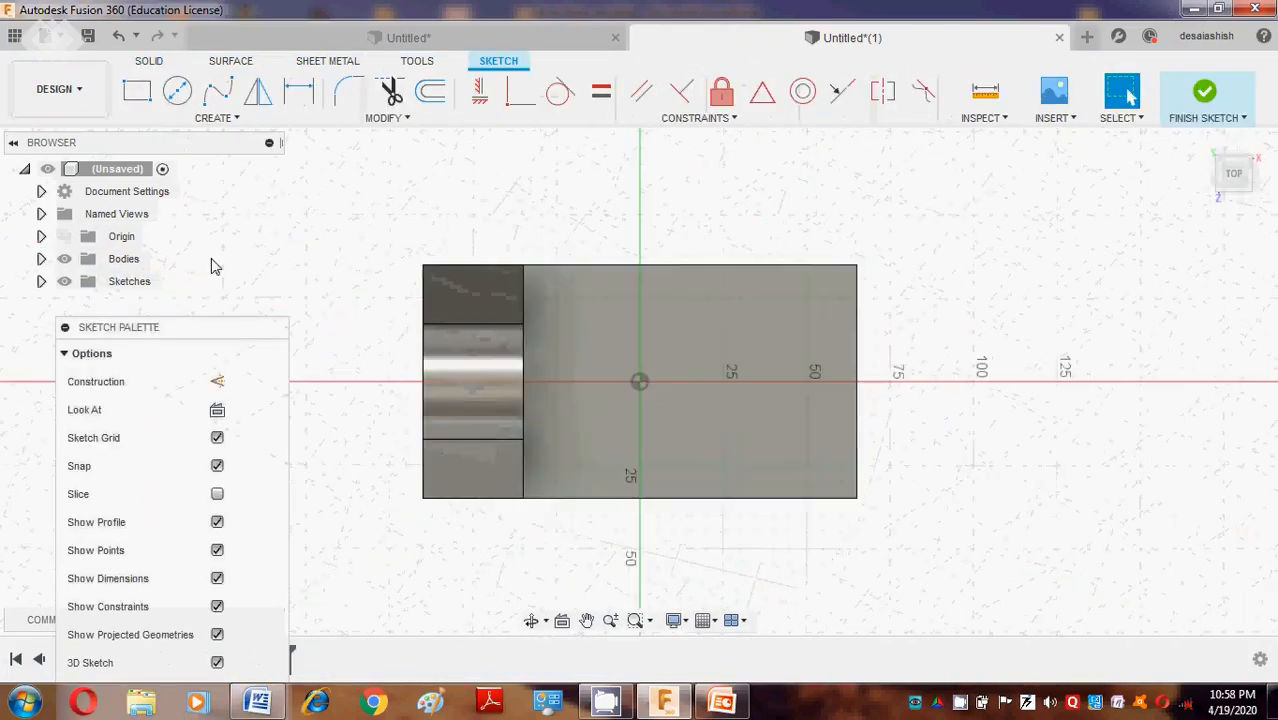
Draw a horizontal center-to-center slot on the base's centreline, 70 mm between arc centres and 15 mm wide.
left_click(214, 120)
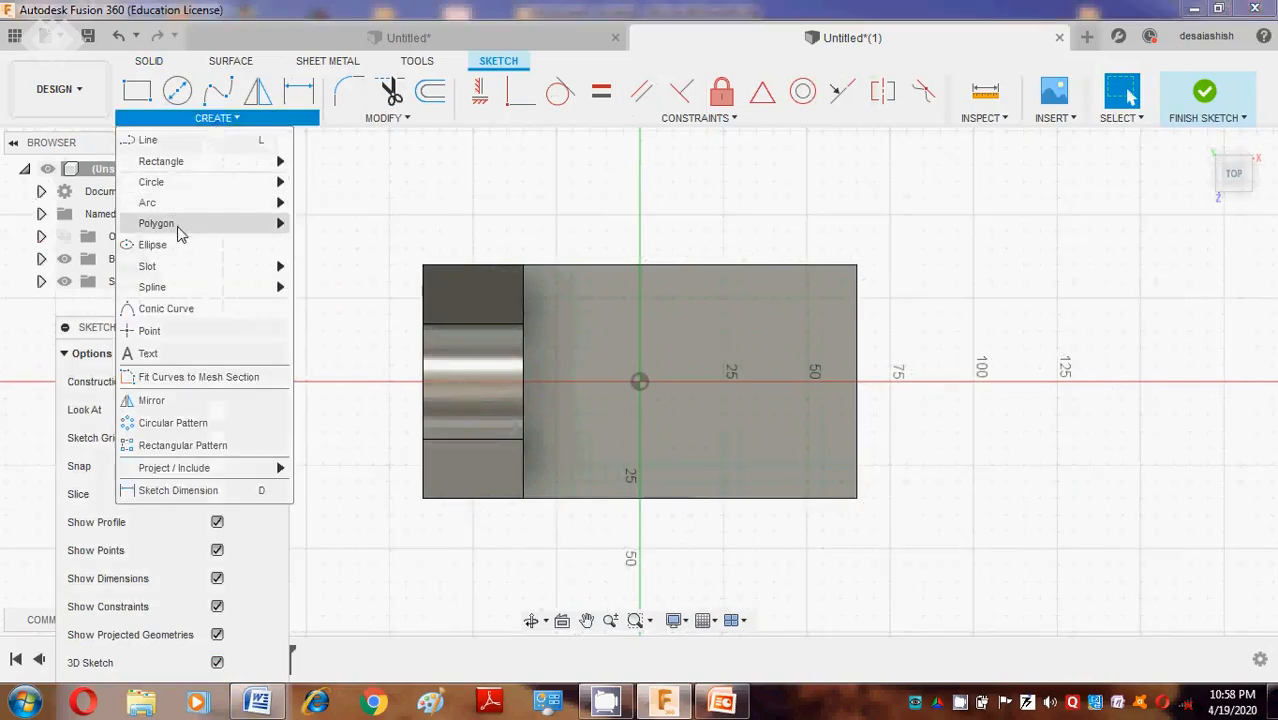
mouse_move(190, 266)
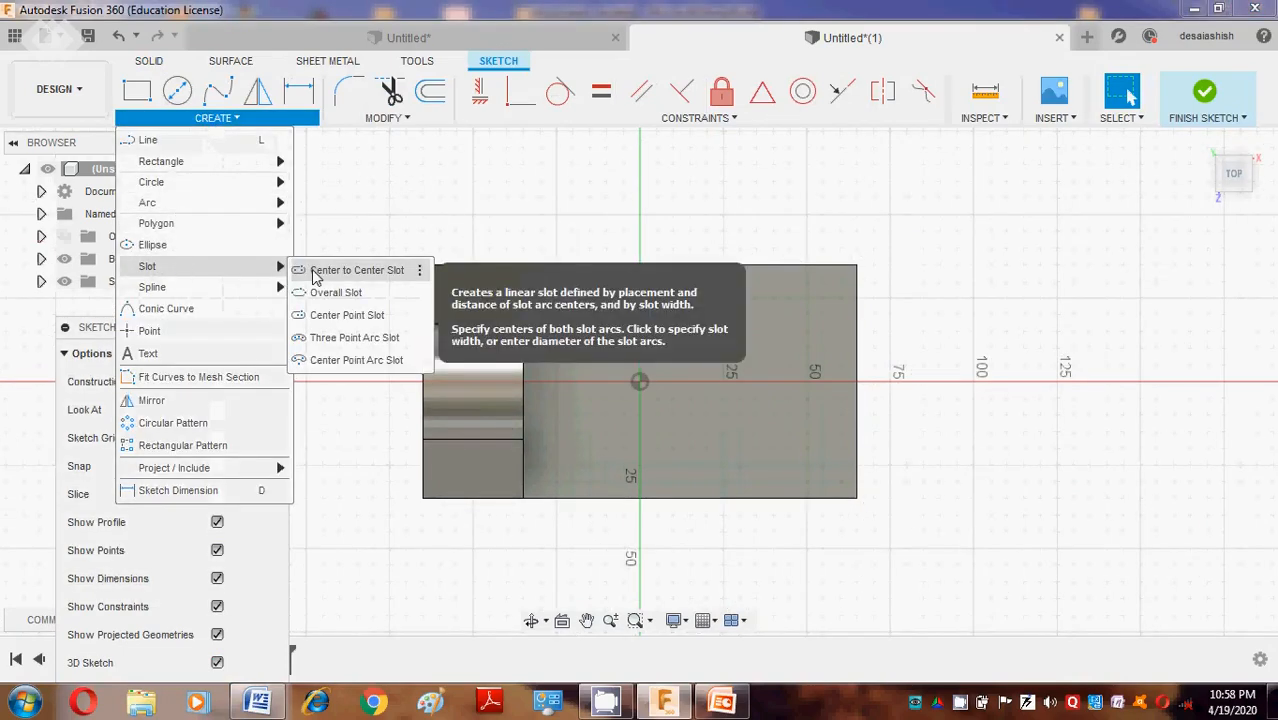
left_click(330, 267)
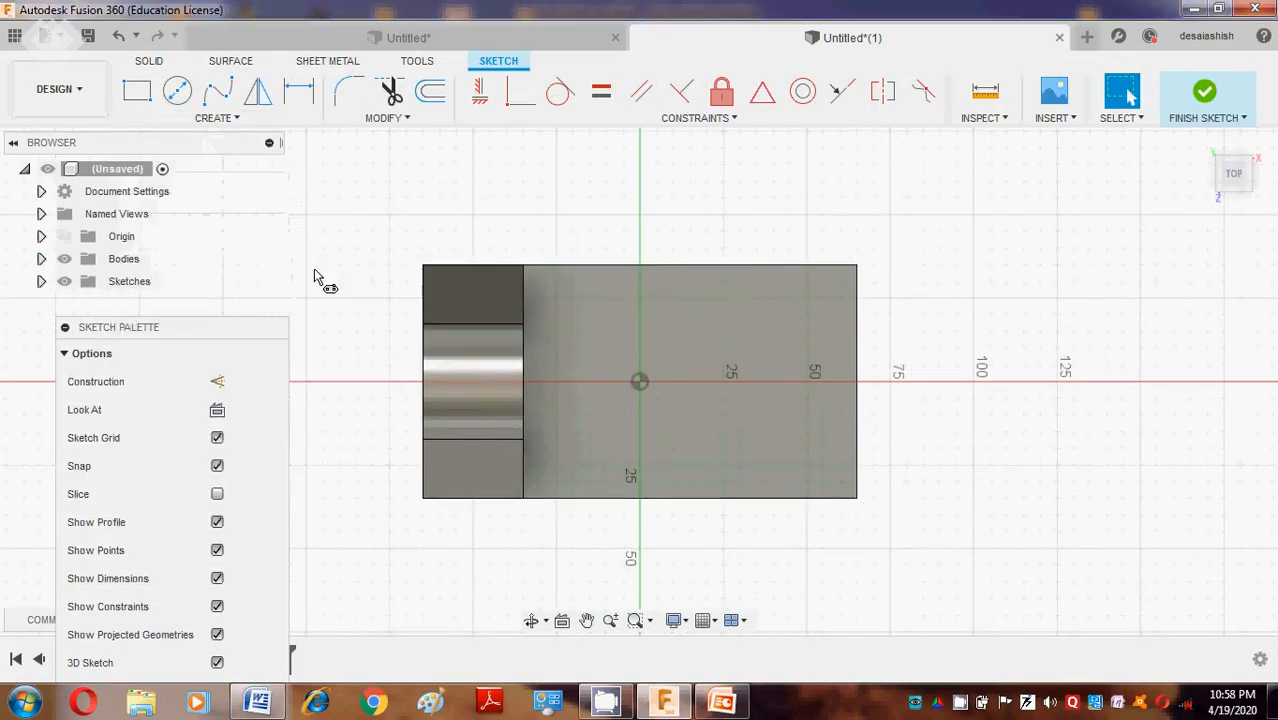
left_click(811, 386)
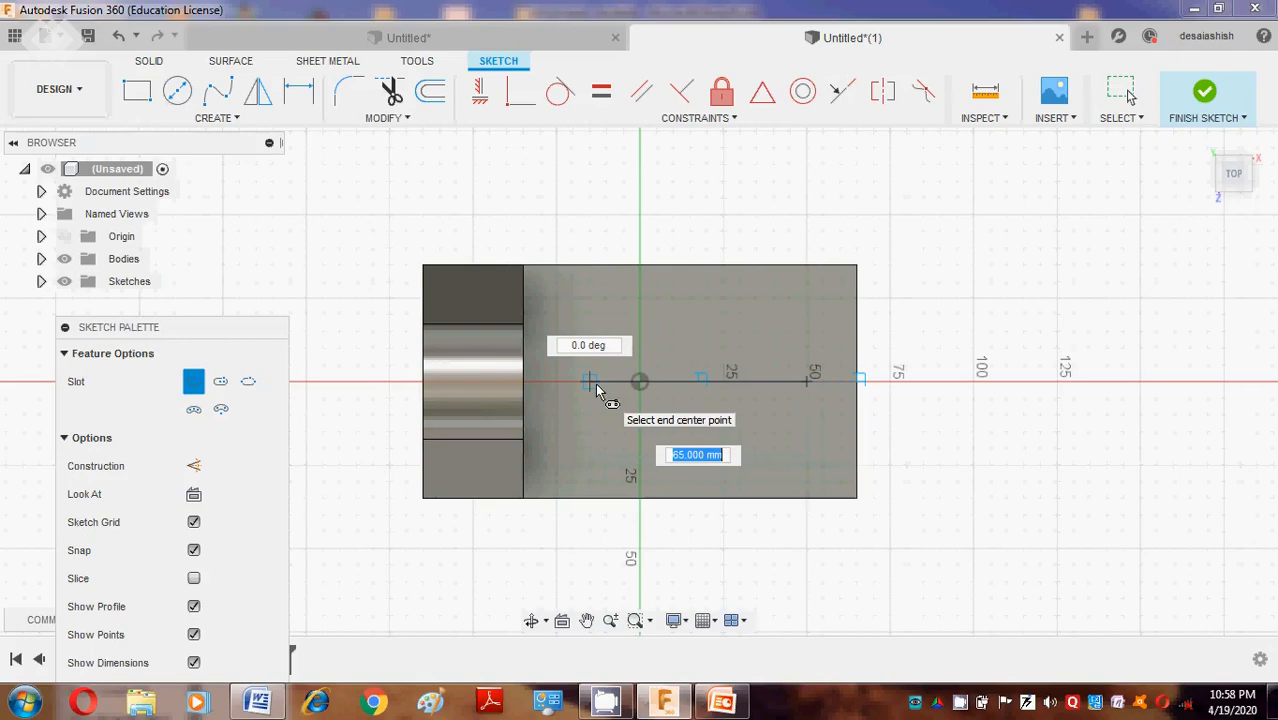
type("70")
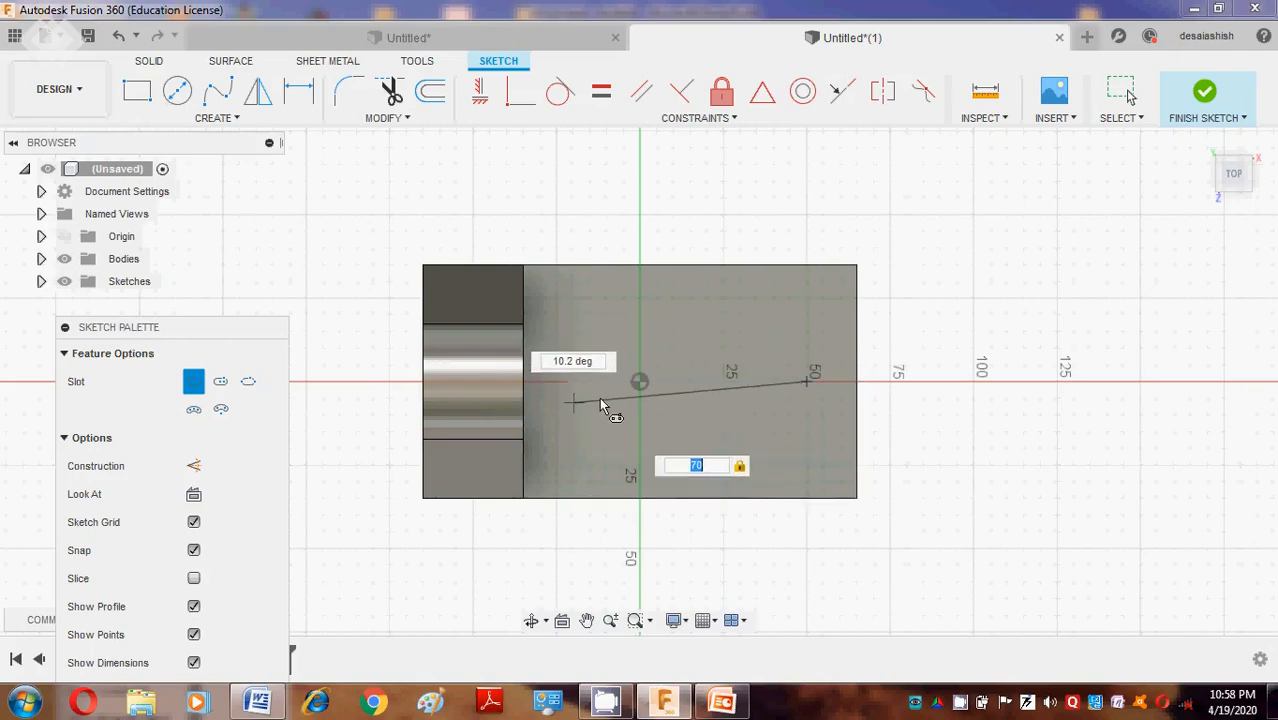
left_click(585, 386)
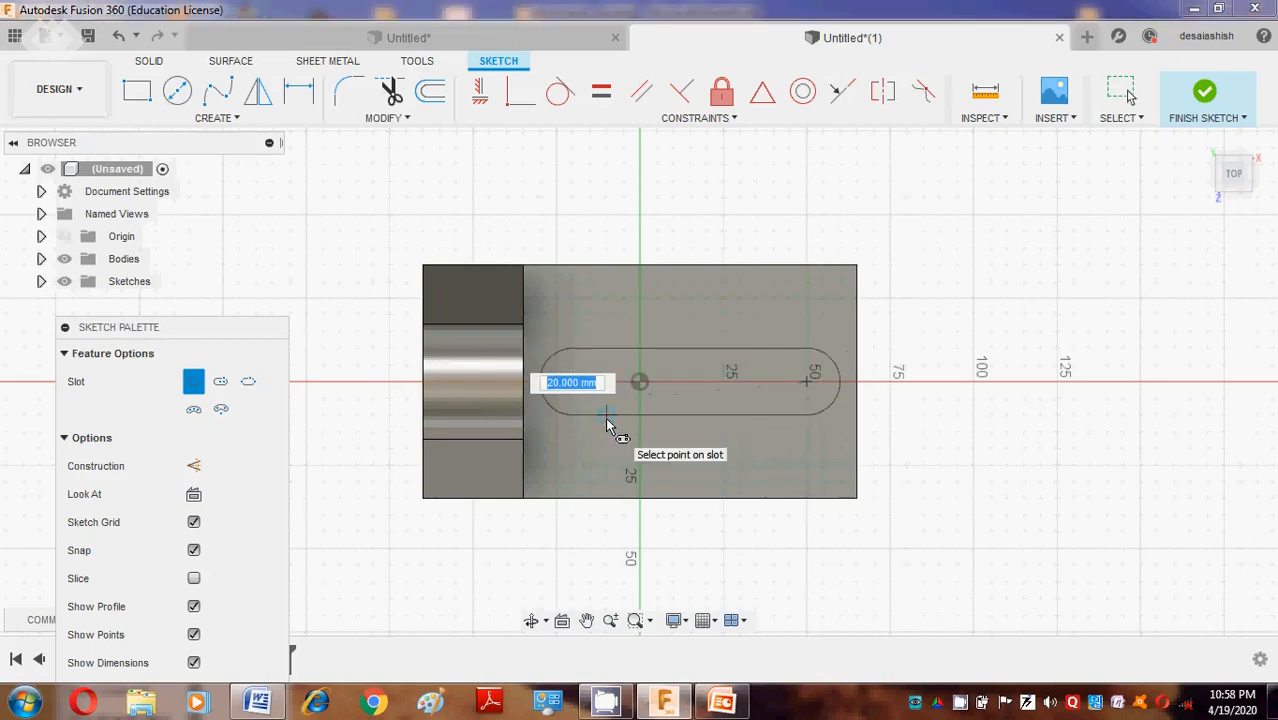
type("15")
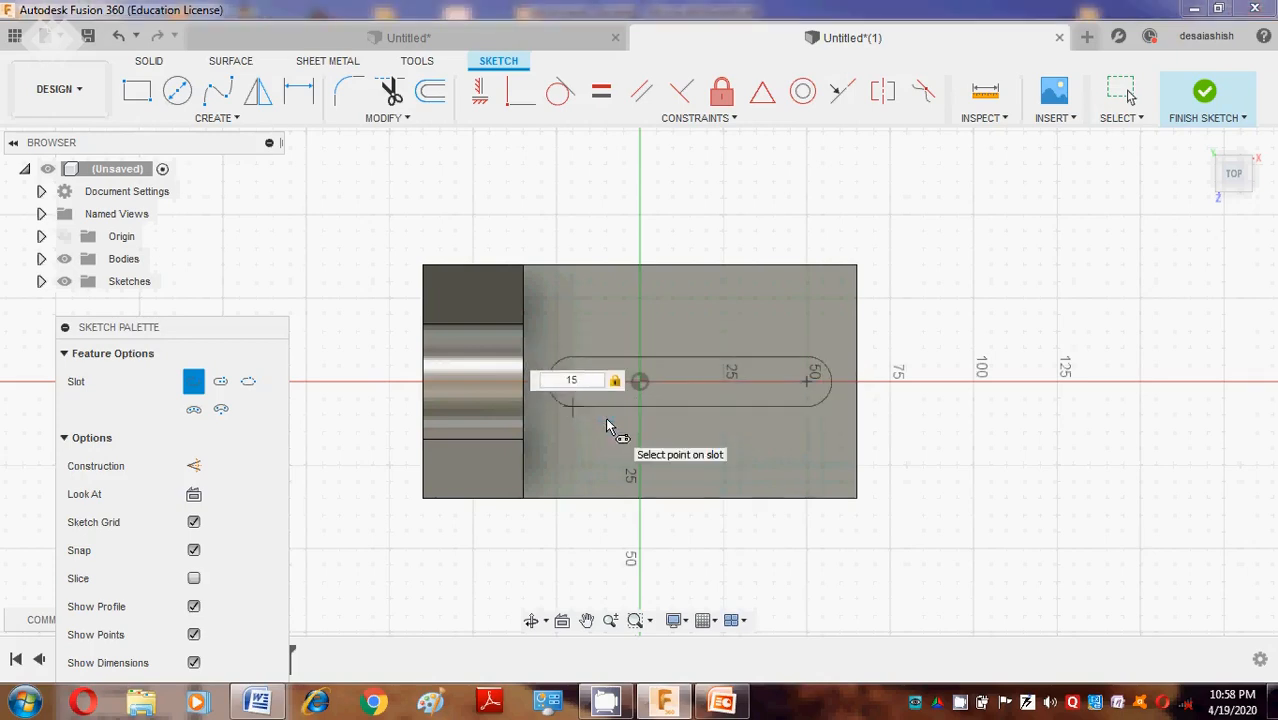
key("Return")
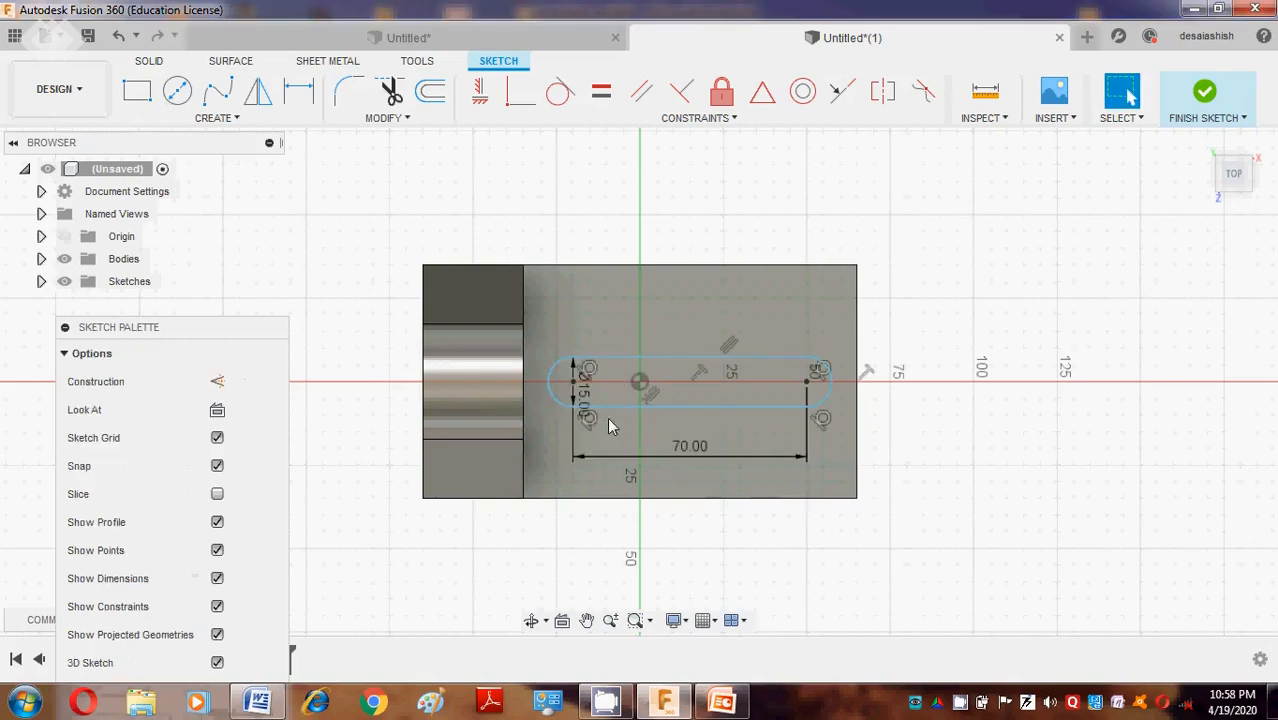
Dimension the distance from the slot's outer arc centre to the base's end edge opposite the lug.
left_click(299, 91)
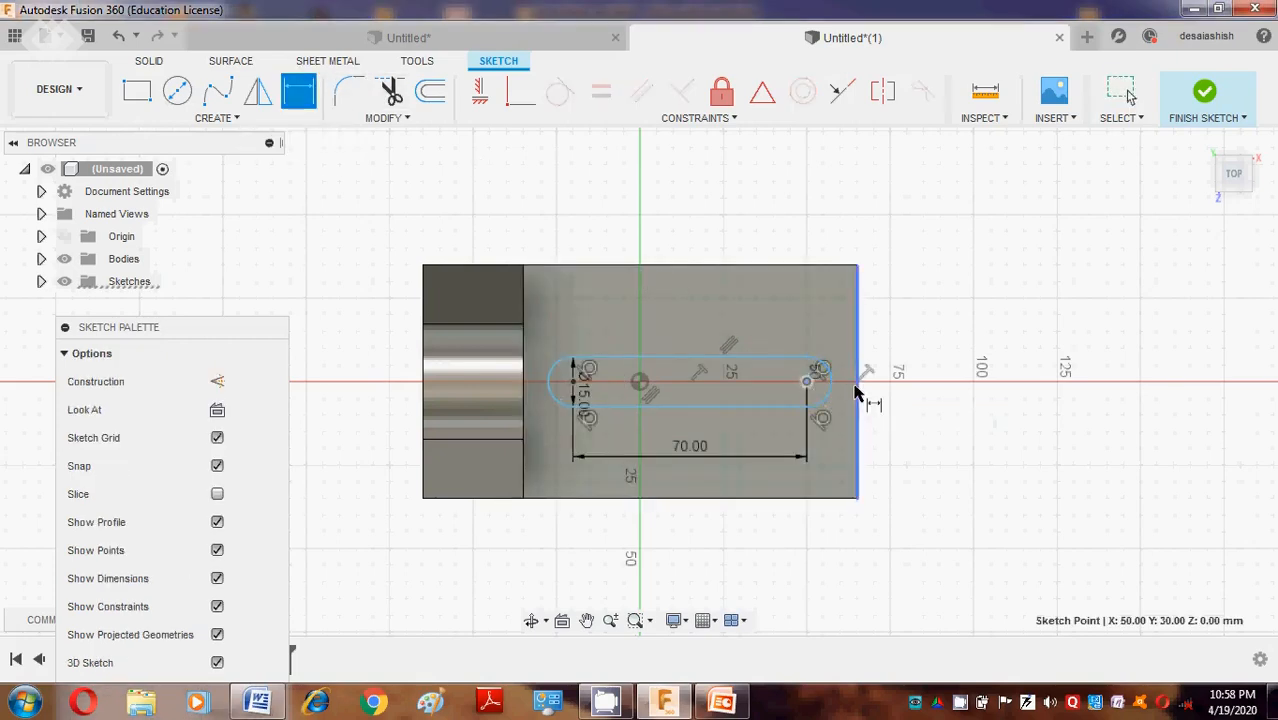
left_click(858, 388)
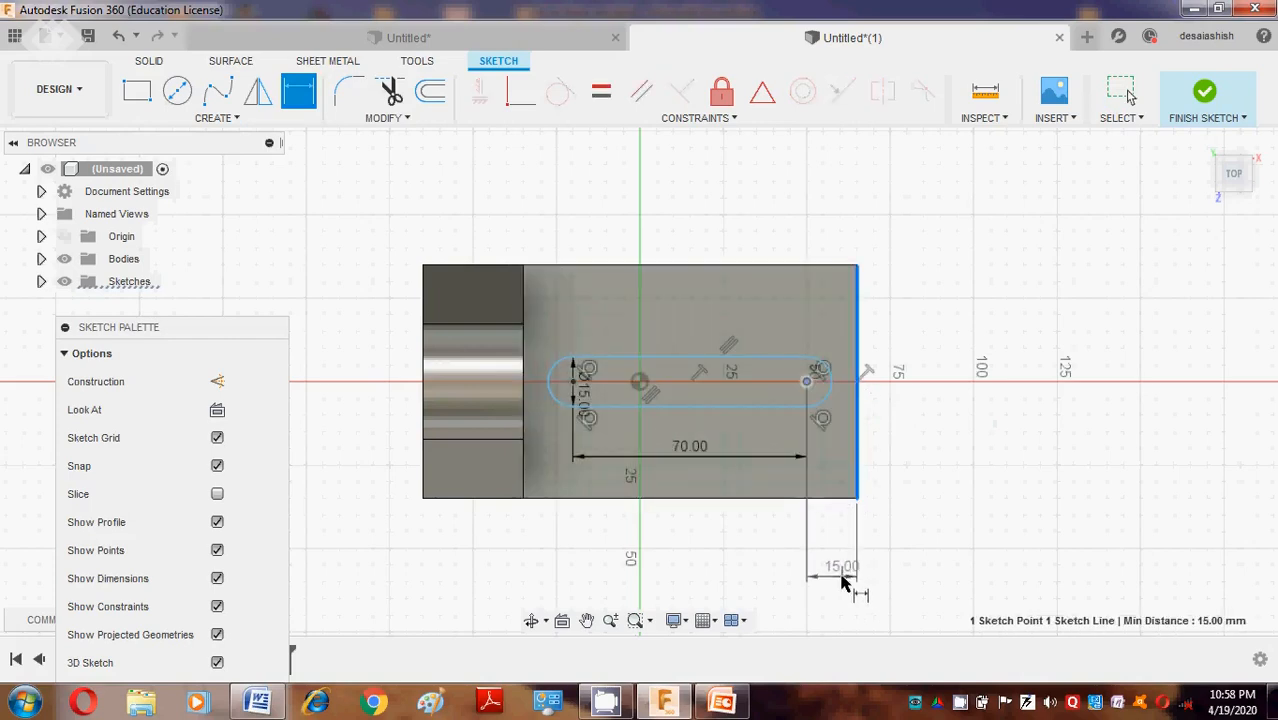
left_click(852, 580)
key("Return")
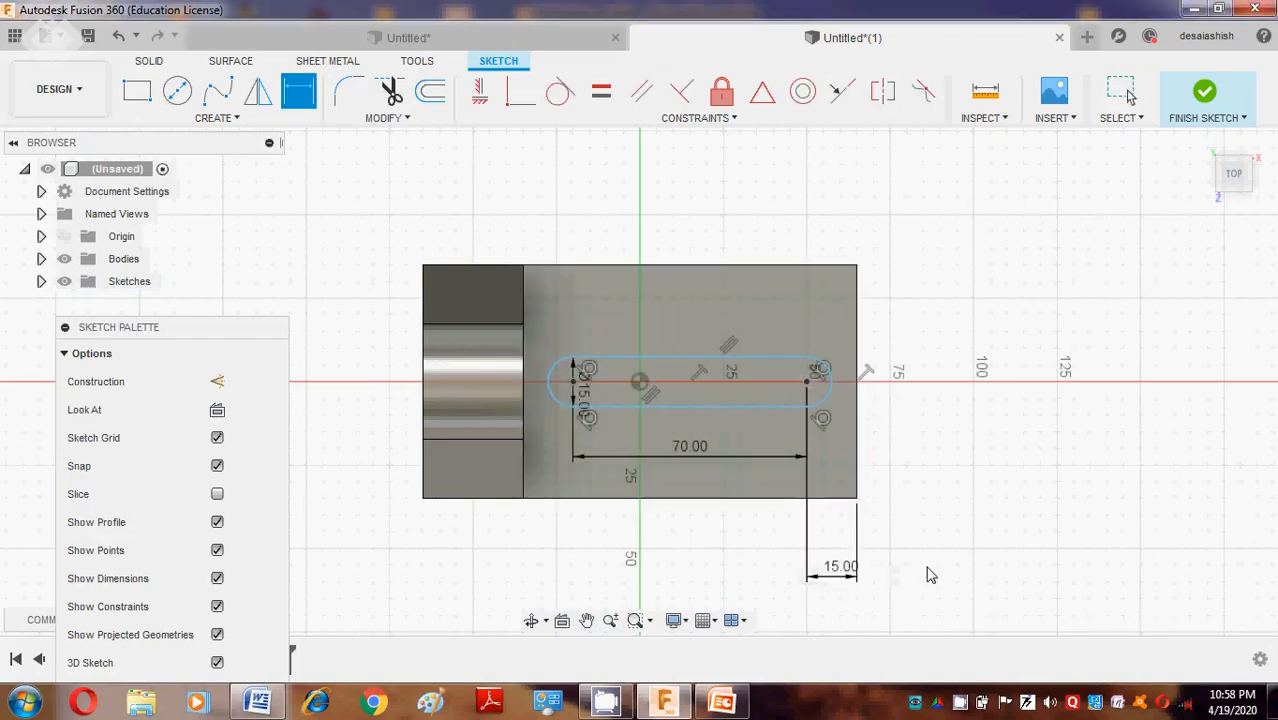
Extrude the slot profile -85 mm as a cut through the base.
left_click(1212, 155)
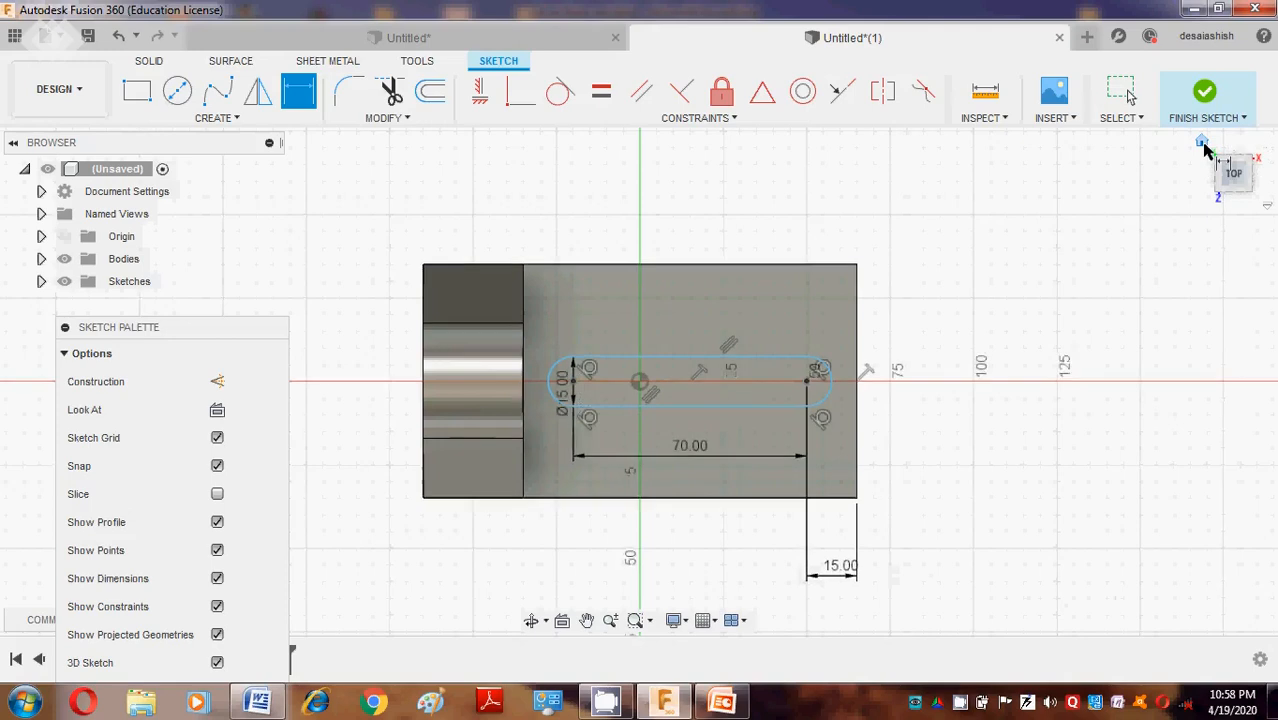
key("e")
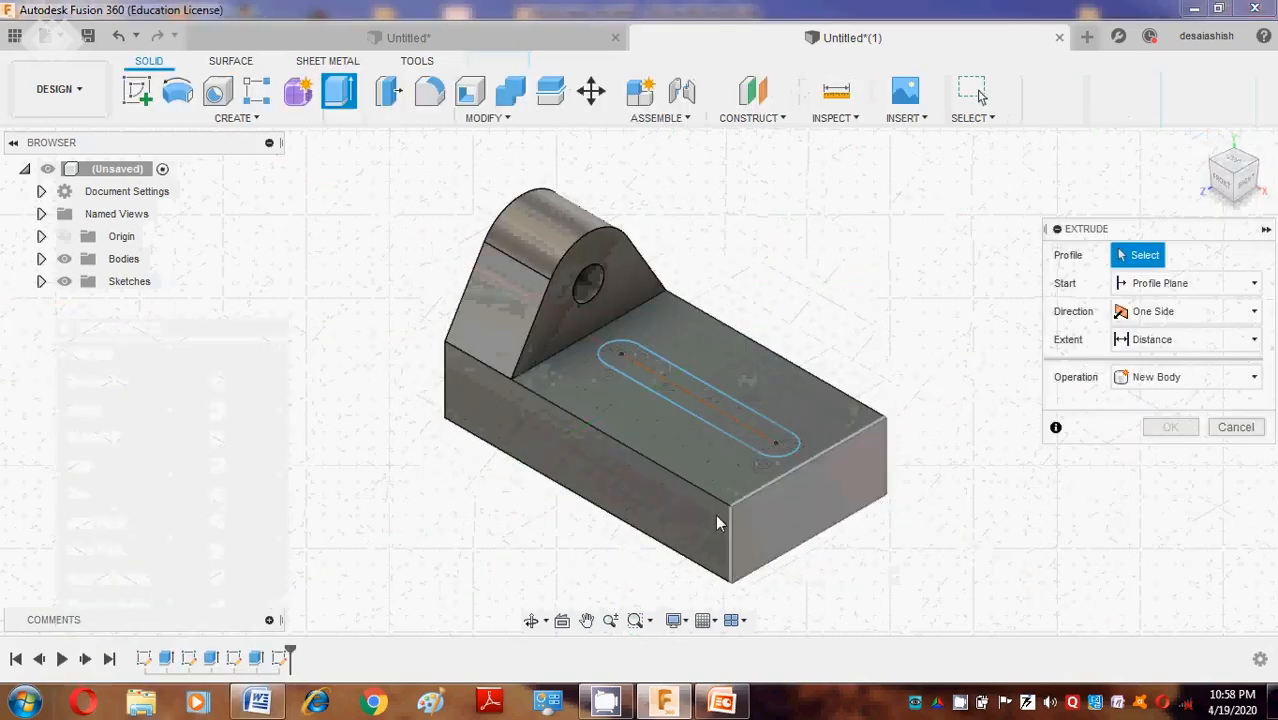
left_click(723, 428)
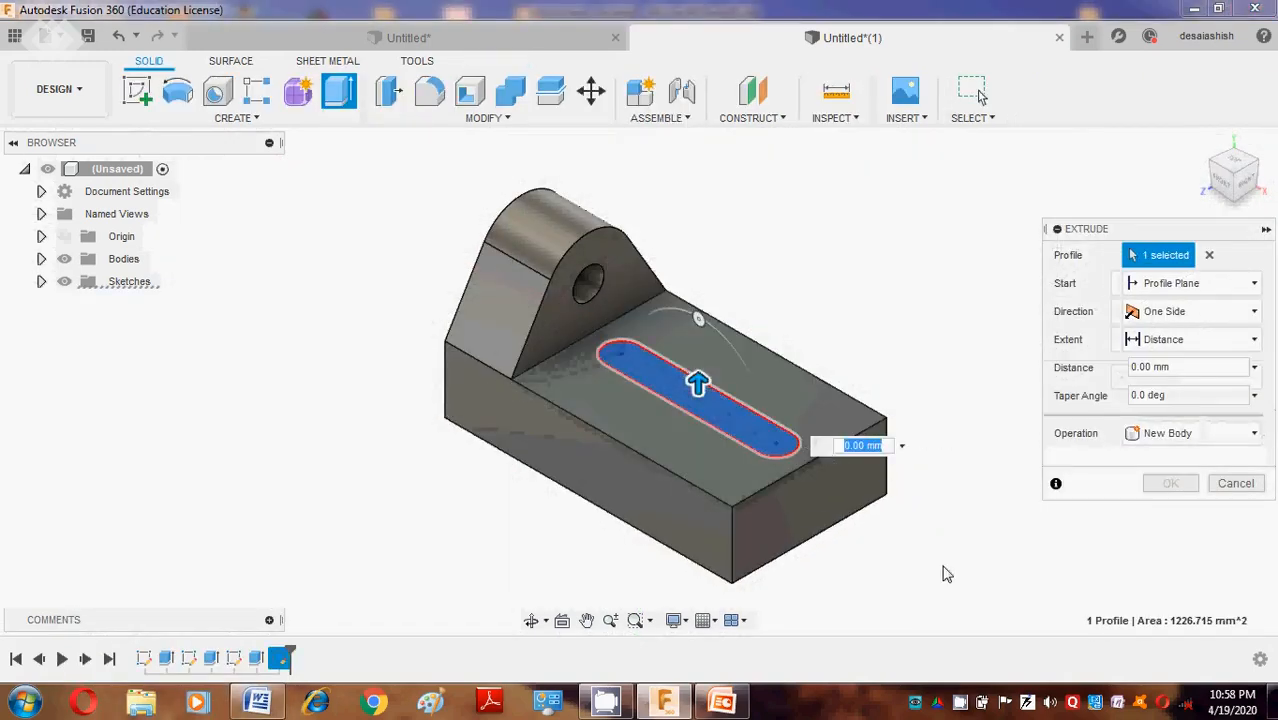
left_click_drag(698, 383, 698, 620)
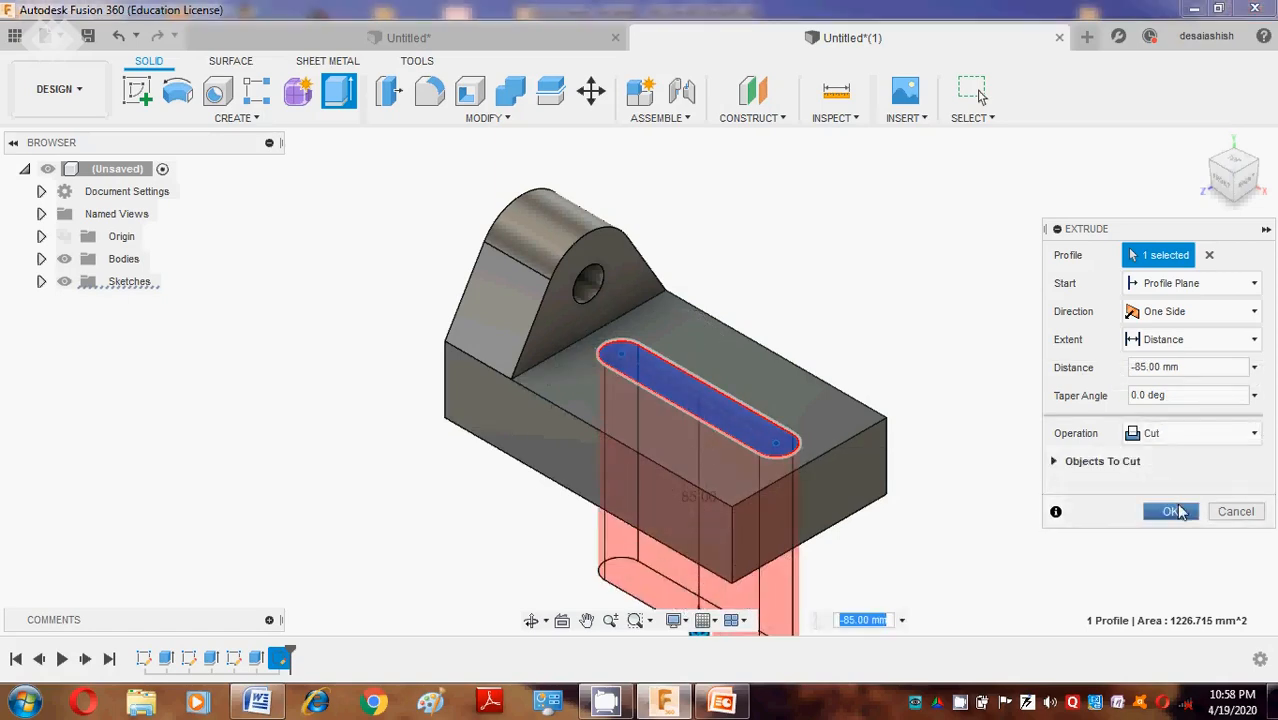
left_click(1175, 512)
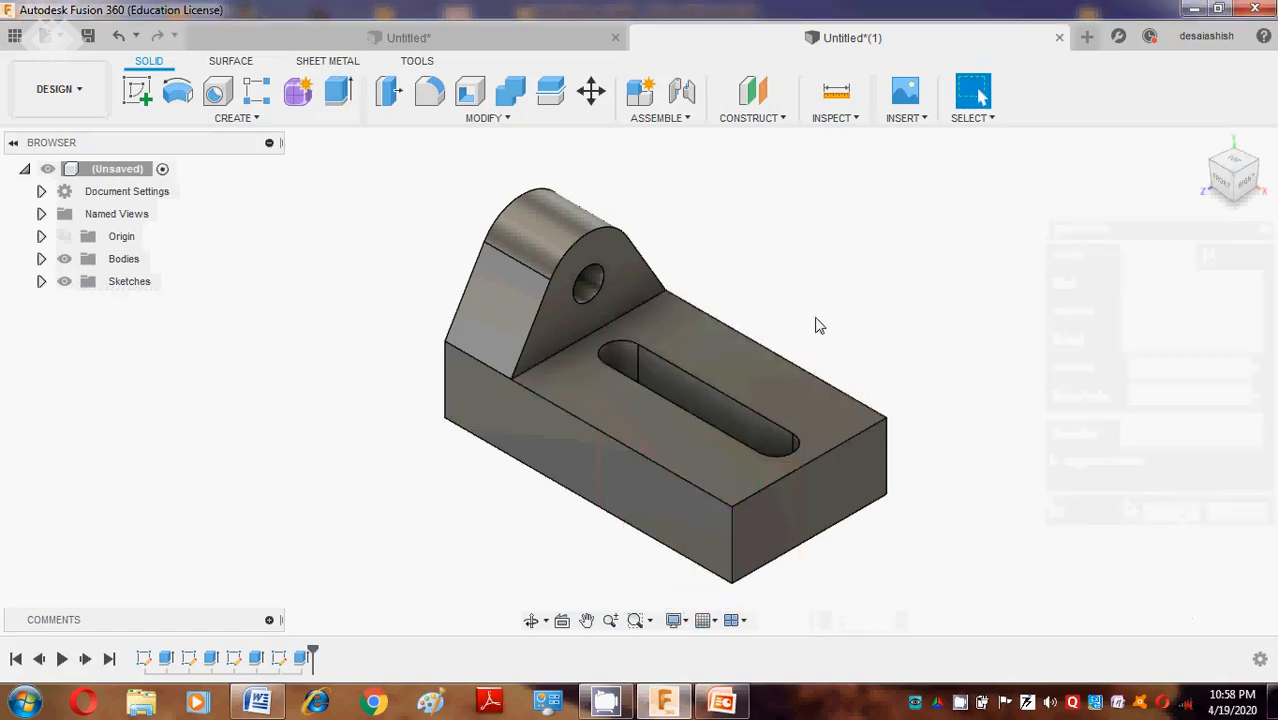
Check the bottom cut-out sizes in the Word drawing and start a sketch on the base's end face opposite the lug.
left_click(262, 703)
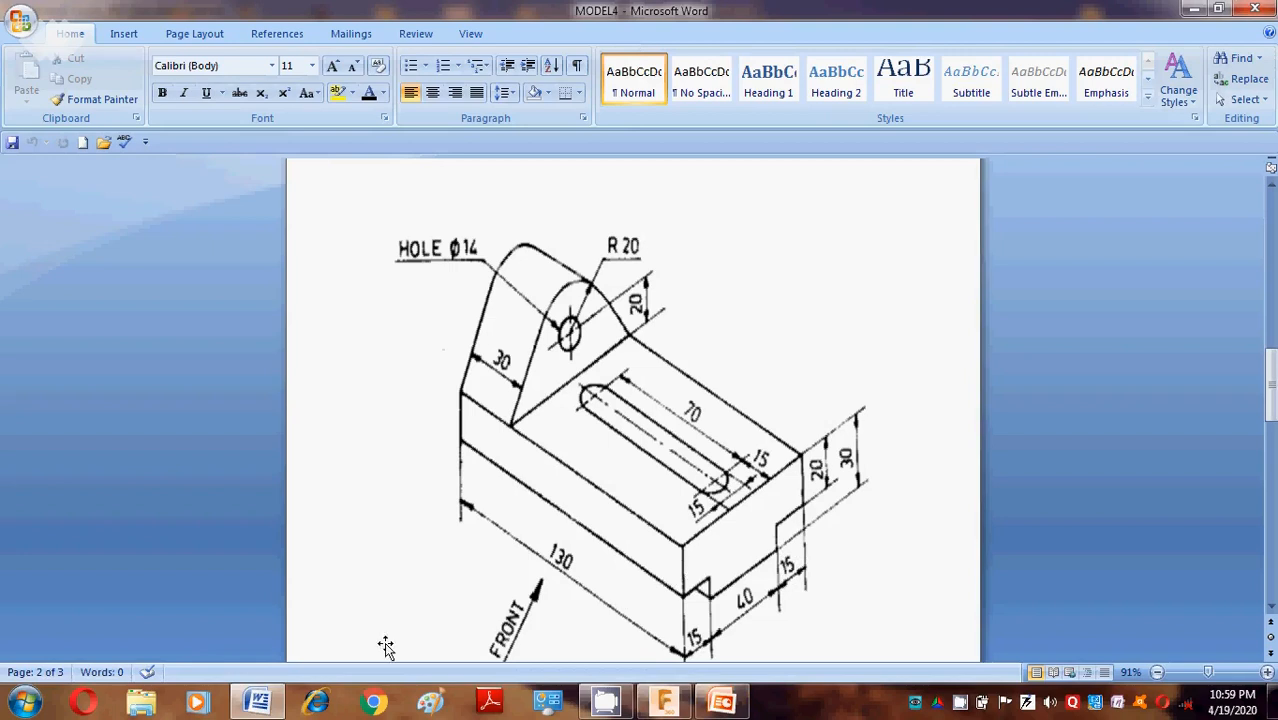
left_click(262, 704)
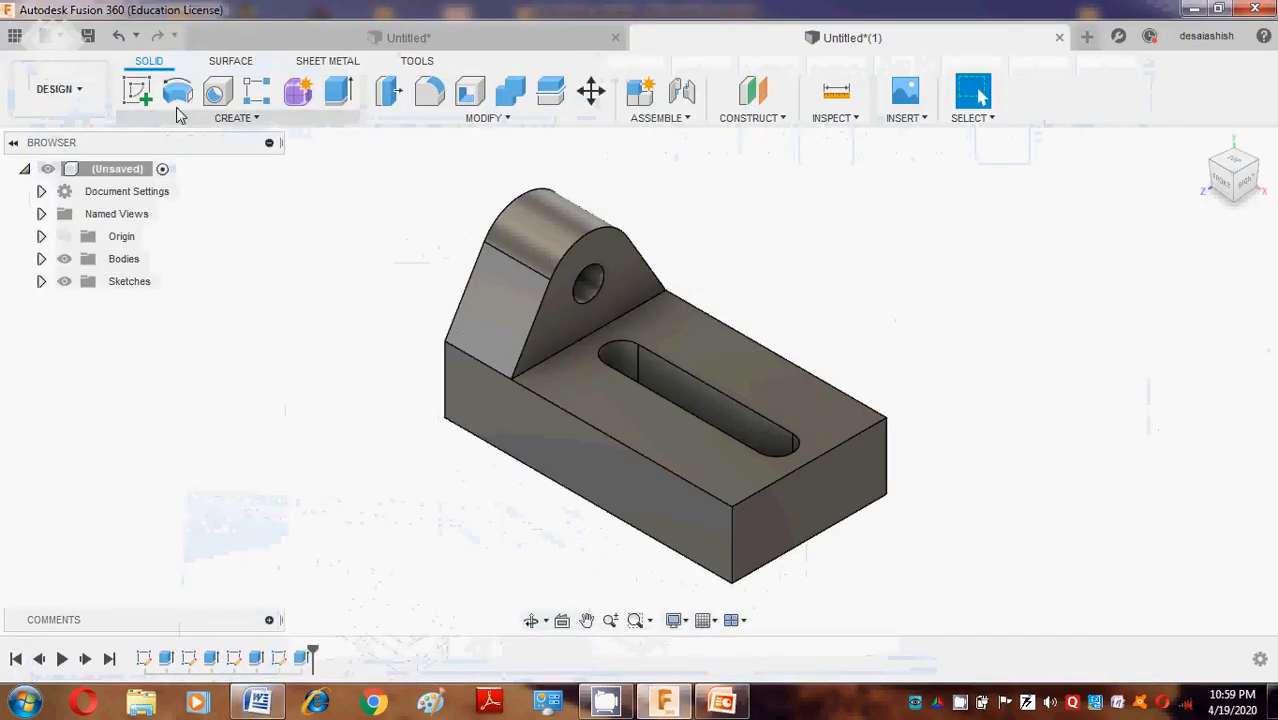
left_click(140, 93)
left_click(745, 532)
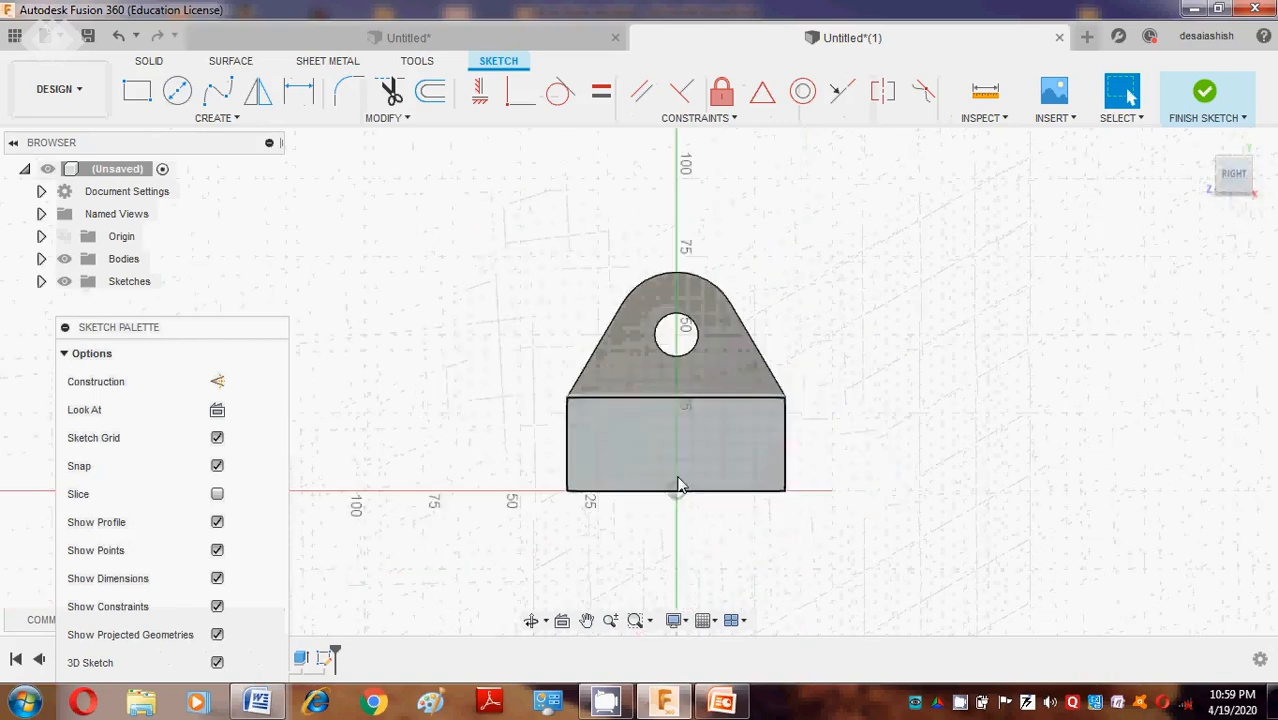
Draw a two-point rectangle 15 mm wide and 10 mm high from the end face's lower front corner.
left_click(215, 118)
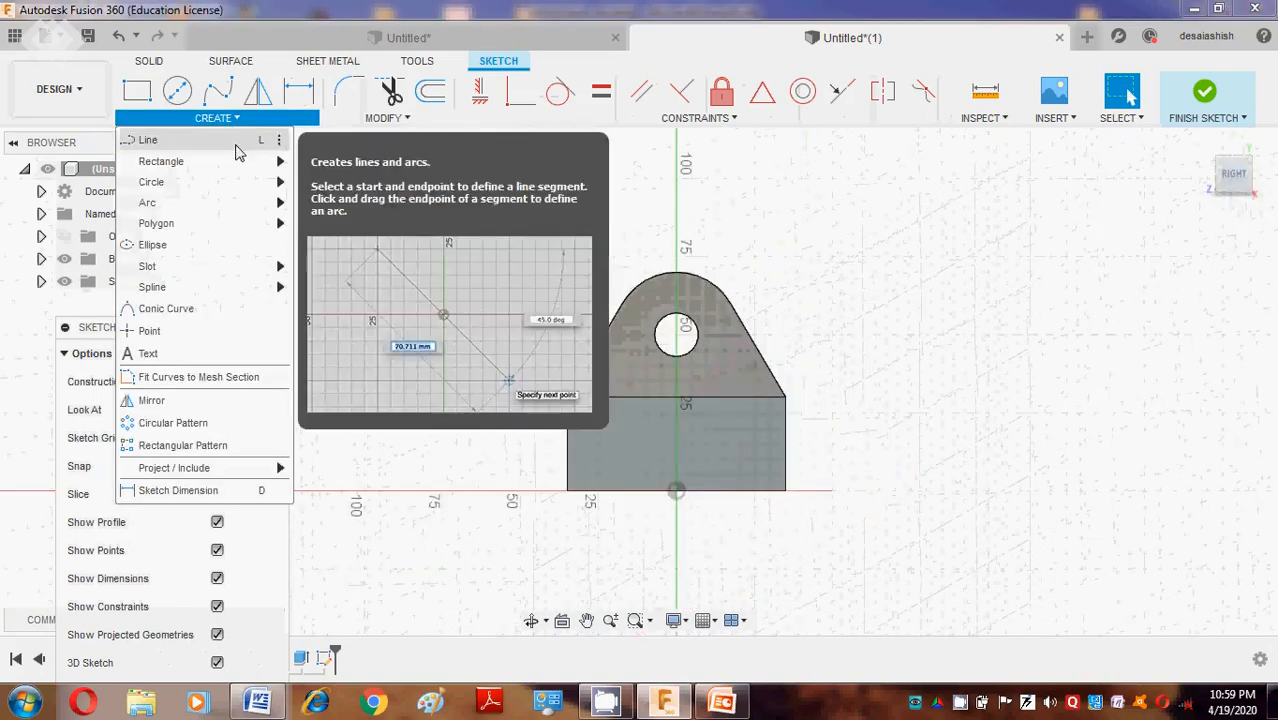
mouse_move(240, 163)
left_click(312, 166)
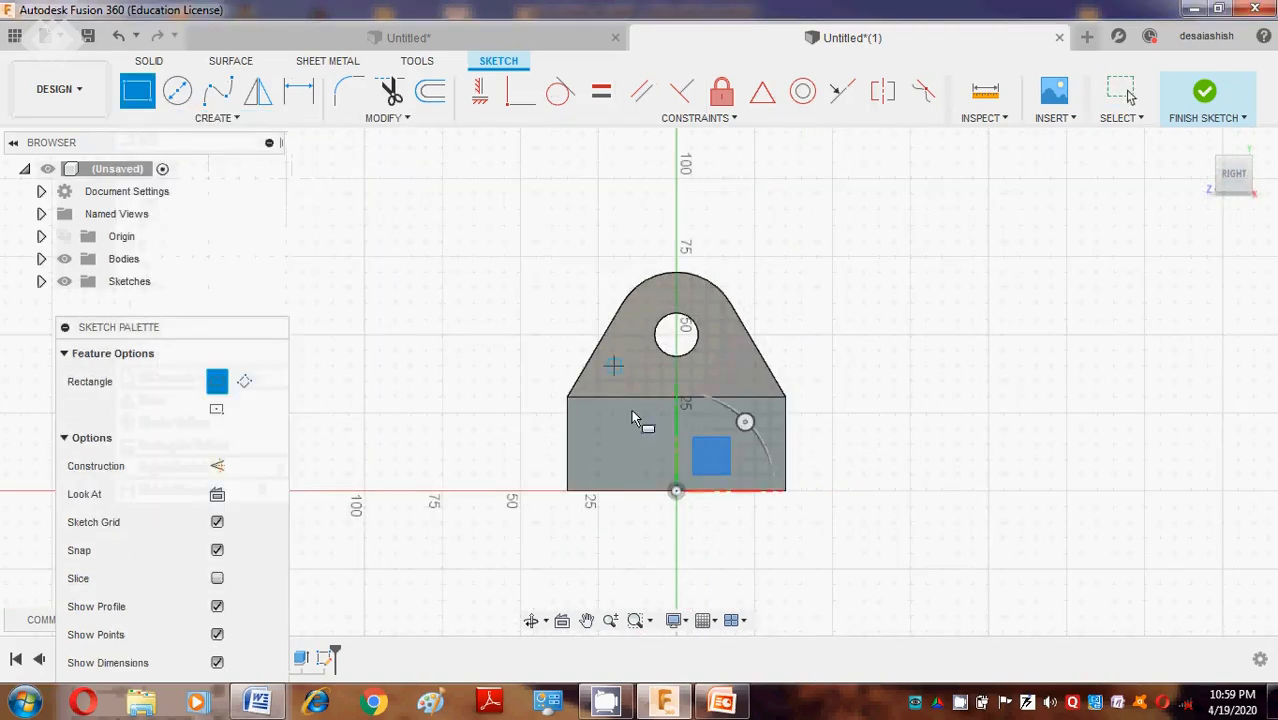
left_click(567, 492)
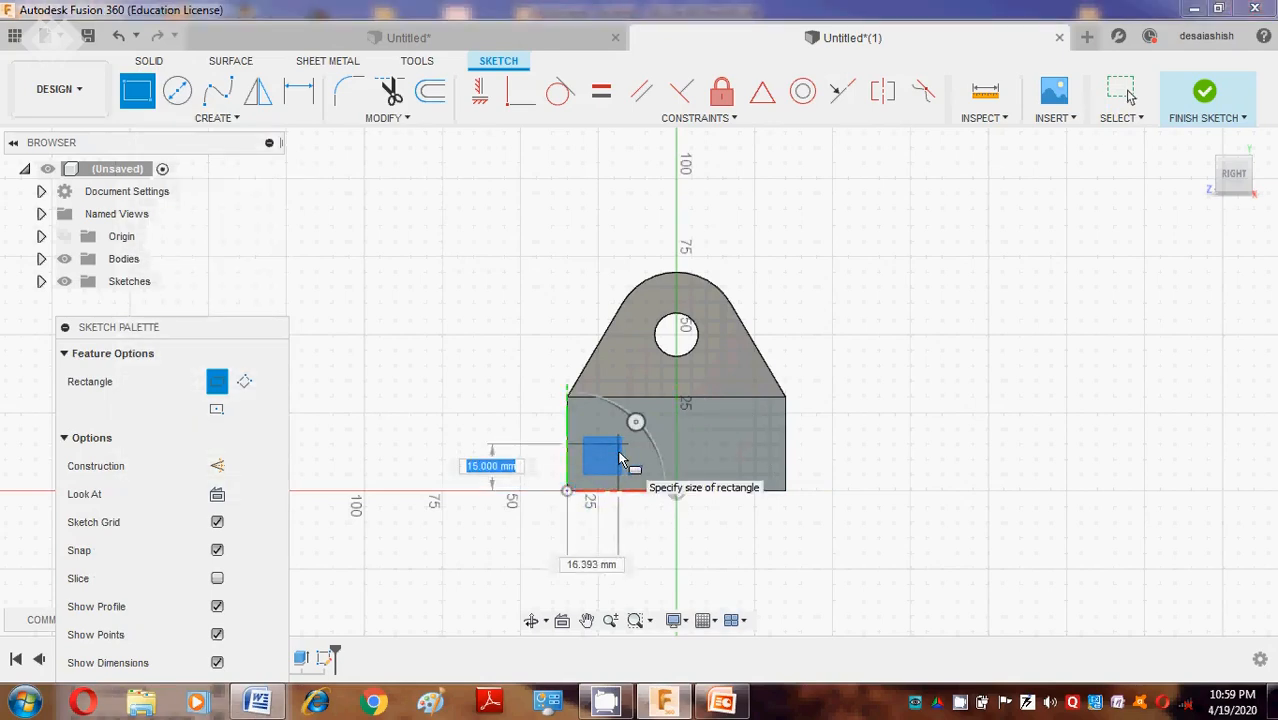
type("10")
key("Tab")
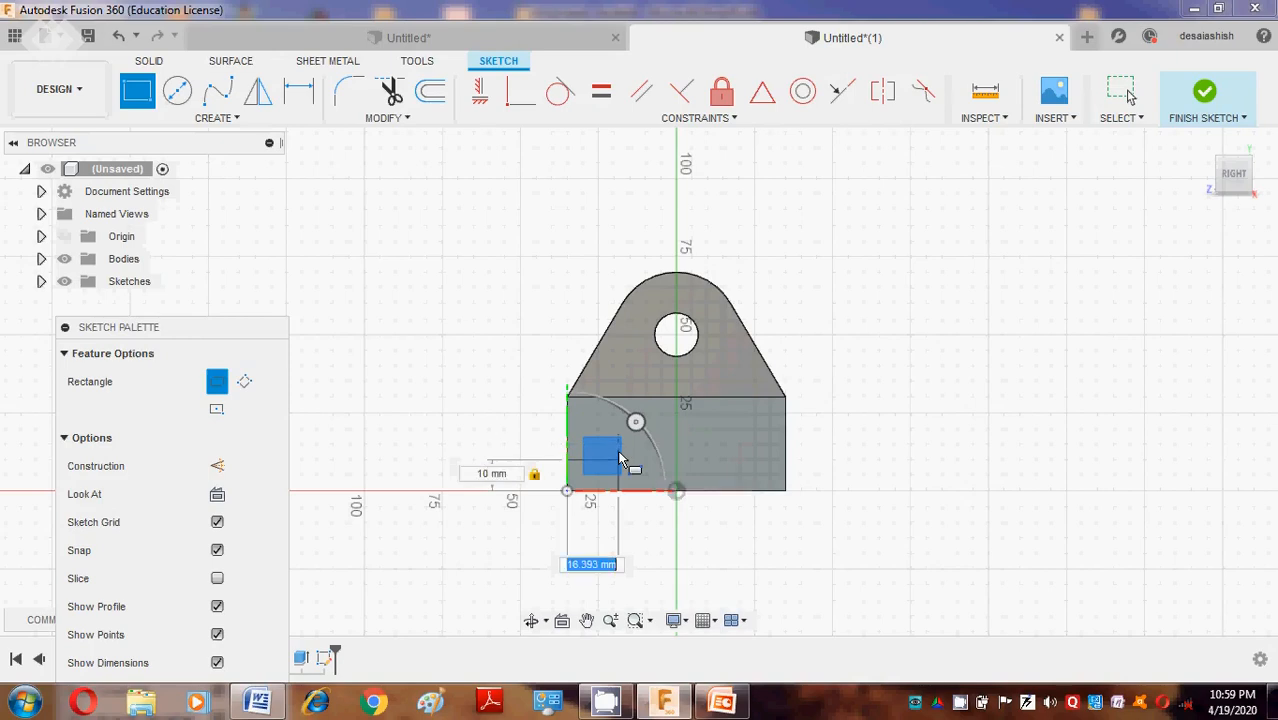
type("15")
key("Return")
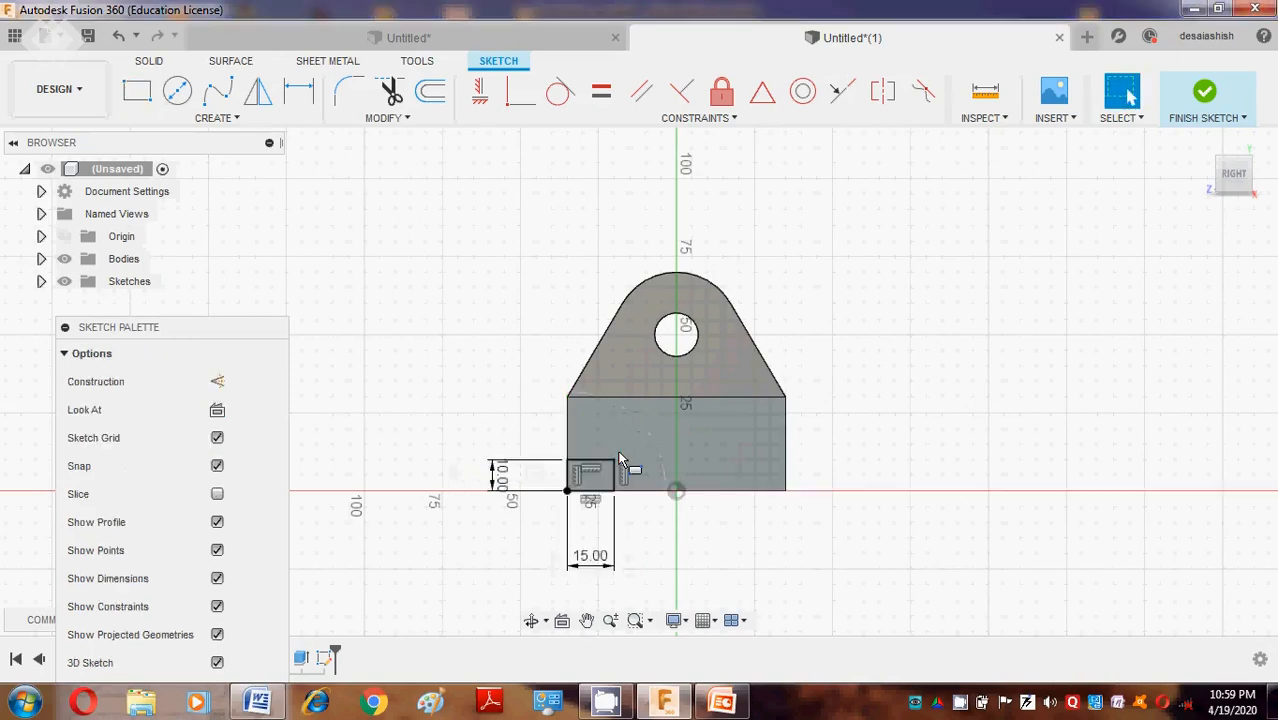
Draw a second rectangle about 15 mm wide and 10 mm high from the end face's opposite lower corner.
left_click(137, 91)
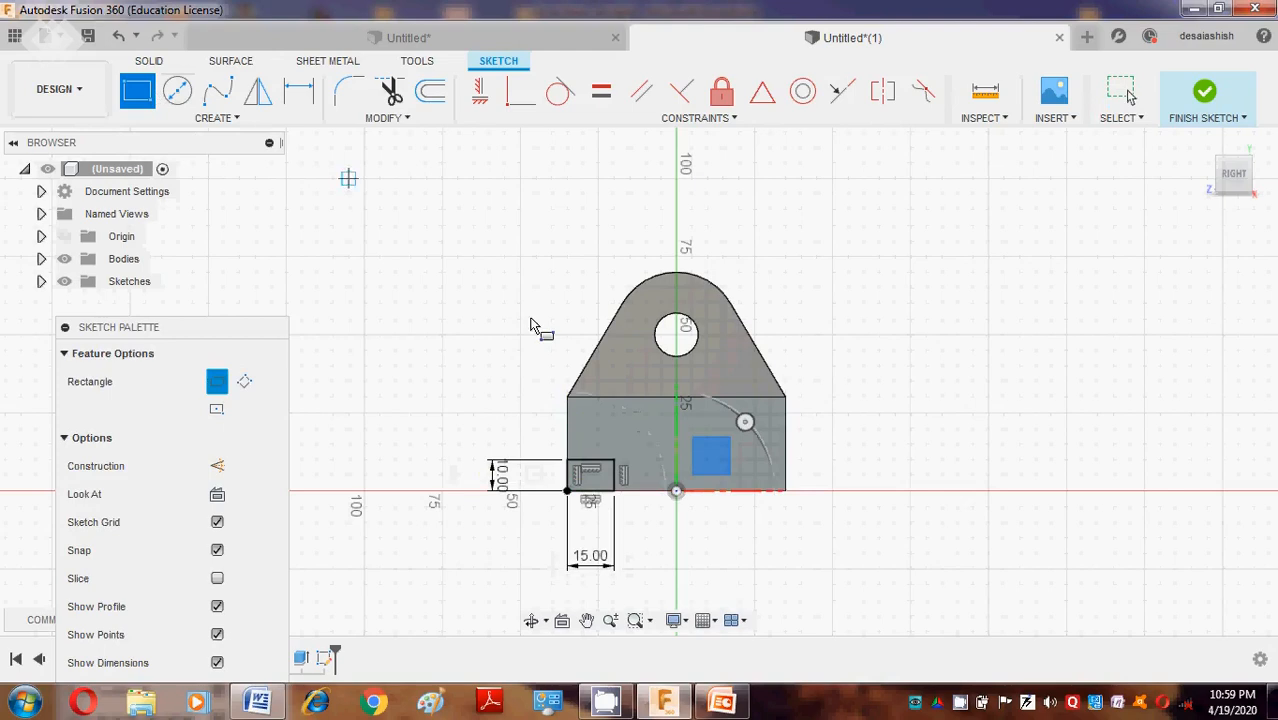
left_click(786, 491)
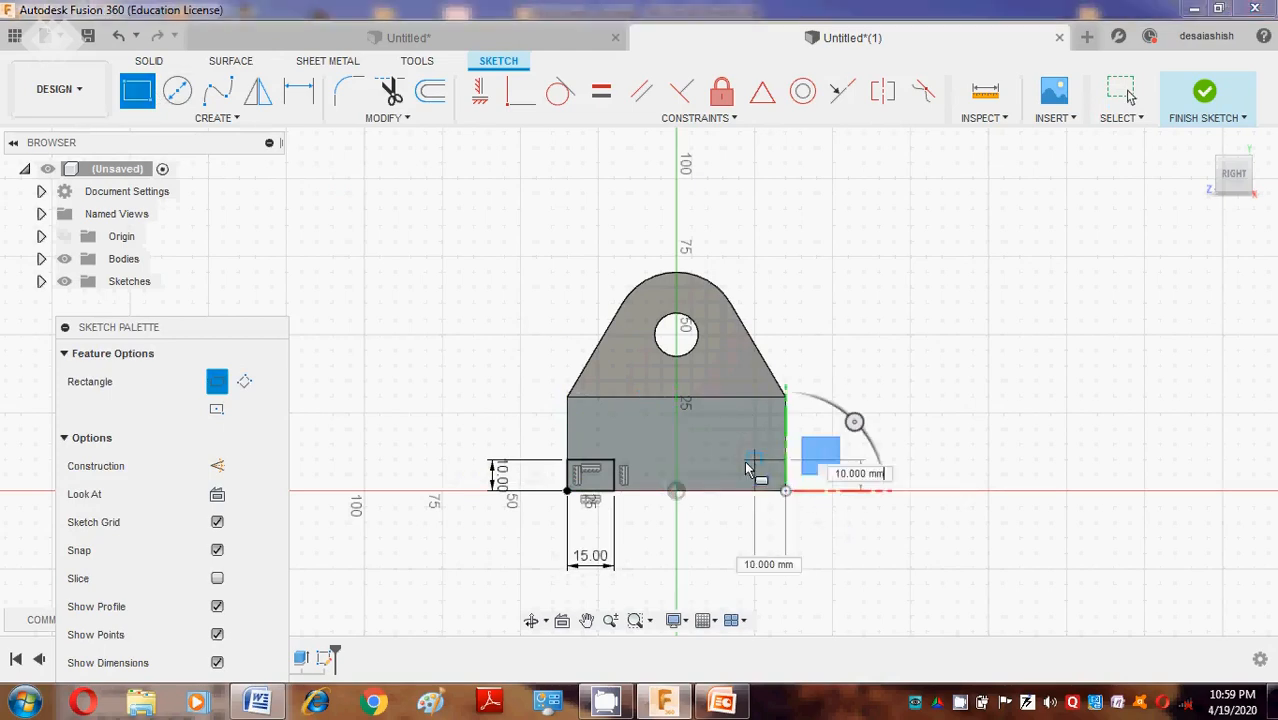
left_click(740, 462)
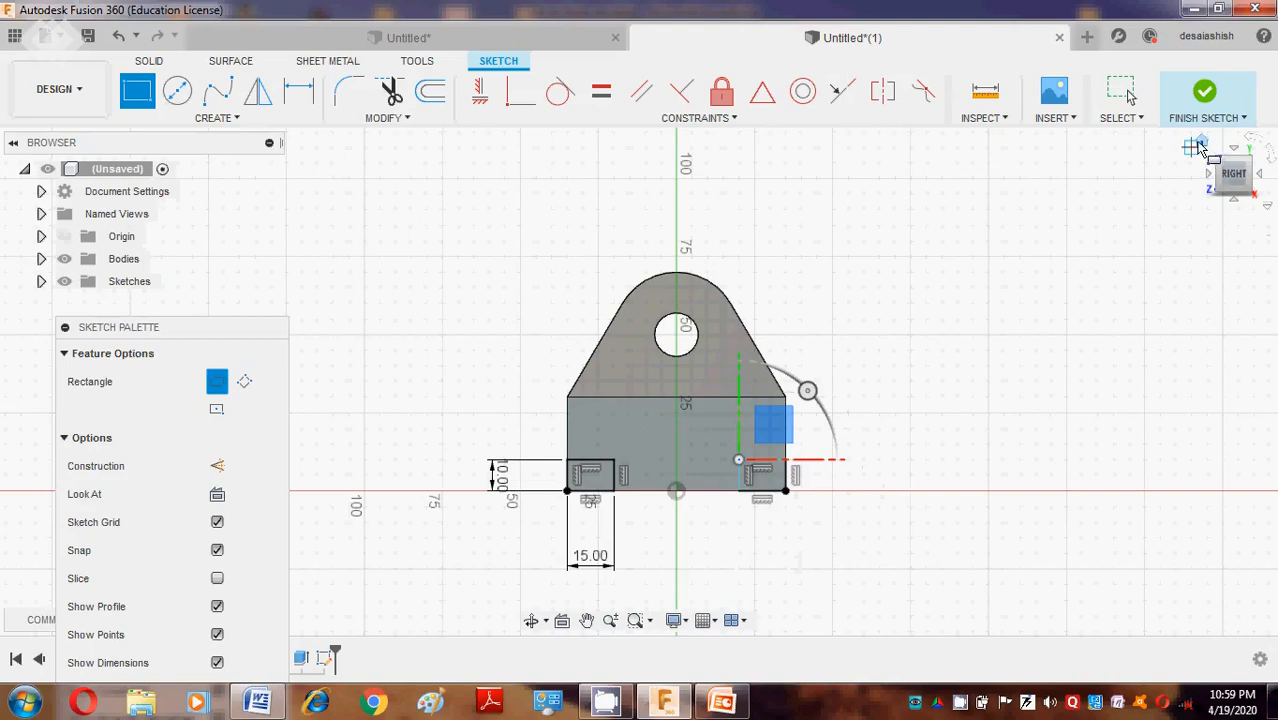
Extrude both lower corner rectangles -240 mm as a cut along the full length of the base.
left_click(1201, 143)
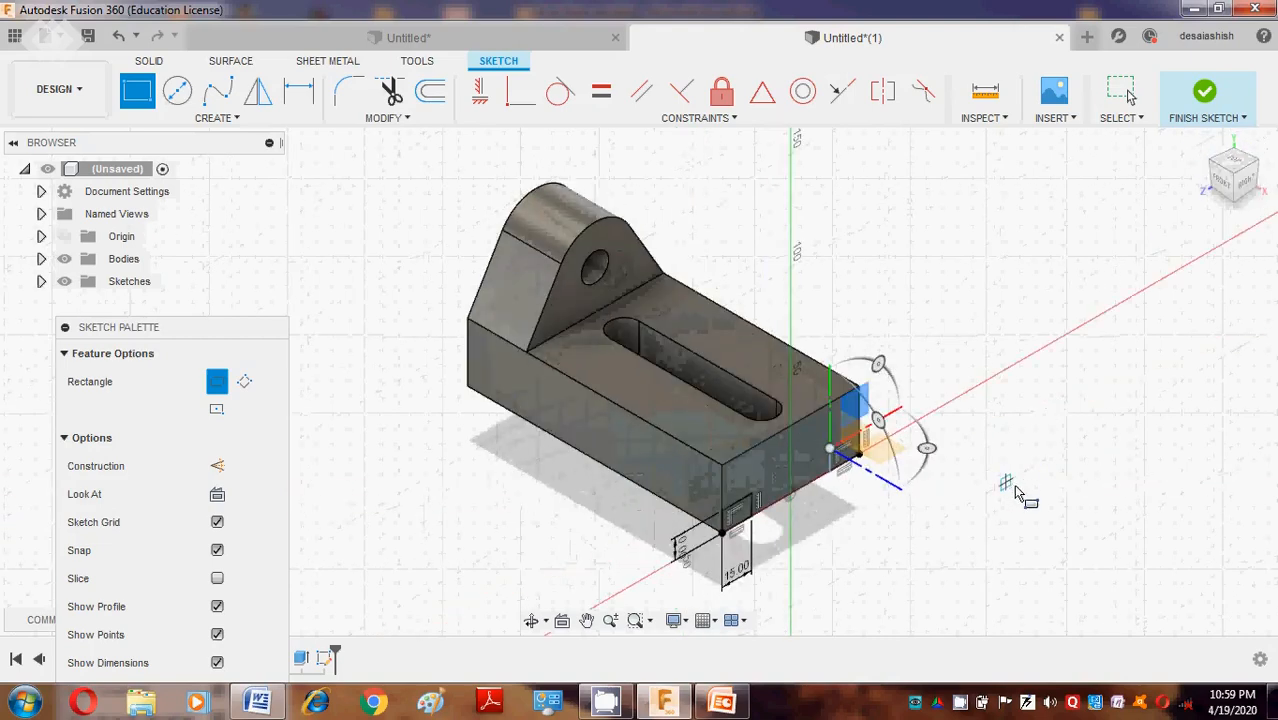
key("e")
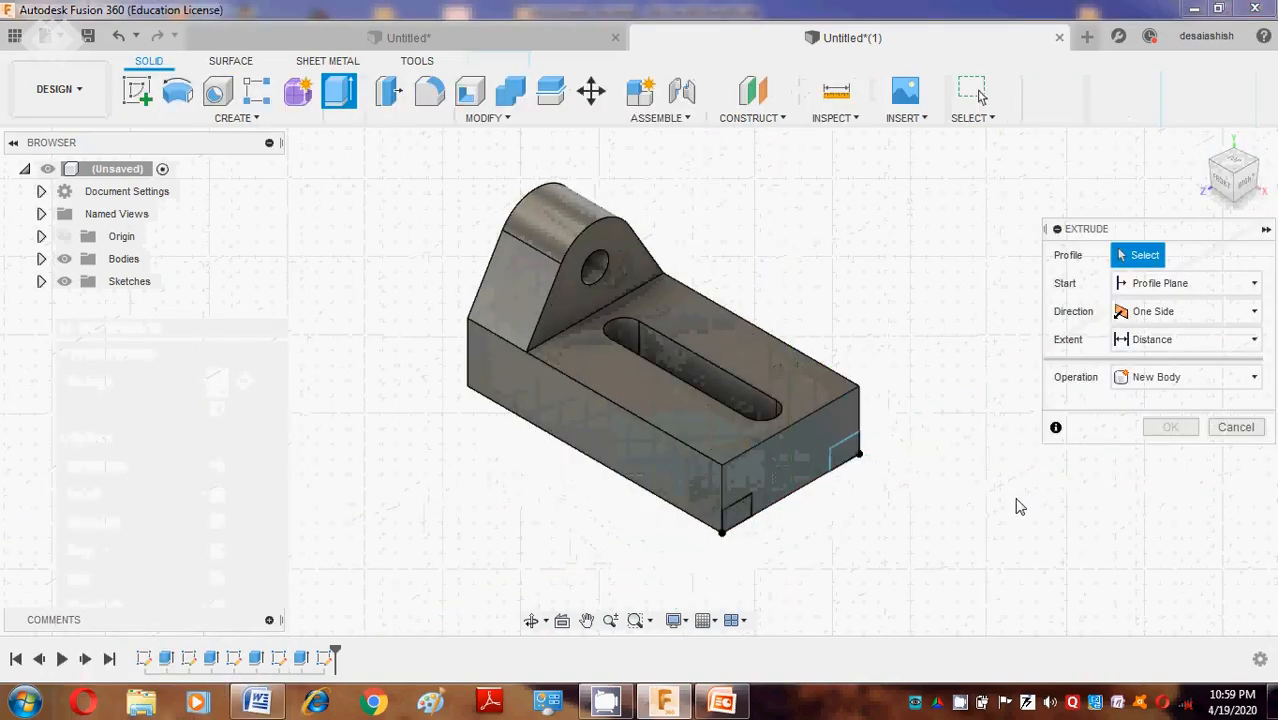
left_click(736, 512)
left_click(845, 458)
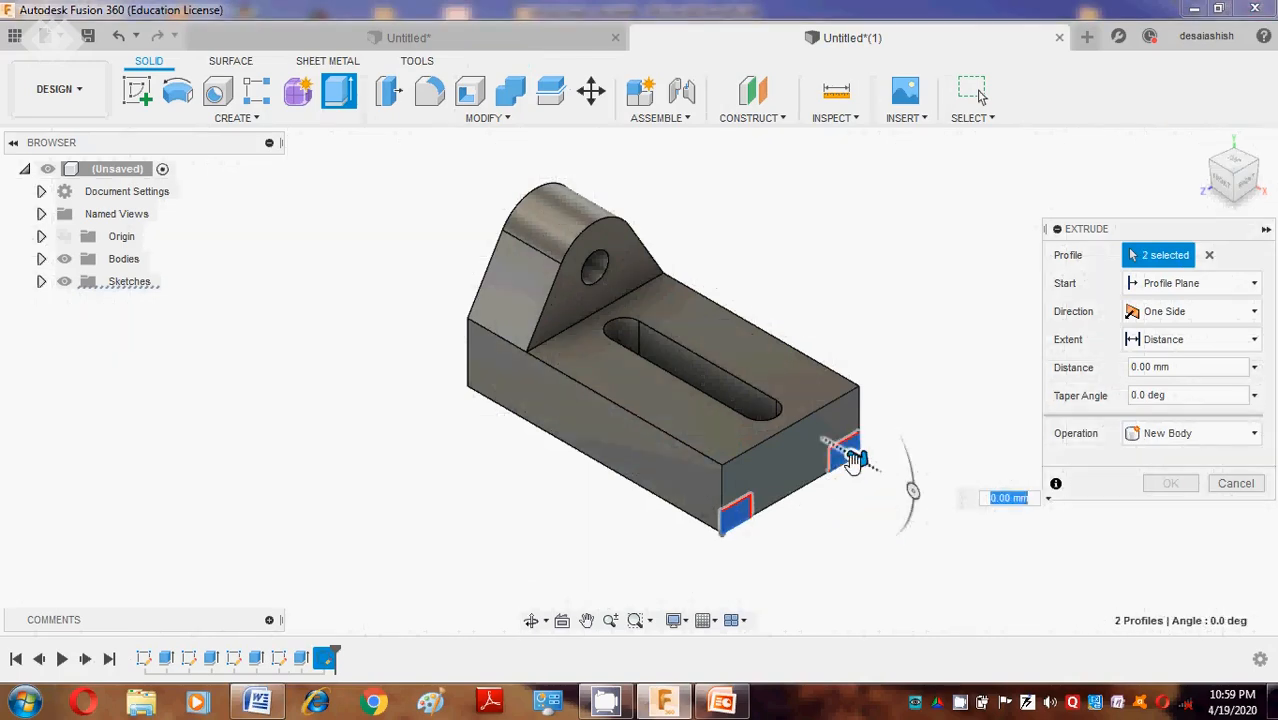
left_click_drag(850, 456, 360, 172)
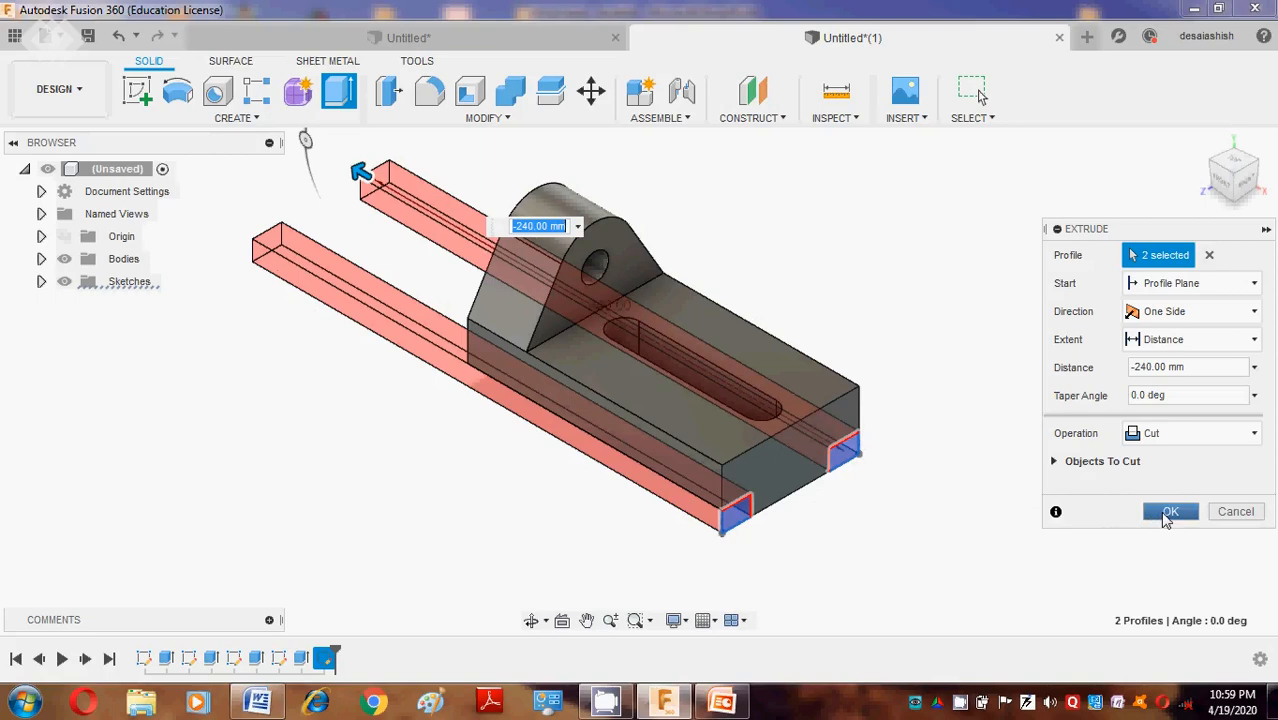
left_click(1168, 515)
scroll(916, 517, "up", 1)
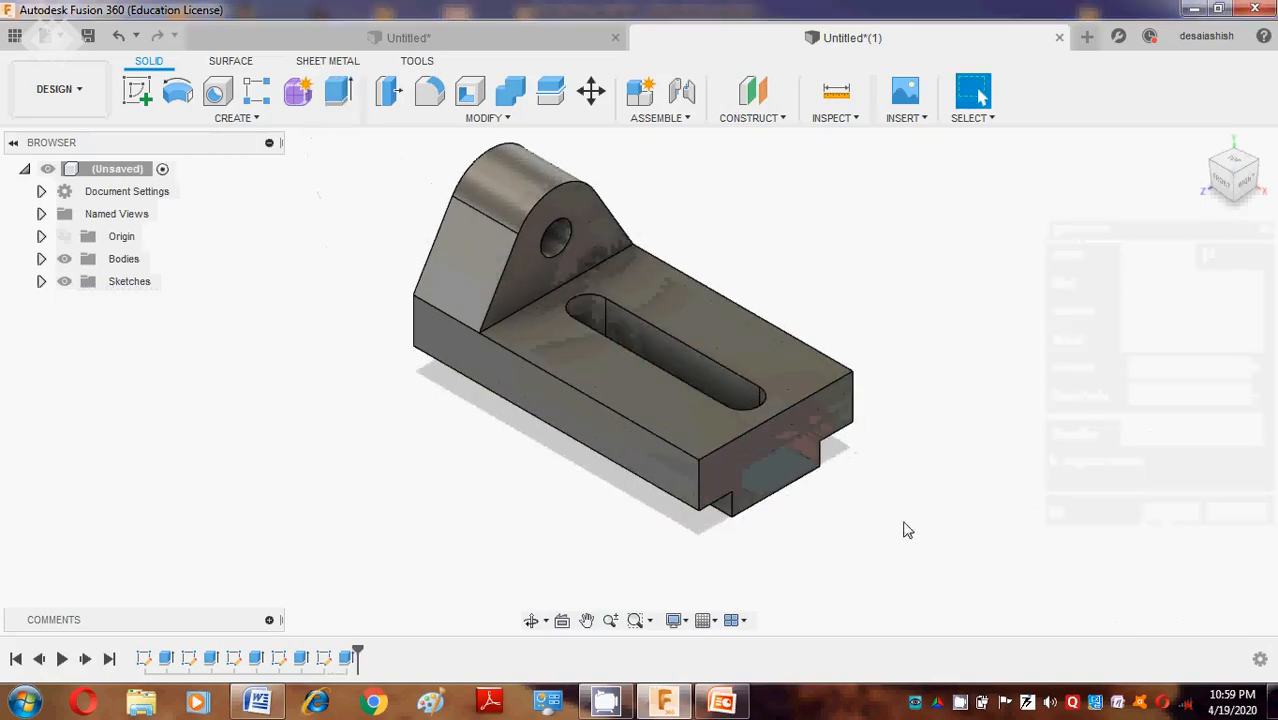
Apply the Walnut wood appearance to the whole body.
left_click(531, 620)
left_click_drag(539, 496, 980, 95)
left_click_drag(665, 425, 579, 486)
key("Escape")
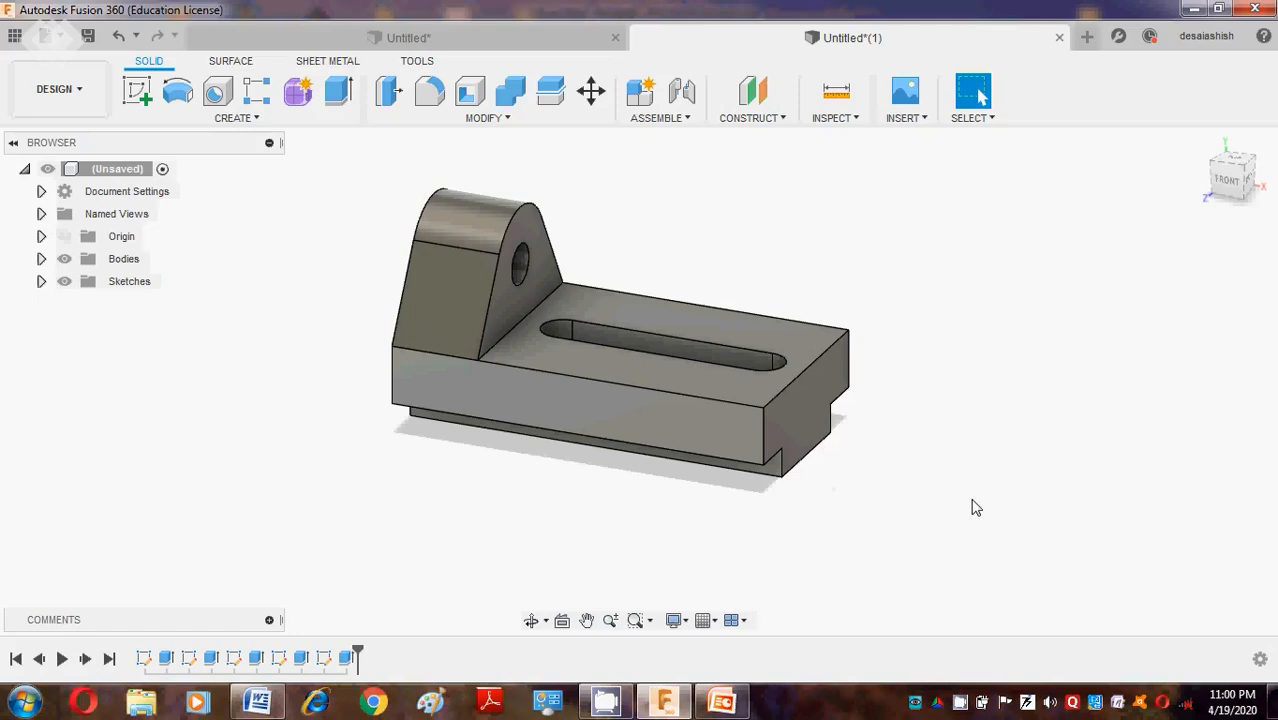
key("a")
scroll(953, 420, "down", 3)
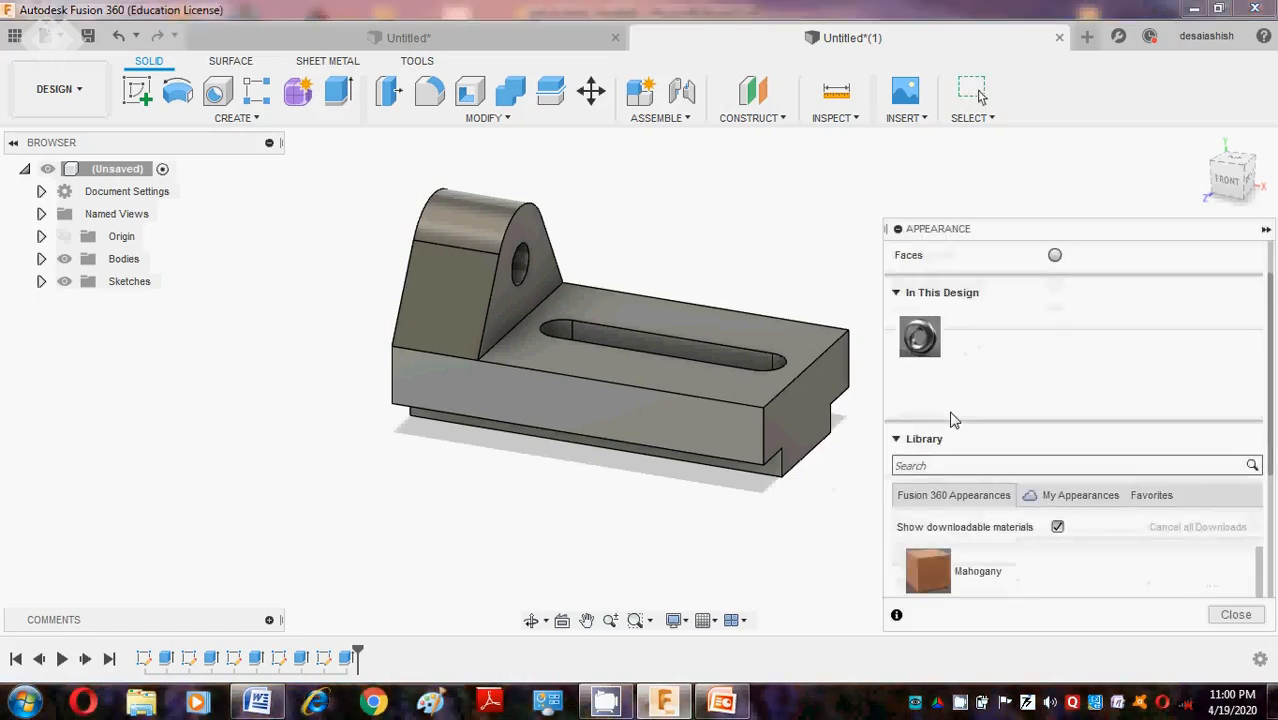
scroll(965, 478, "down", 4)
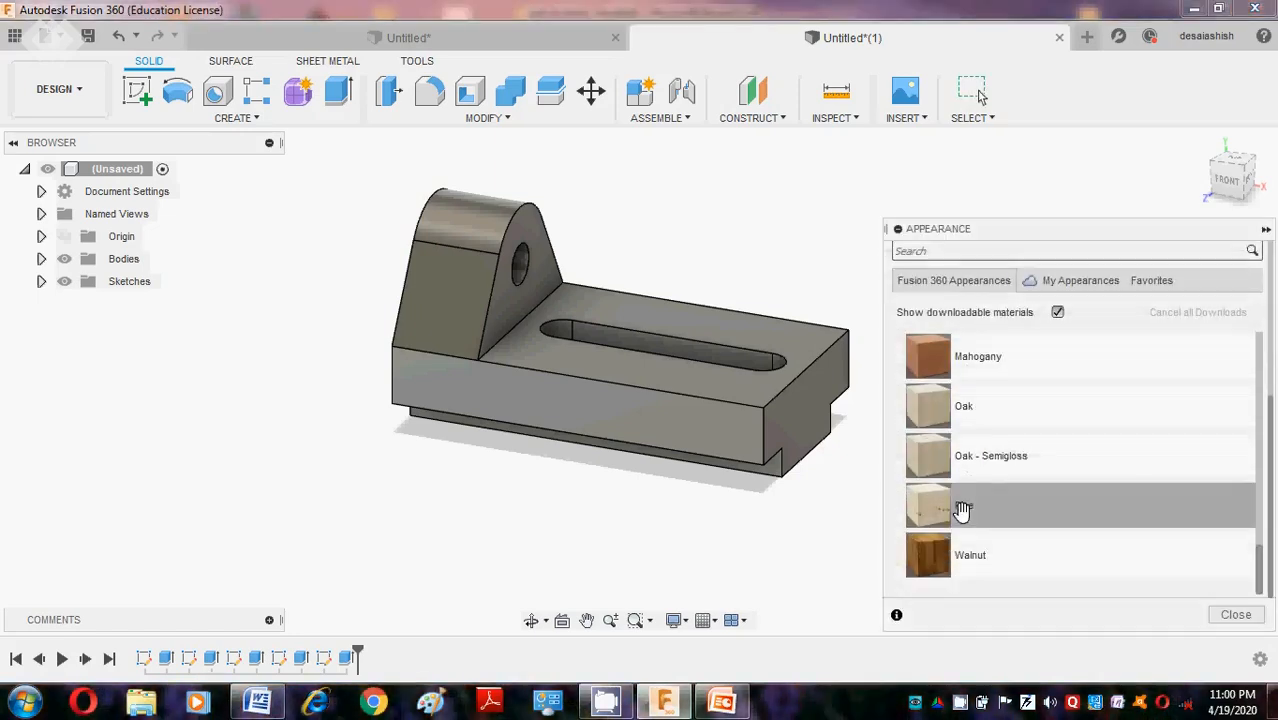
mouse_move(933, 553)
left_mouse_down()
mouse_move(772, 440)
mouse_move(790, 428)
left_mouse_up()
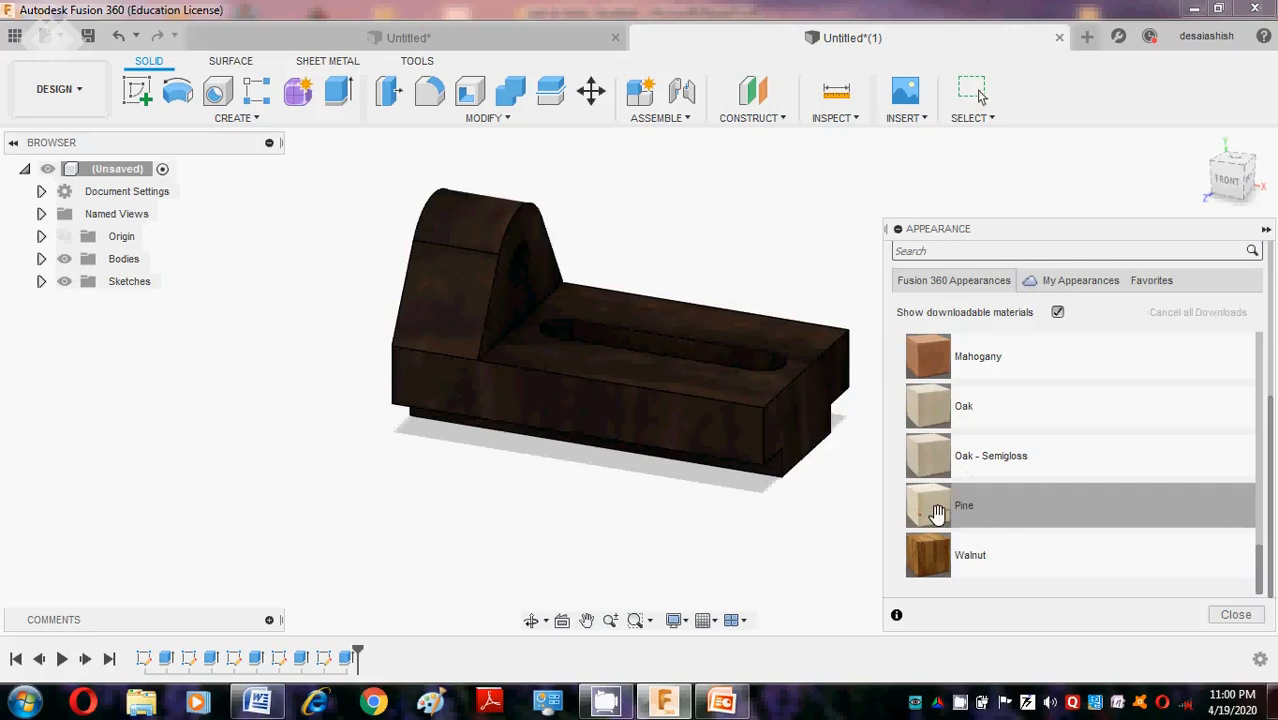
Apply the Paint - Metallic (Yellow) appearance to the body and close the appearance settings.
scroll(965, 395, "up", 5)
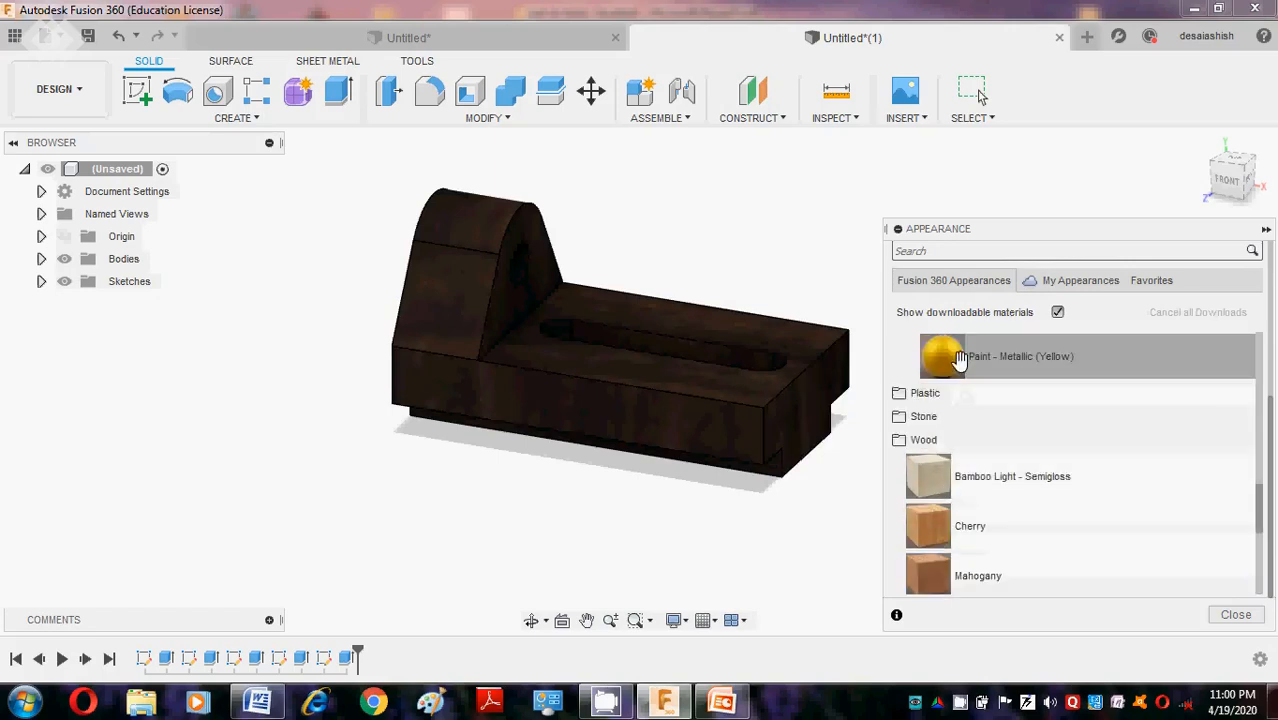
mouse_move(955, 360)
left_mouse_down()
mouse_move(760, 450)
mouse_move(773, 493)
left_mouse_up()
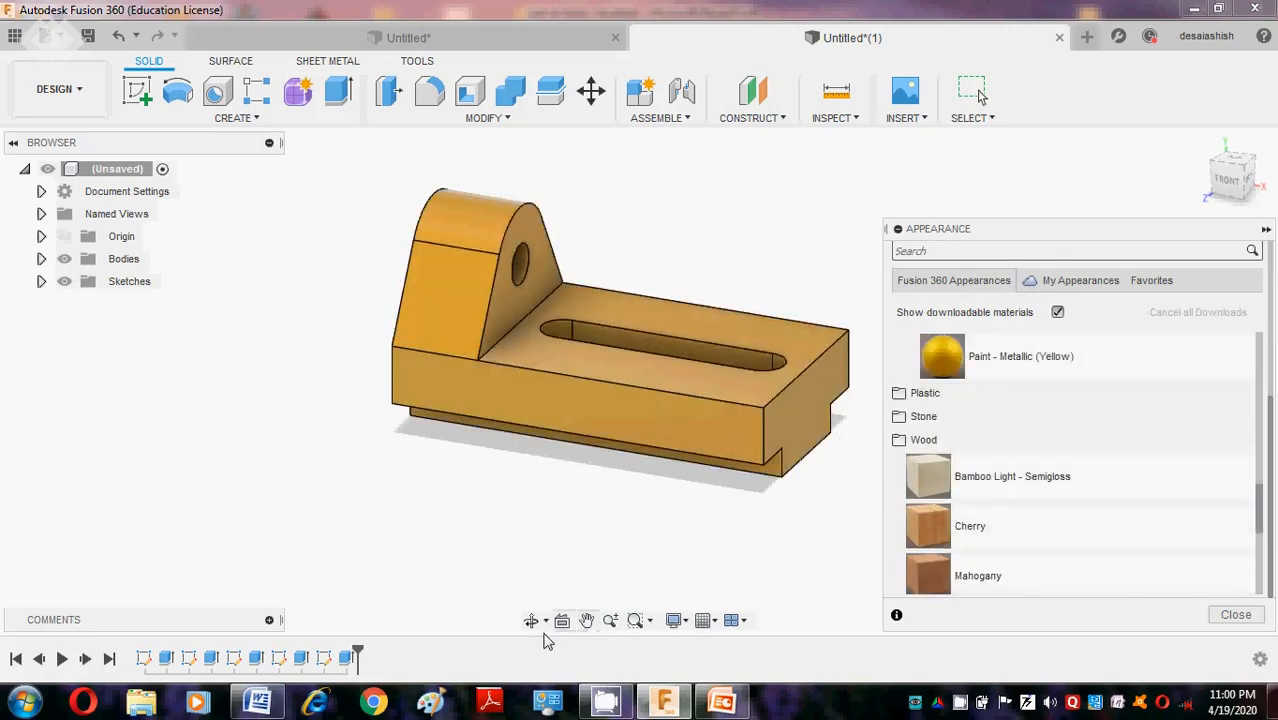
left_click(531, 621)
left_click_drag(535, 540, 516, 460)
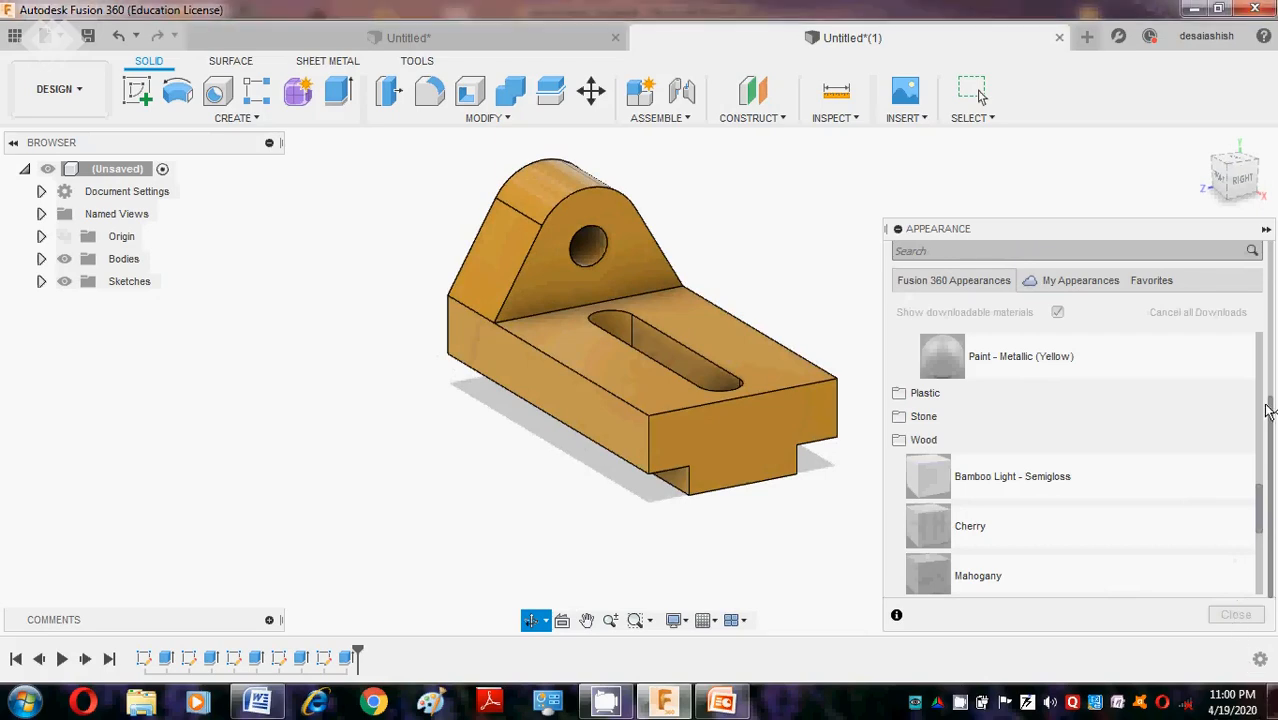
key("Escape")
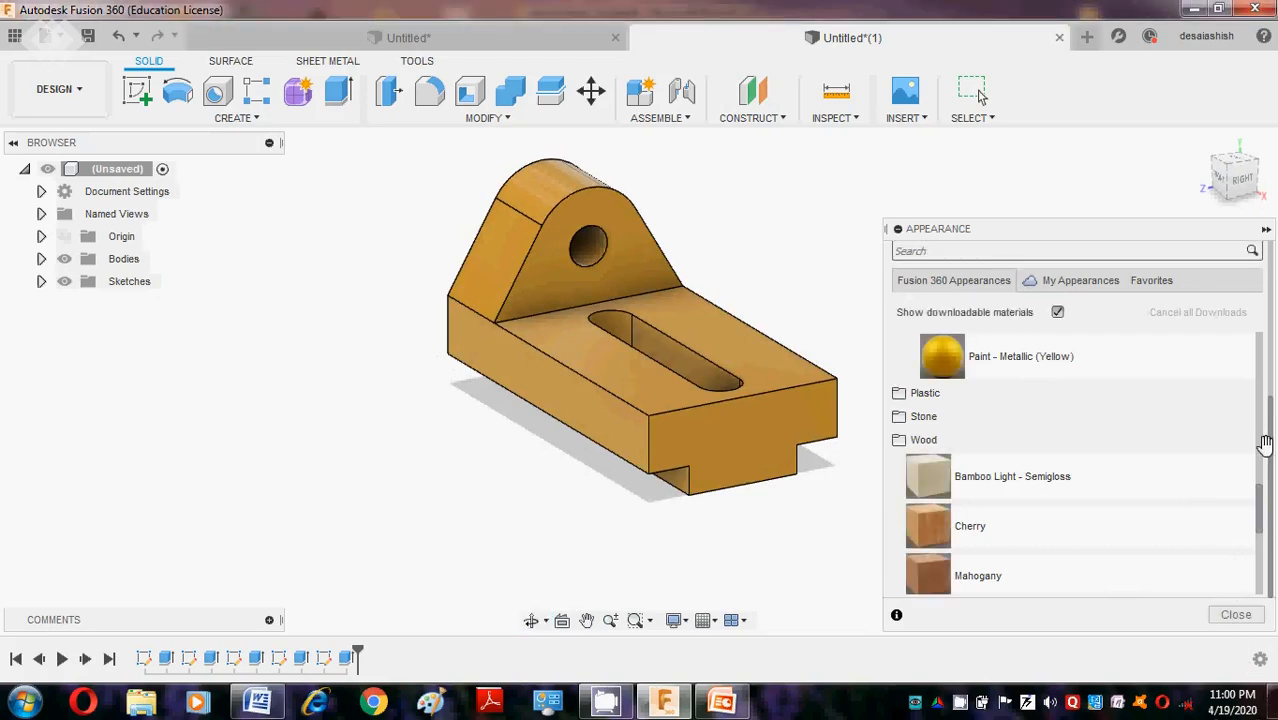
left_click(1236, 615)
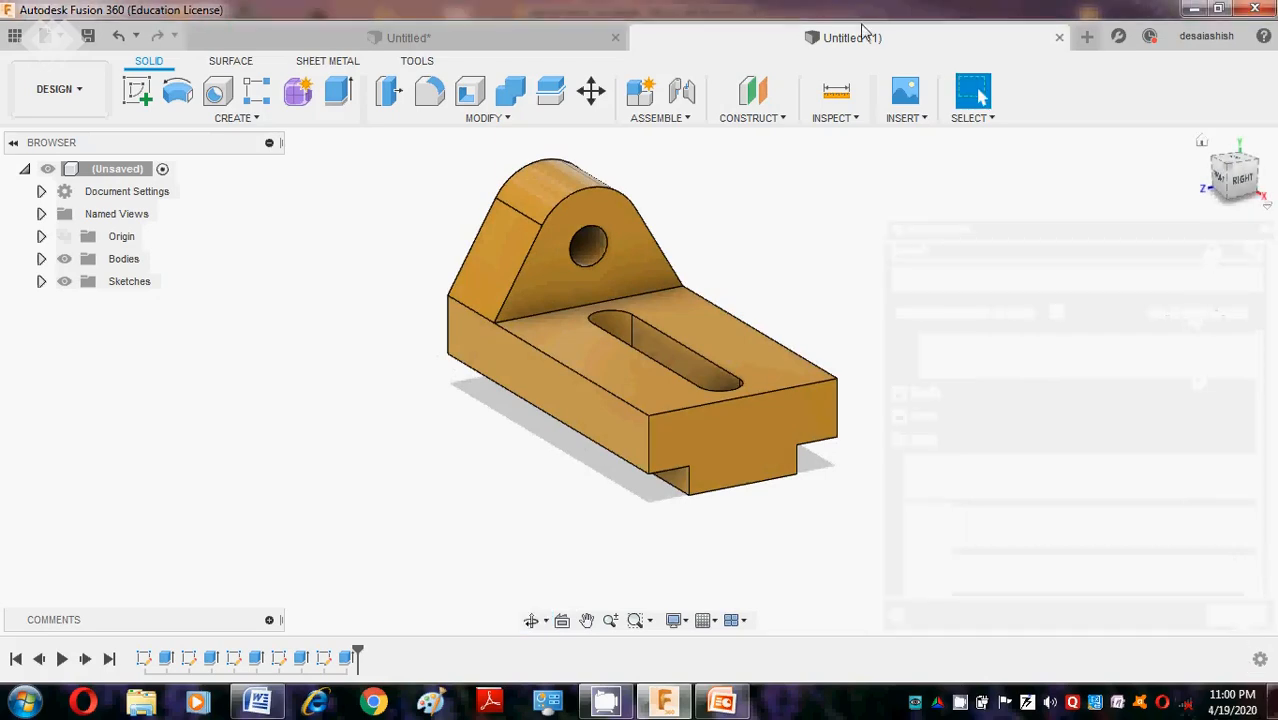
Switch to the Word document and examine the dimensions of the third part's drawing on page 3, then return to Fusion 360.
left_click(256, 700)
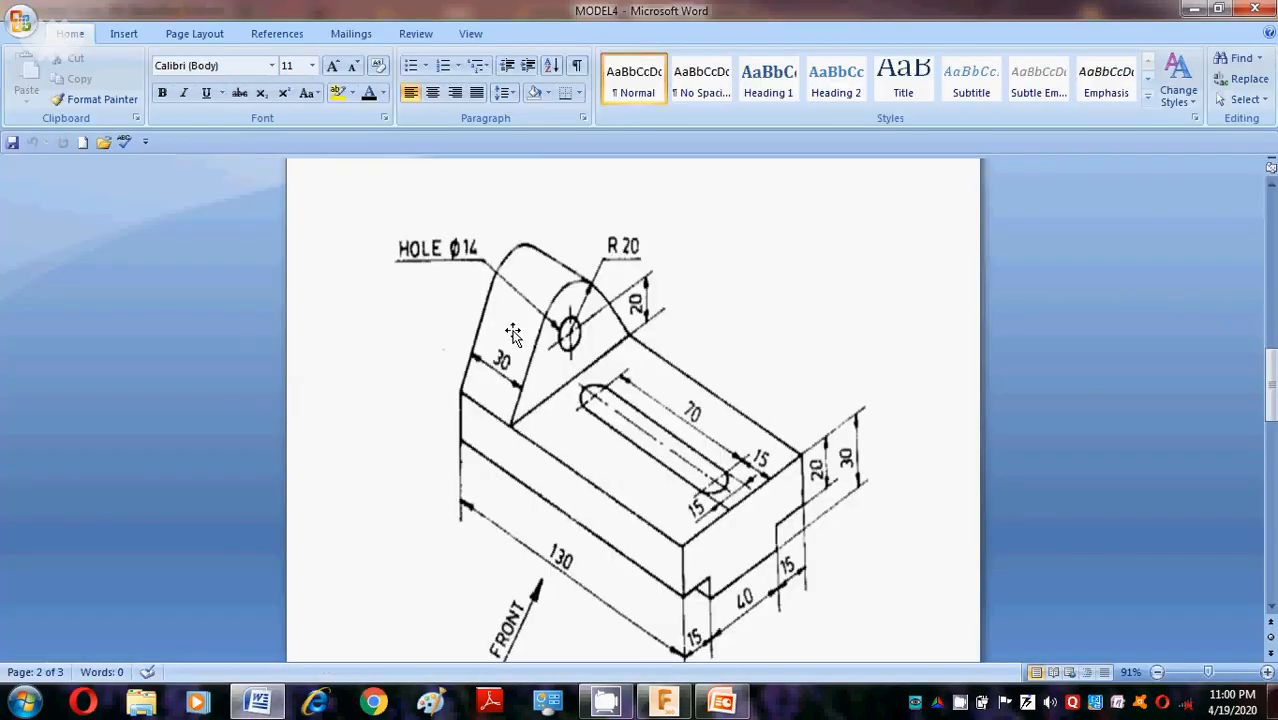
scroll(512, 333, "down", 15)
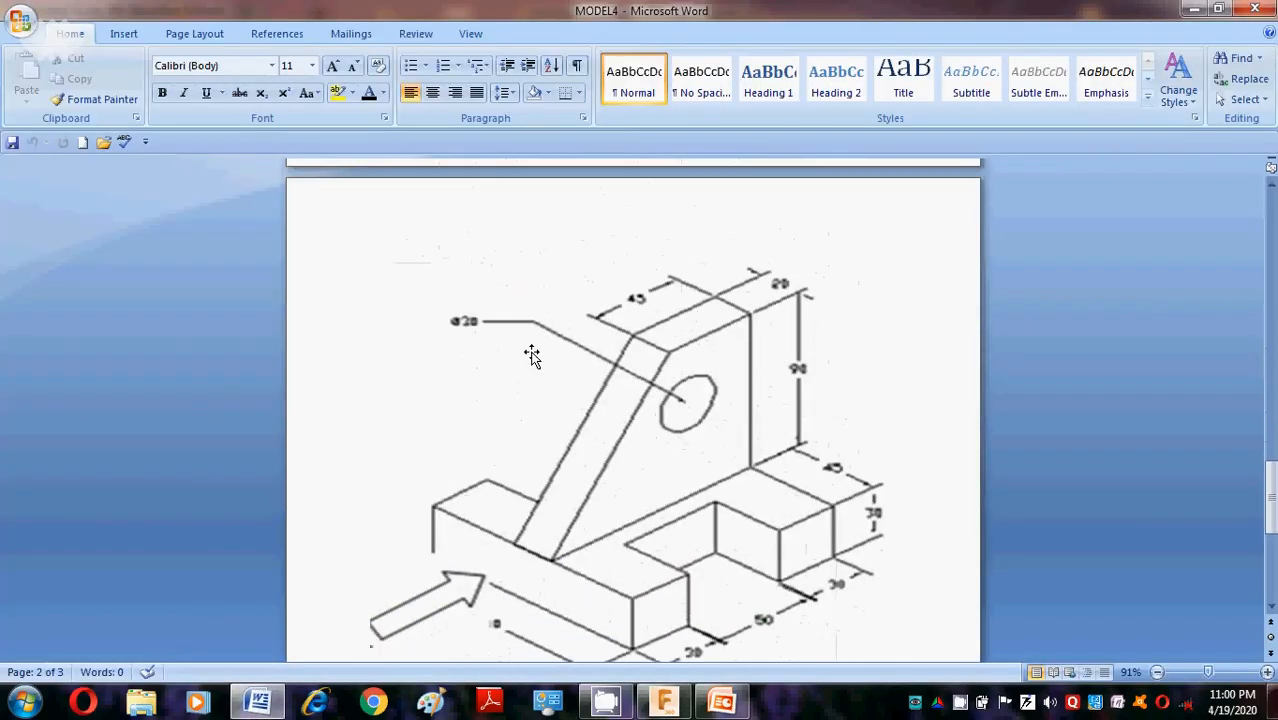
scroll(532, 355, "down", 1)
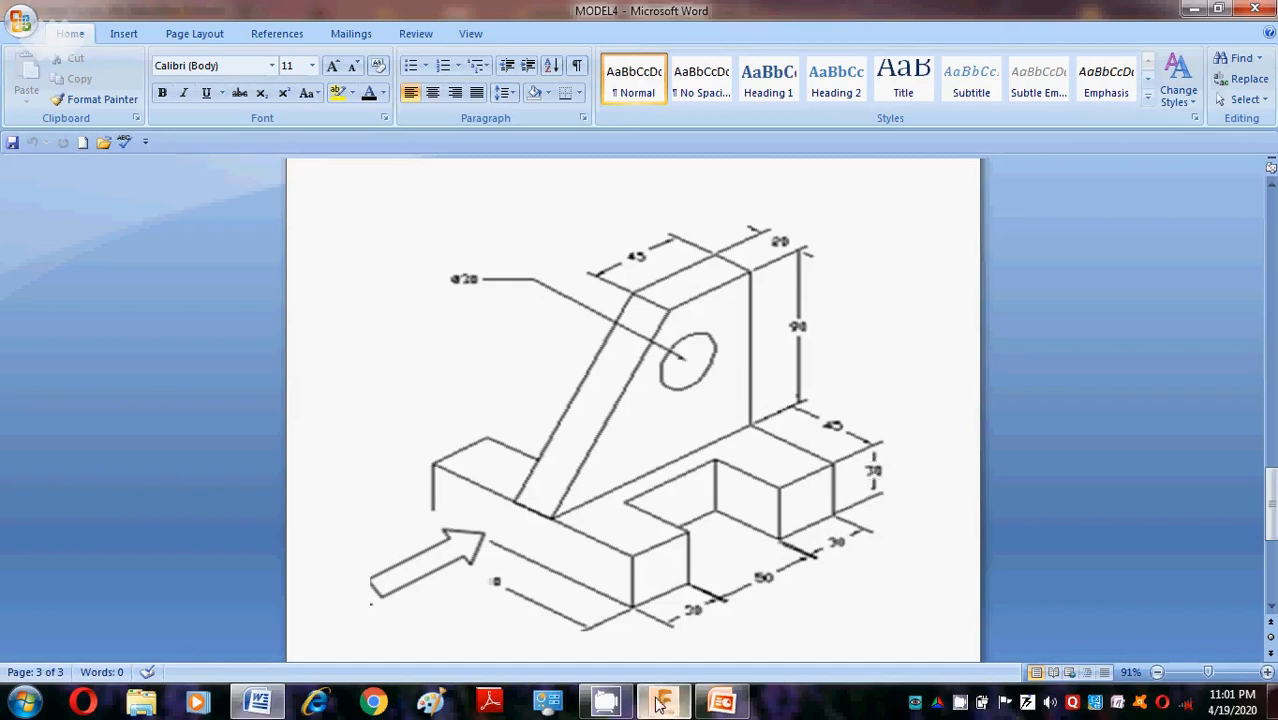
left_click(1192, 10)
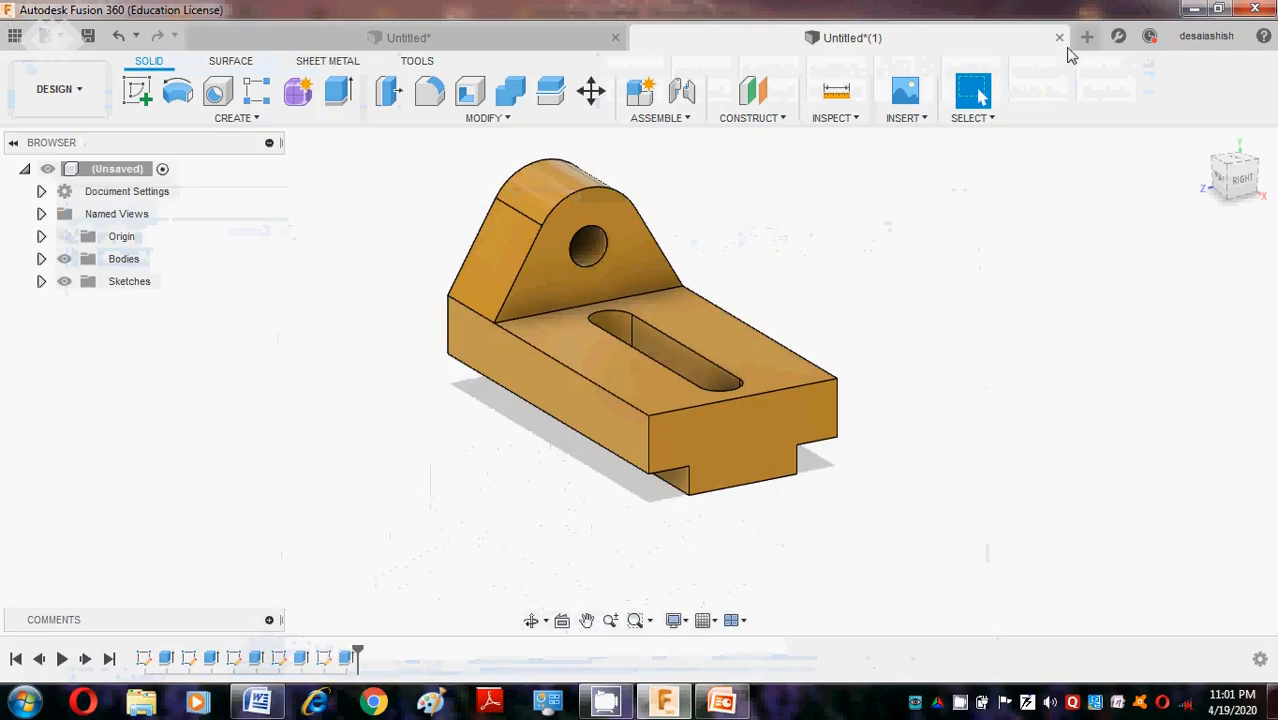
Create a new design and start a sketch on the horizontal origin plane, viewed from the top.
left_click(1086, 38)
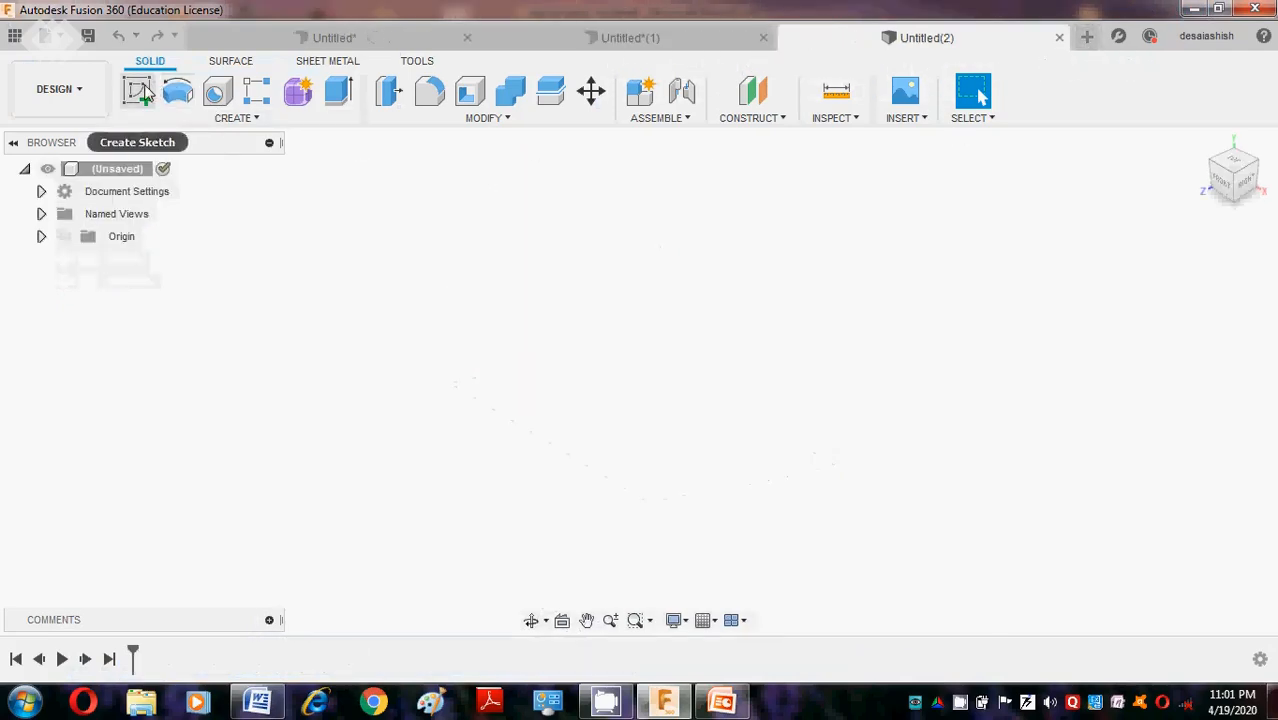
left_click(140, 92)
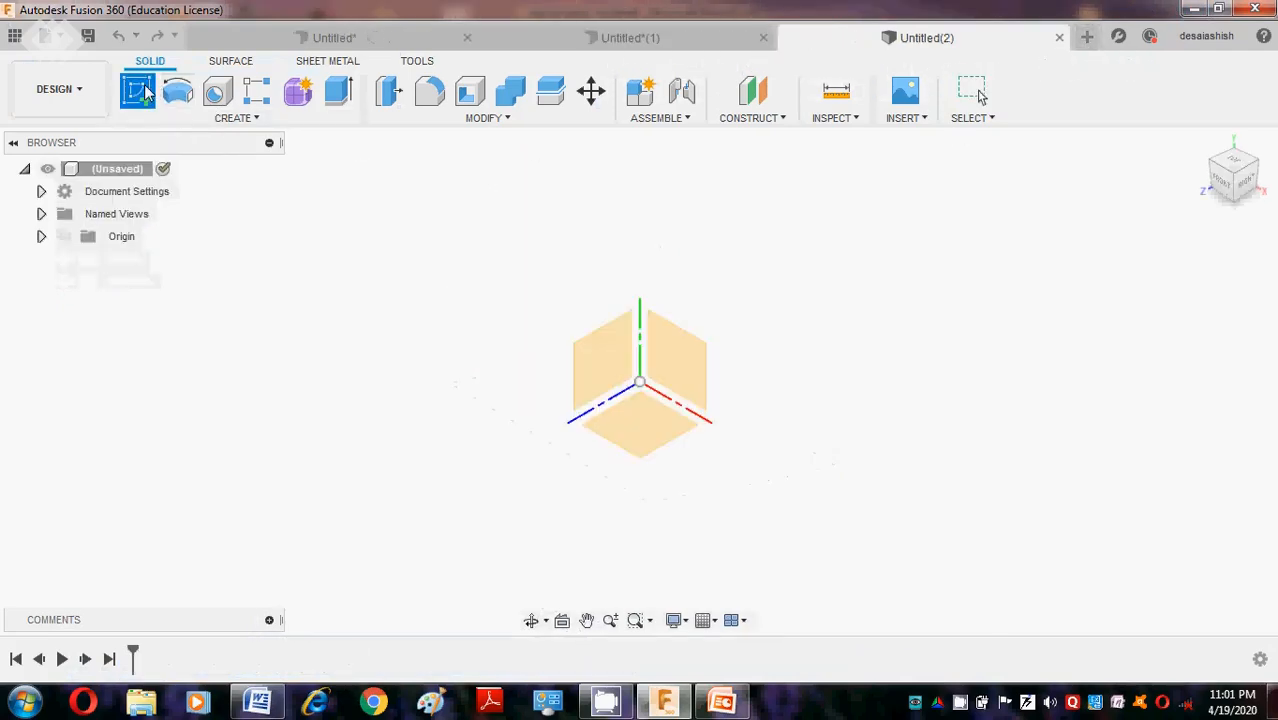
left_click(640, 427)
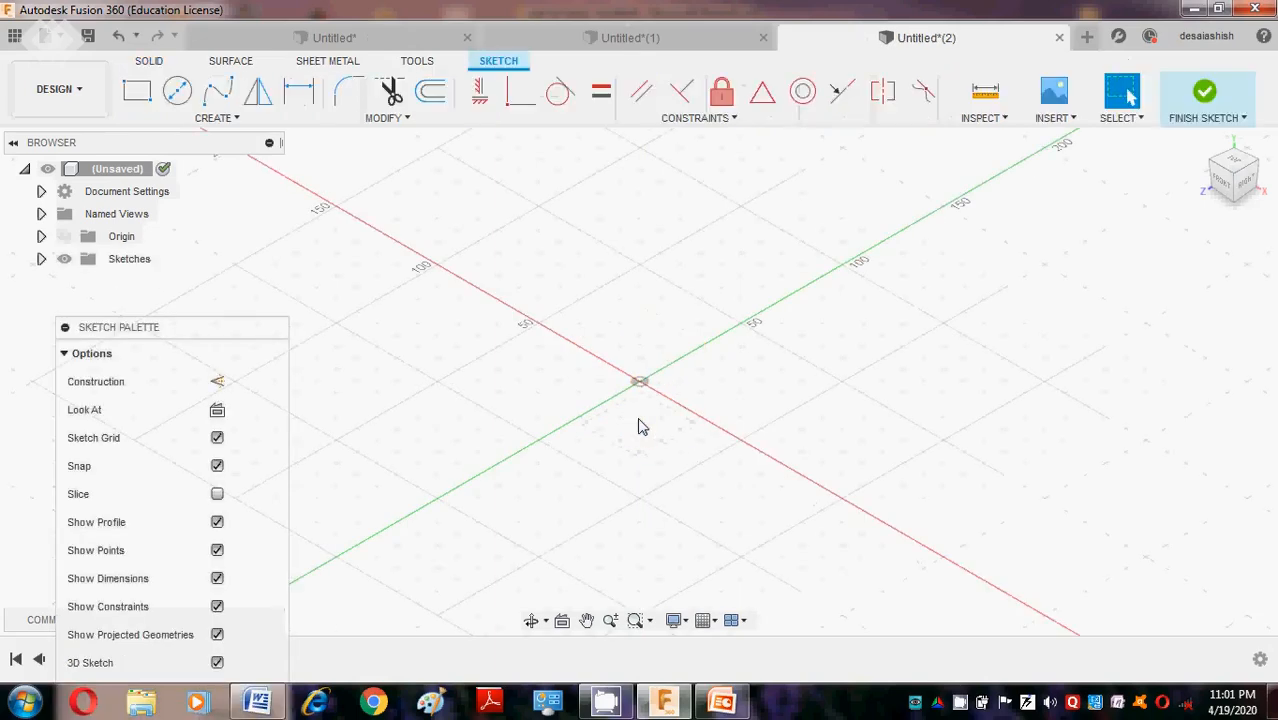
left_click(1237, 167)
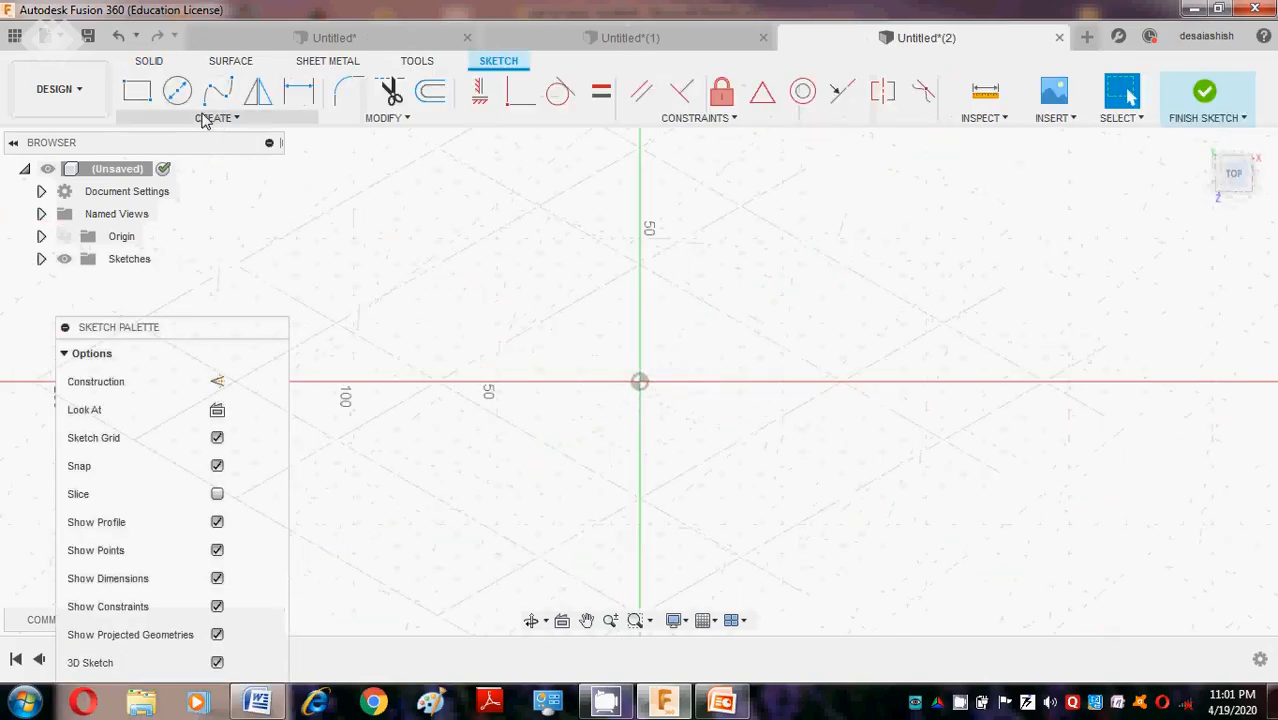
Draw a center rectangle 110 mm by 110 mm centred on the origin.
left_click(203, 119)
mouse_move(200, 165)
left_click(320, 208)
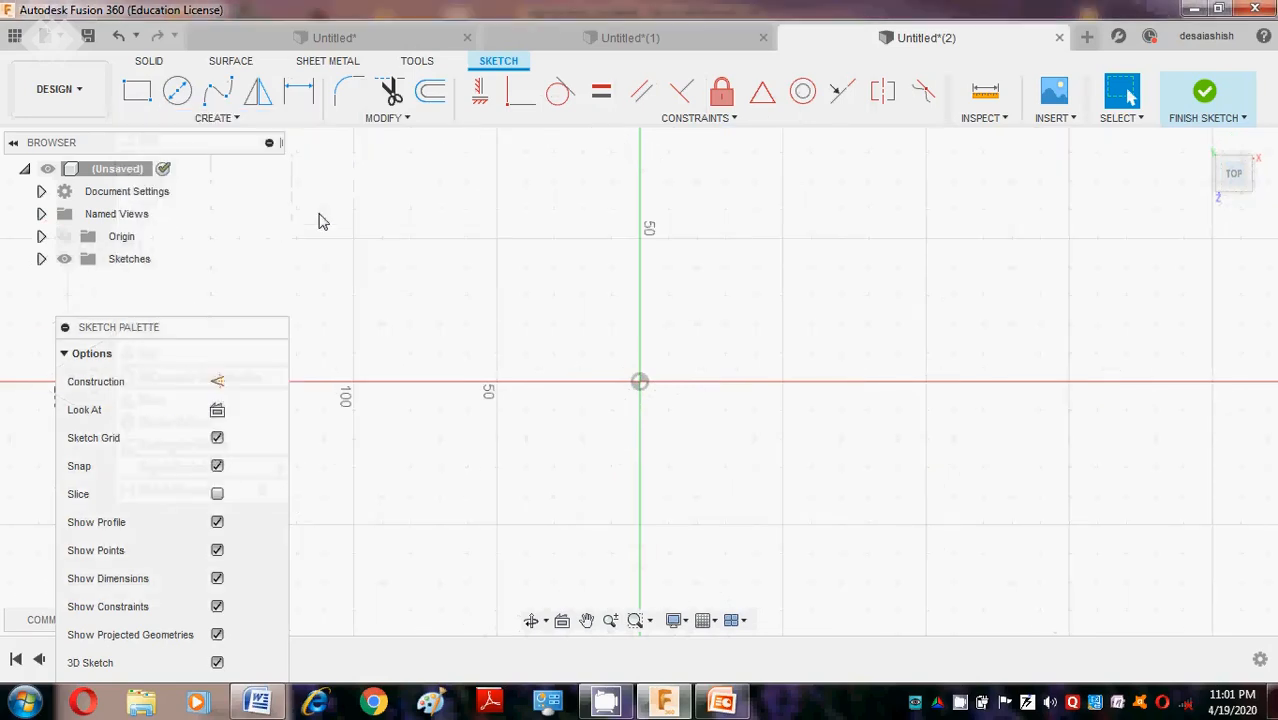
left_click(640, 382)
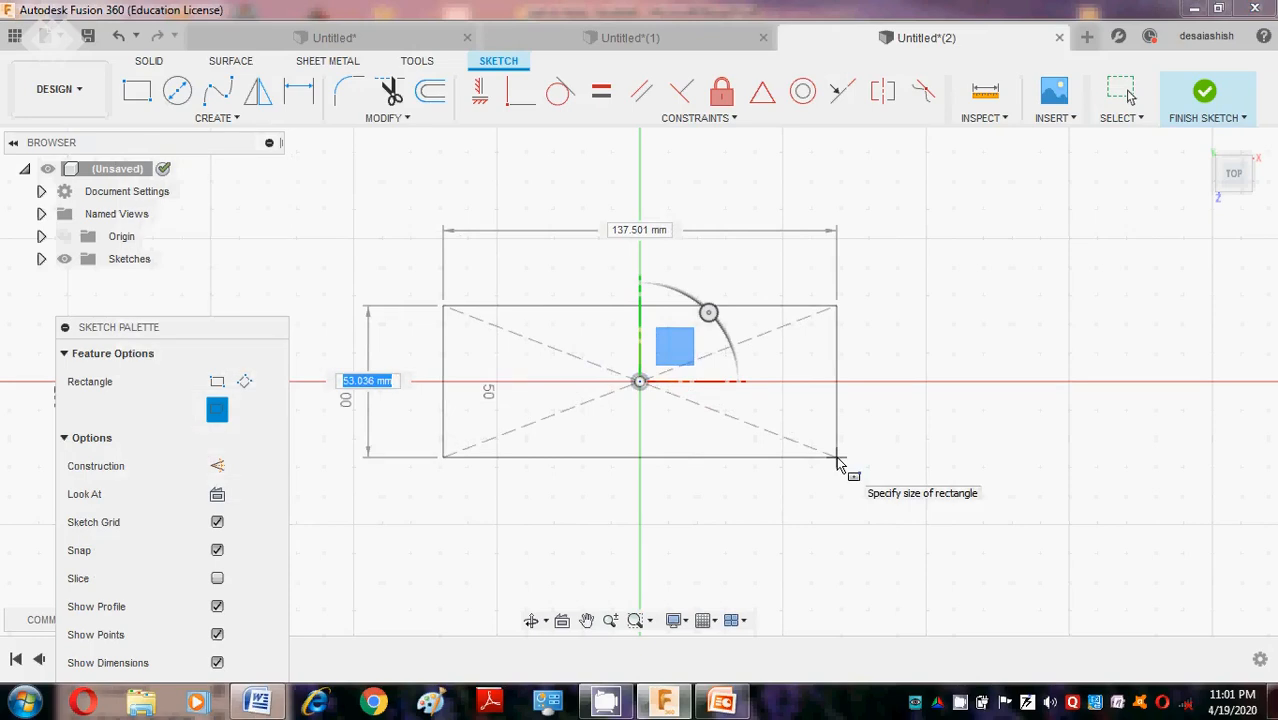
type("1")
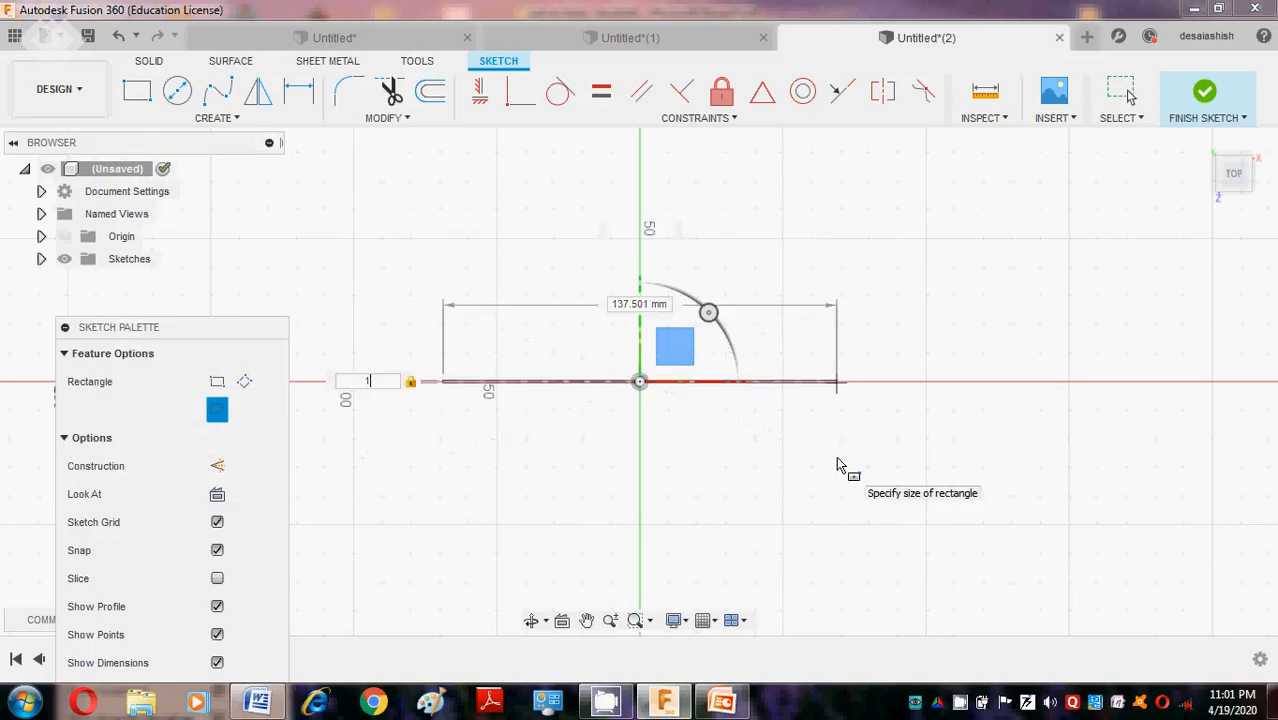
type("10")
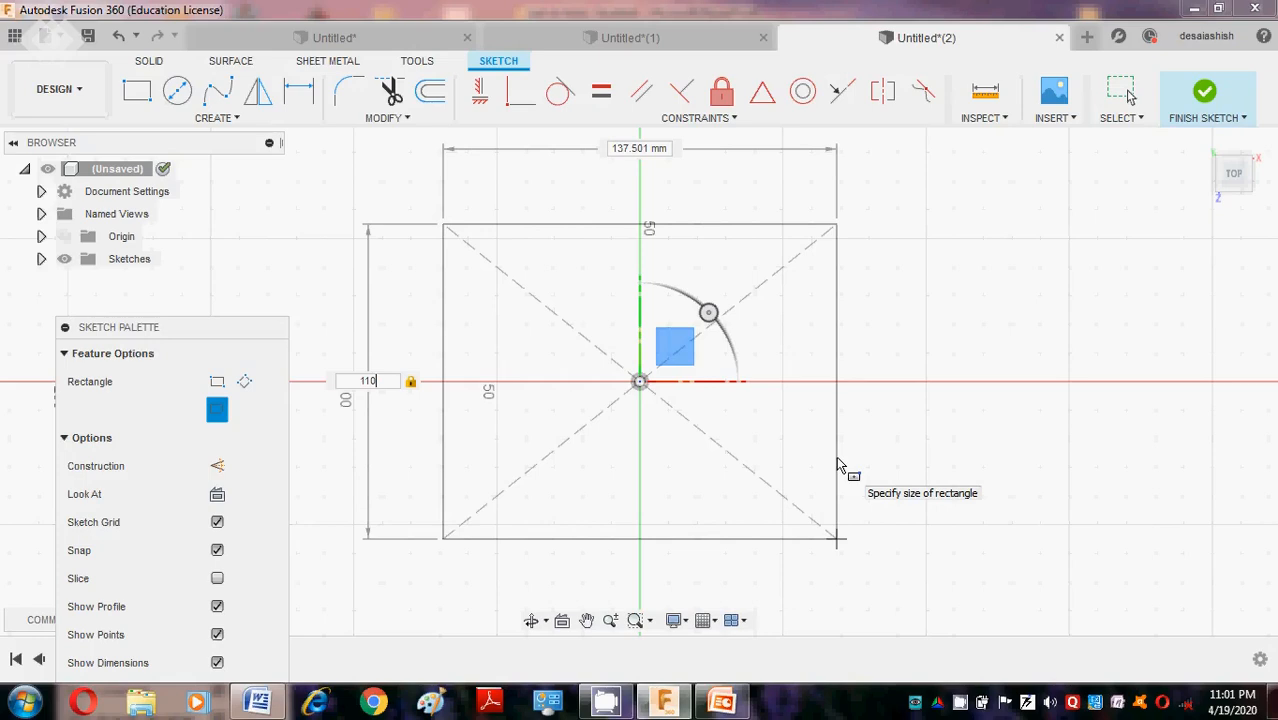
key("Tab")
type("11")
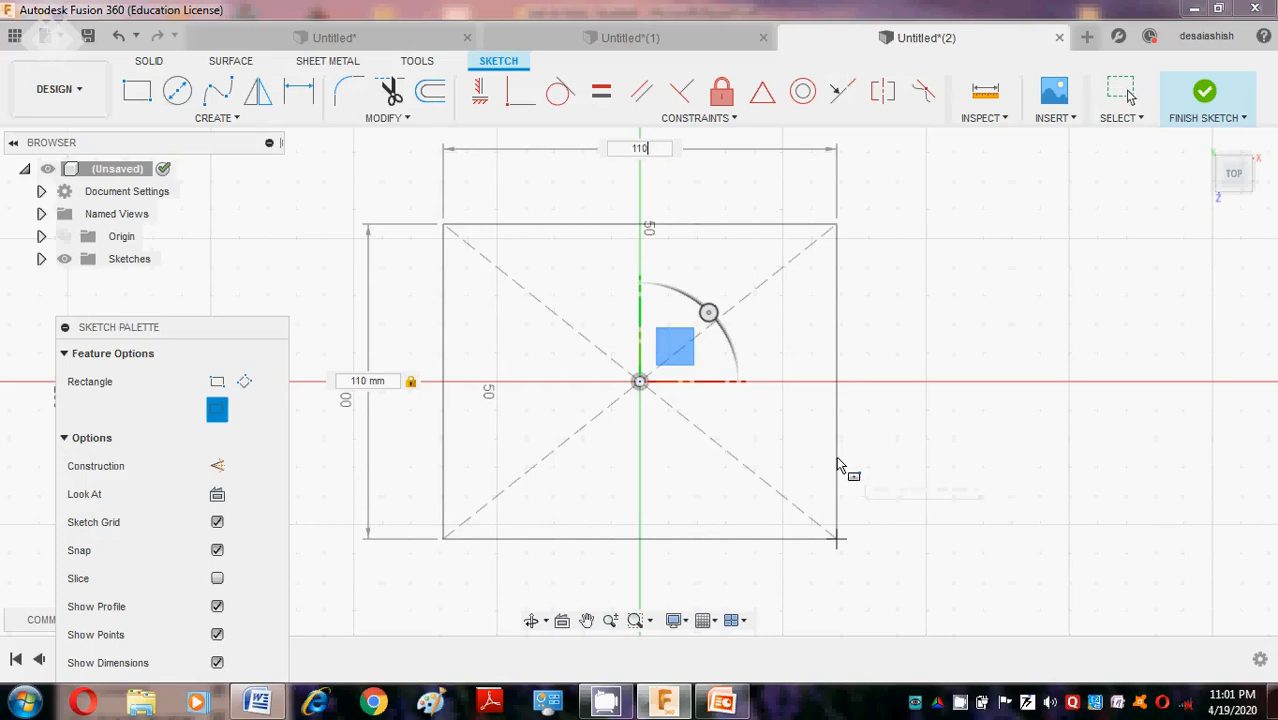
key("Return")
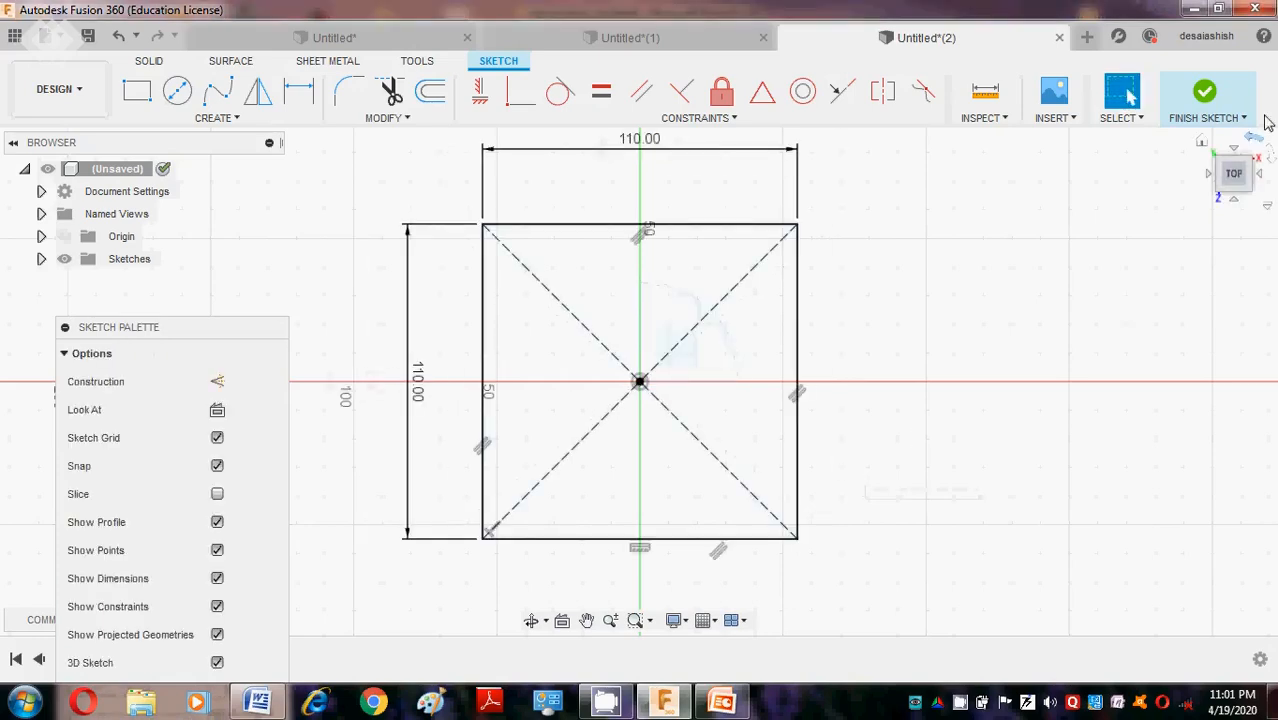
Extrude the square profile 30 mm upward as a new body.
left_click(1199, 145)
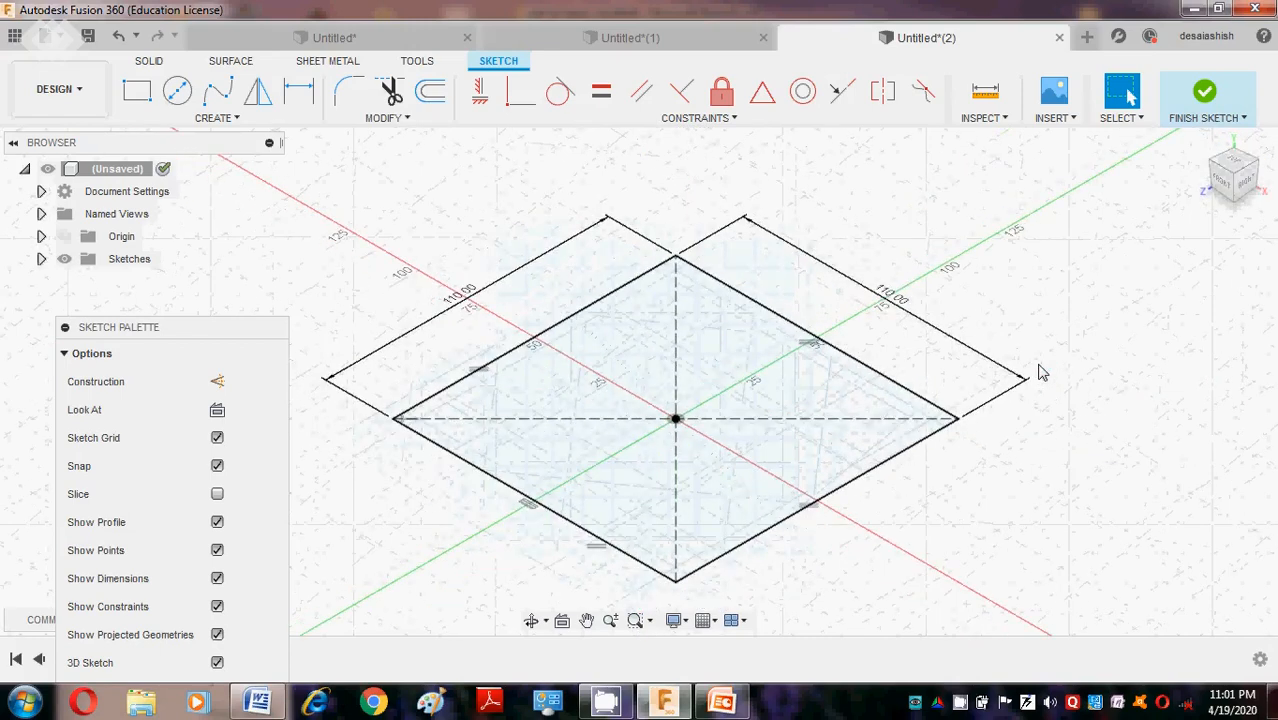
key("e")
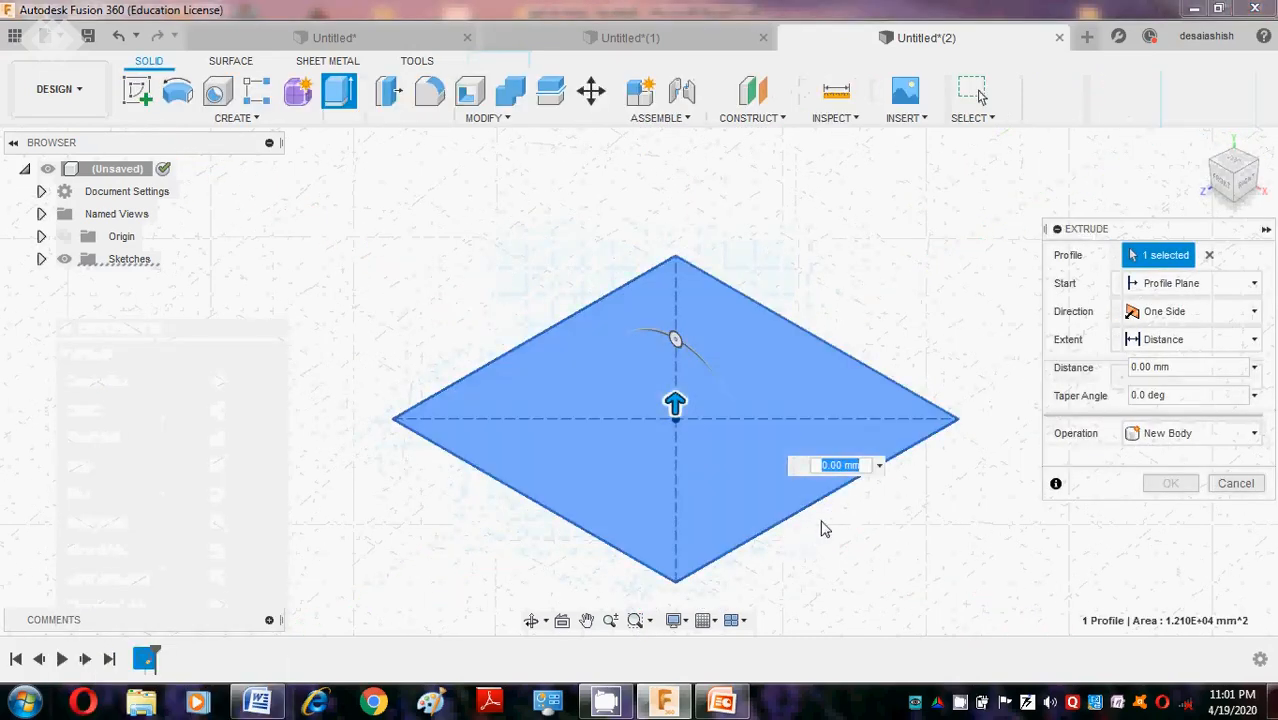
type("30")
key("Return")
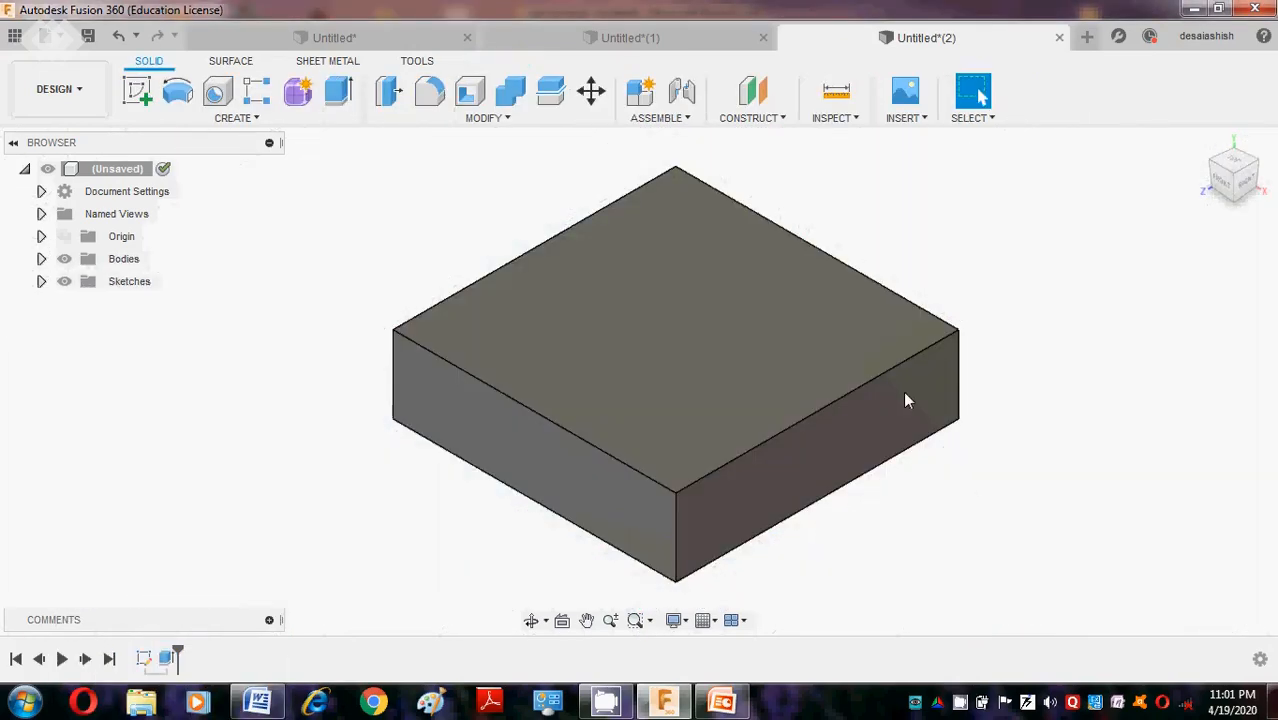
Check the notch and upright plate dimensions in the Word drawing and return to the Fusion 360 model.
left_click(257, 700)
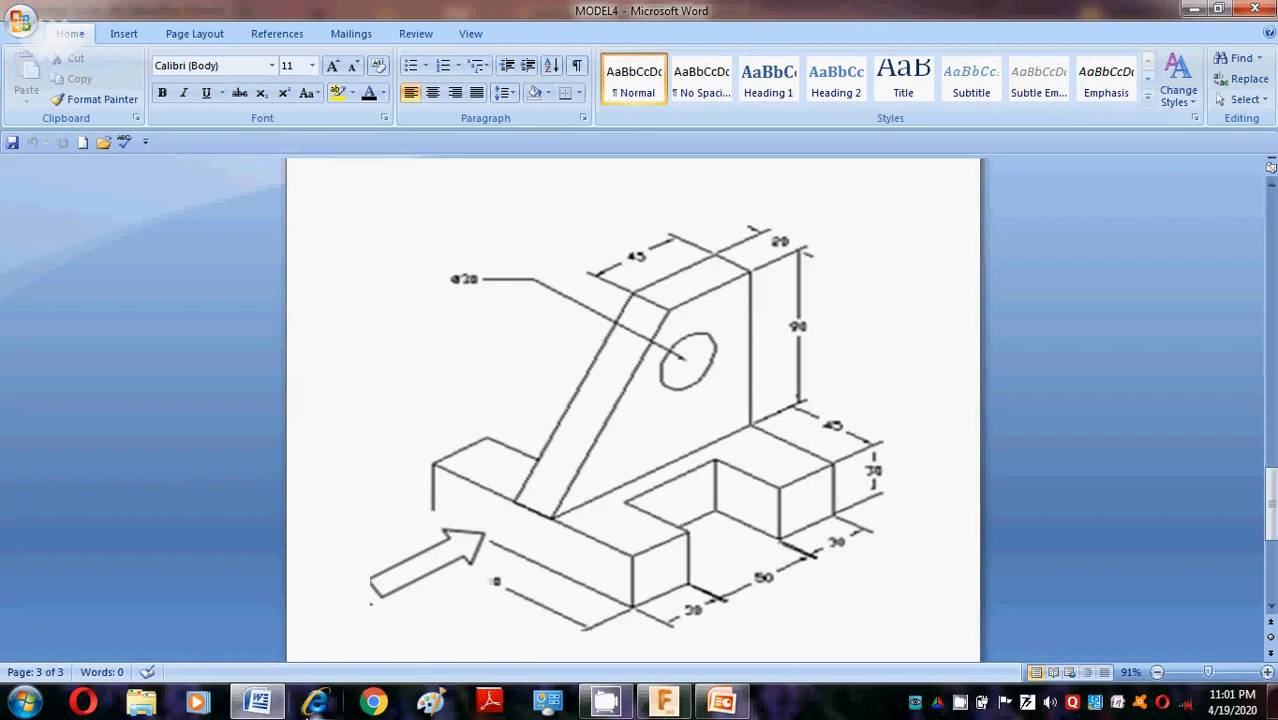
left_click(268, 703)
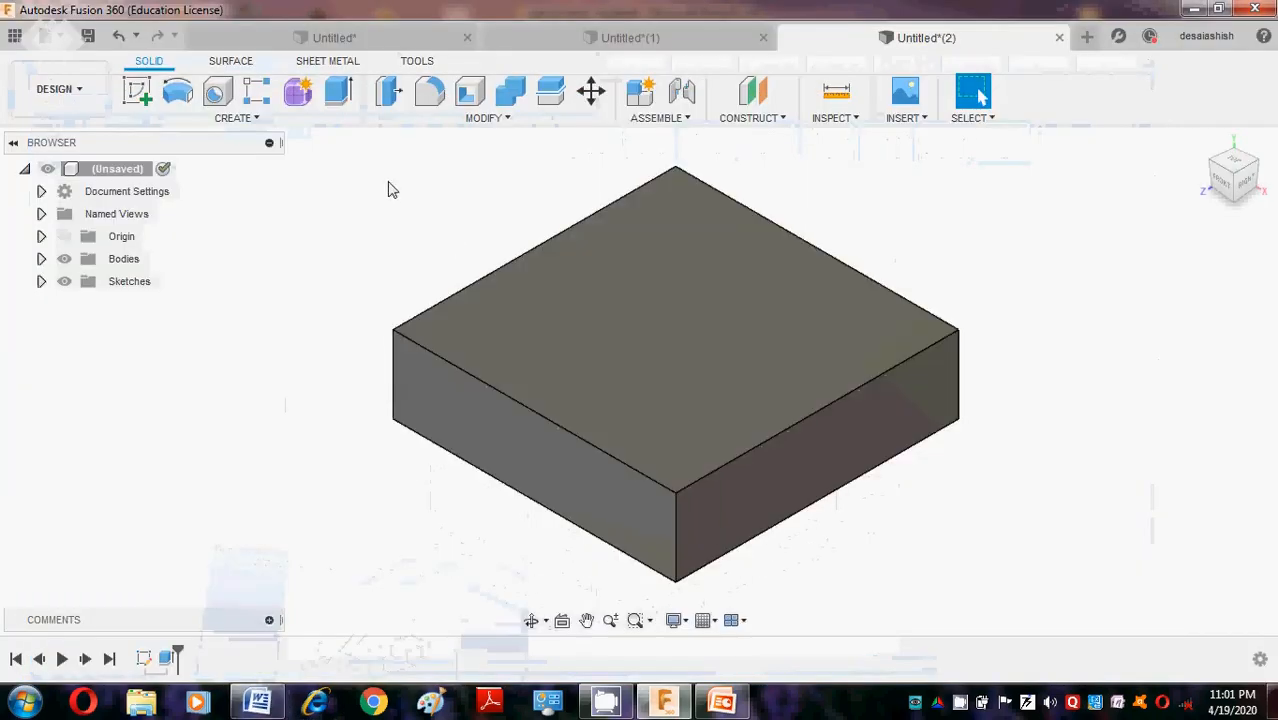
left_click(262, 703)
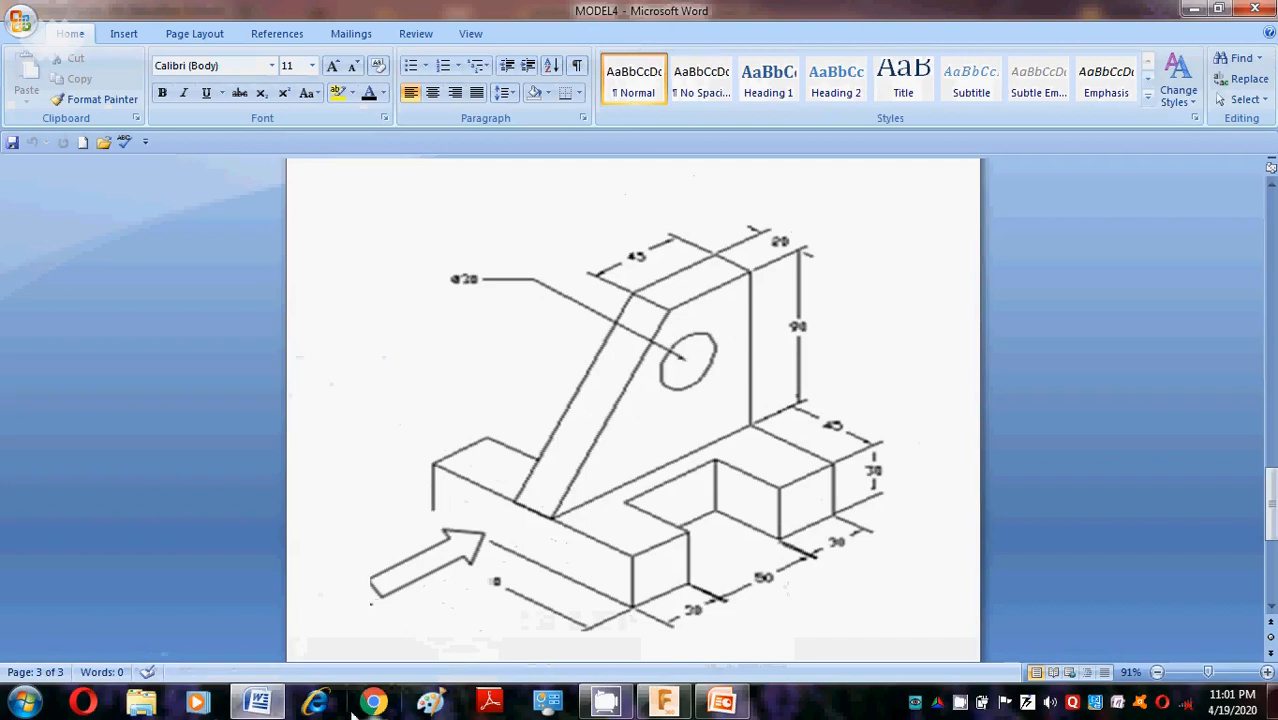
left_click(280, 705)
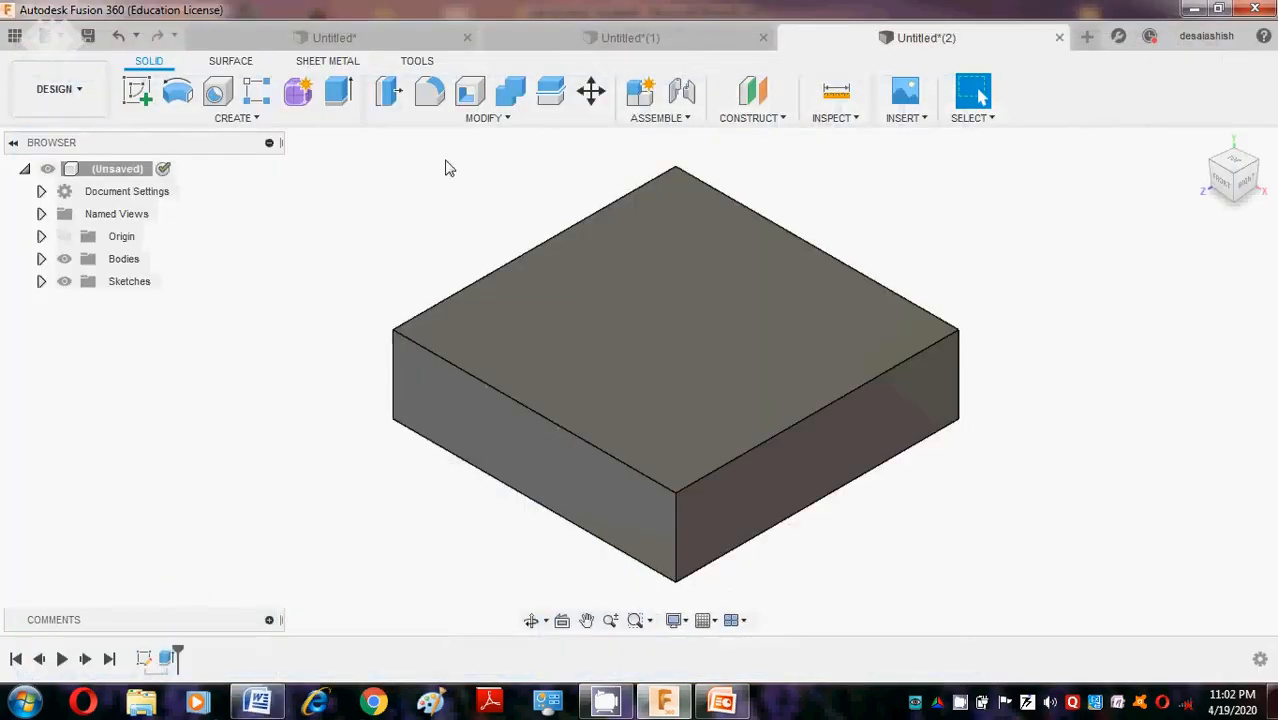
Construct an offset plane at -55 mm from the base's right side face.
left_click(728, 119)
left_click(748, 137)
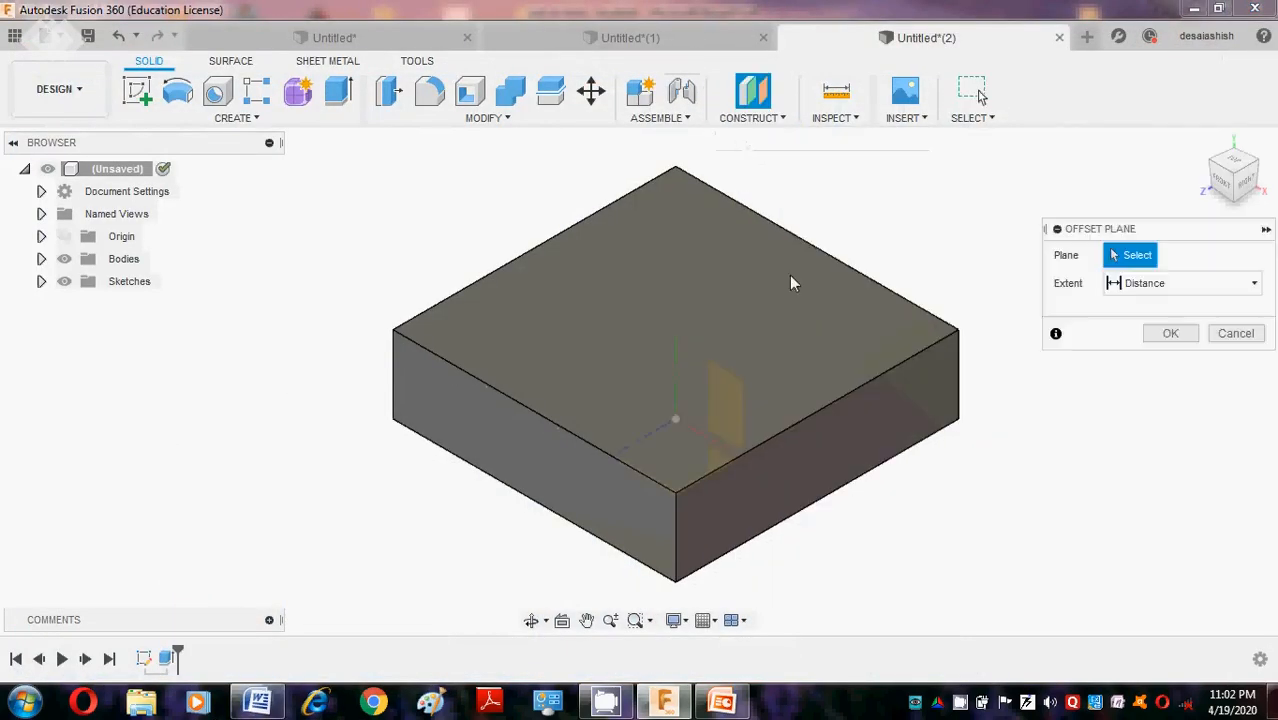
left_click(829, 451)
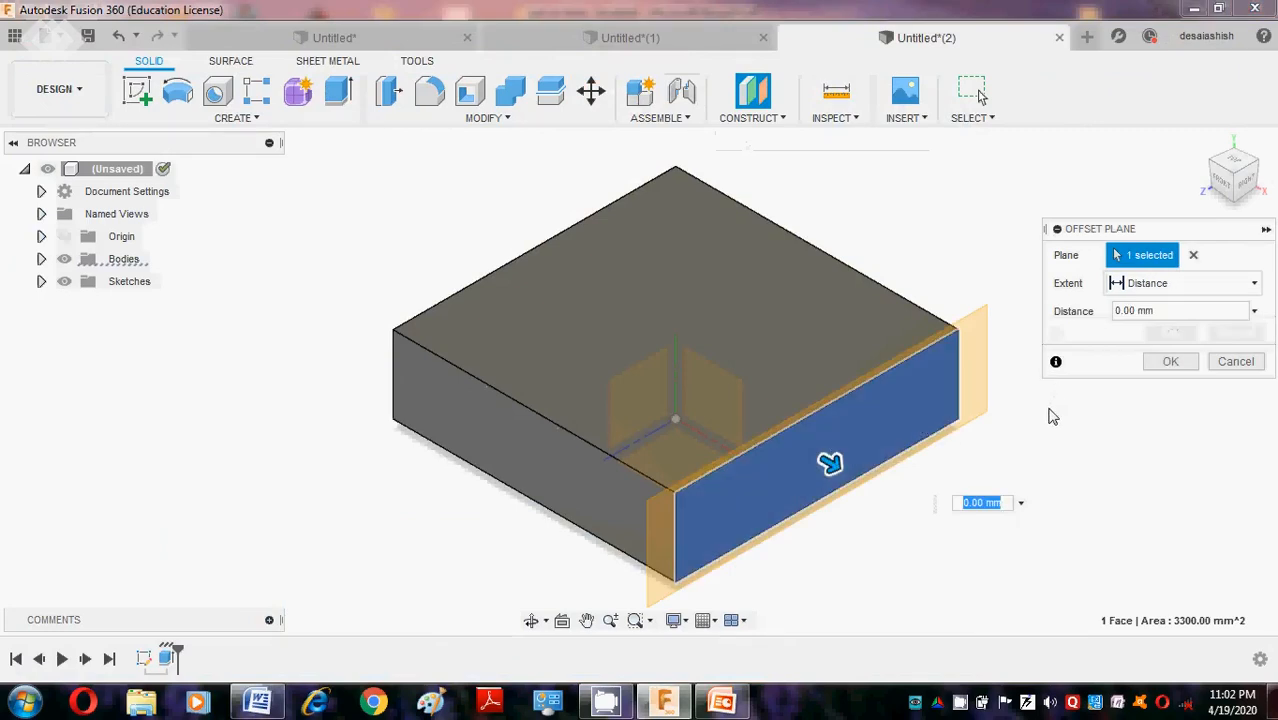
left_click(1150, 311)
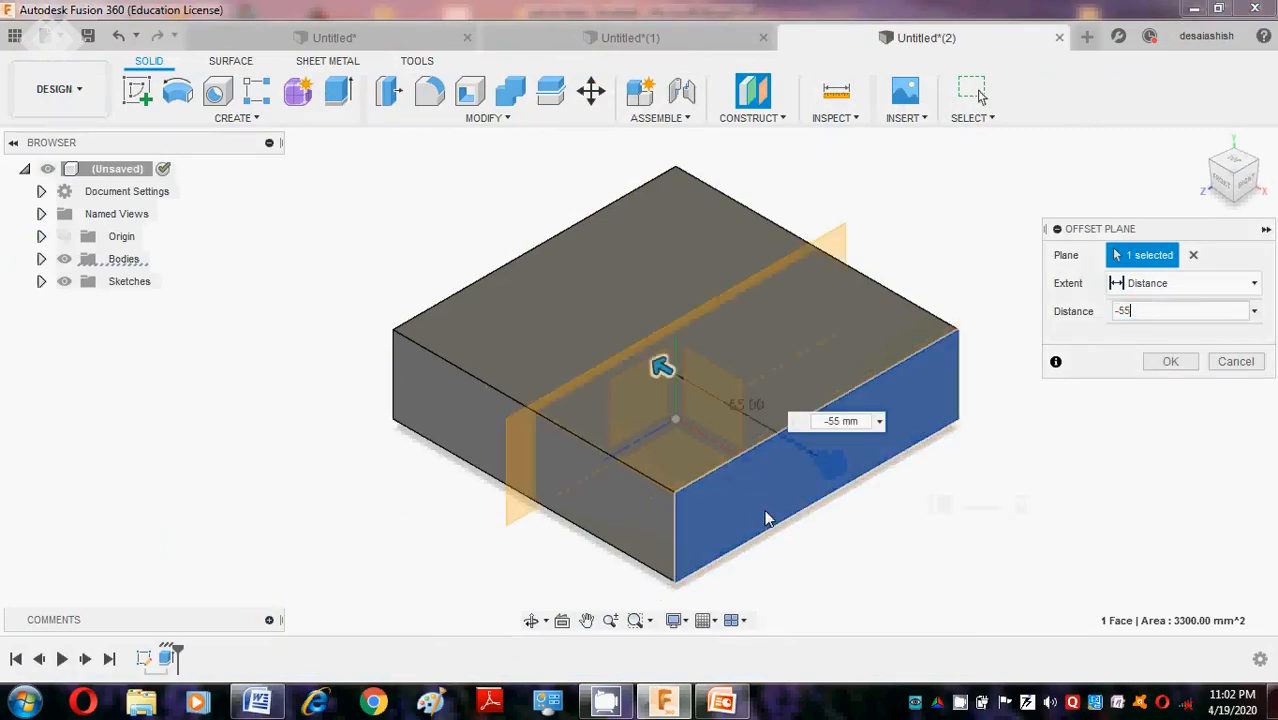
left_click(1172, 363)
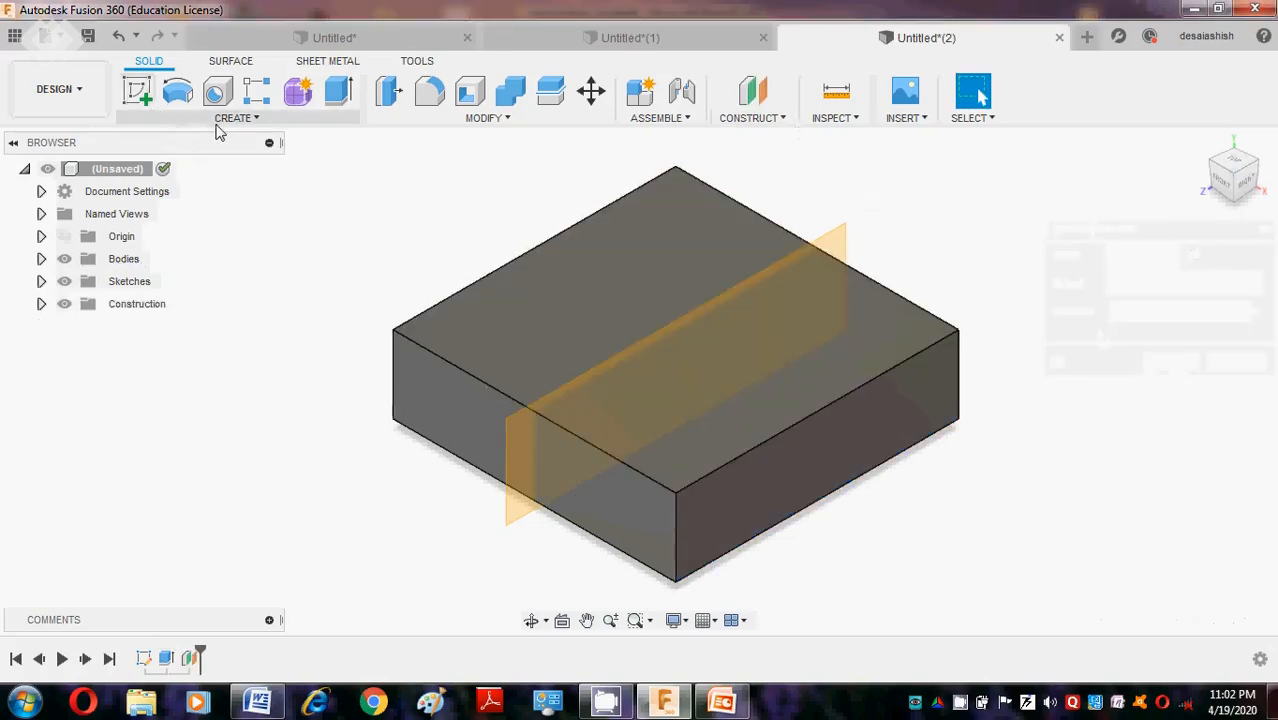
Sketch a two-point rectangle 110 mm wide and 90 mm high on the offset plane, standing on the base's top edge.
left_click(142, 98)
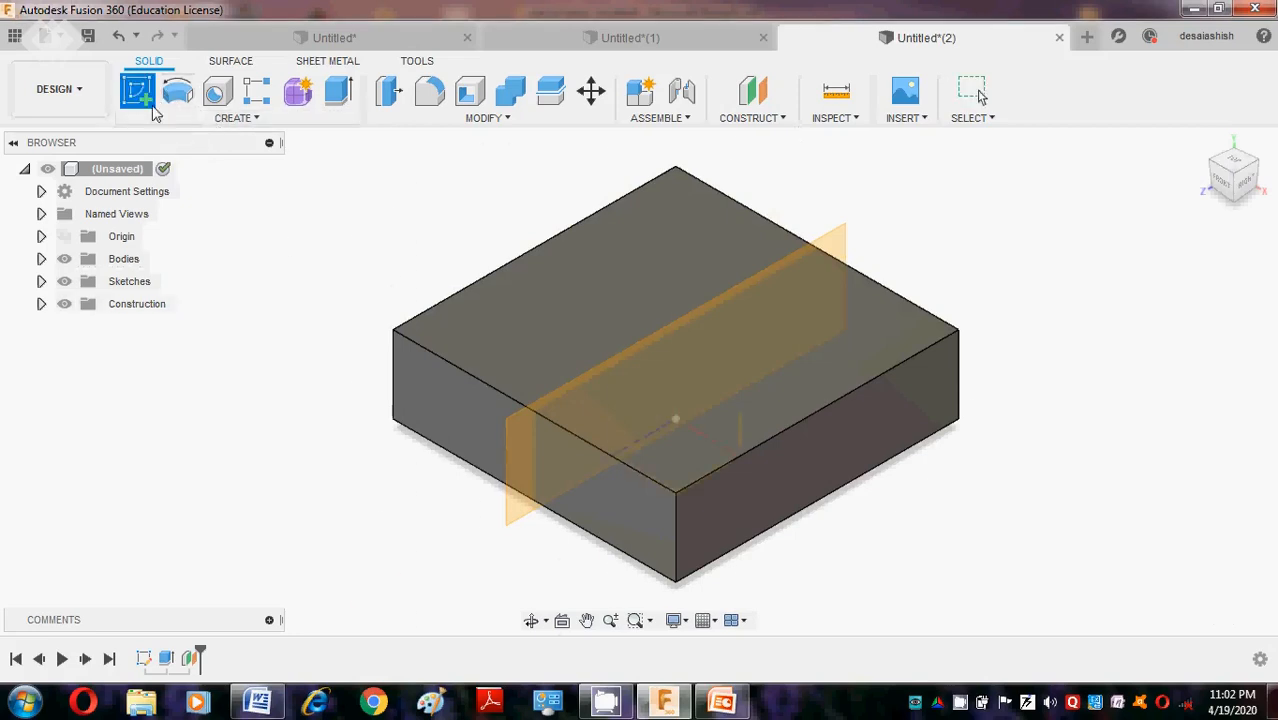
left_click(510, 450)
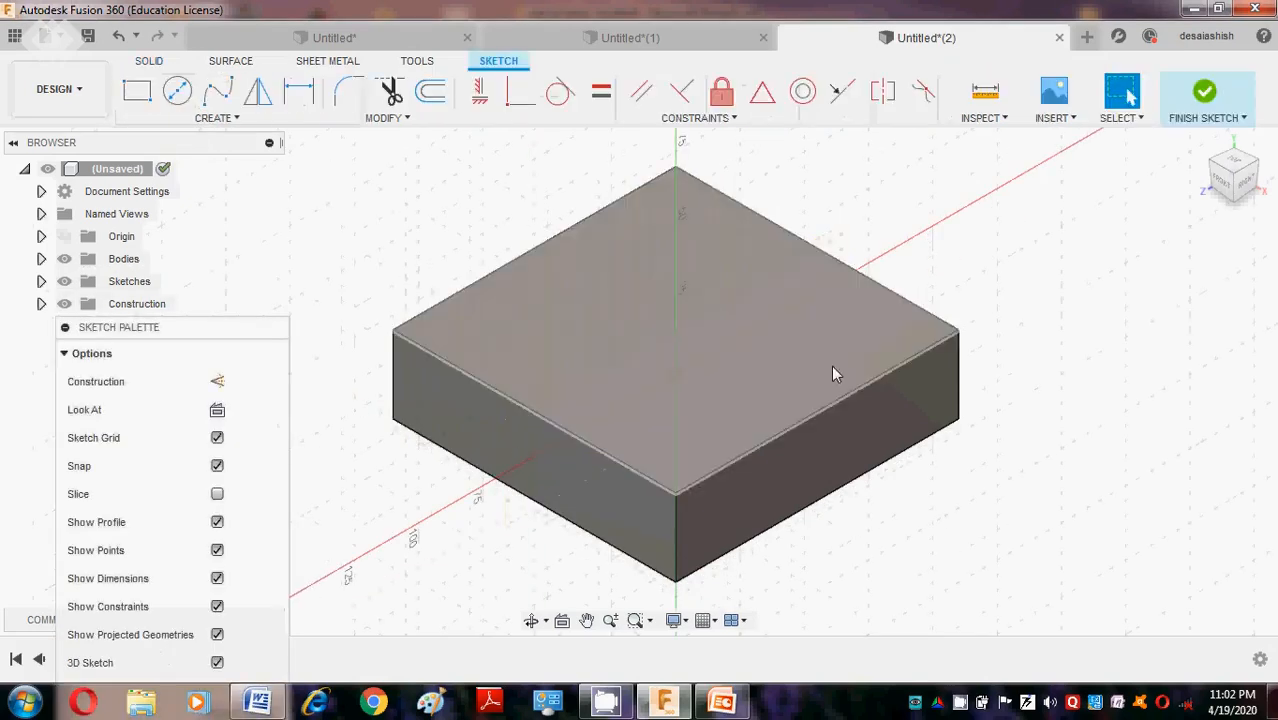
left_click(1250, 186)
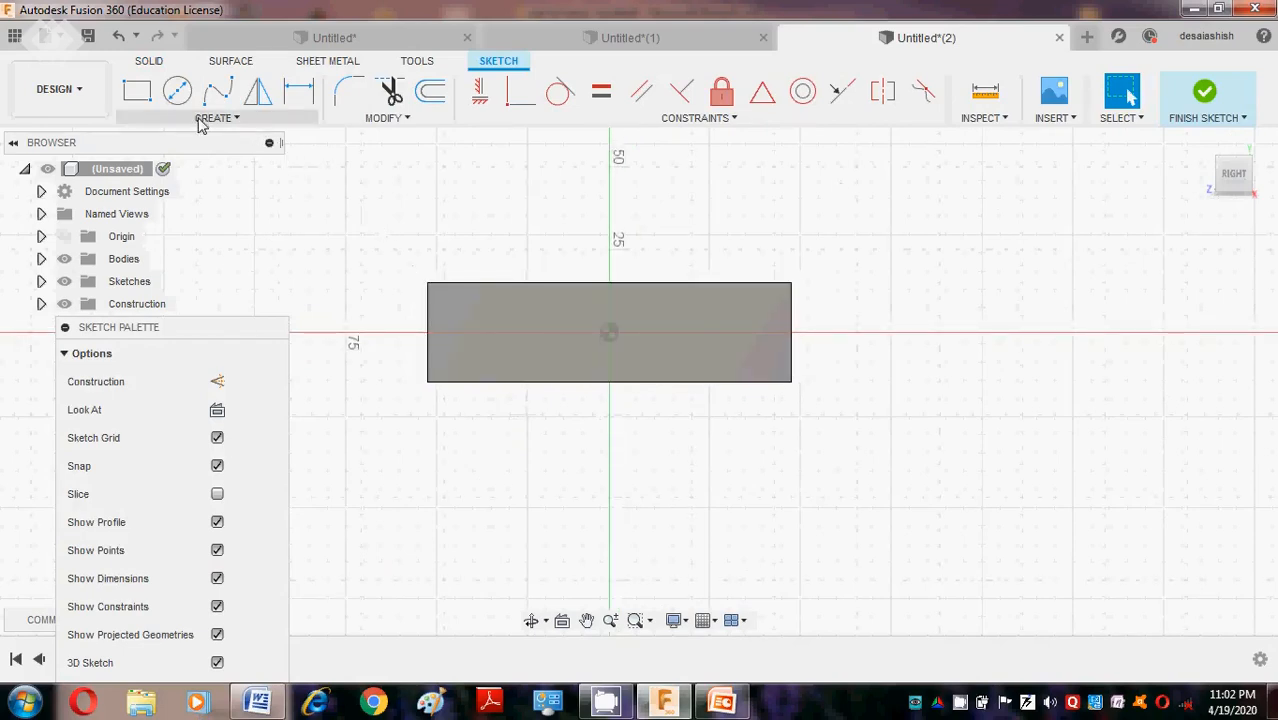
left_click(160, 119)
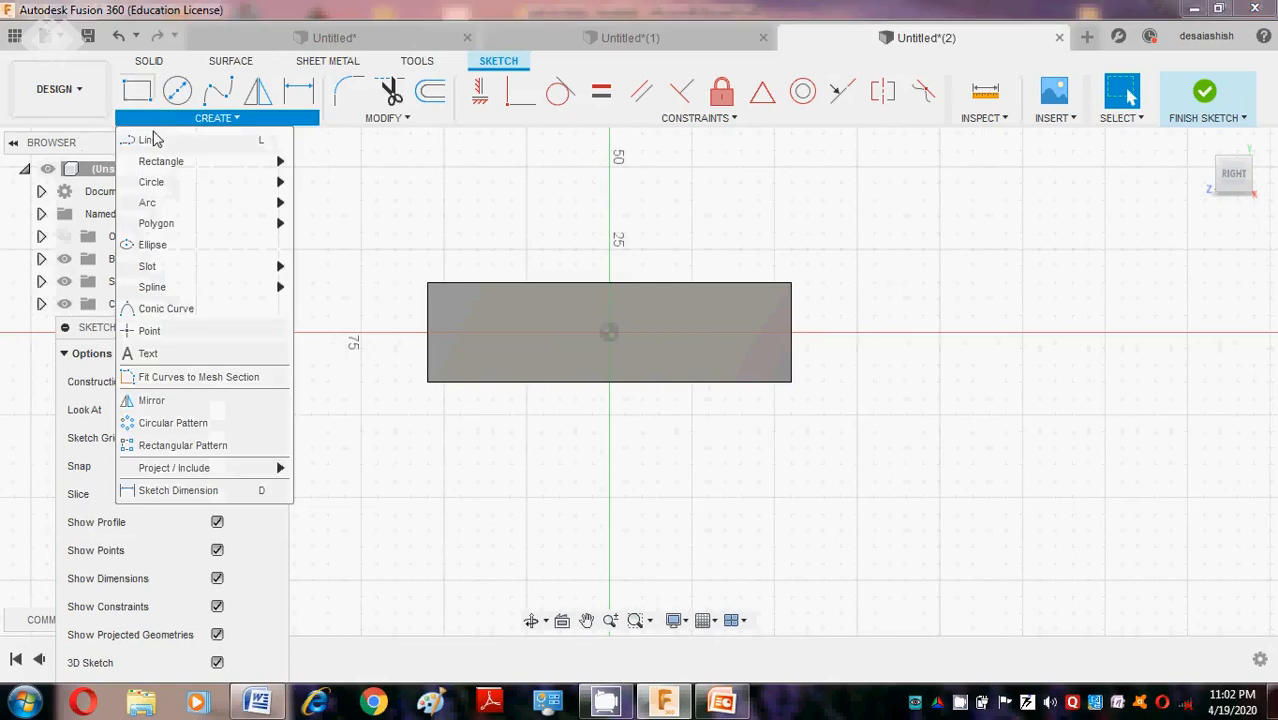
mouse_move(157, 161)
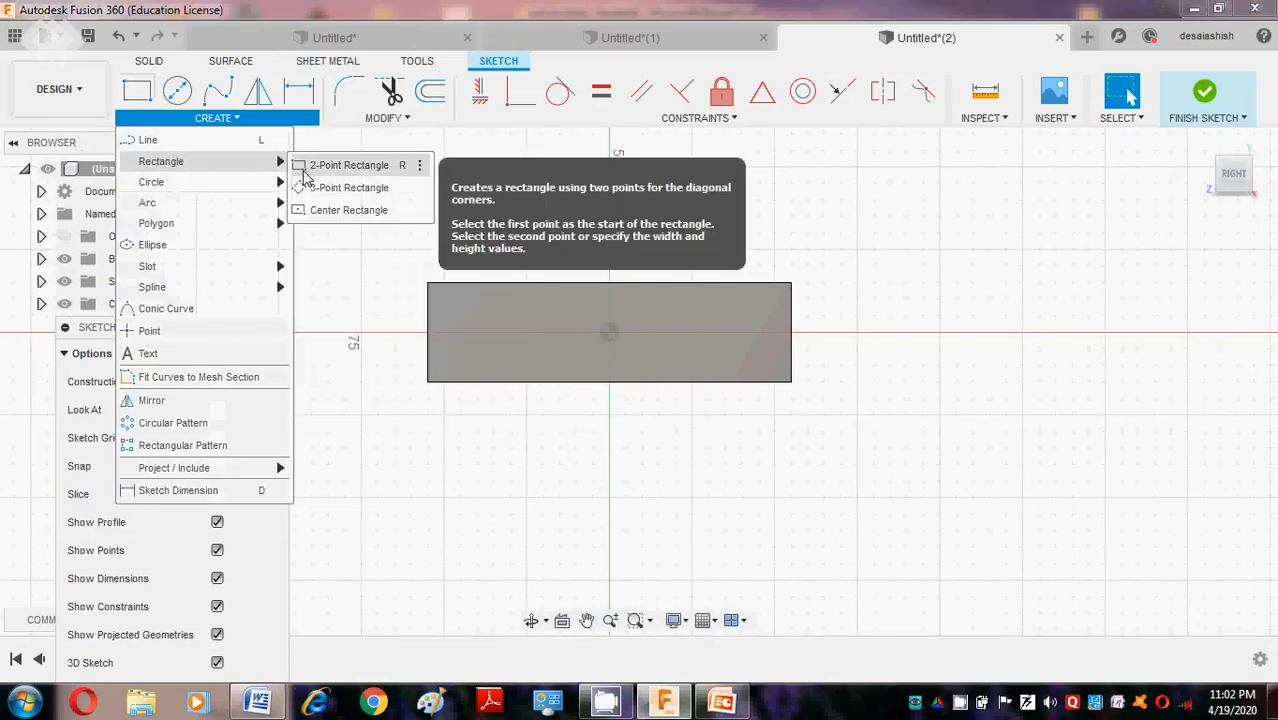
left_click(300, 165)
scroll(722, 242, "down", 3)
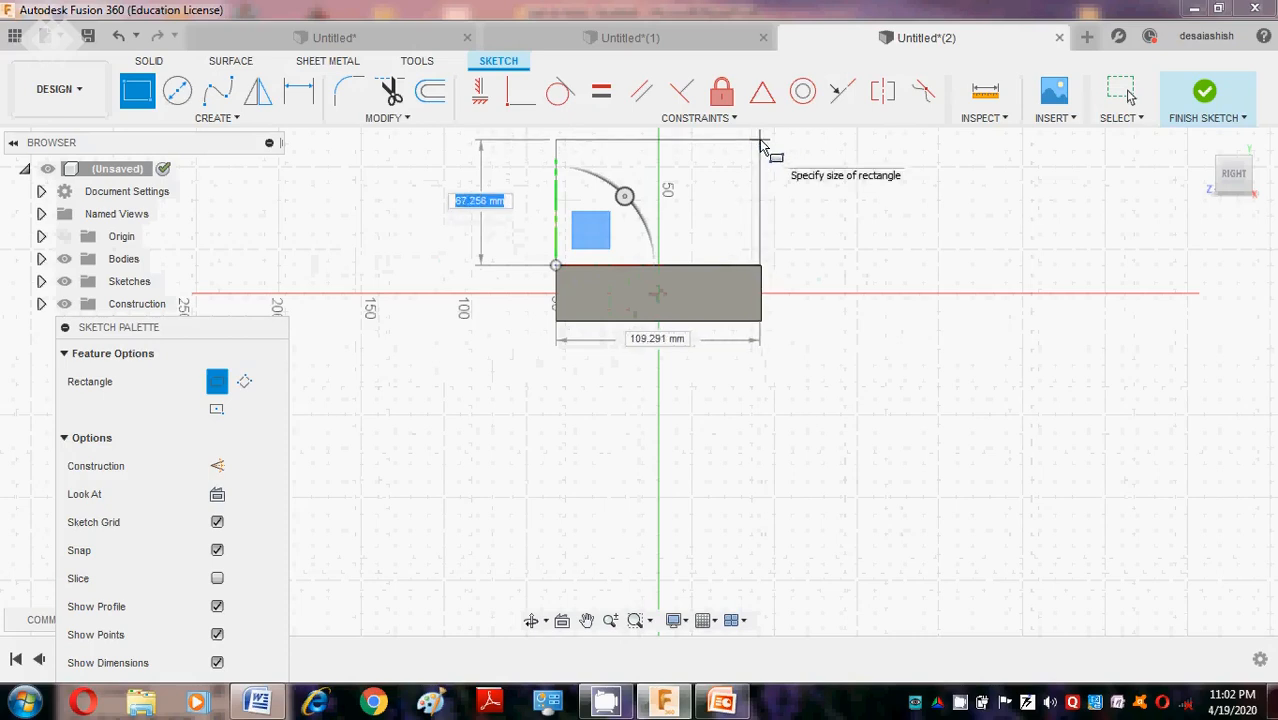
type("9")
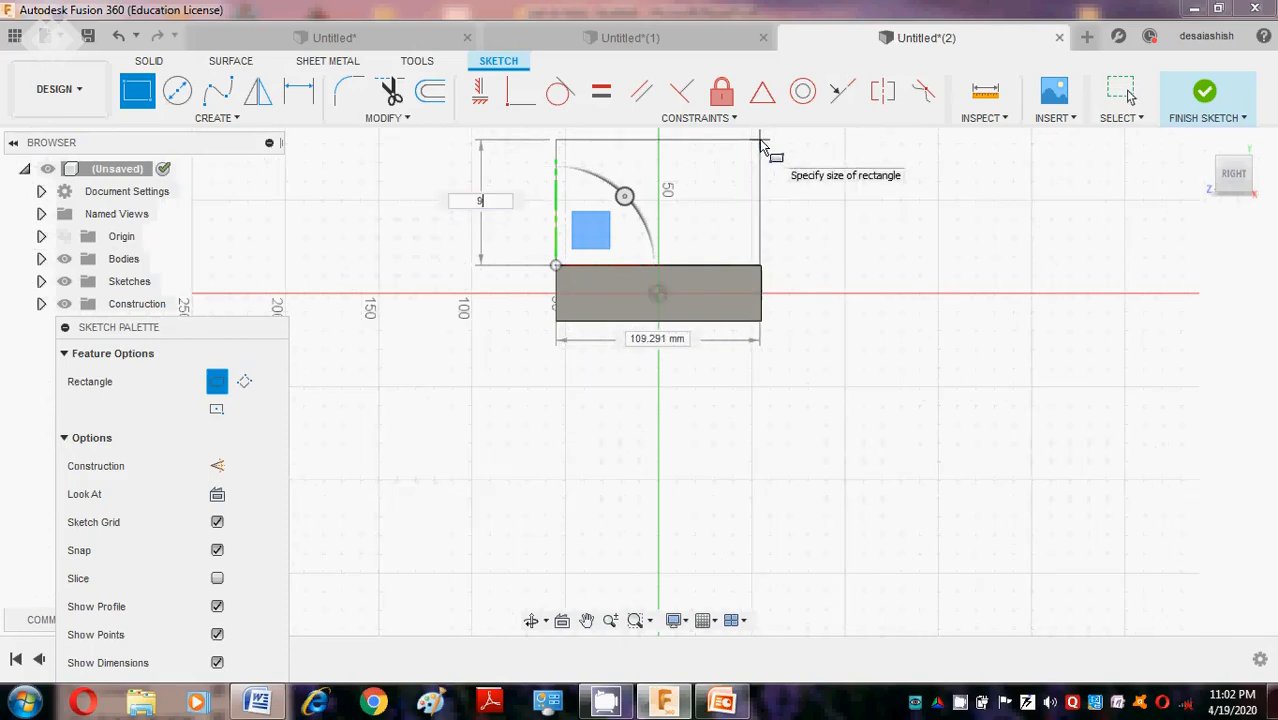
type("0")
key("Tab")
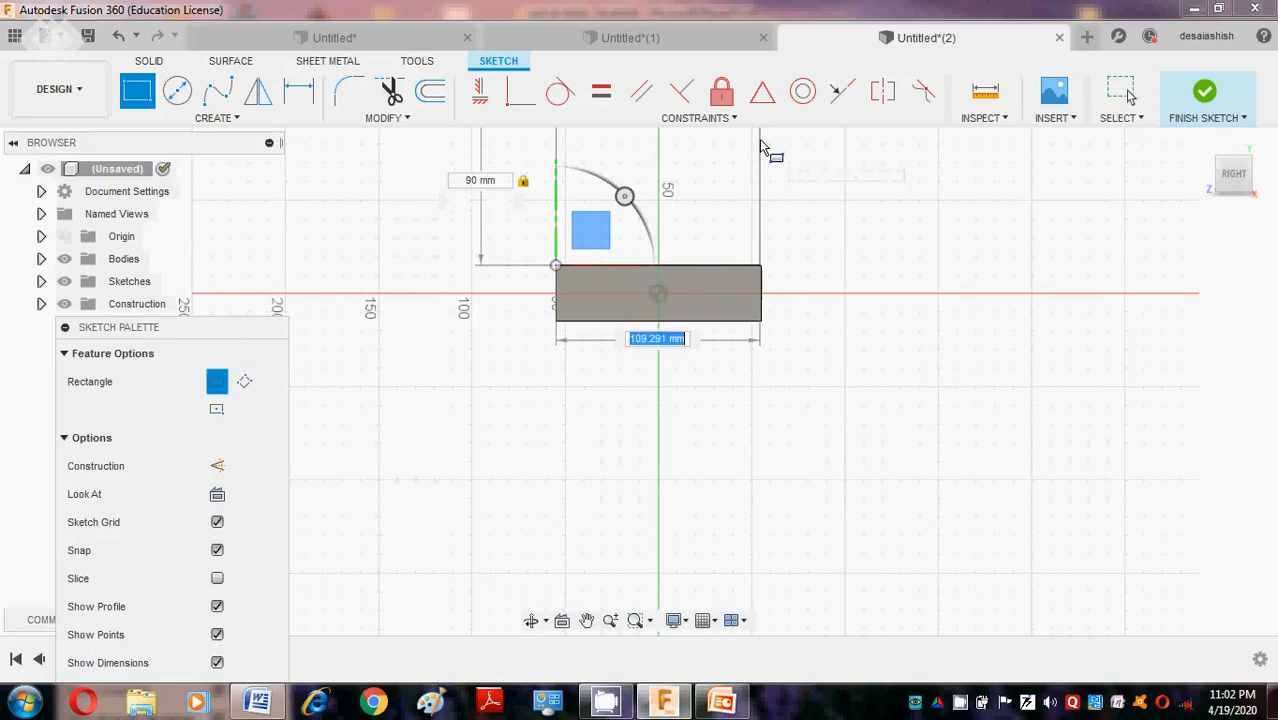
type("110")
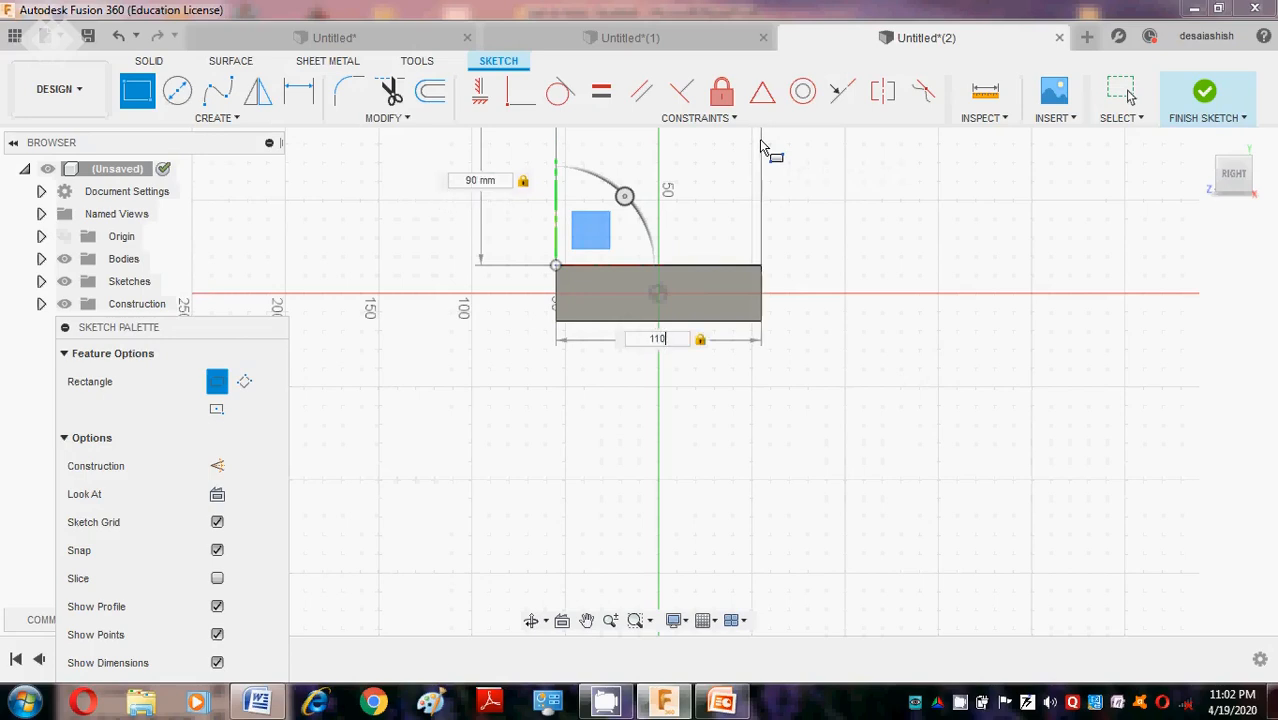
key("Return")
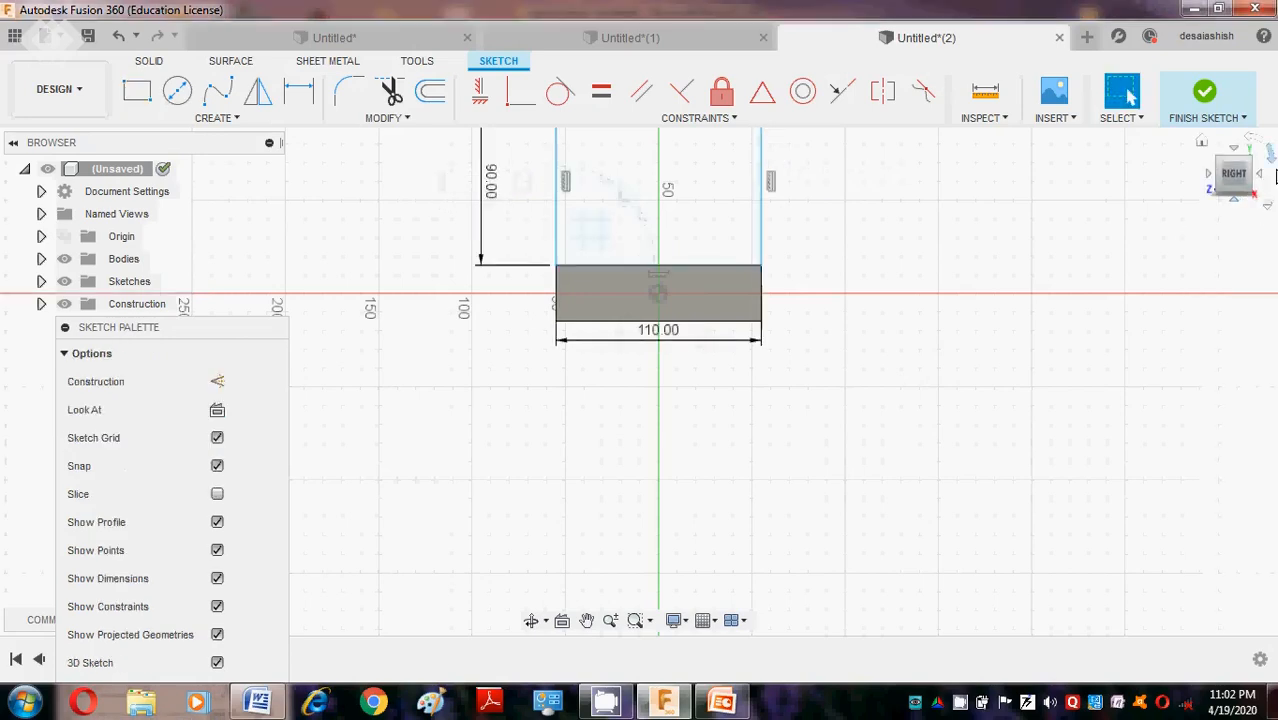
Consult the plate shape in the Word drawing, then in Fusion 360 draw a sloped line from the rectangle's lower-left corner to its top edge.
left_click(1205, 142)
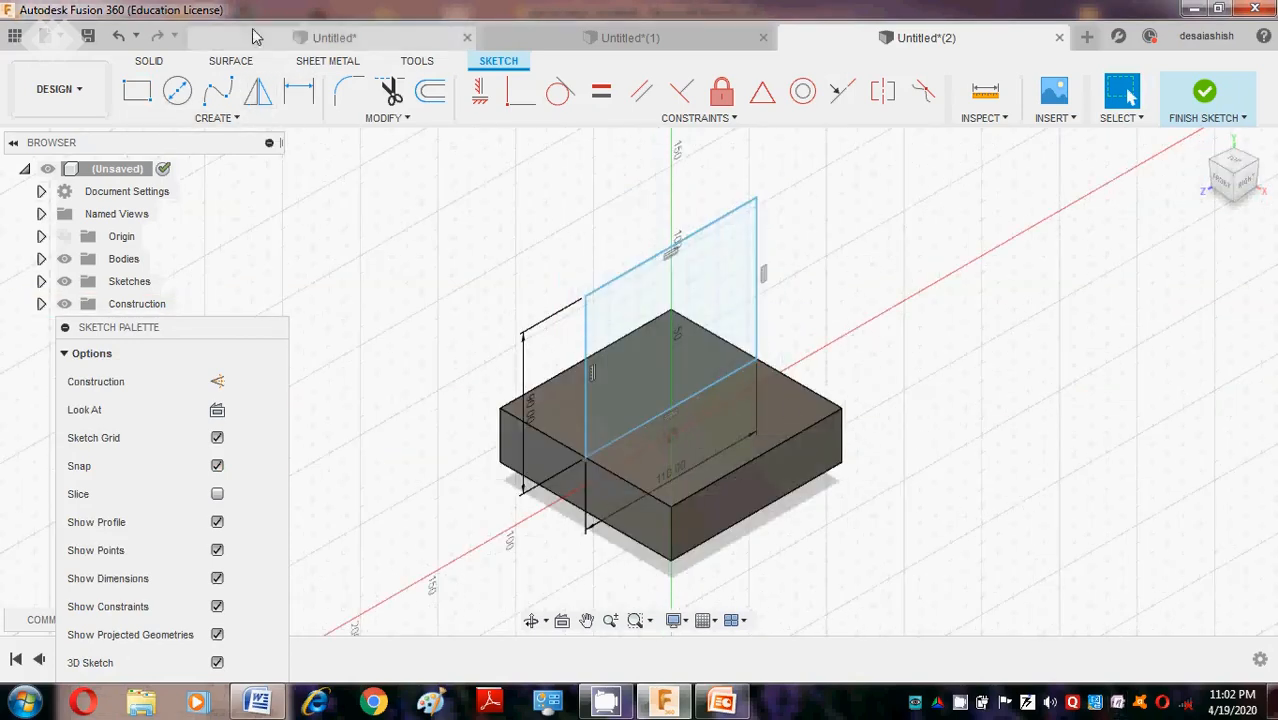
left_click(1246, 190)
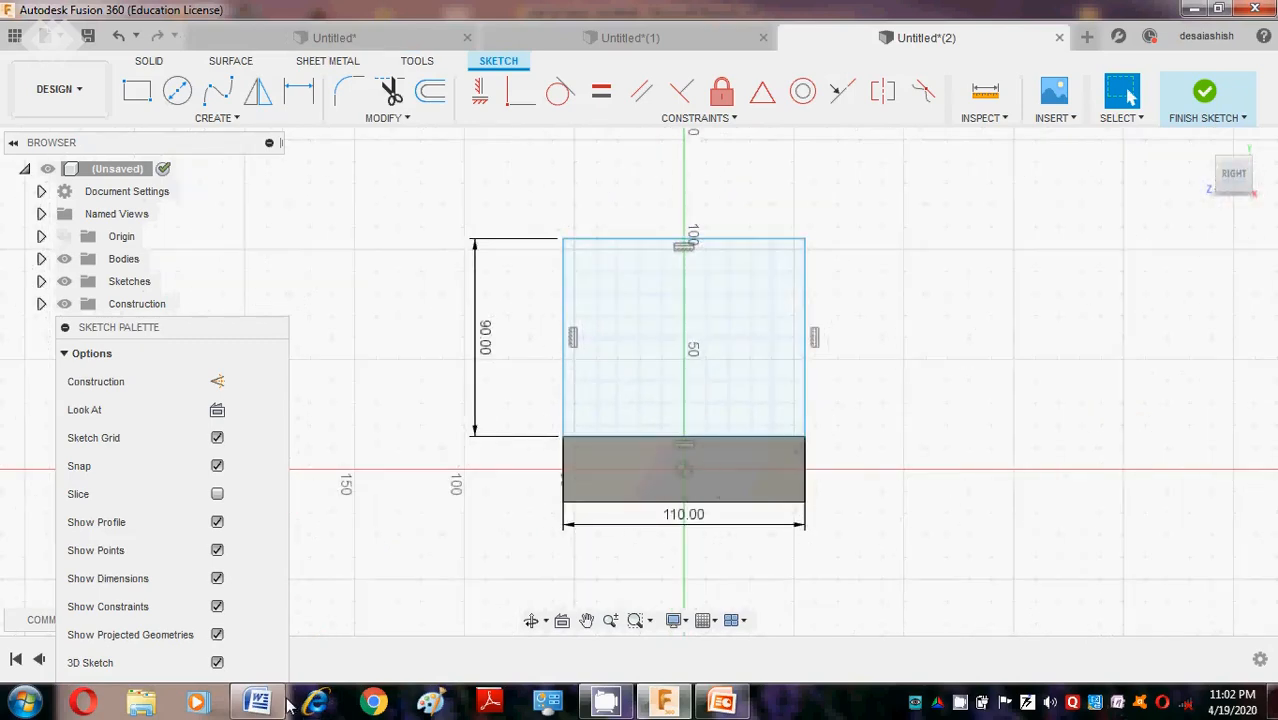
left_click(257, 703)
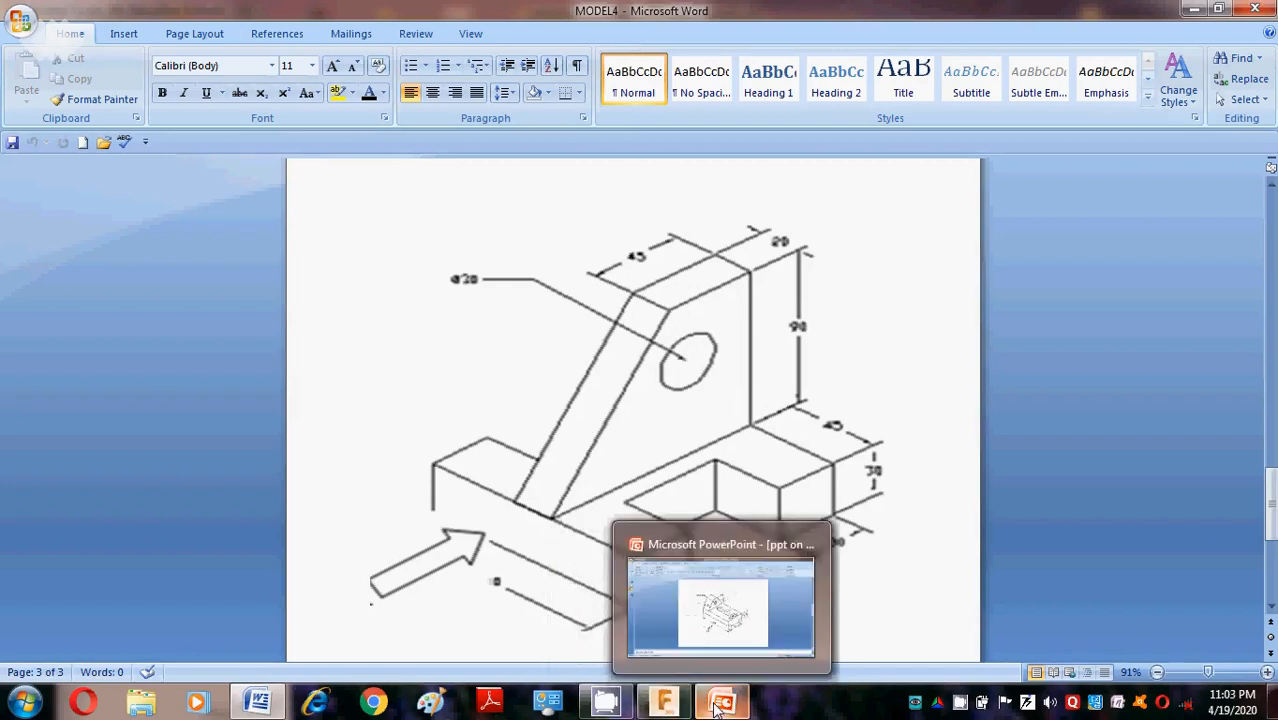
left_click(1196, 9)
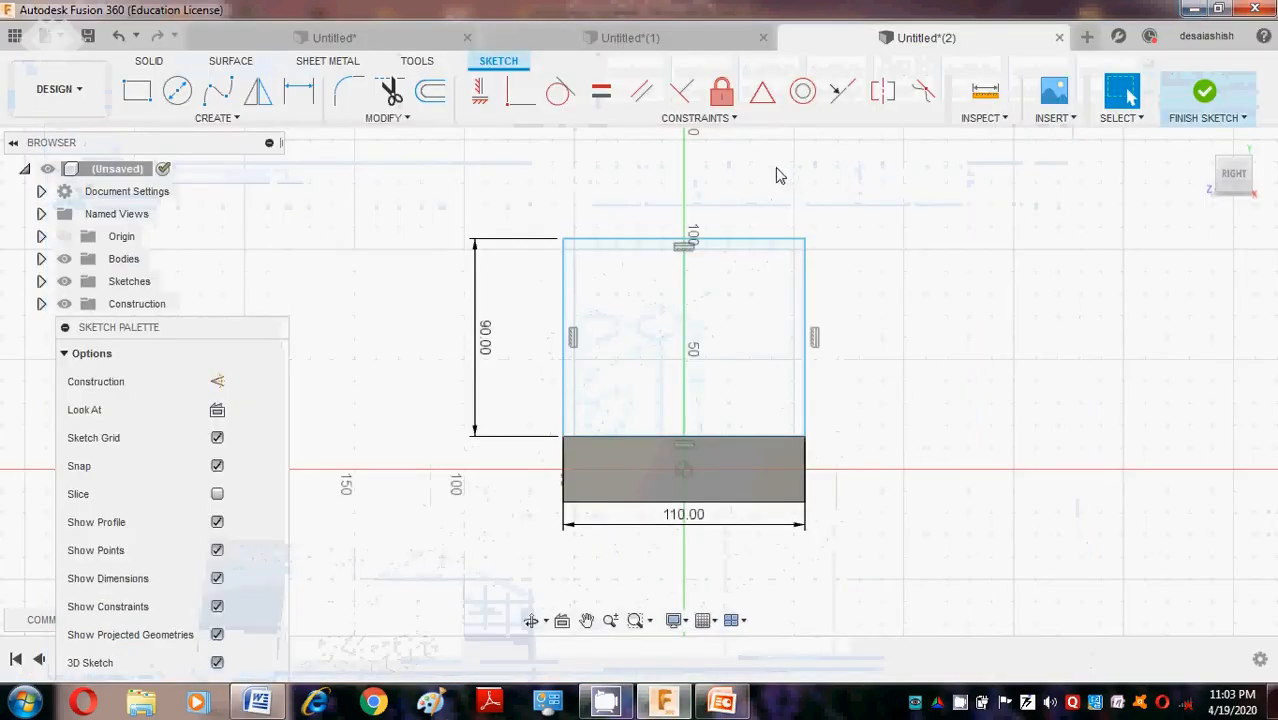
left_click(240, 120)
left_click(233, 137)
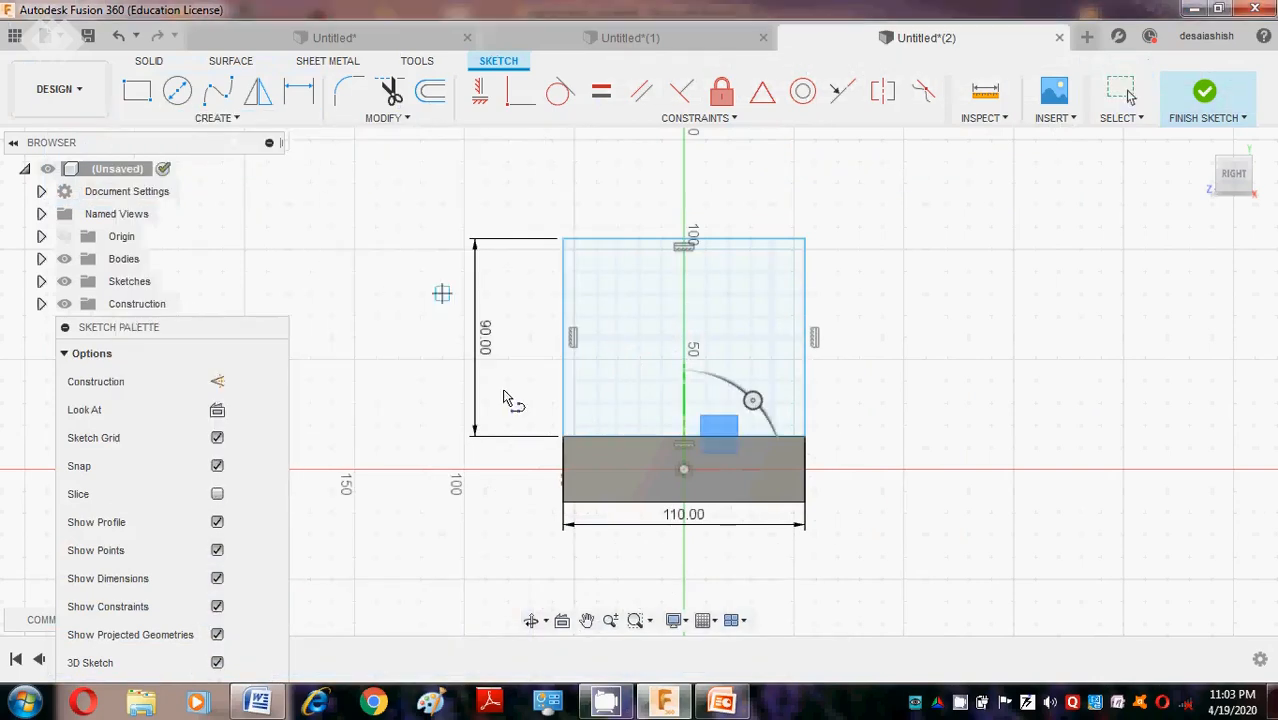
left_click(562, 438)
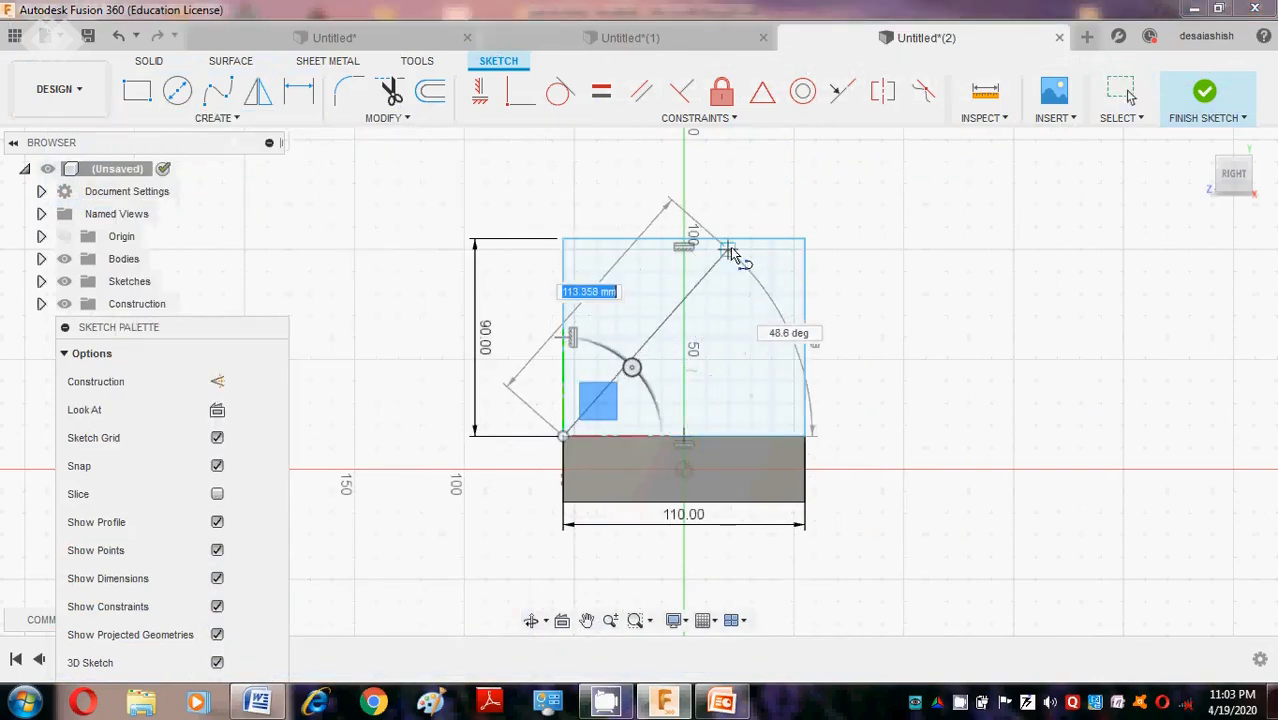
left_click(720, 239)
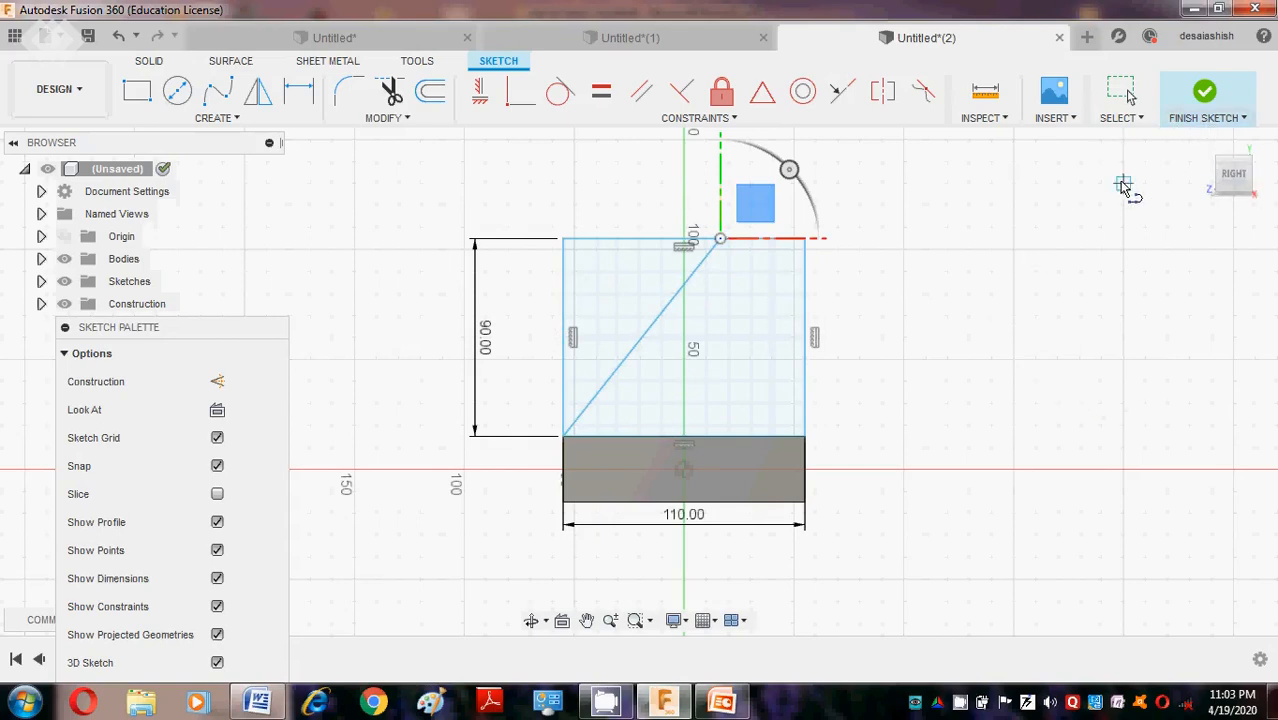
key("Escape")
Dimension the distance from the sloped line's upper end to the rectangle's upper-right corner as 45 mm.
left_click(298, 91)
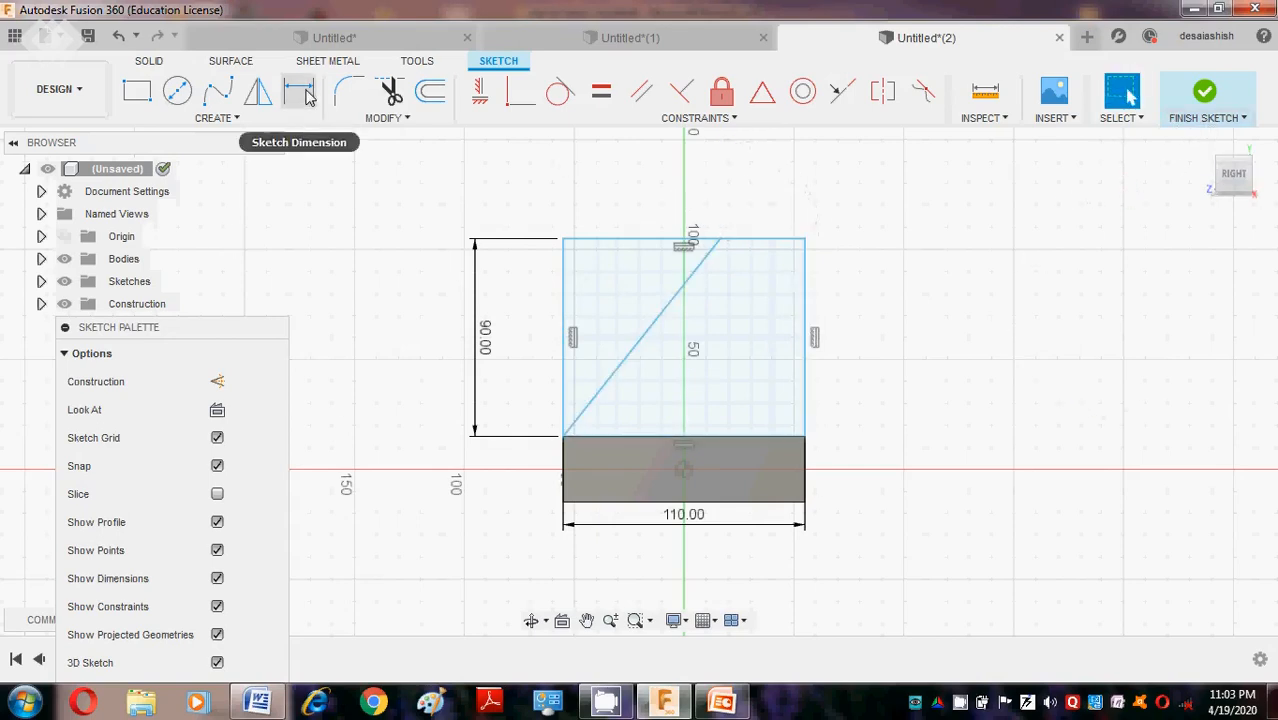
left_click(720, 239)
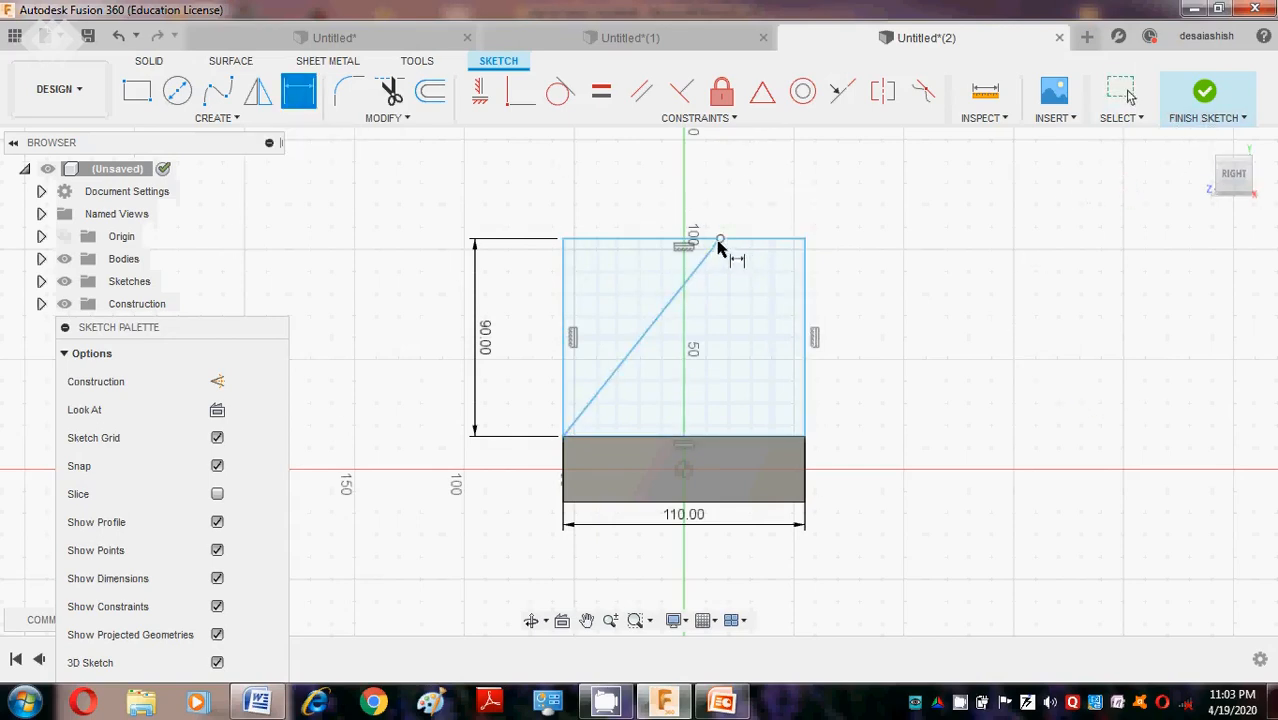
left_click(804, 241)
left_click(783, 176)
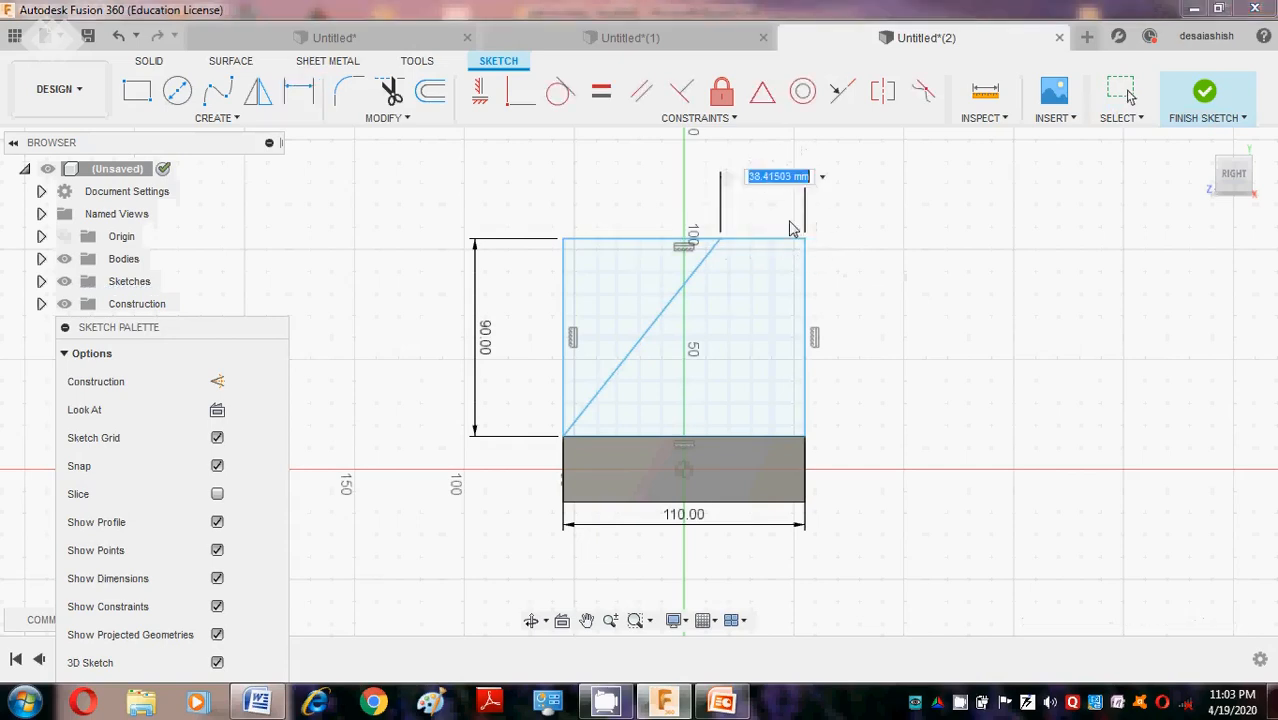
type("45")
key("Return")
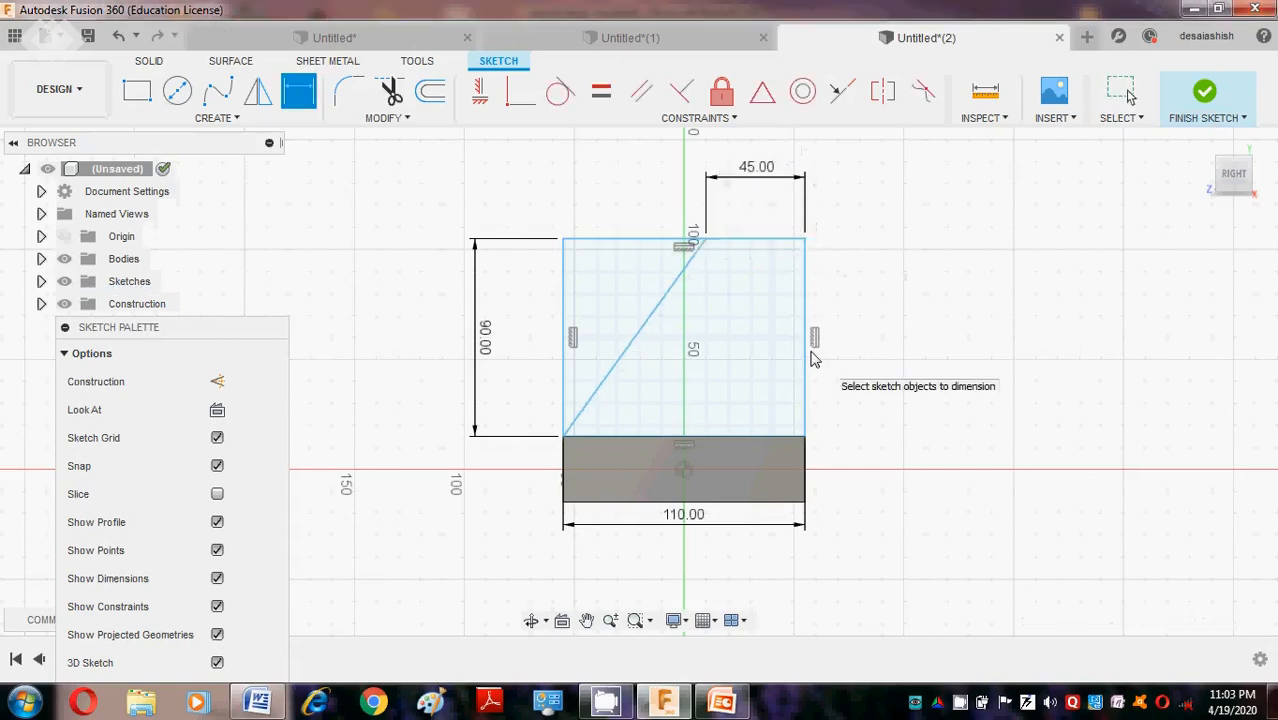
Compare the profile with the Word drawing, then in Fusion 360 trim the rectangle's left edge and the top segment outside the sloped line.
left_click(257, 703)
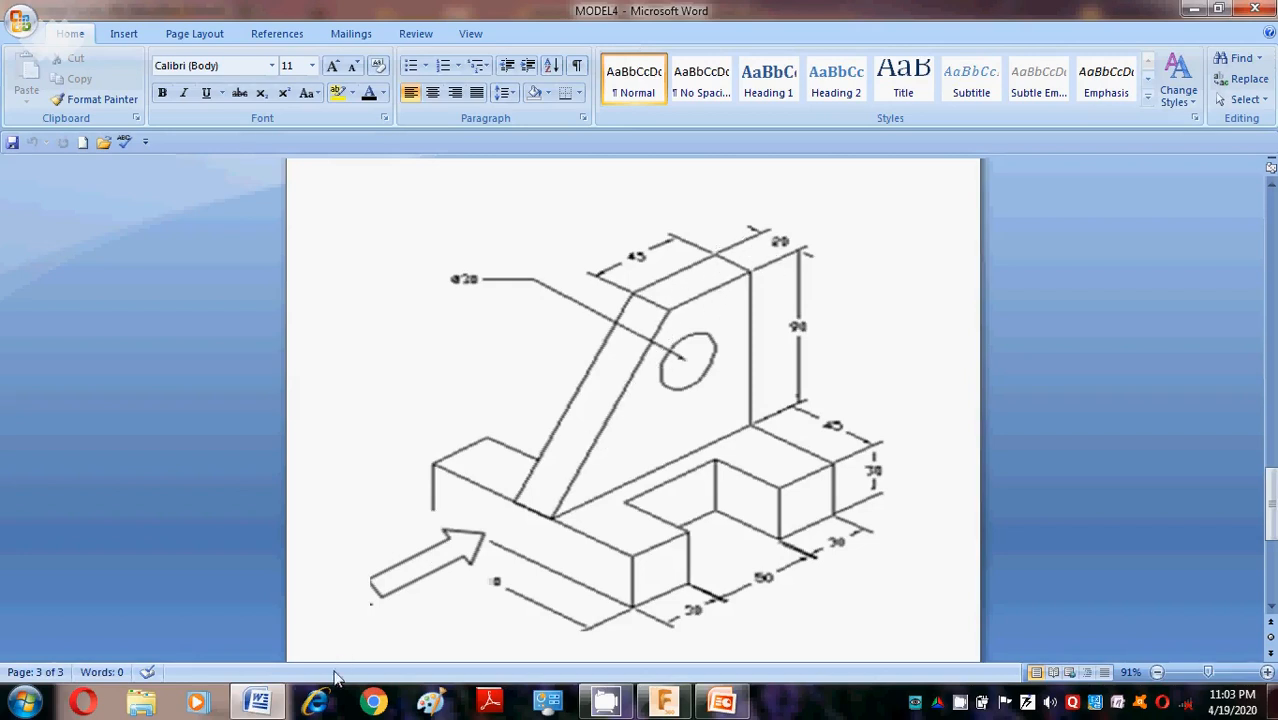
left_click(278, 710)
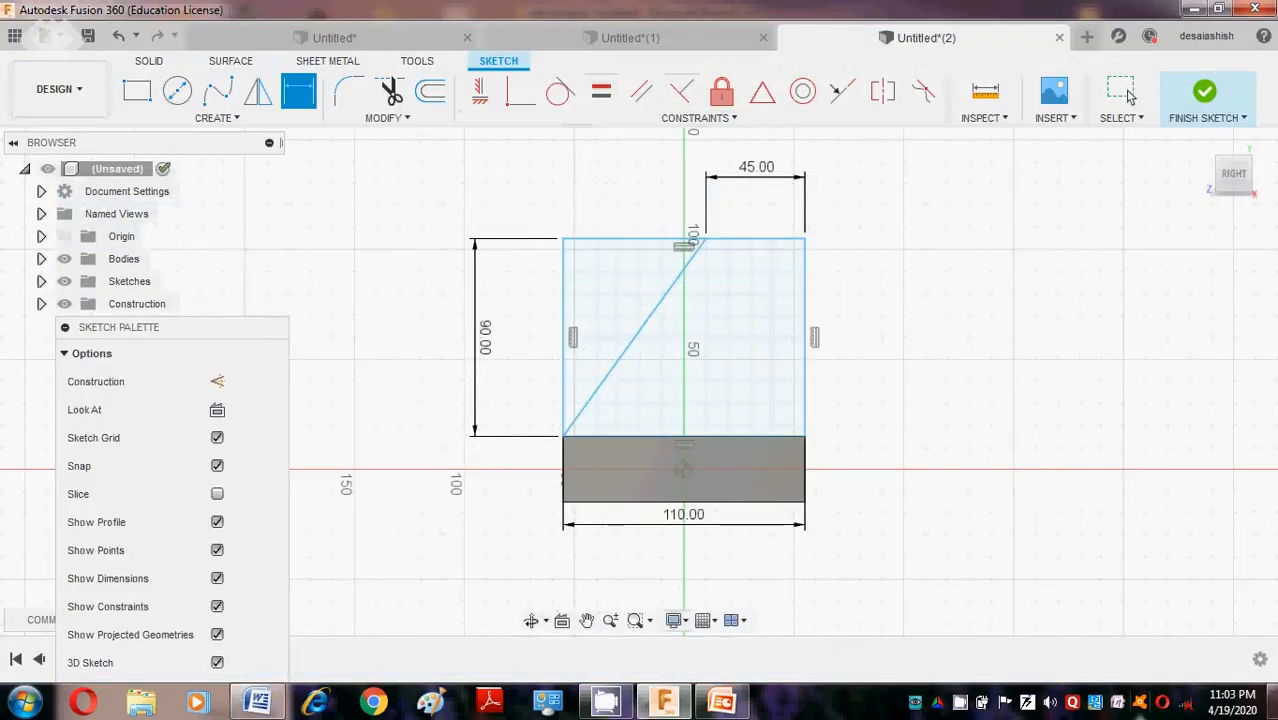
left_click(391, 91)
left_click(563, 296)
left_click(655, 240)
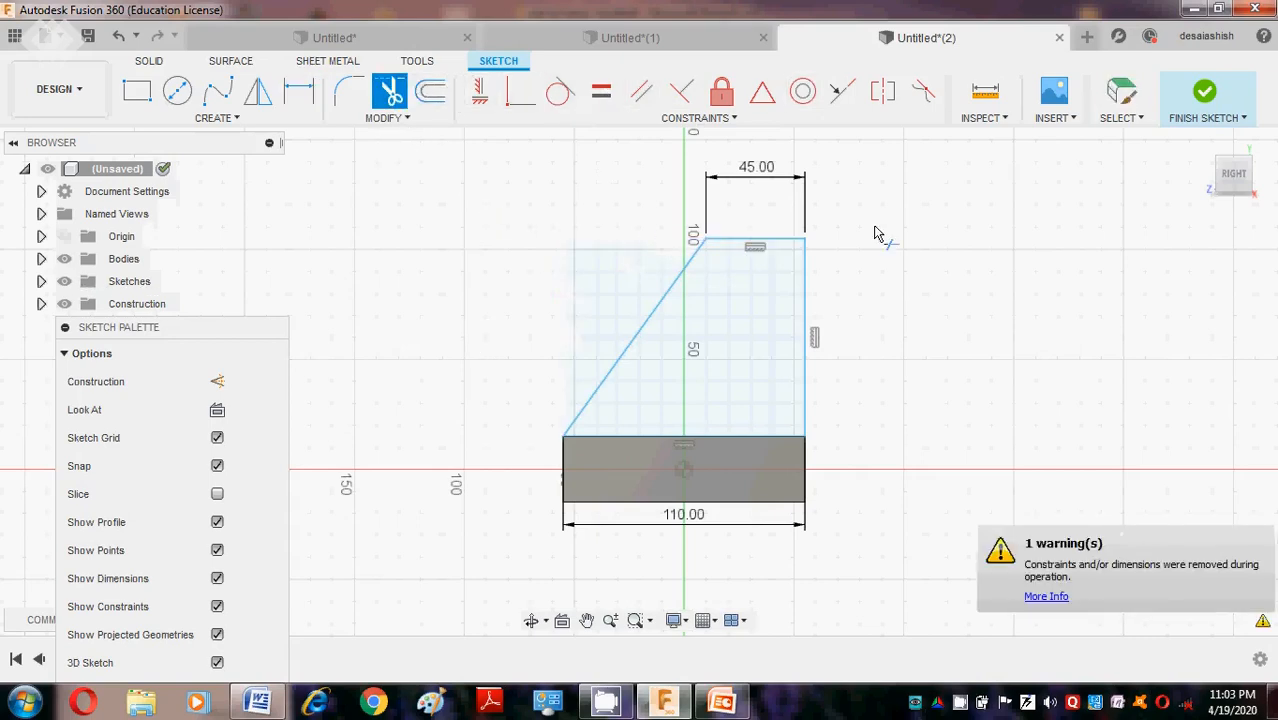
Extrude the sloped plate profile symmetrically by 10 mm per side and join it to the base.
left_click(1202, 144)
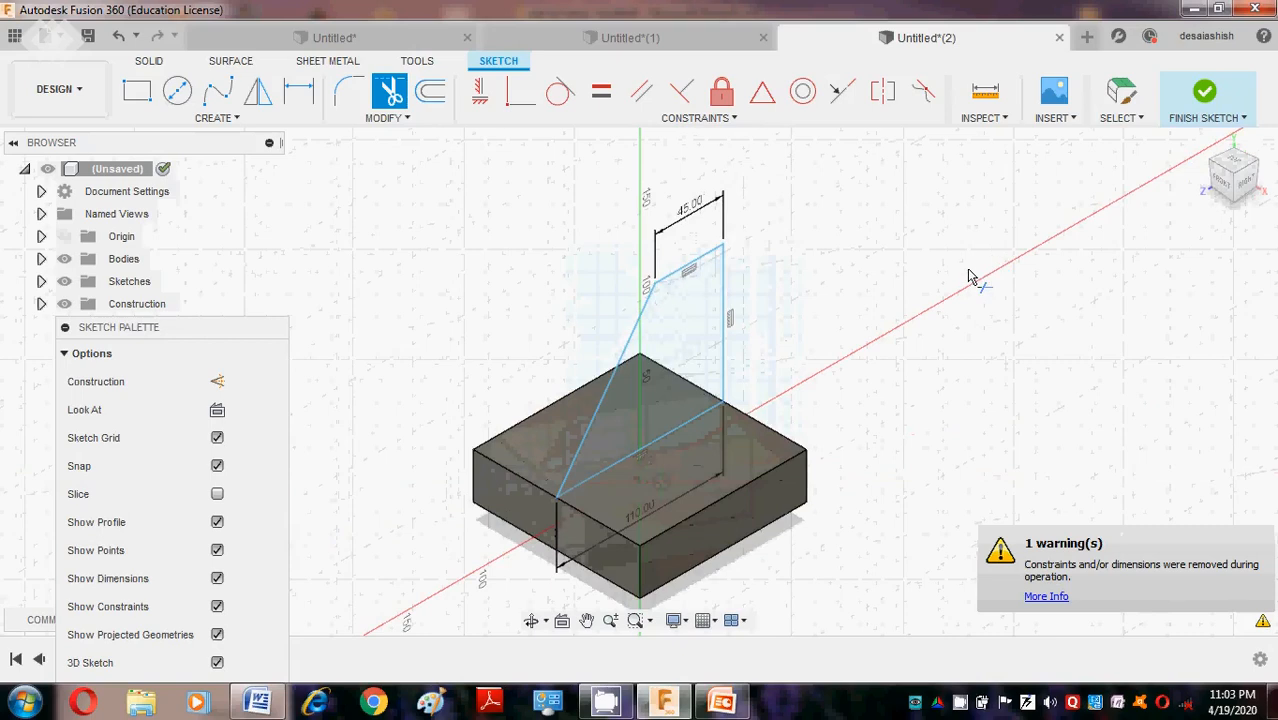
key("e")
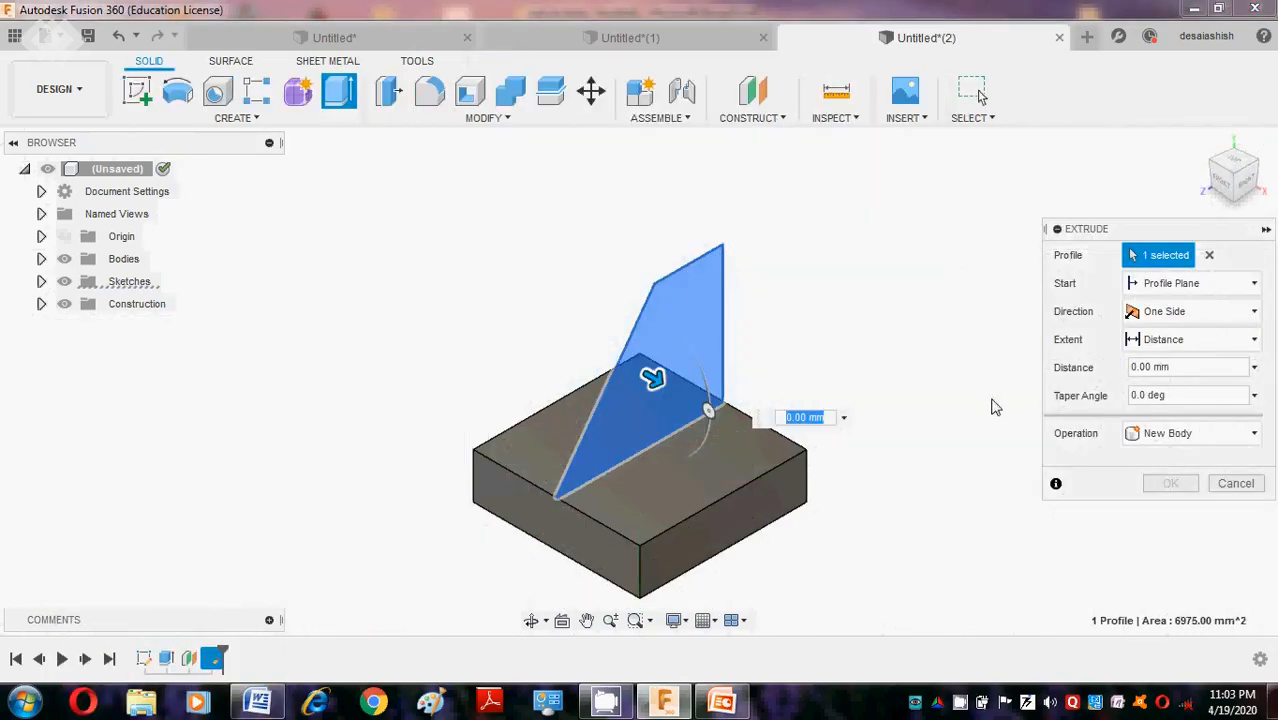
left_click(1240, 326)
left_click(1168, 380)
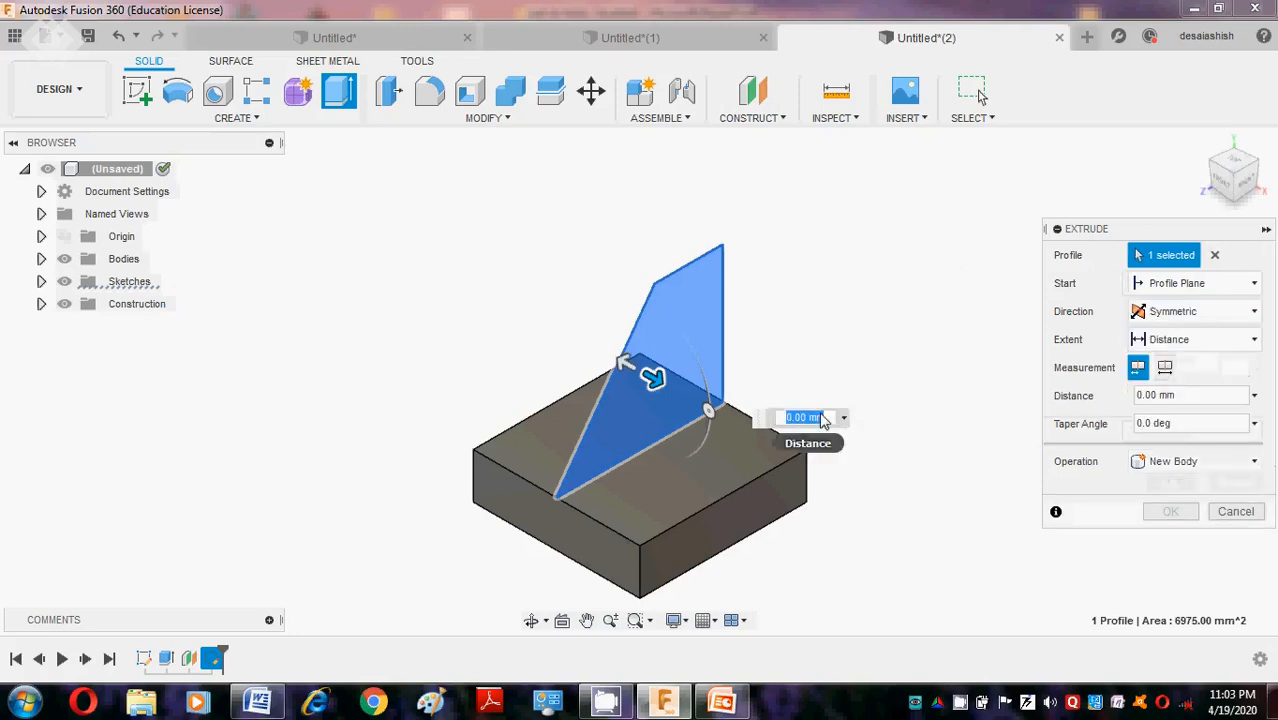
type("10")
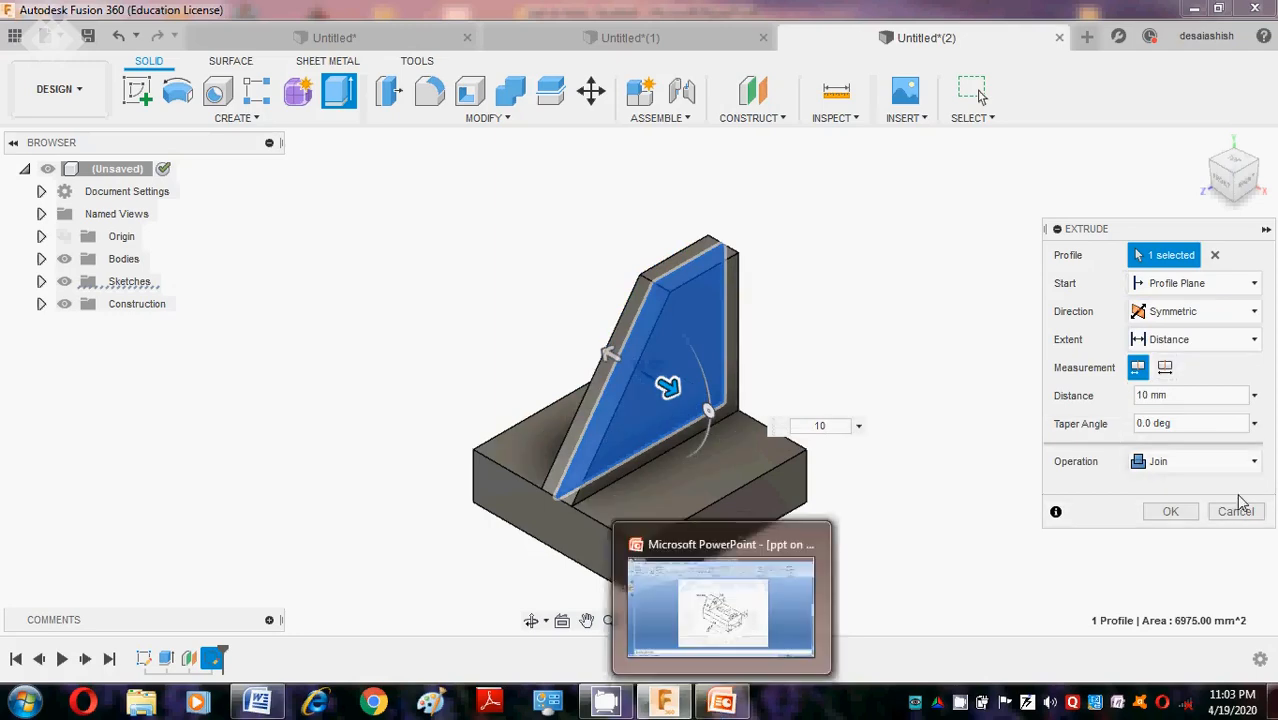
left_click(1180, 514)
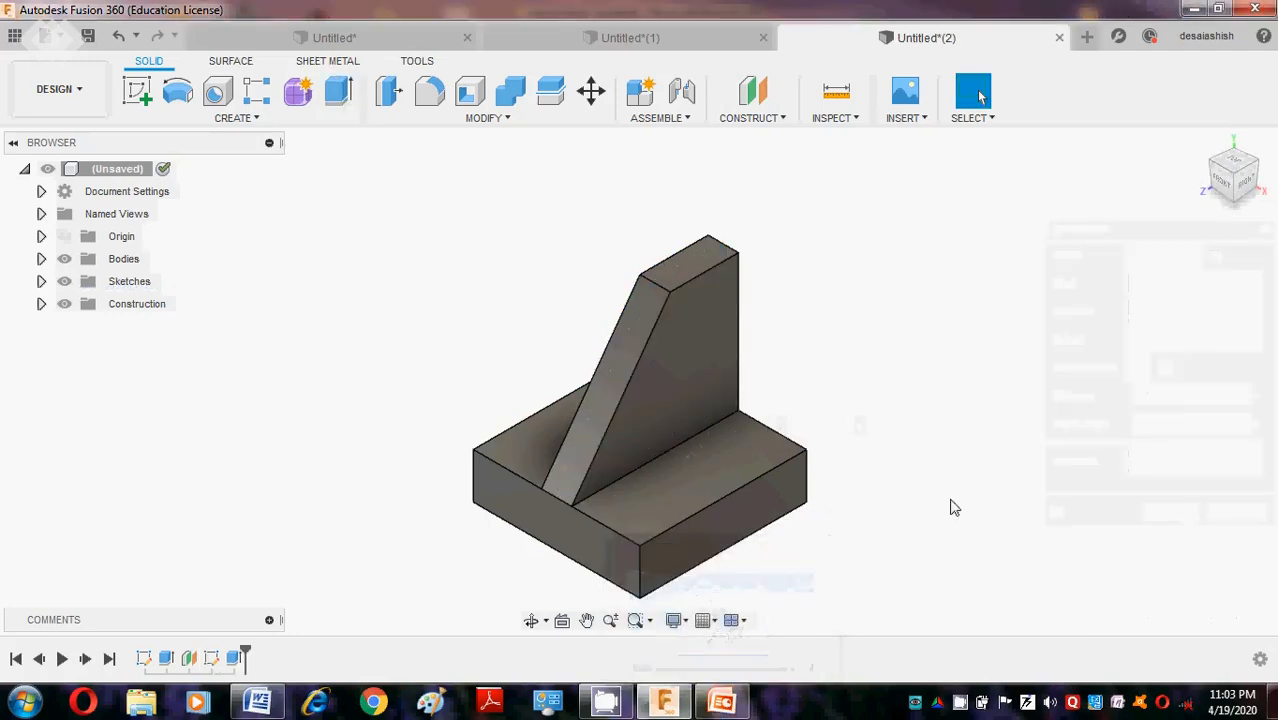
Check the remaining hole and notch dimensions in the Word drawing and return to the Fusion 360 model.
left_click(255, 703)
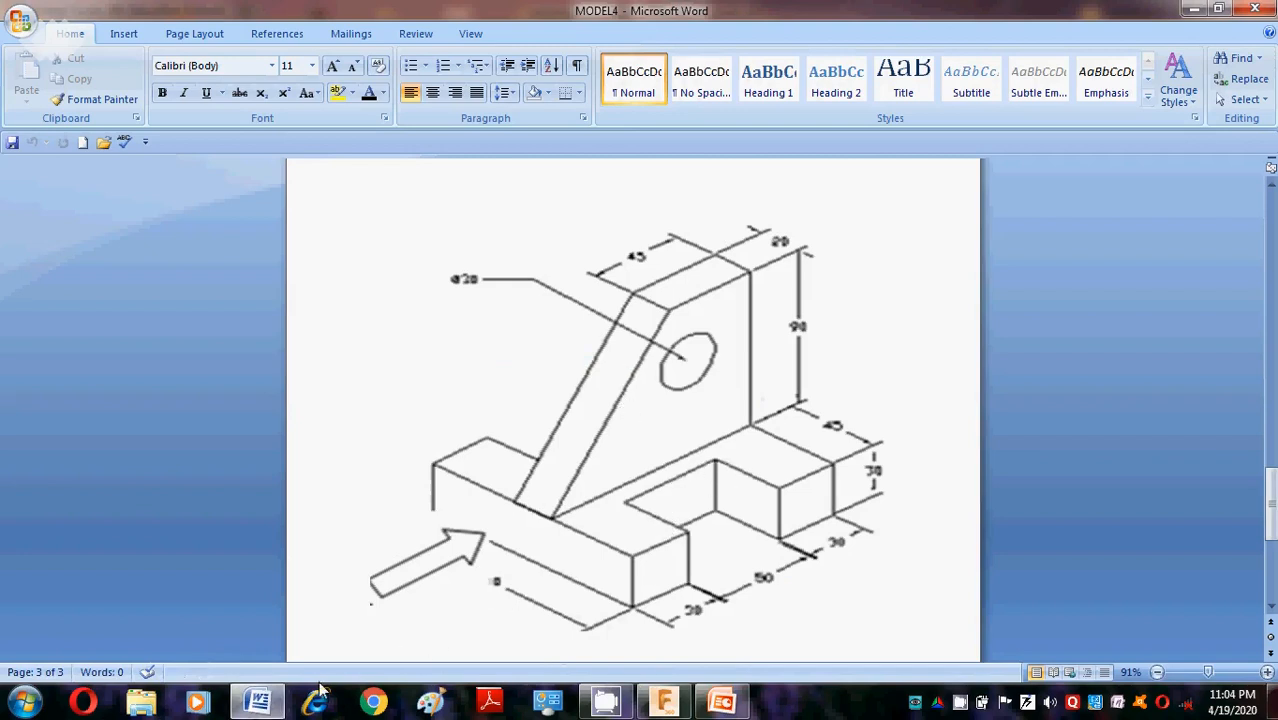
left_click(262, 703)
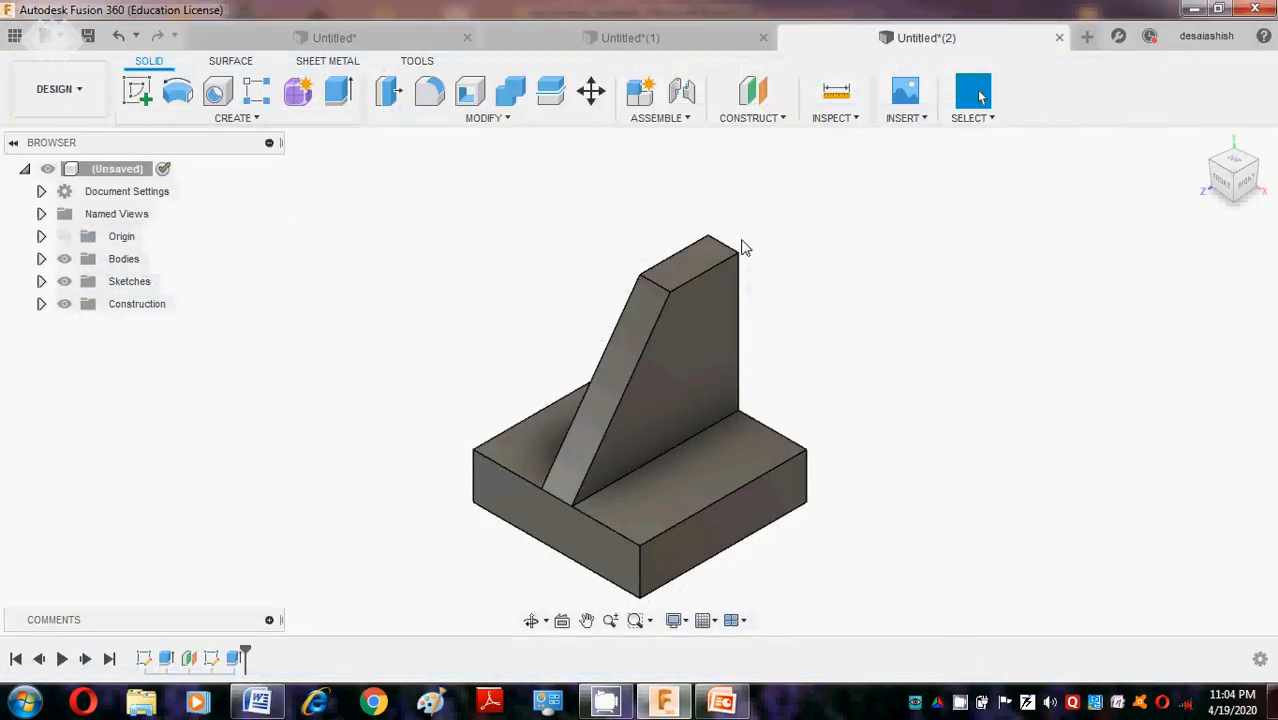
Sketch a 30 mm diameter circle on the sloped plate's side face, centred on the vertical axis at mid-height of its vertical edge.
left_click(260, 703)
left_click(260, 703)
left_click(137, 92)
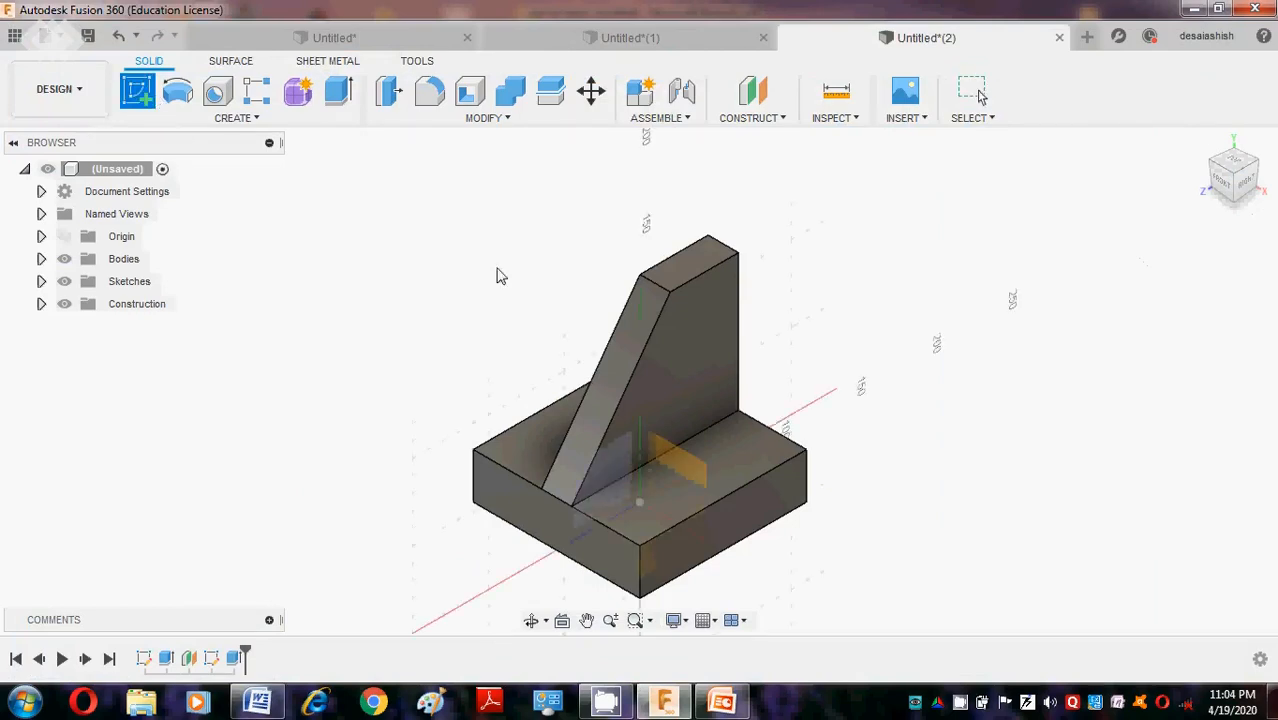
left_click(687, 360)
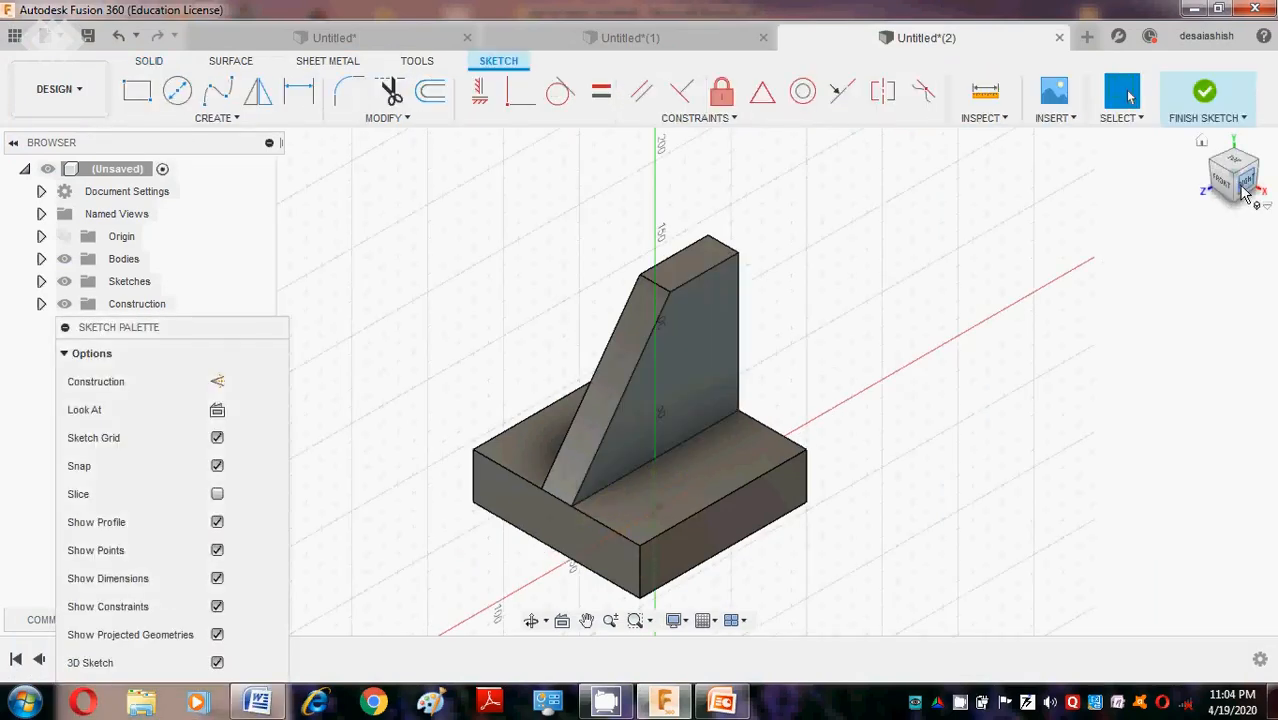
left_click(177, 91)
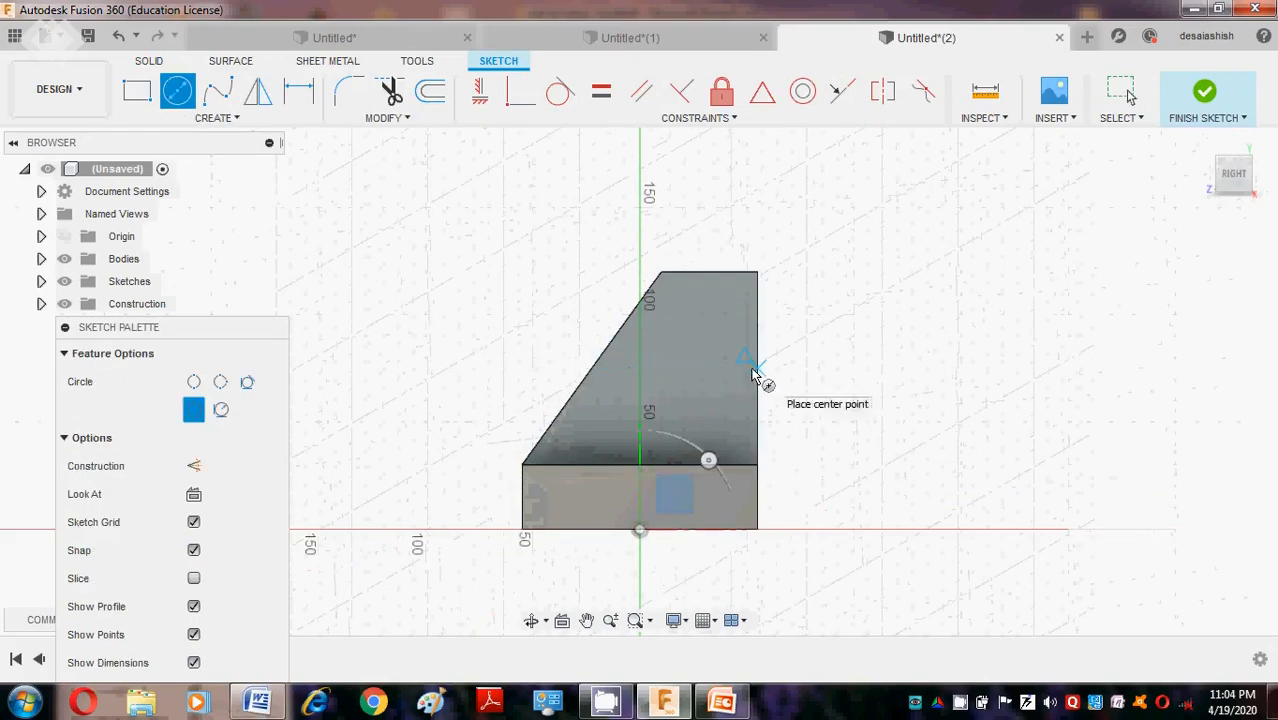
left_click(681, 378)
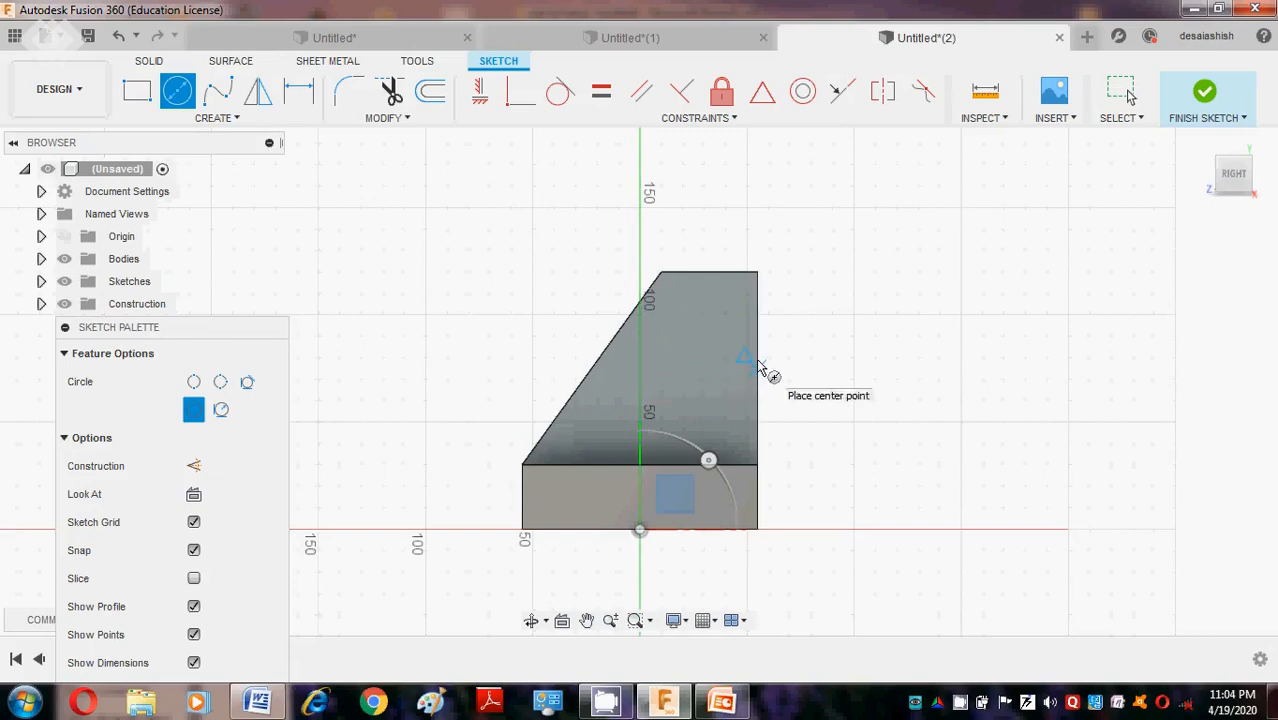
left_click(640, 369)
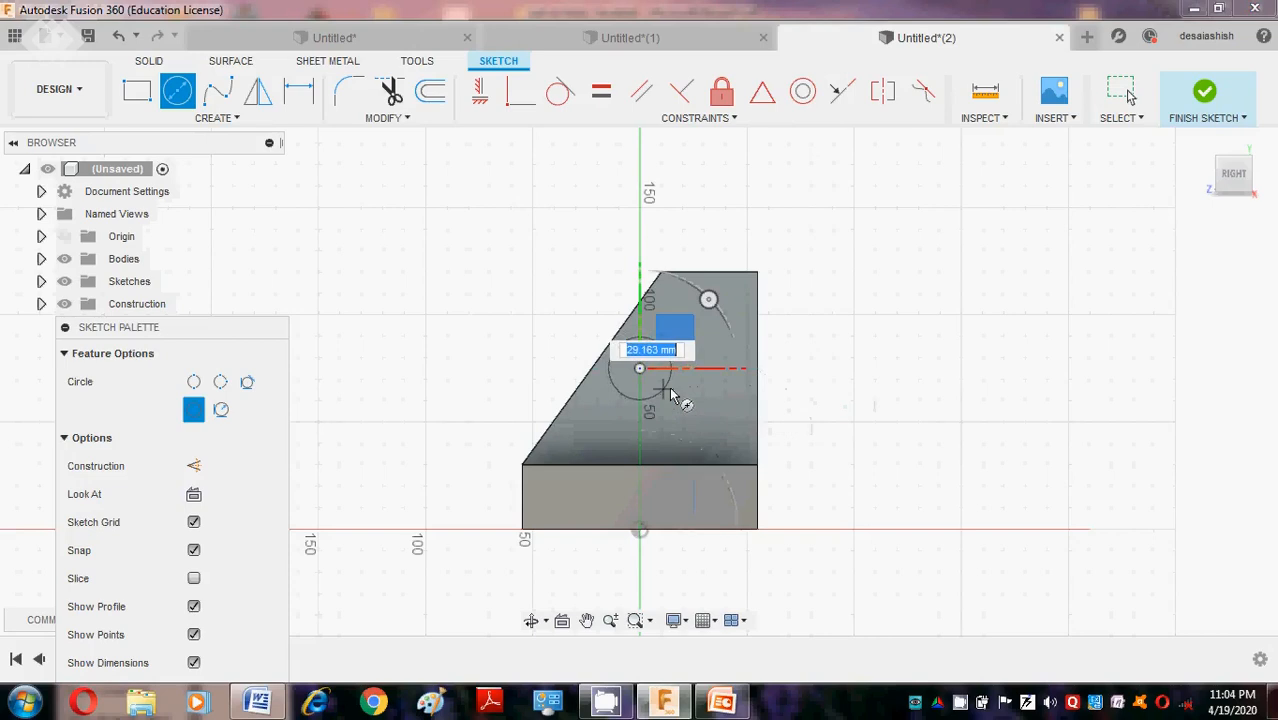
type("30")
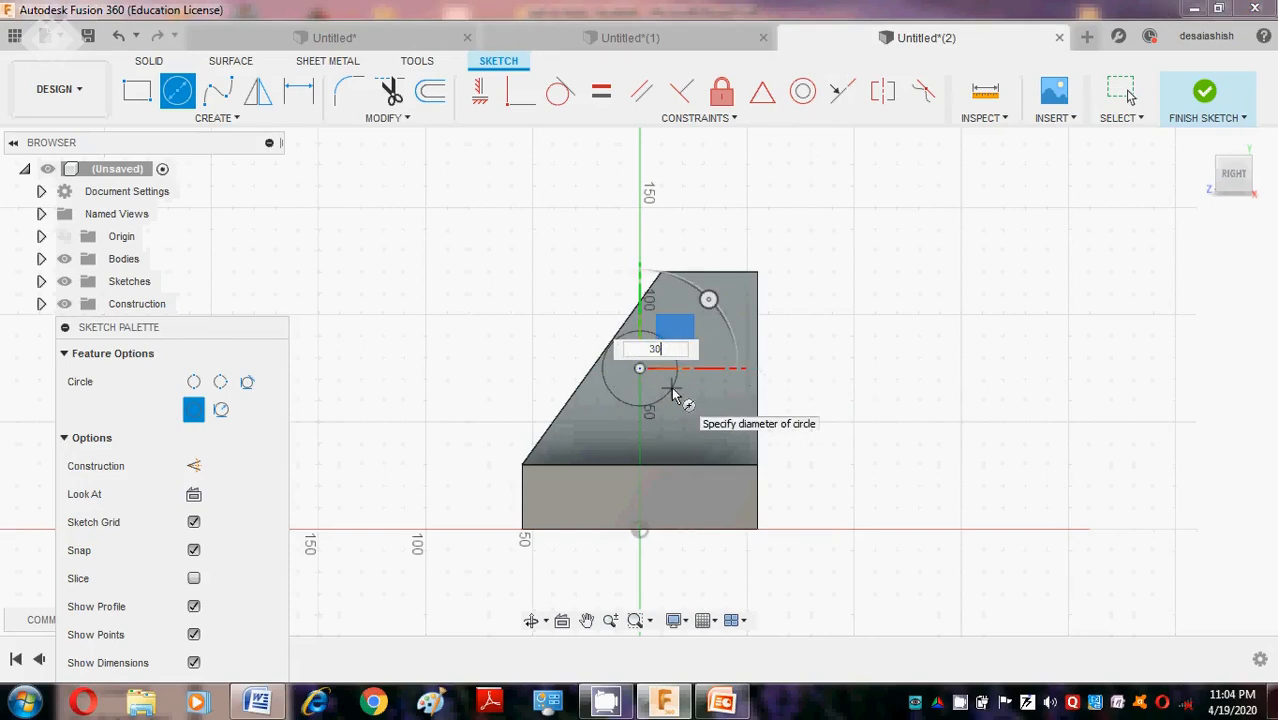
key("Tab")
key("Return")
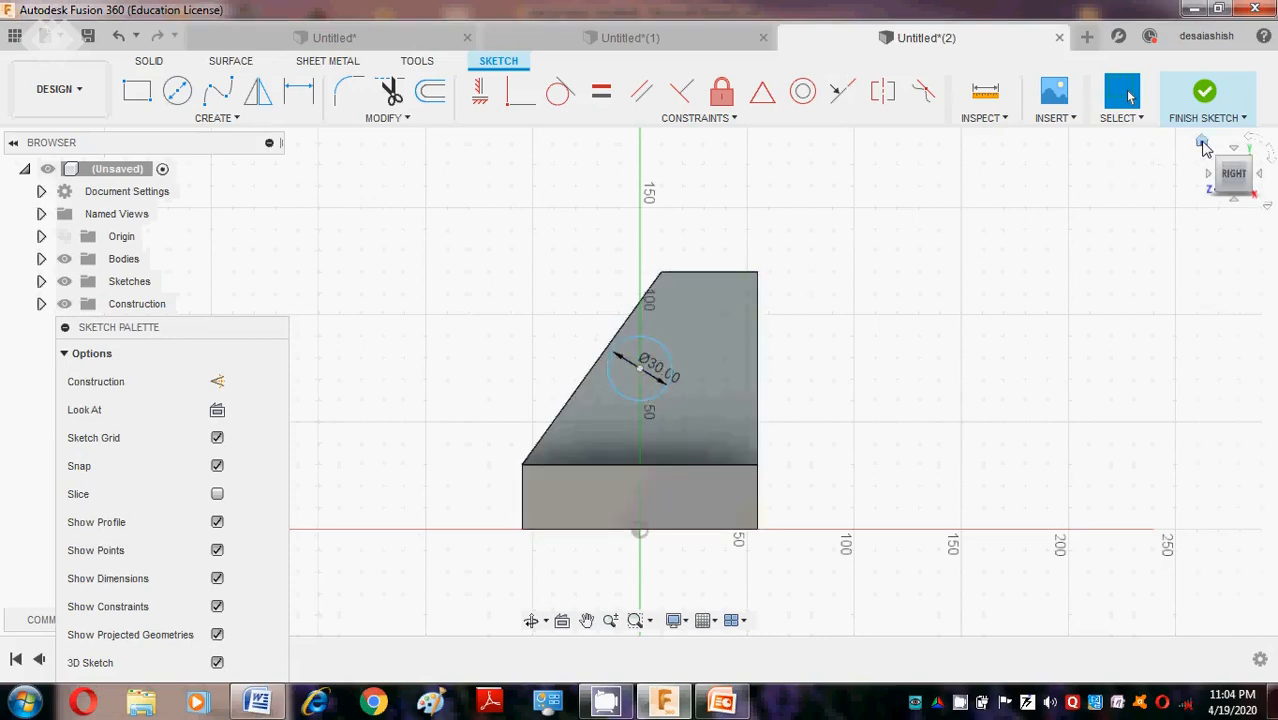
Extrude the circle profile by -110 mm as a cut through the upright plate.
left_click(1203, 145)
key("e")
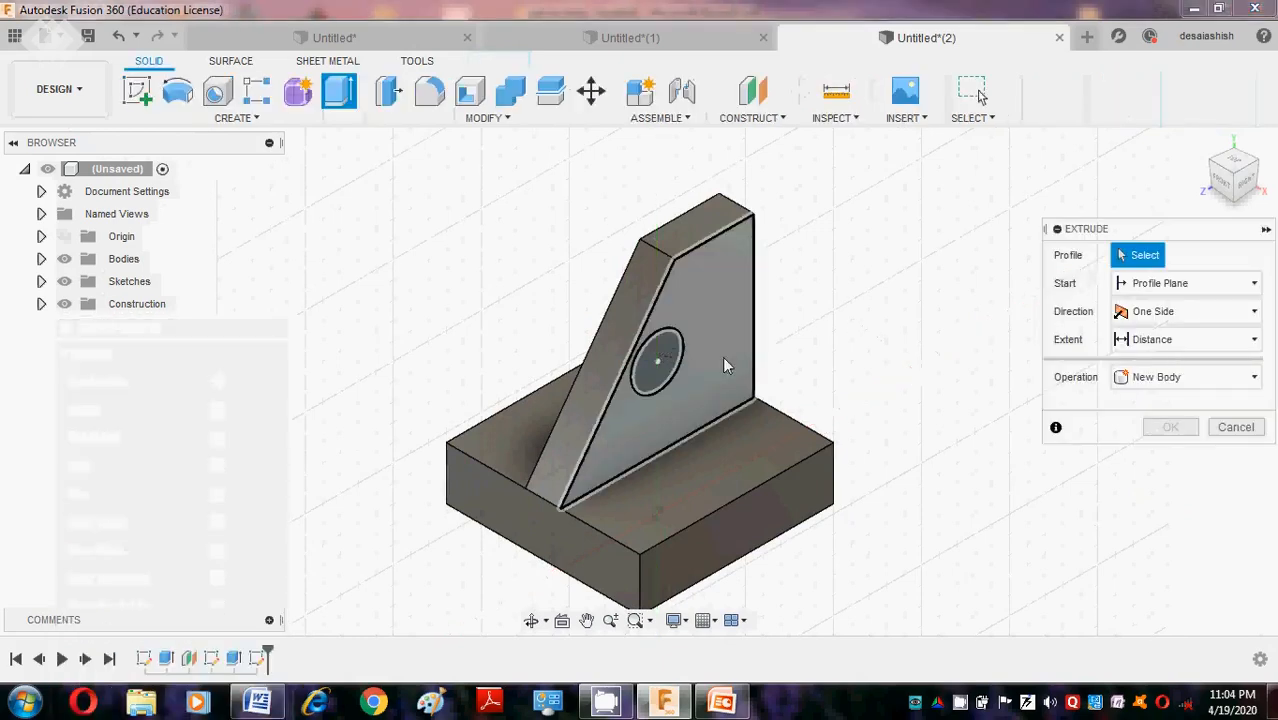
left_click(661, 367)
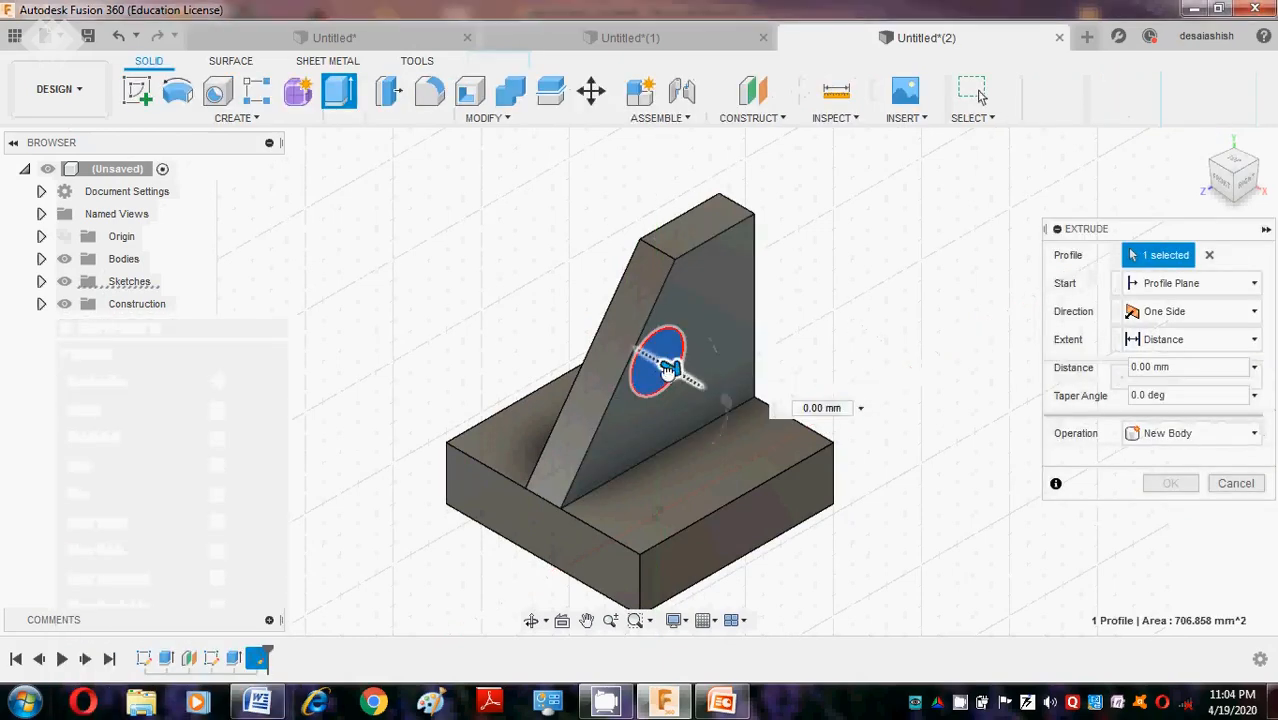
left_click_drag(645, 370, 452, 245)
left_click(1171, 511)
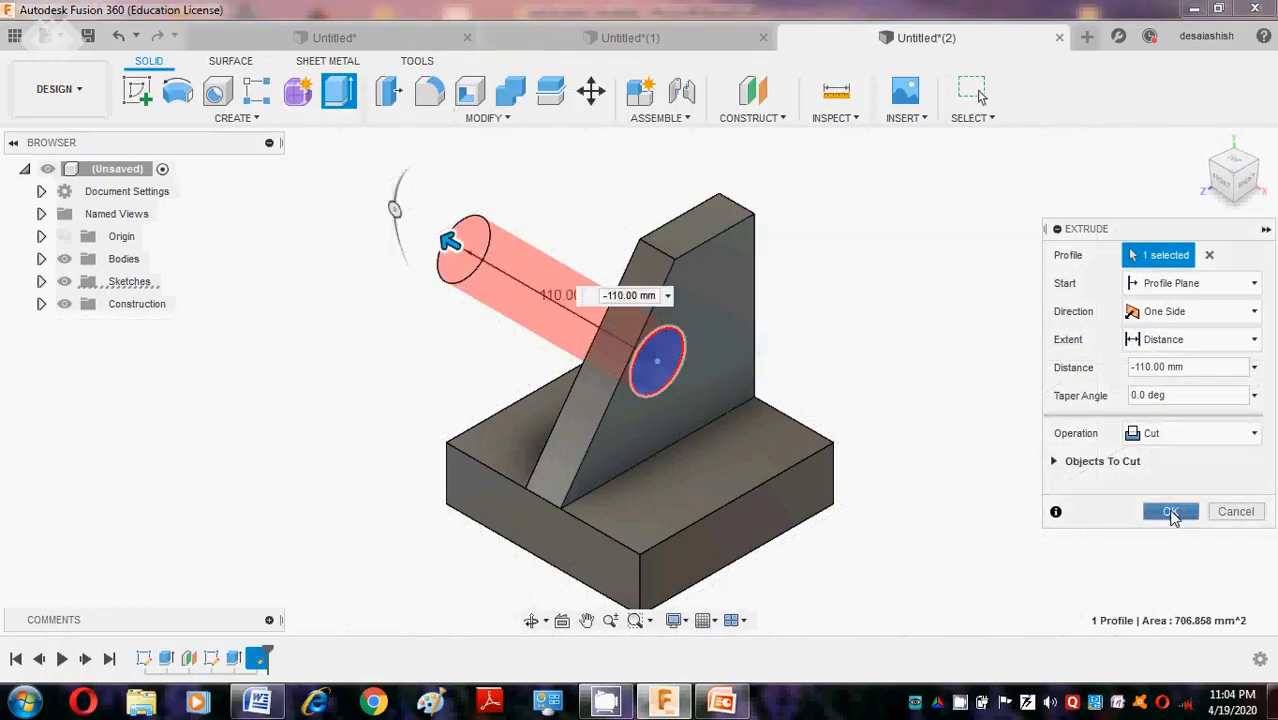
Check the notch in the Word drawing, then in Fusion 360 sketch a rectangle on the base's top face, 45 mm along the right edge and 30 mm inward.
left_click(284, 707)
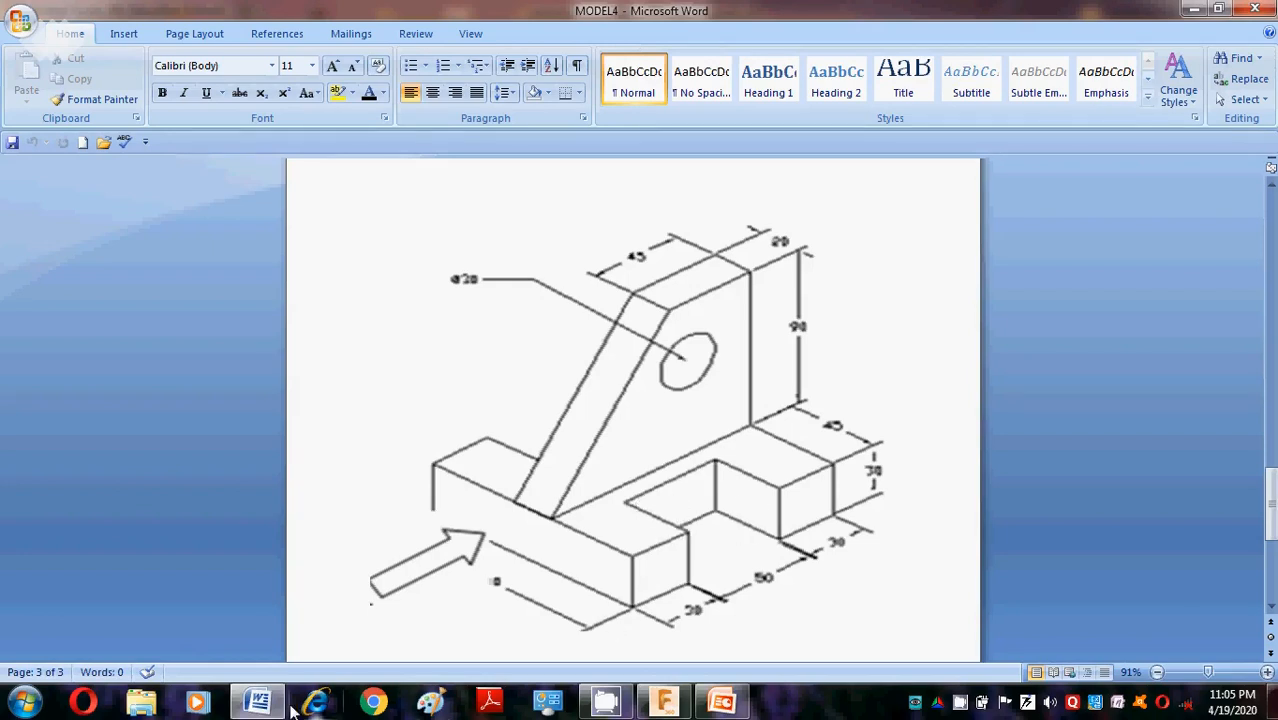
left_click(258, 703)
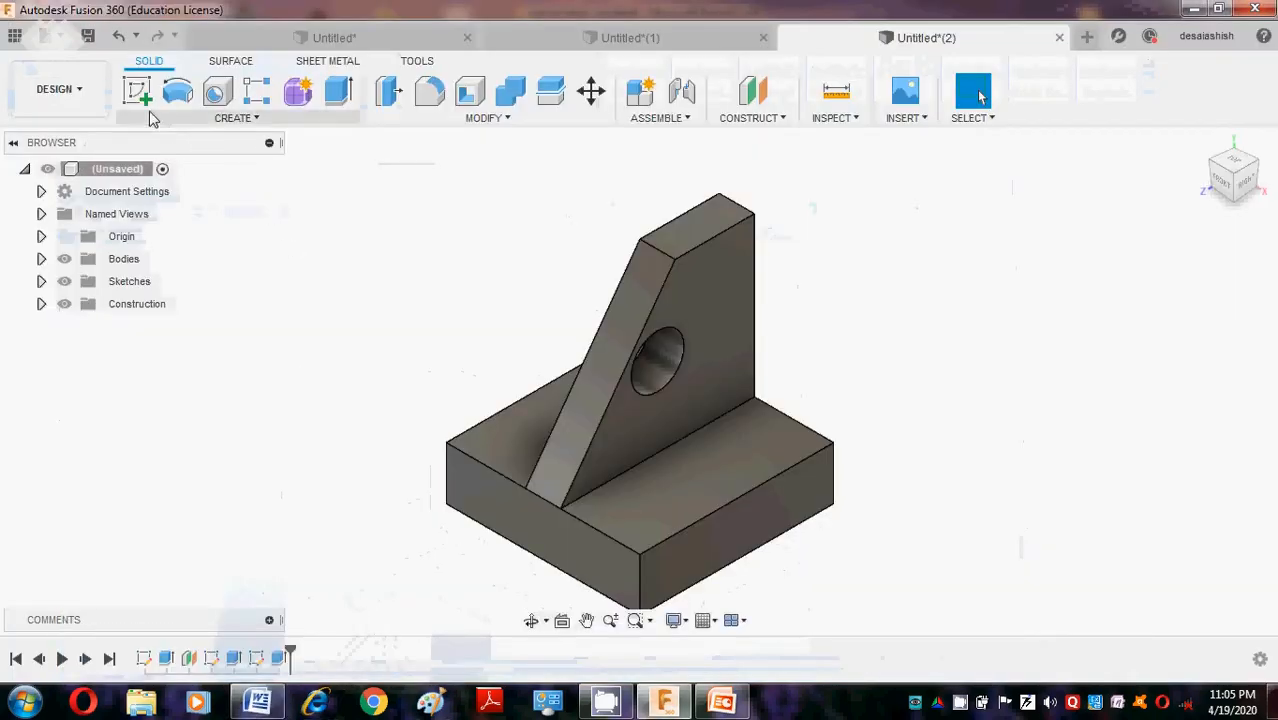
left_click(137, 92)
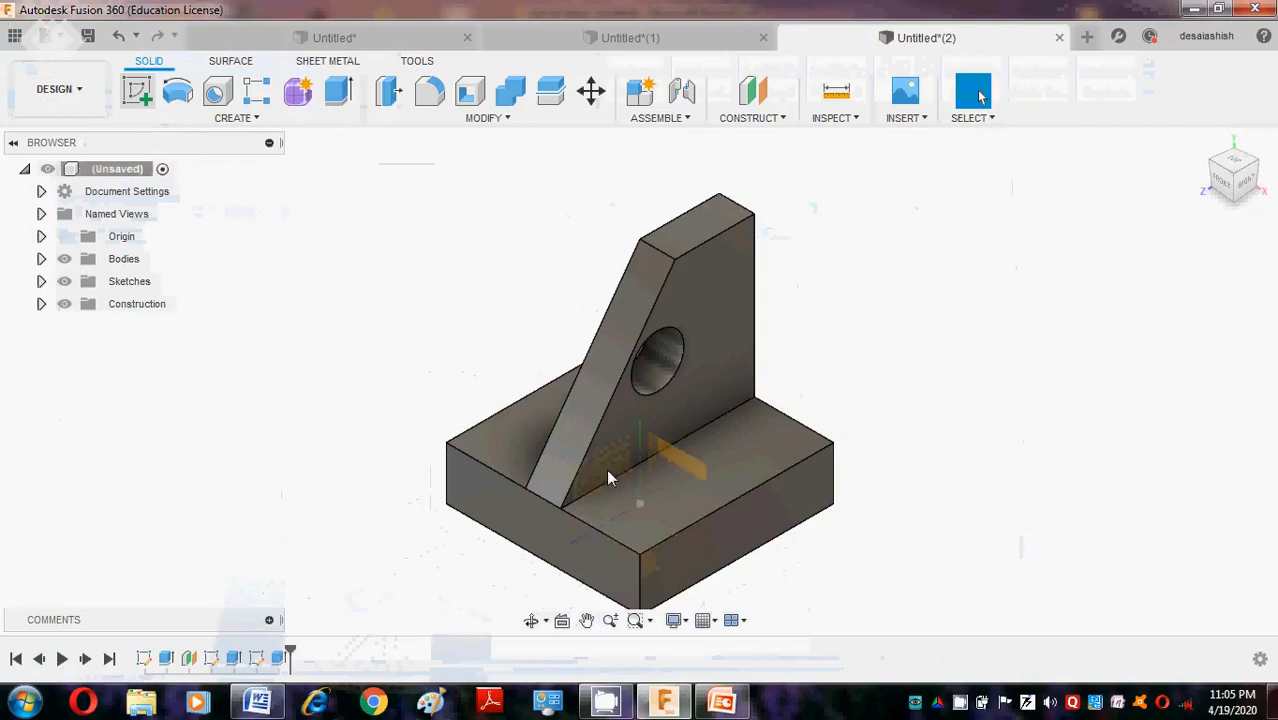
left_click(757, 467)
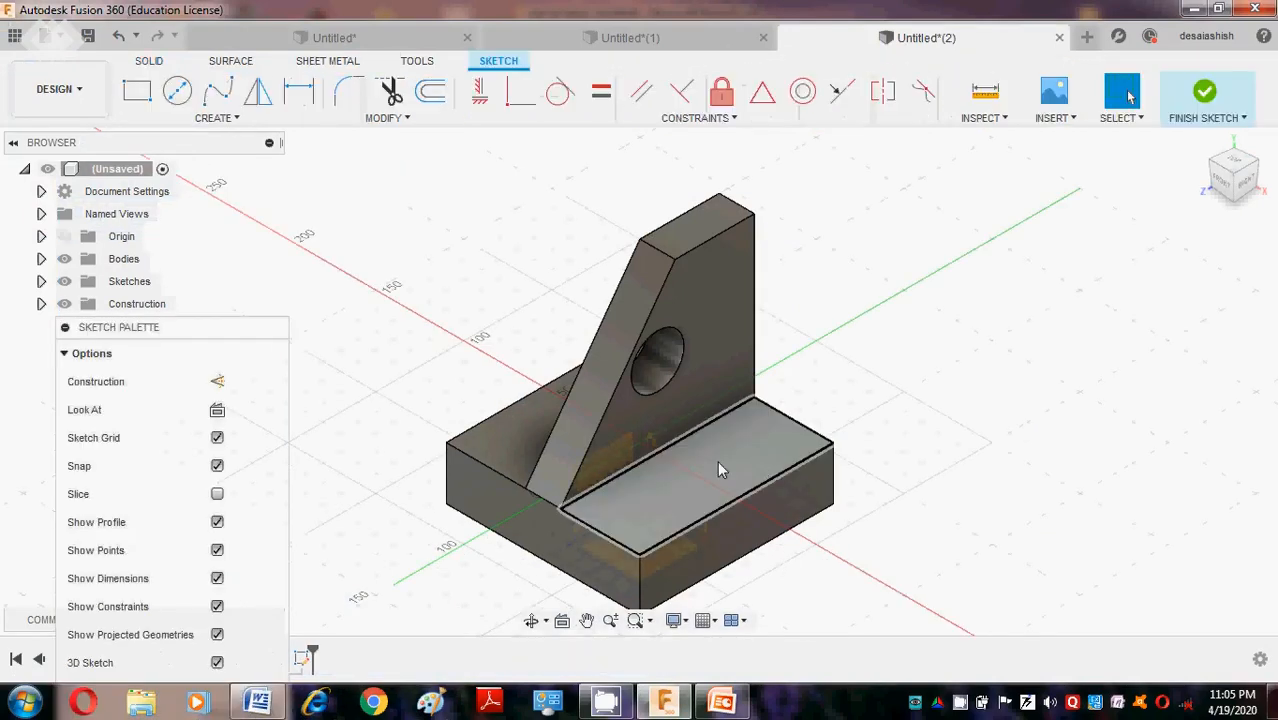
left_click(1237, 168)
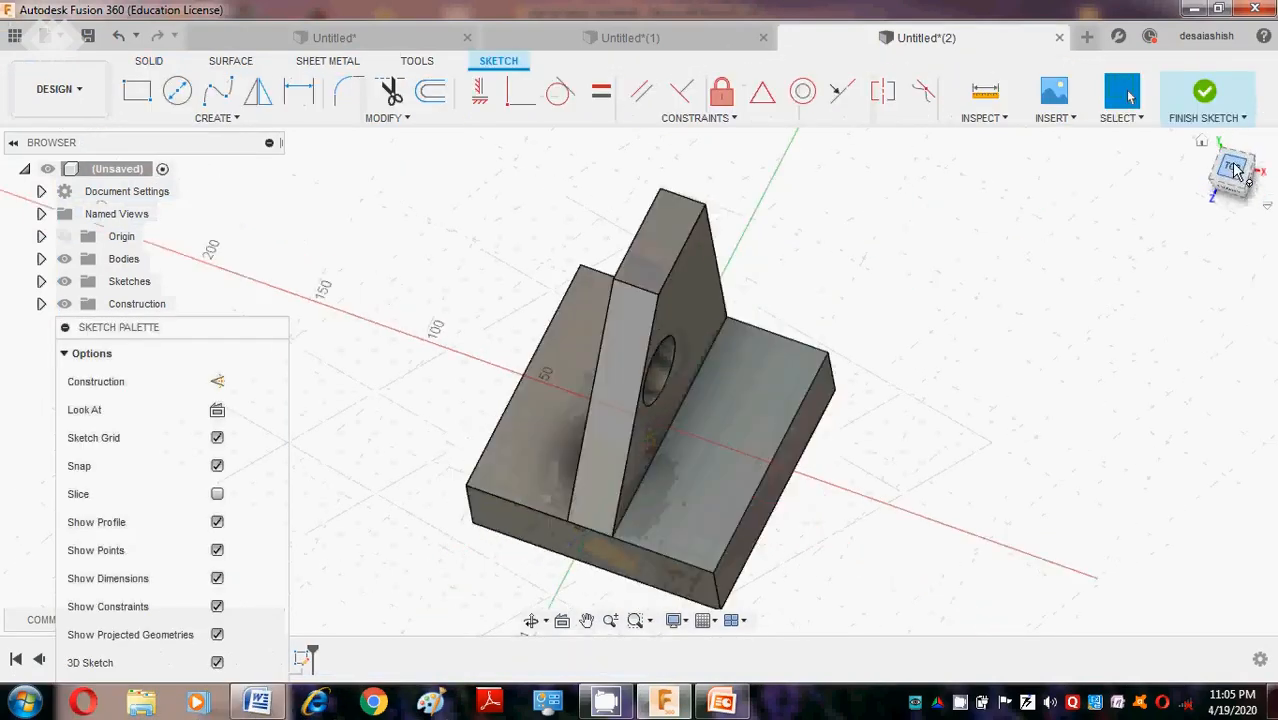
left_click(205, 119)
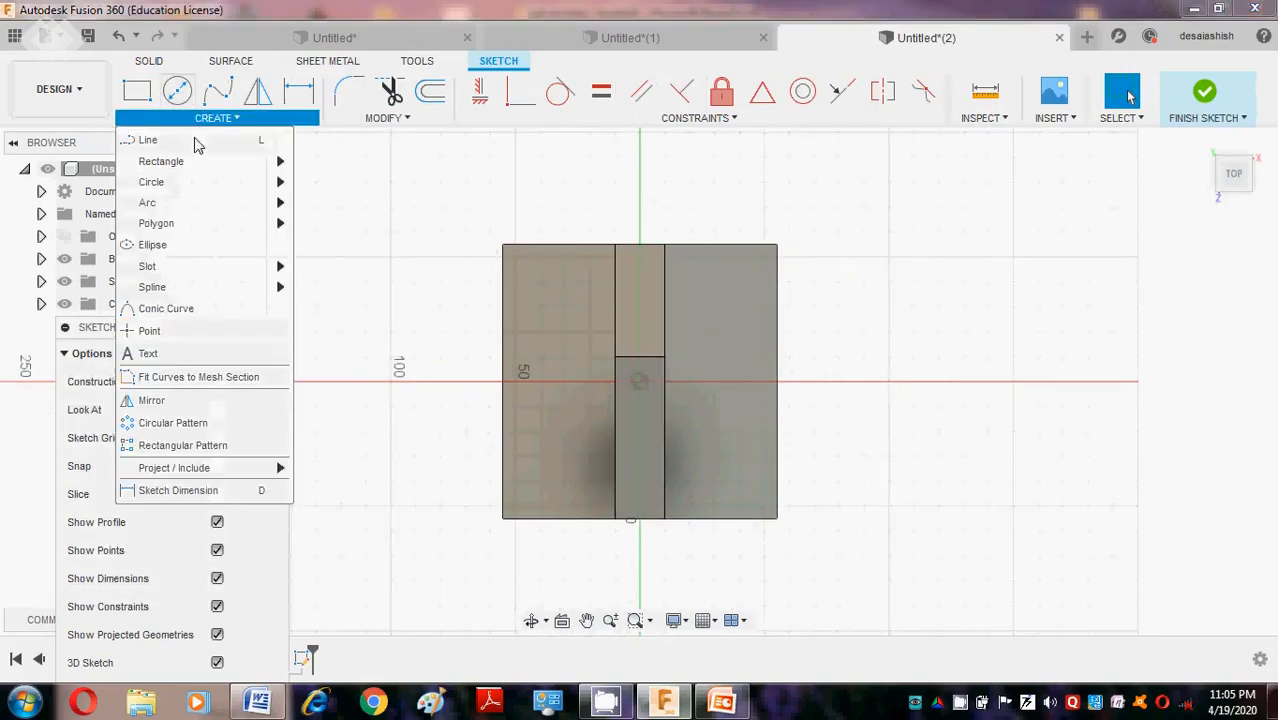
mouse_move(230, 161)
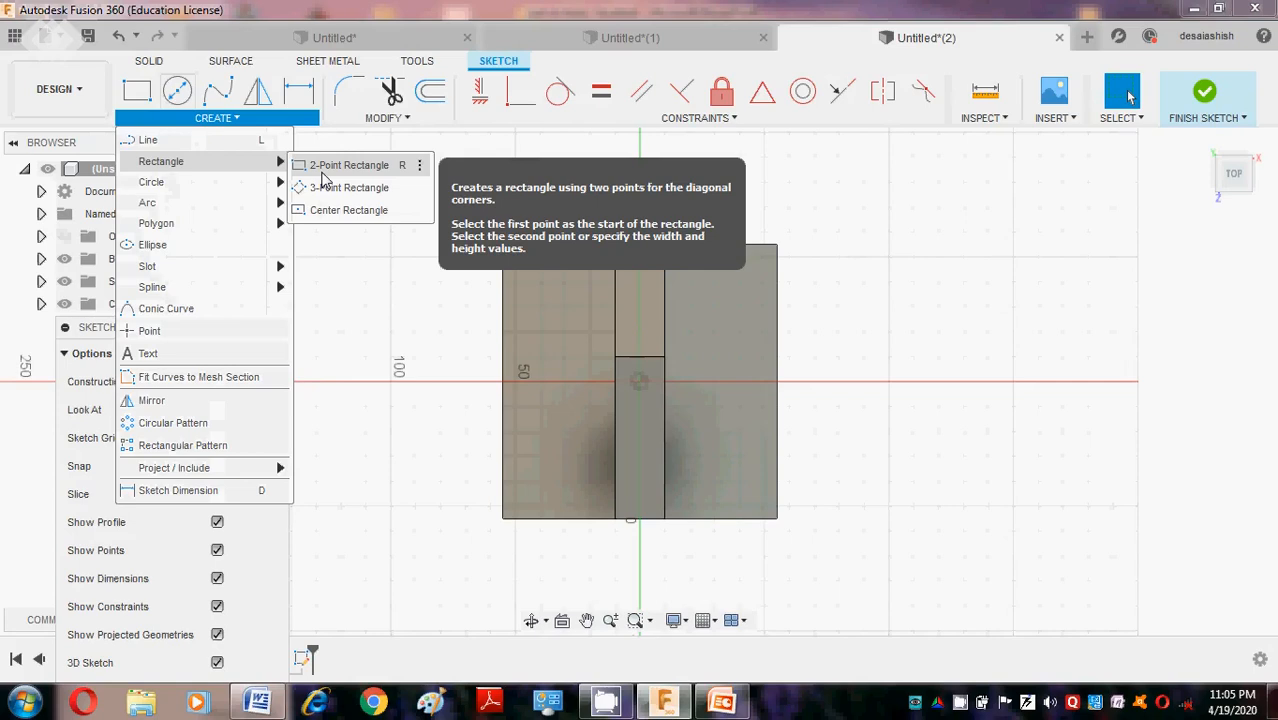
left_click(323, 168)
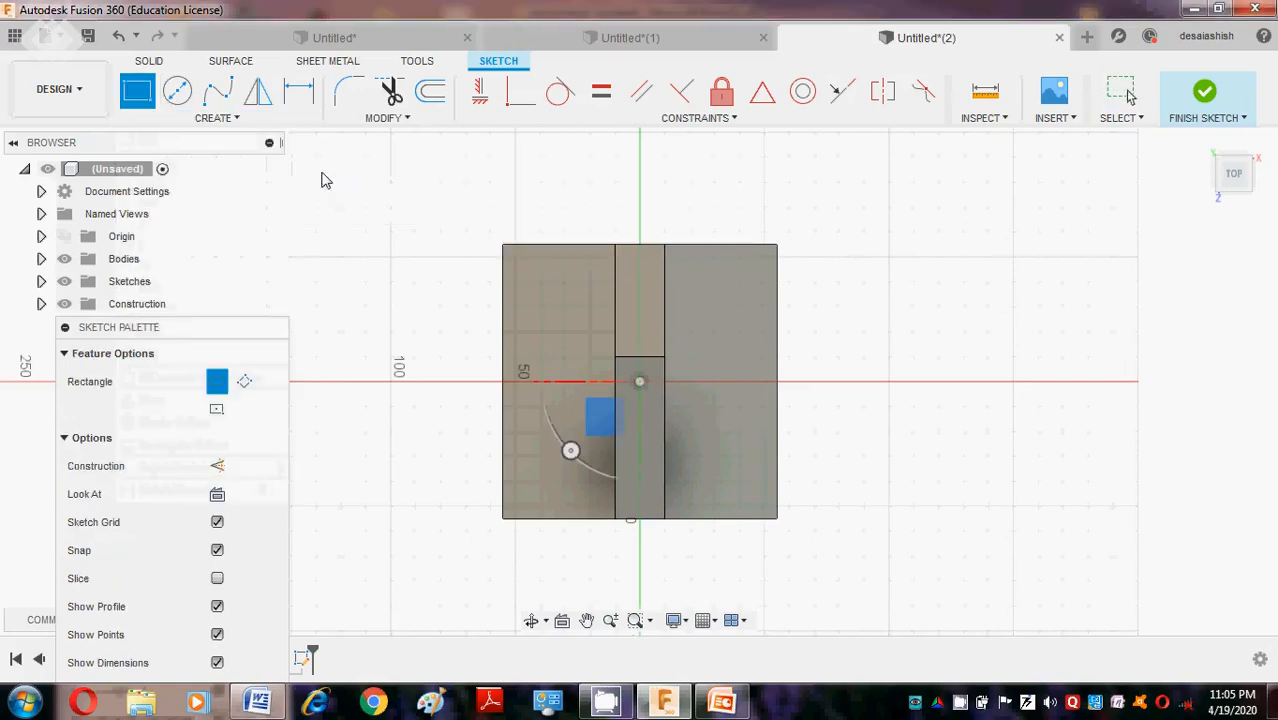
left_click(777, 424)
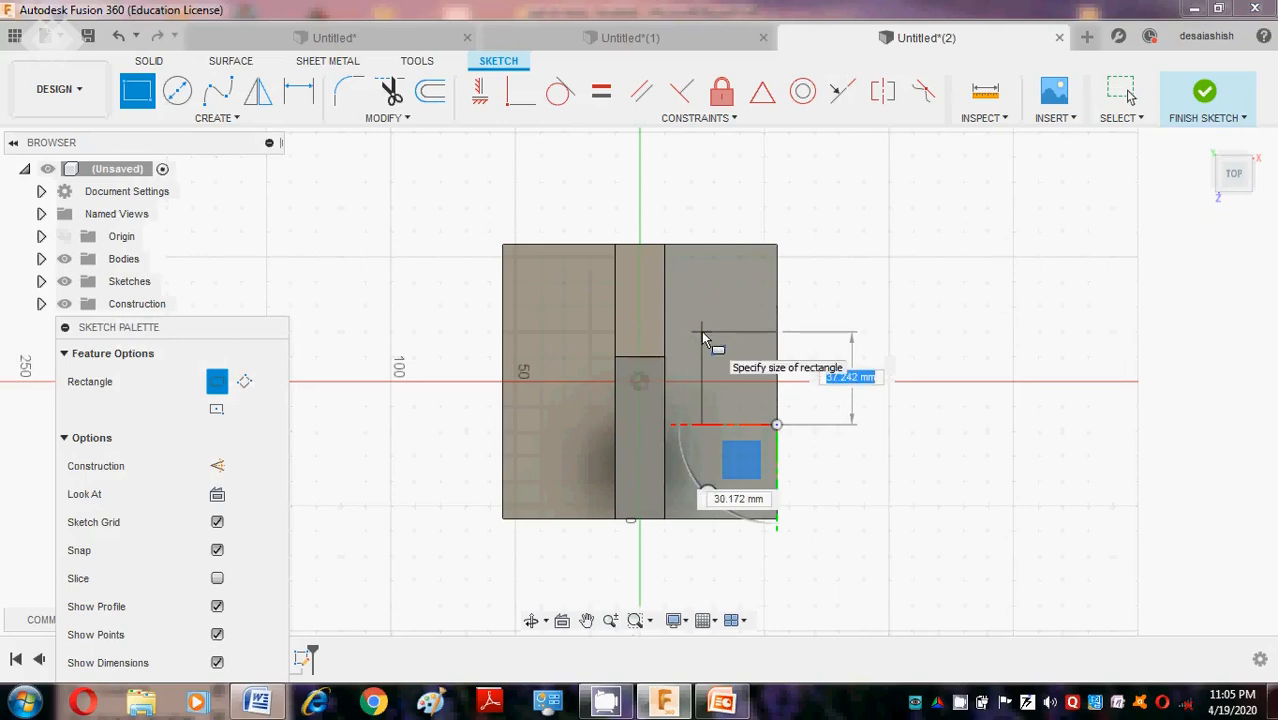
type("45")
key("Tab")
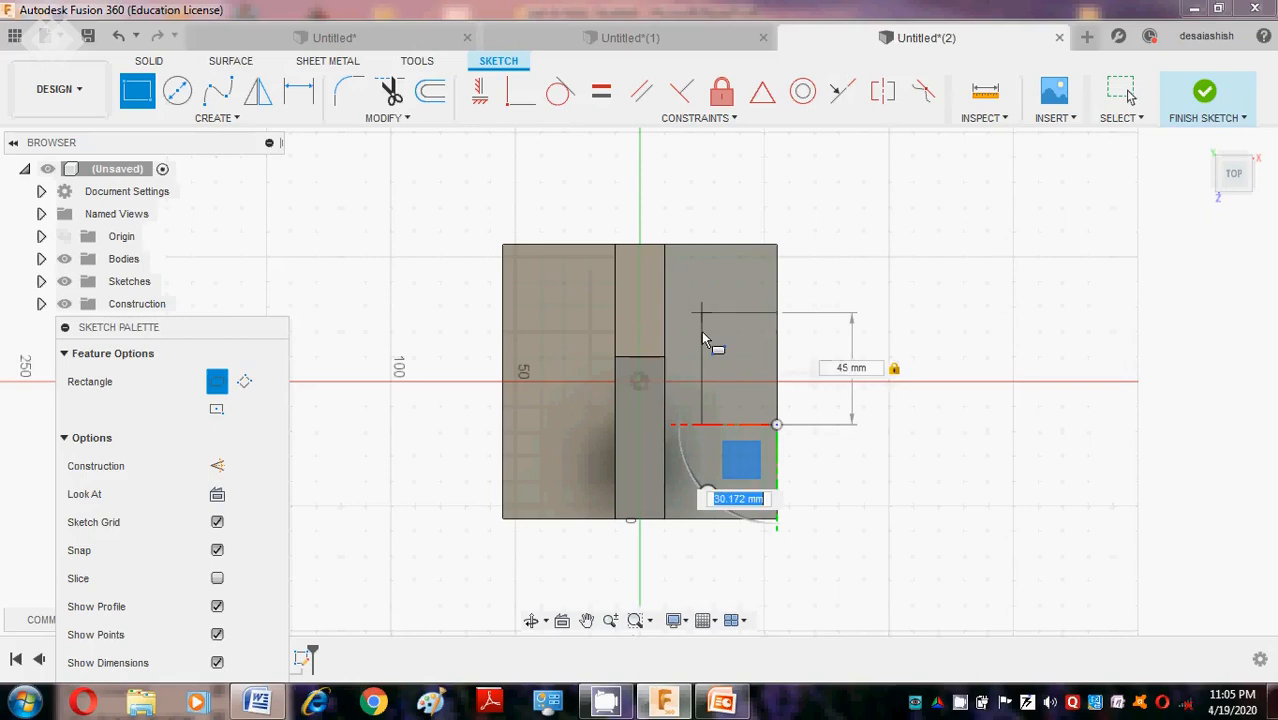
type("30")
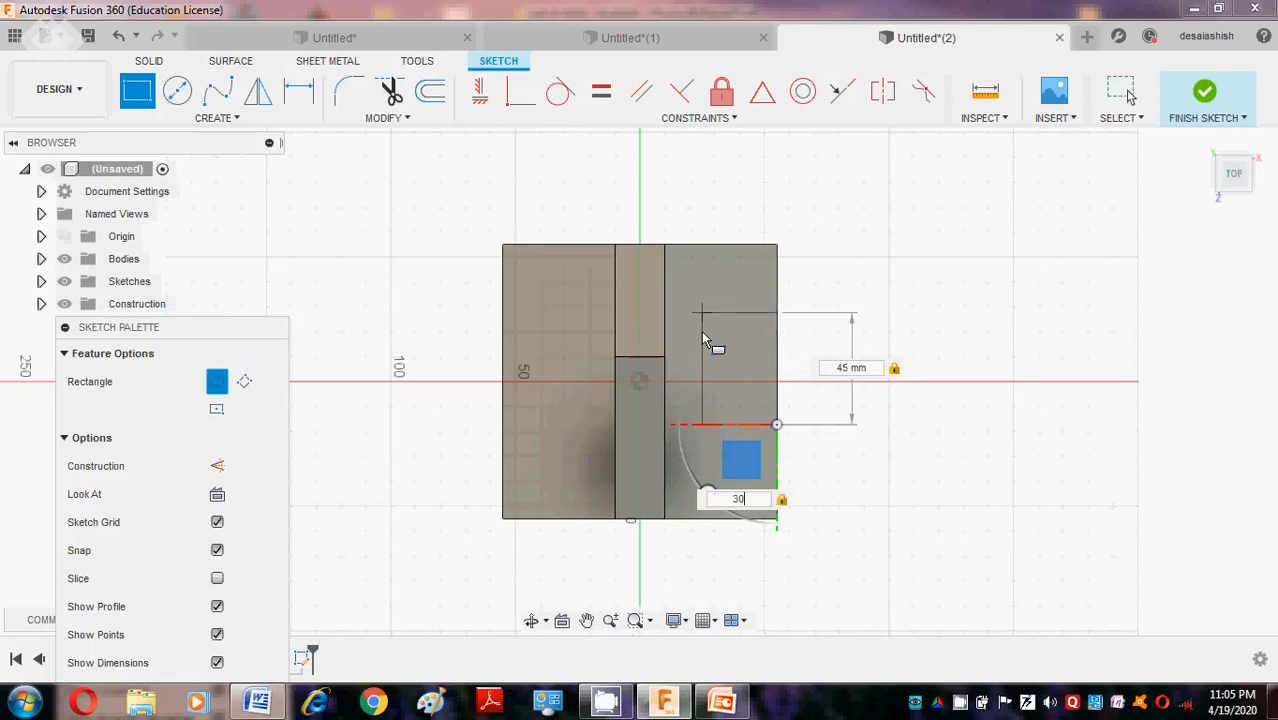
key("Return")
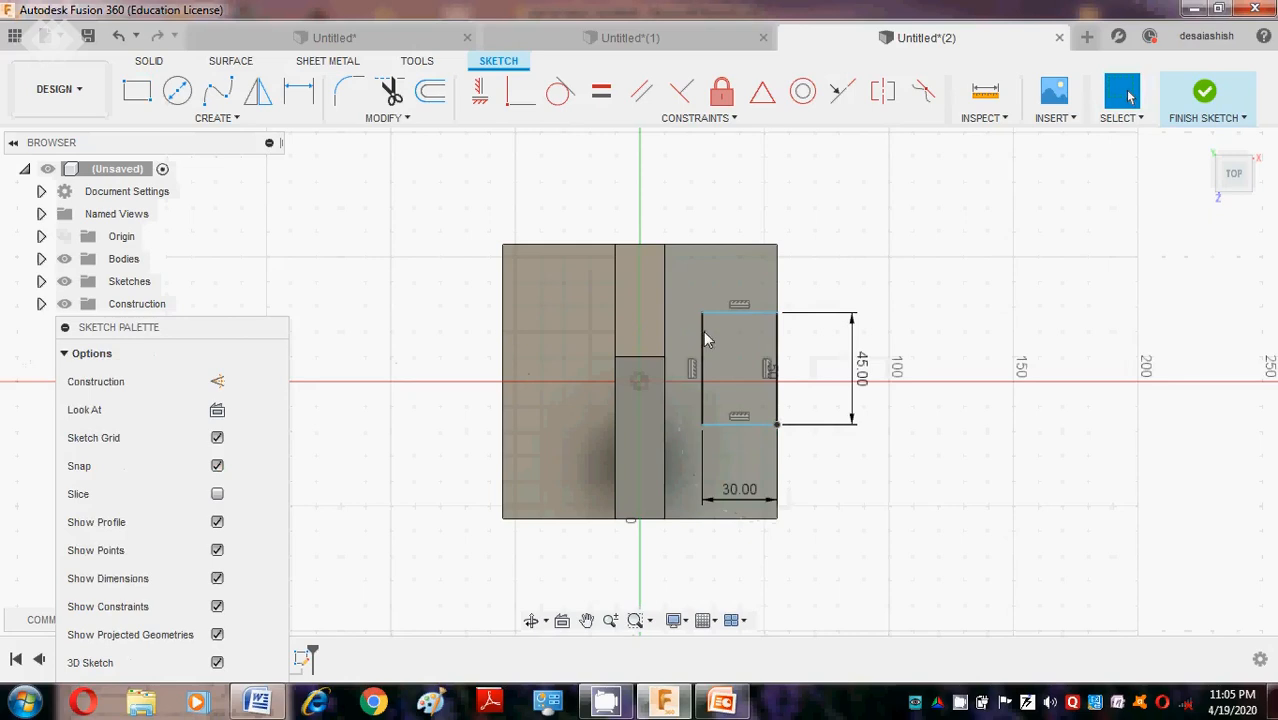
Recheck the Word drawing, then in Fusion 360 dimension the notch rectangle's rear outer corner 30 mm from the base's rear right corner.
left_click(257, 702)
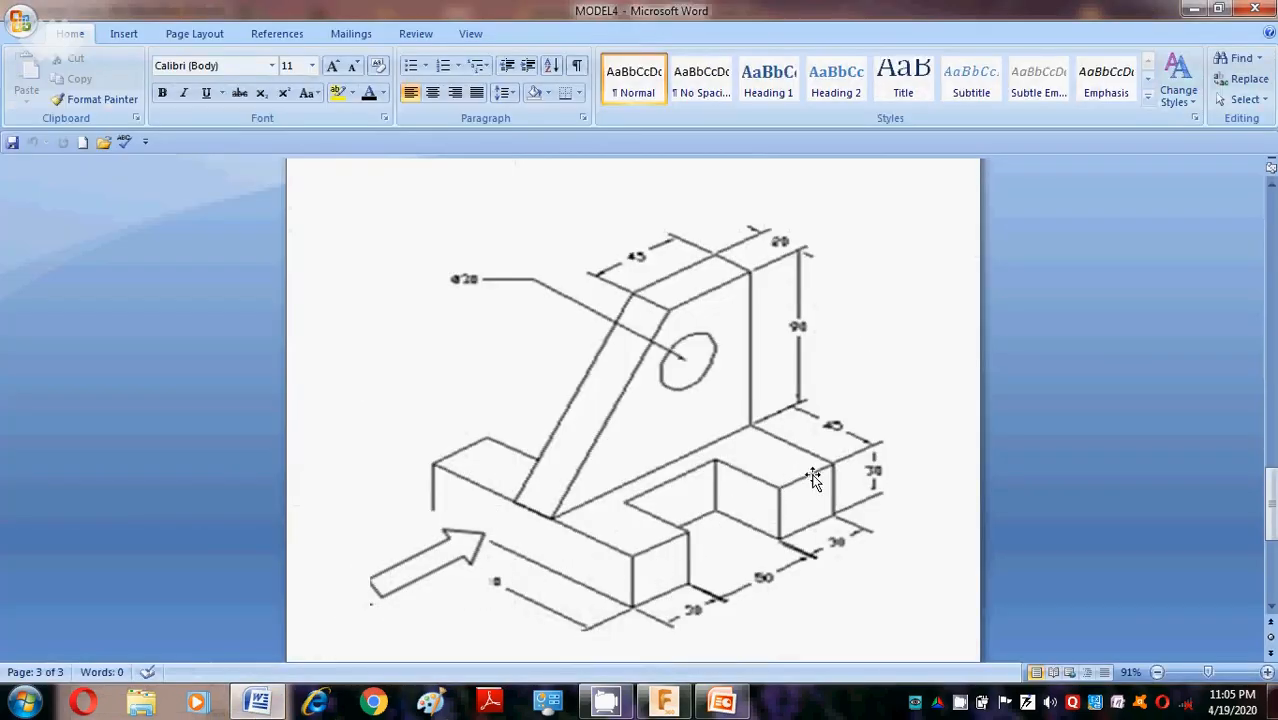
left_click(272, 705)
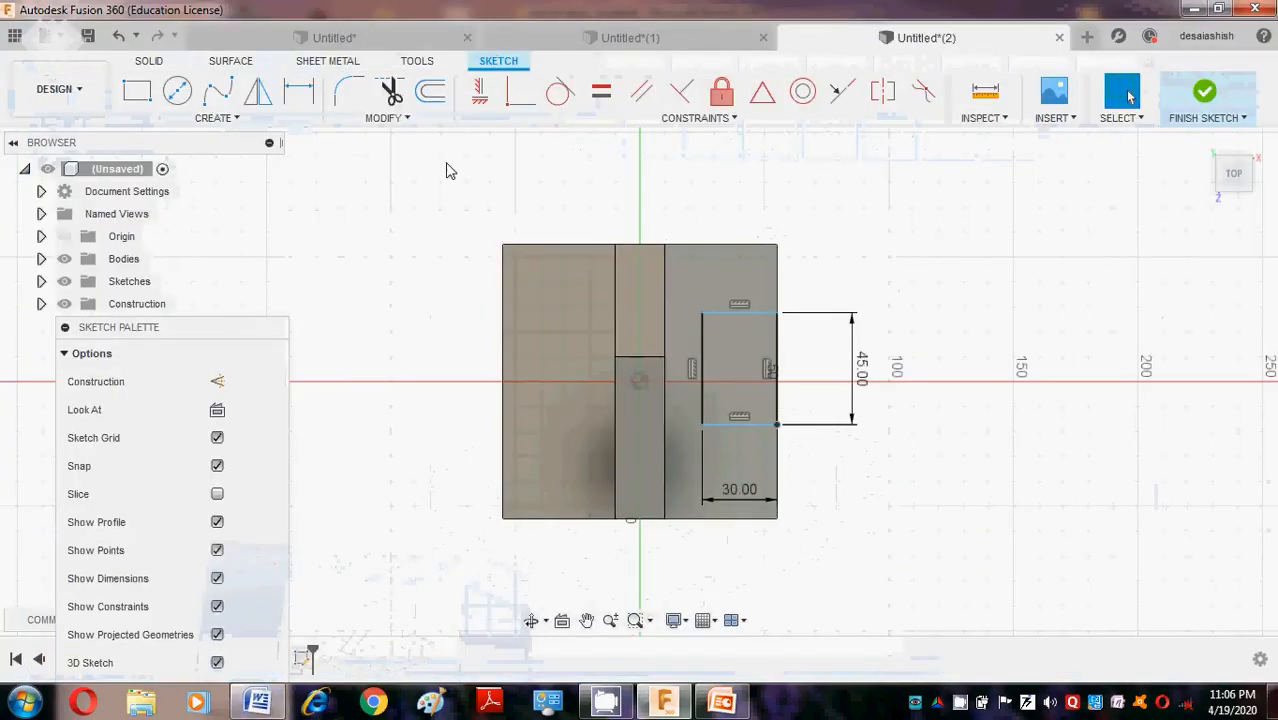
left_click(298, 91)
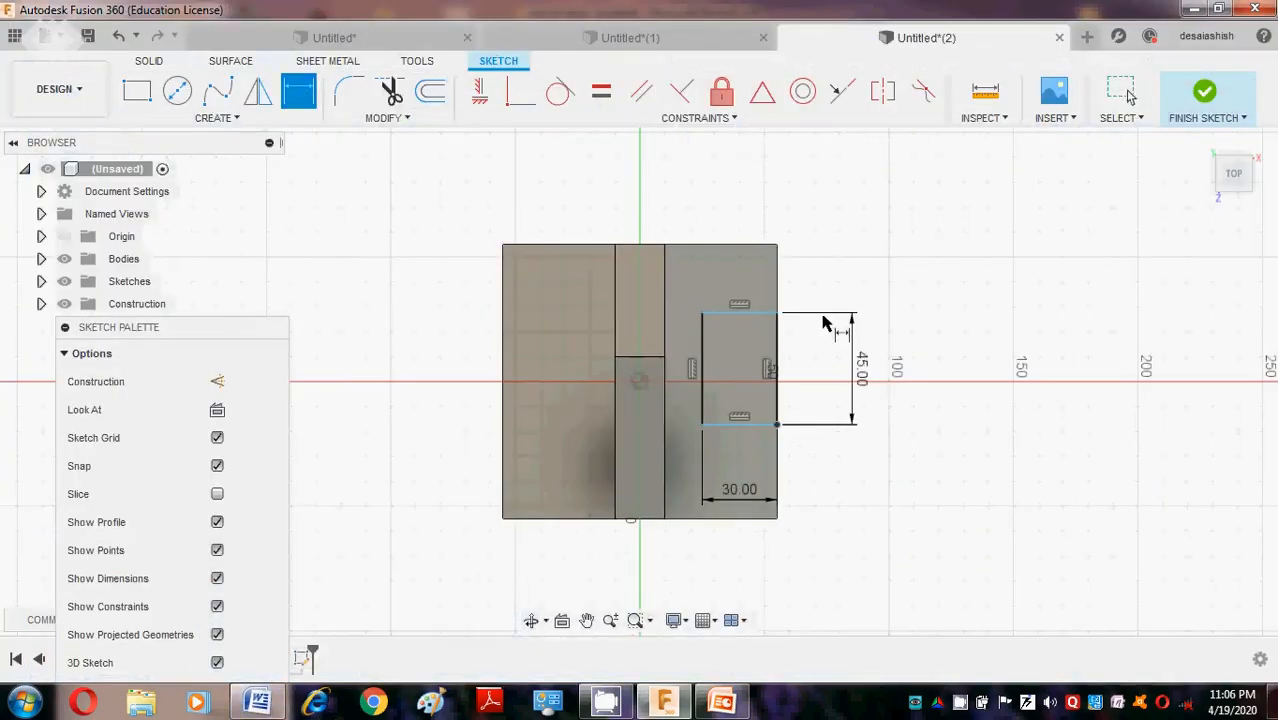
left_click(777, 245)
left_click(777, 313)
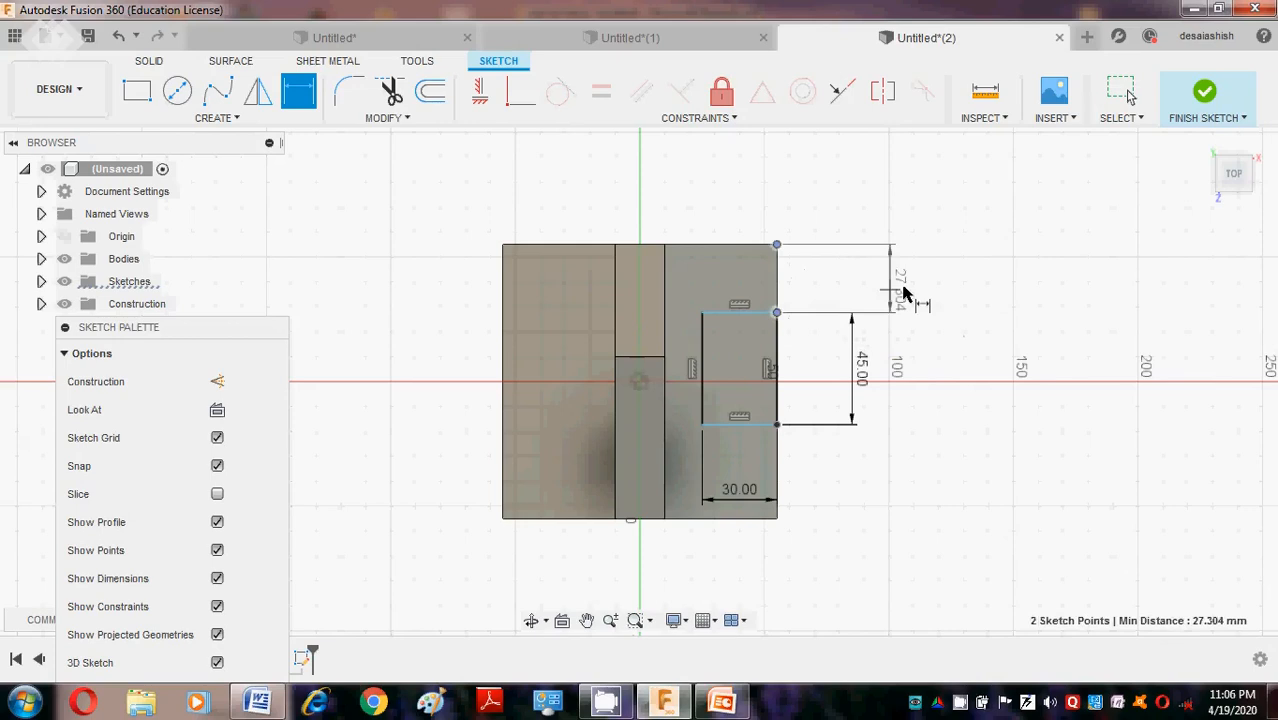
left_click(905, 282)
type("30")
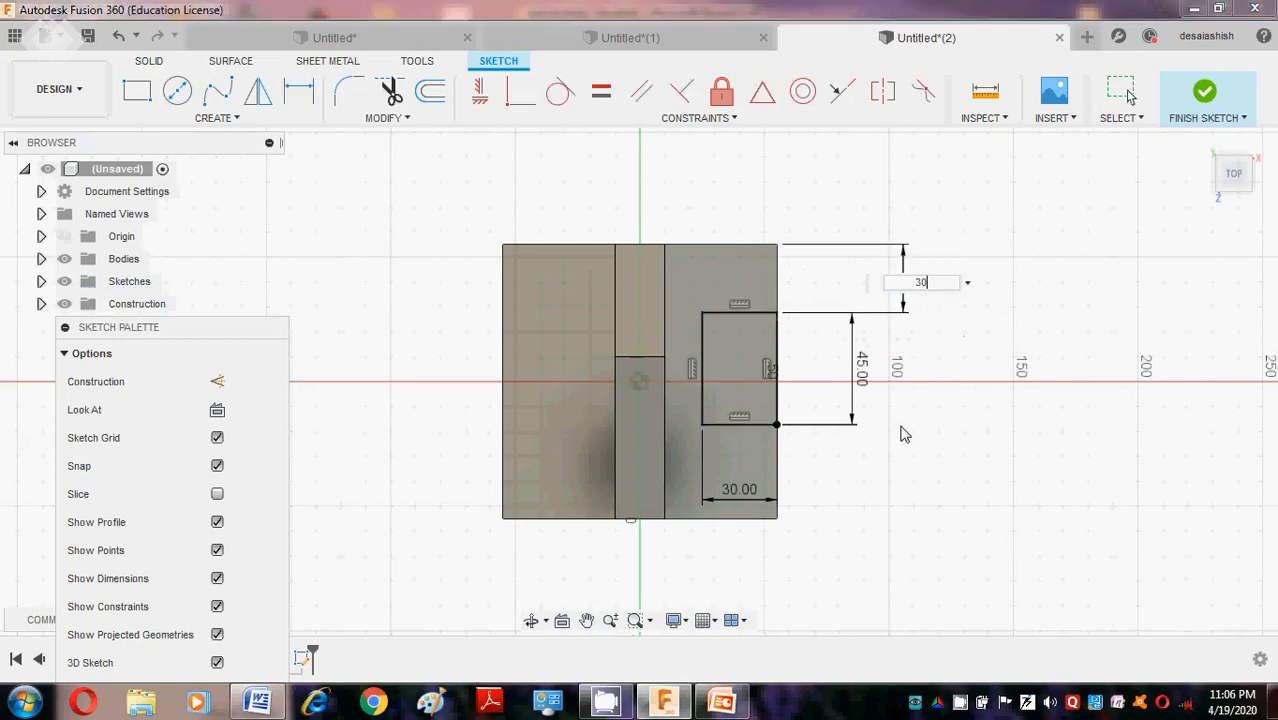
key("Return")
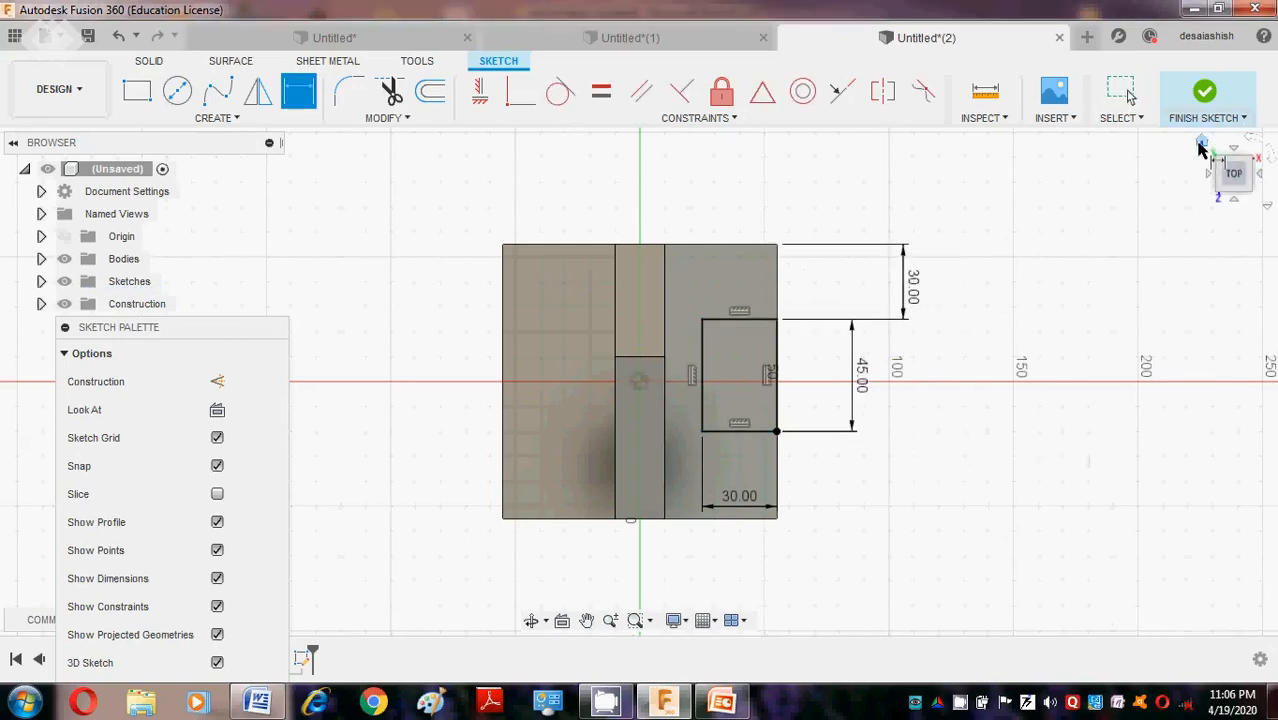
Extrude the notch rectangle by -110 mm as a cut through the base.
left_click(1200, 152)
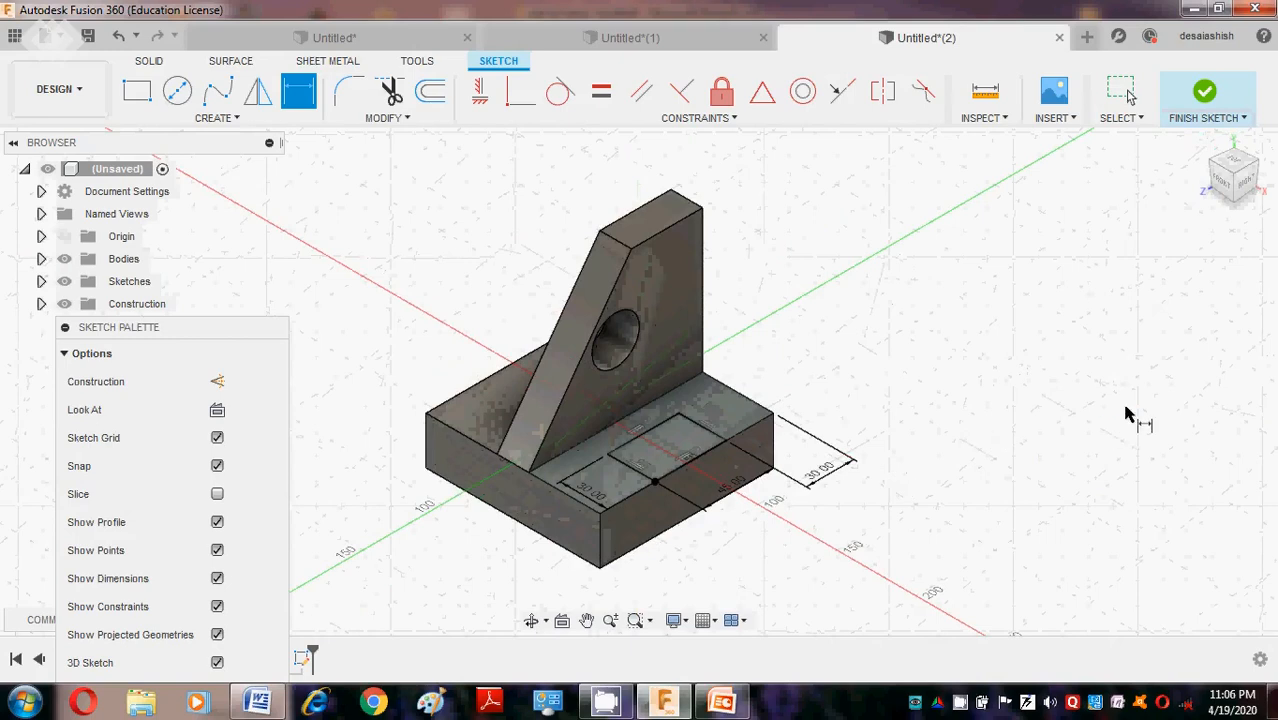
key("e")
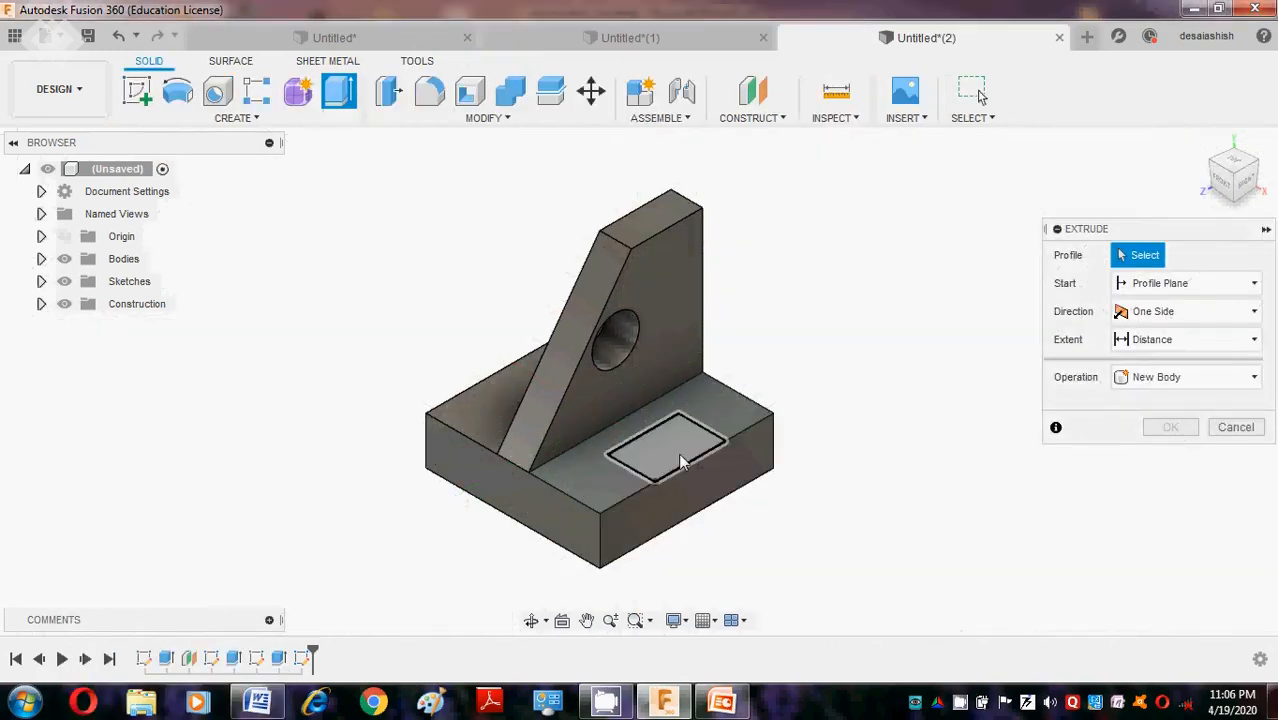
left_click(678, 453)
left_click_drag(668, 428, 684, 635)
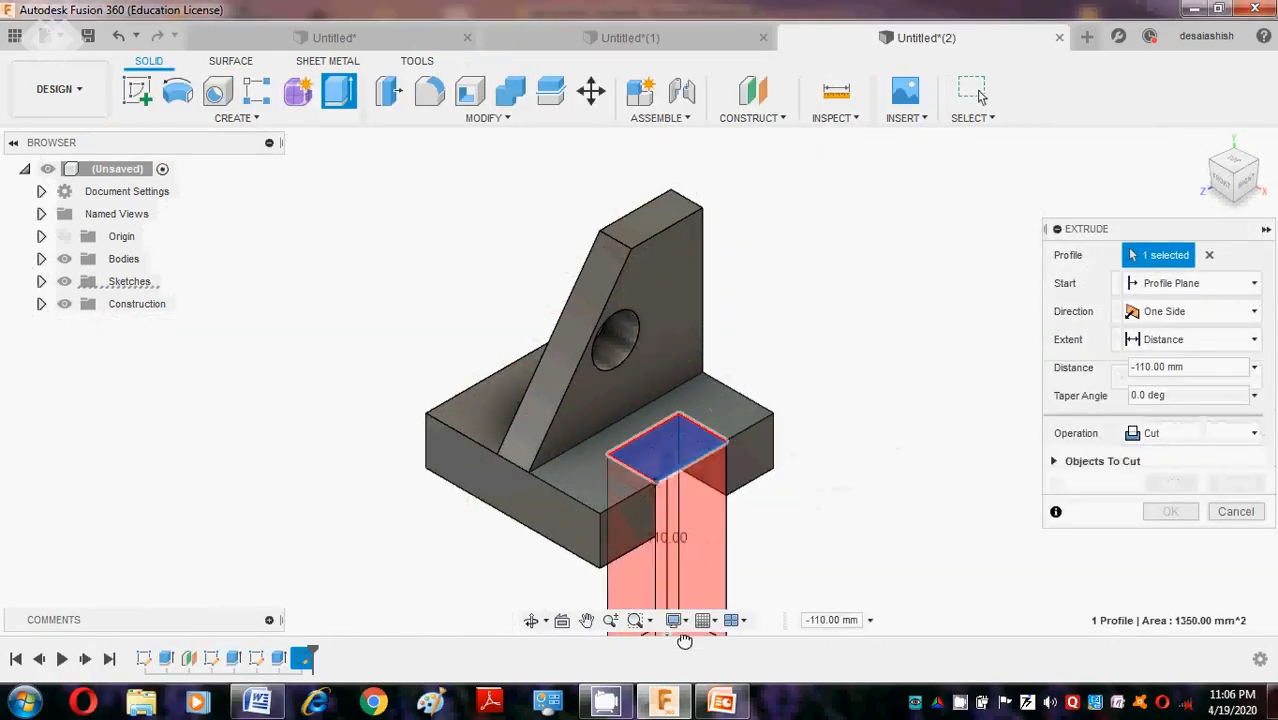
left_click(1165, 511)
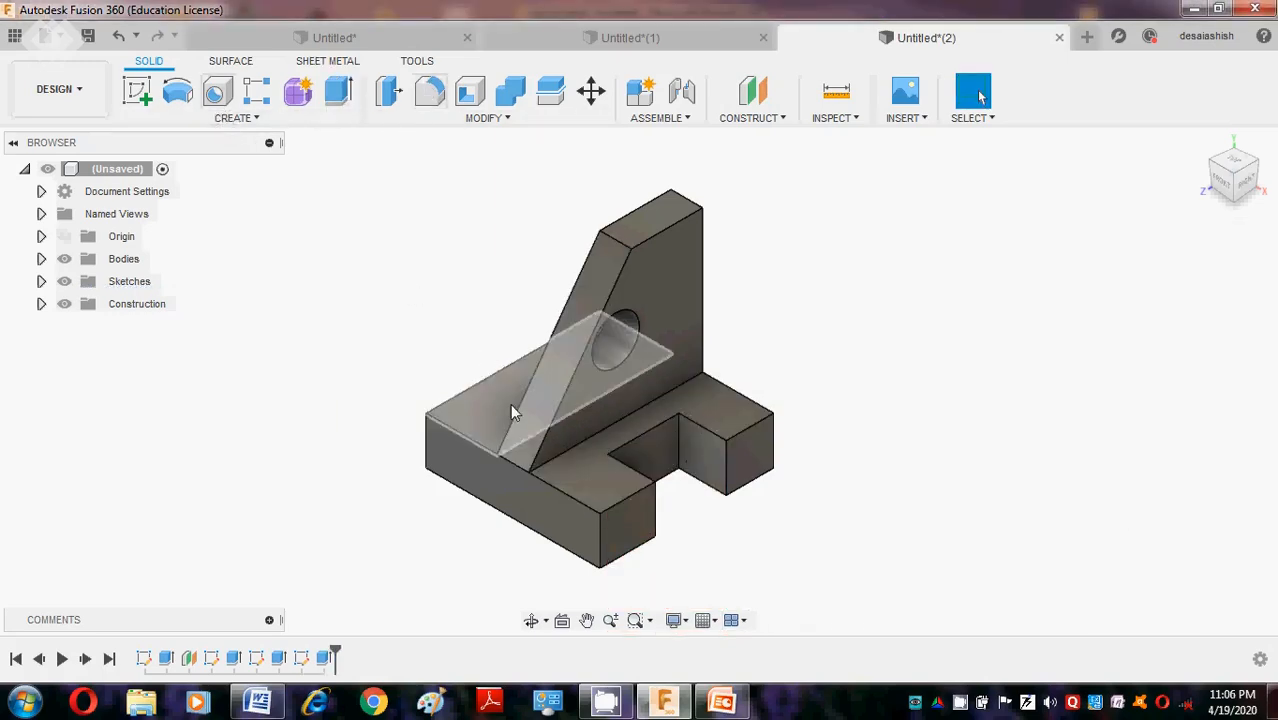
Mirror the notch cut as a feature across the base's central origin plane to cut a matching notch on the opposite side.
left_click(238, 120)
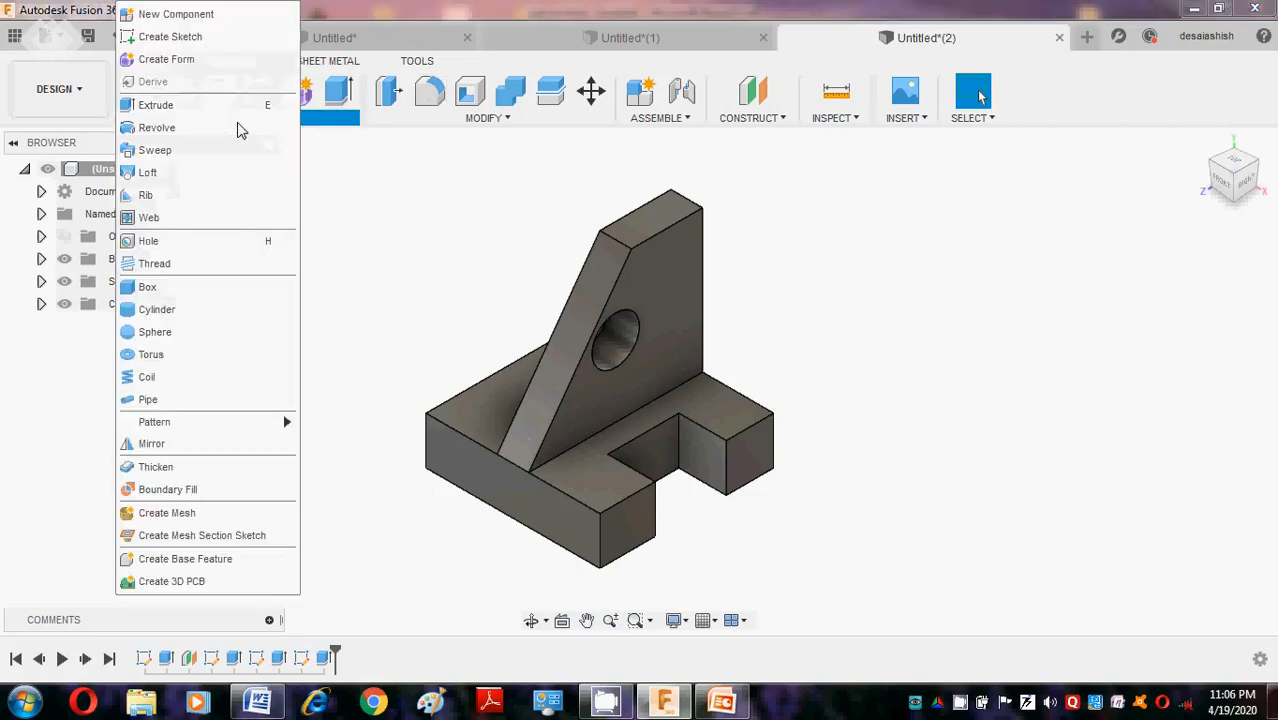
left_click(180, 446)
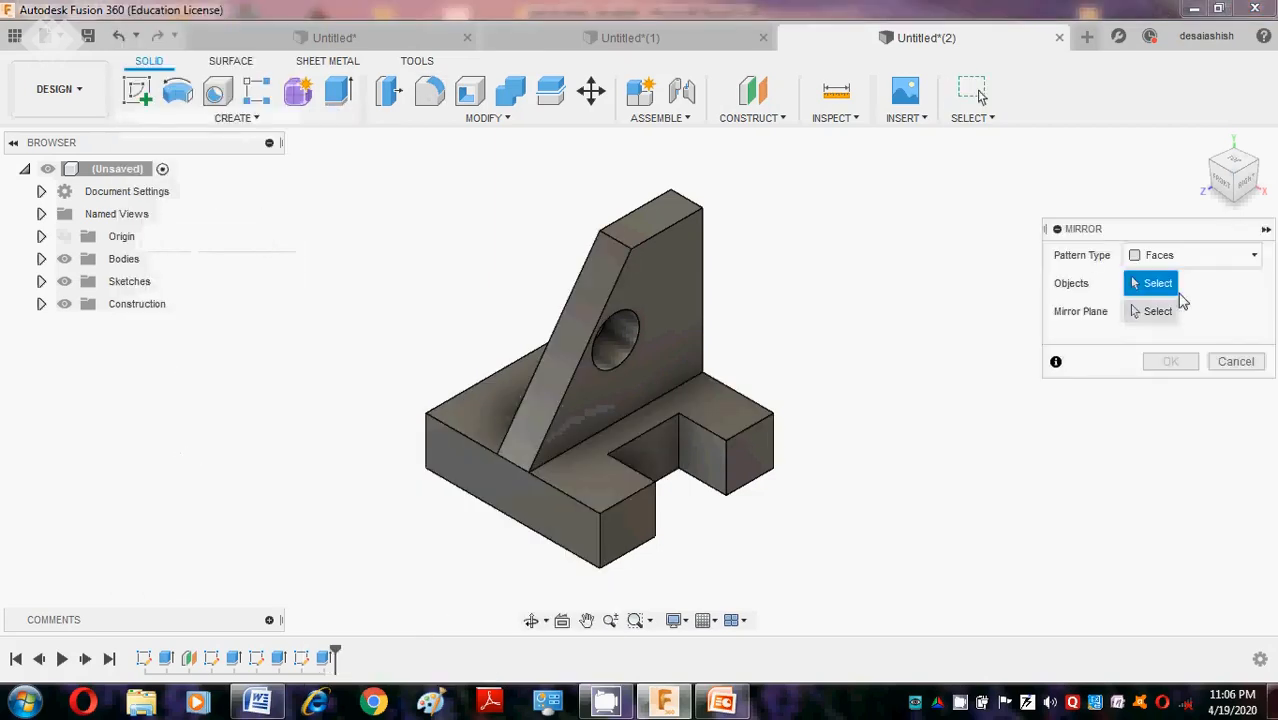
left_click(1184, 262)
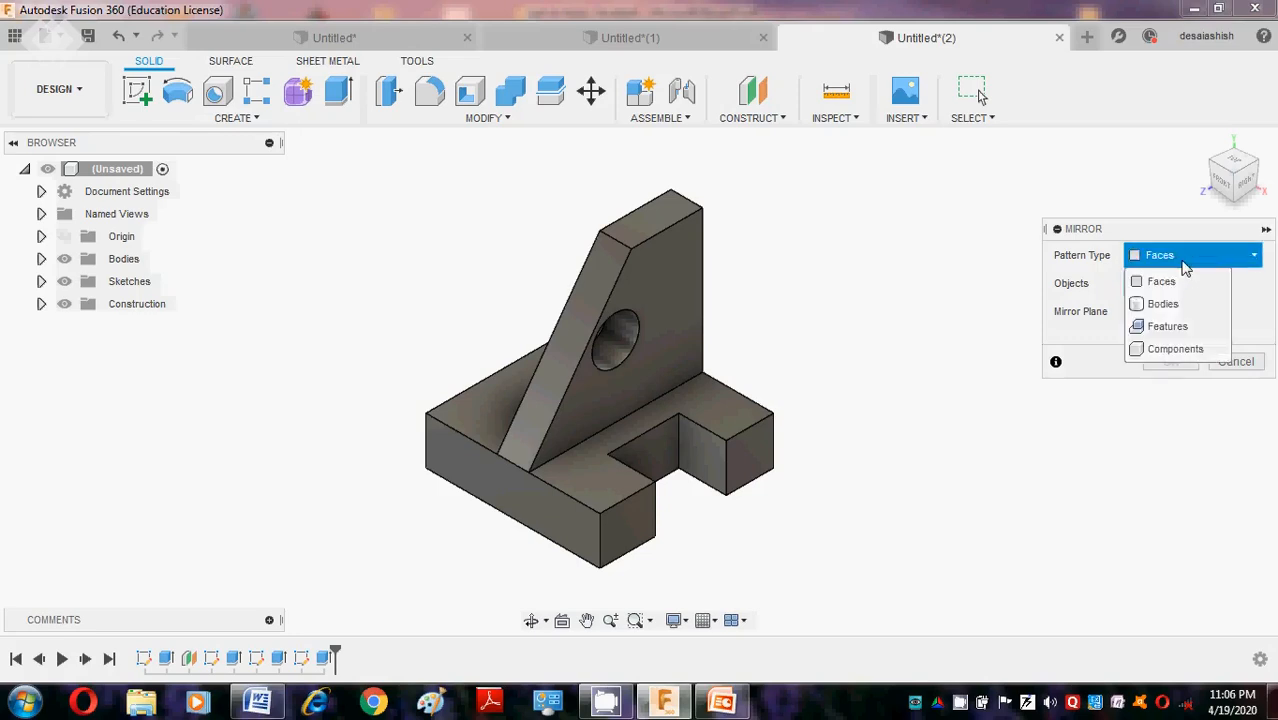
left_click(1162, 326)
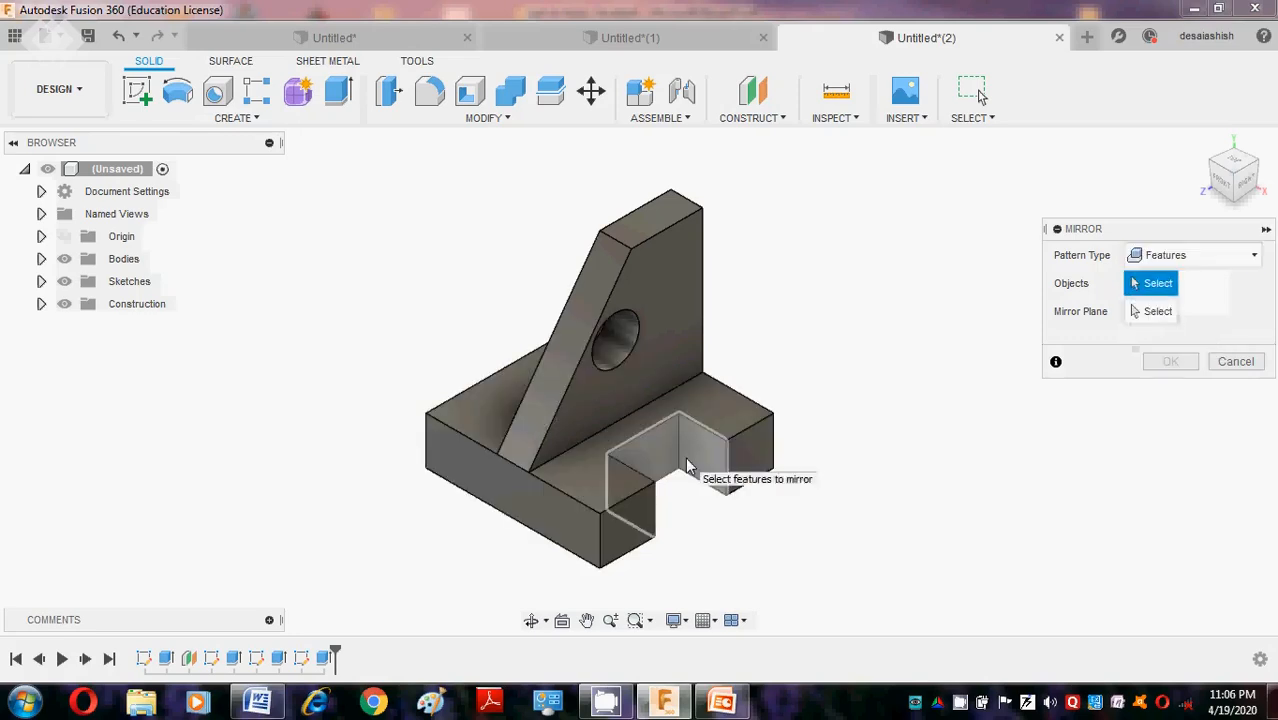
left_click(690, 462)
left_click(1170, 316)
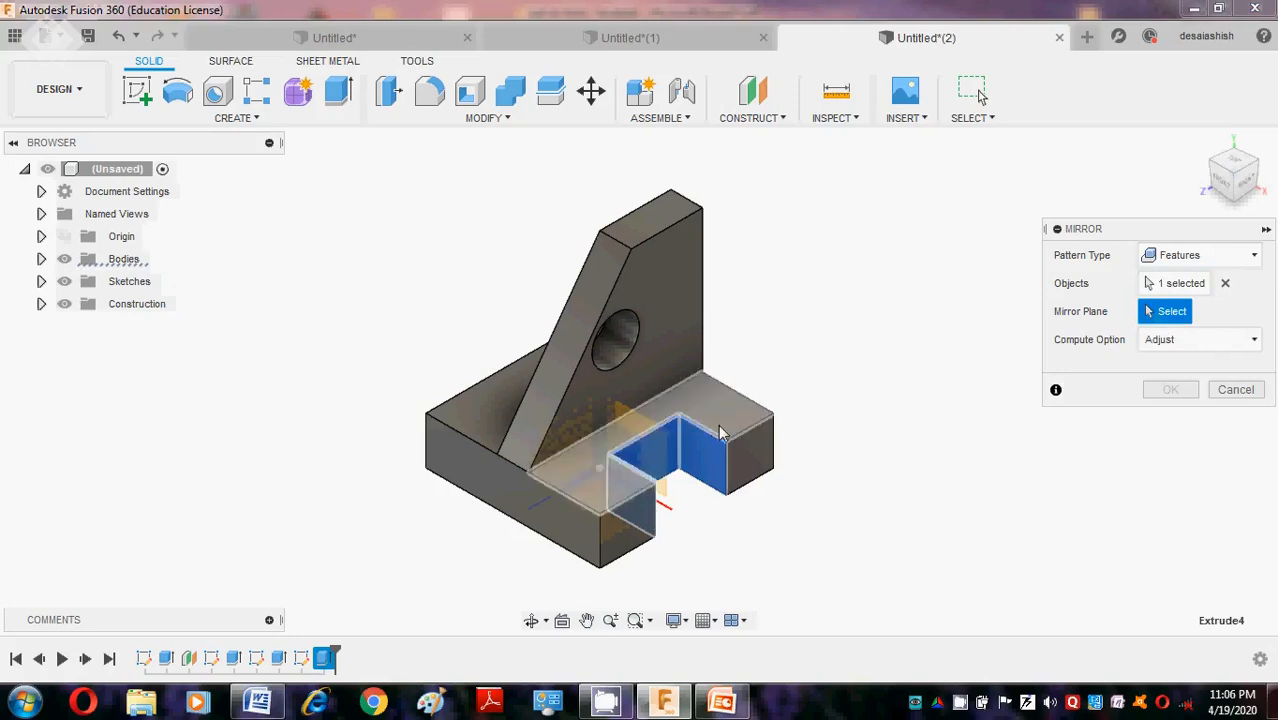
scroll(578, 418, "down", 2)
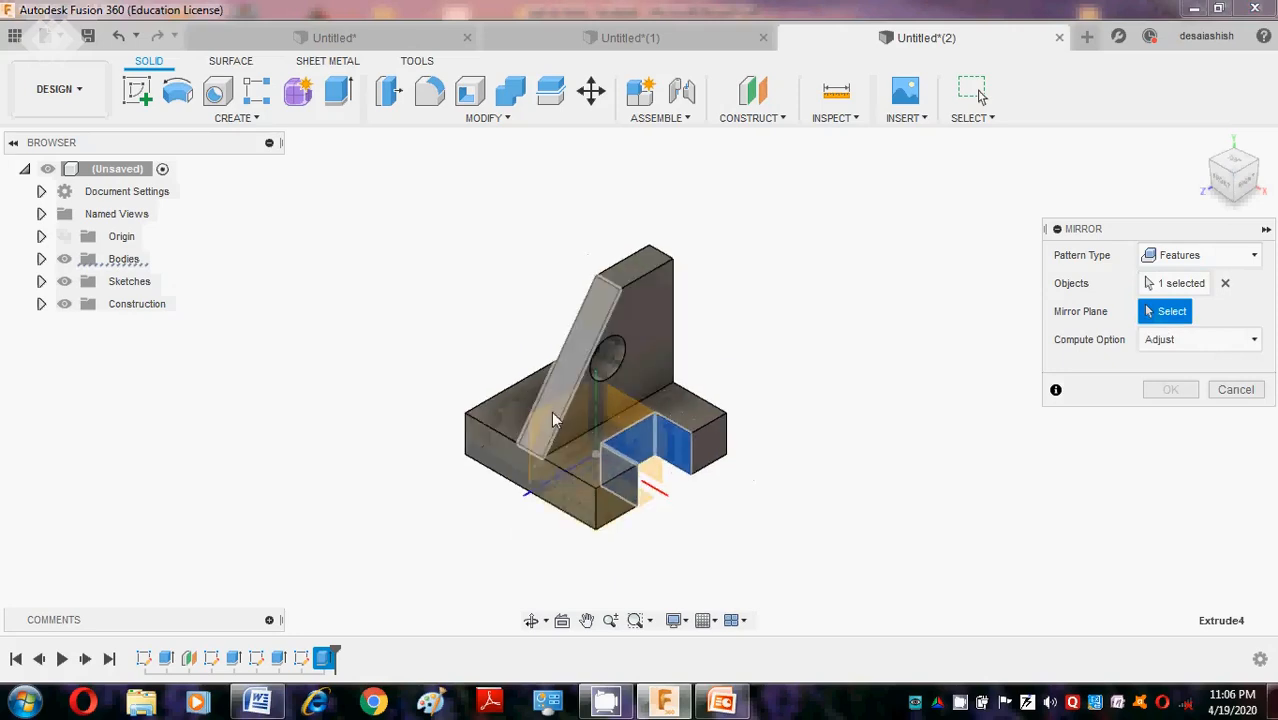
left_click(542, 417)
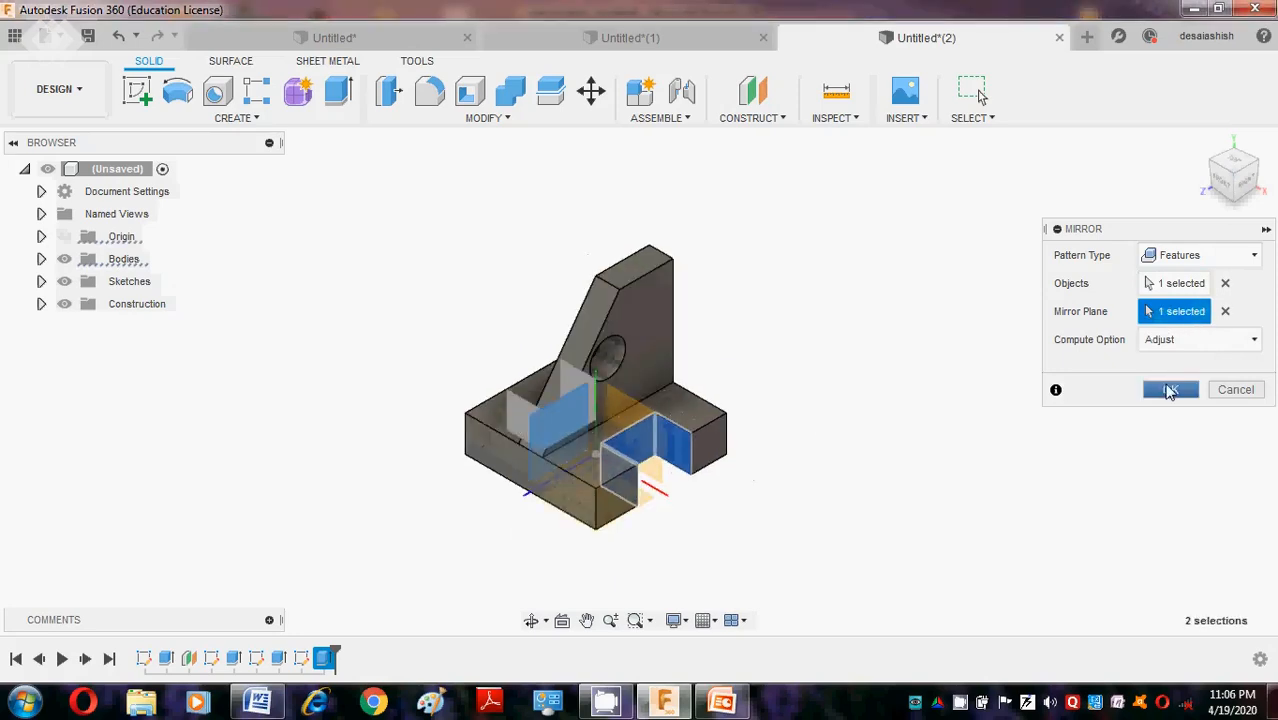
left_click(1166, 389)
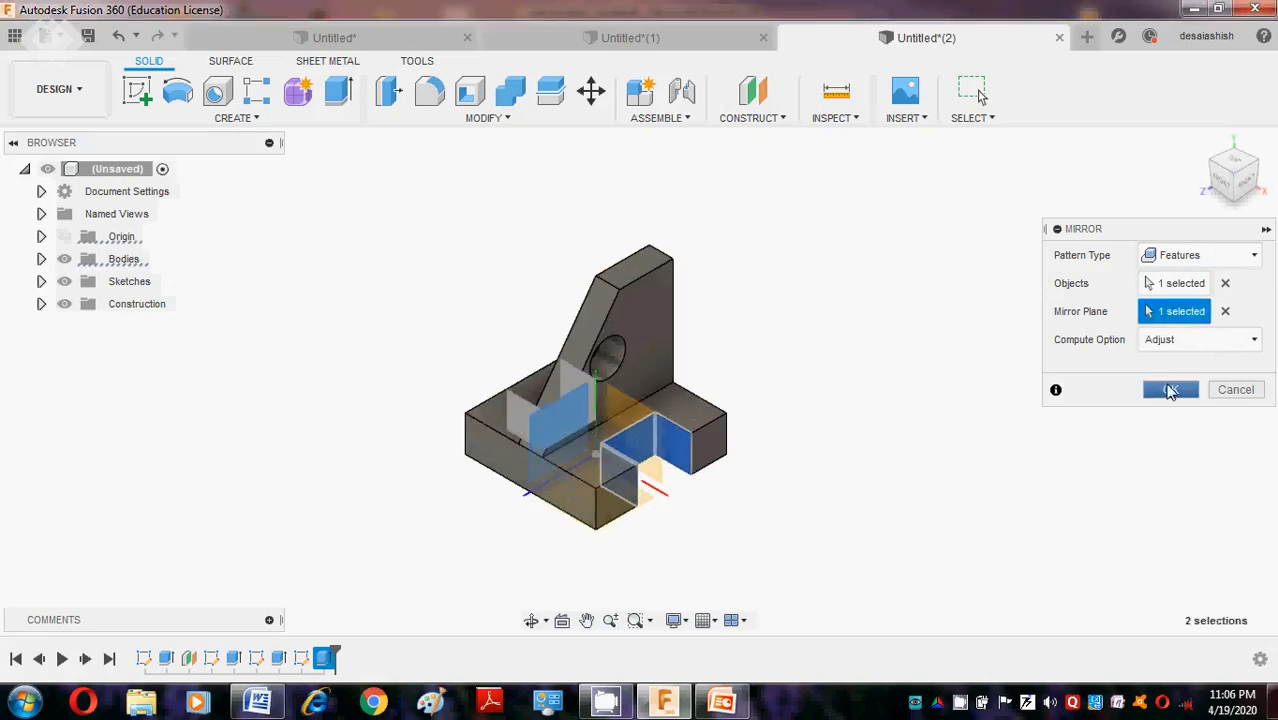
left_click(531, 620)
left_click_drag(542, 517, 577, 500)
key("Escape")
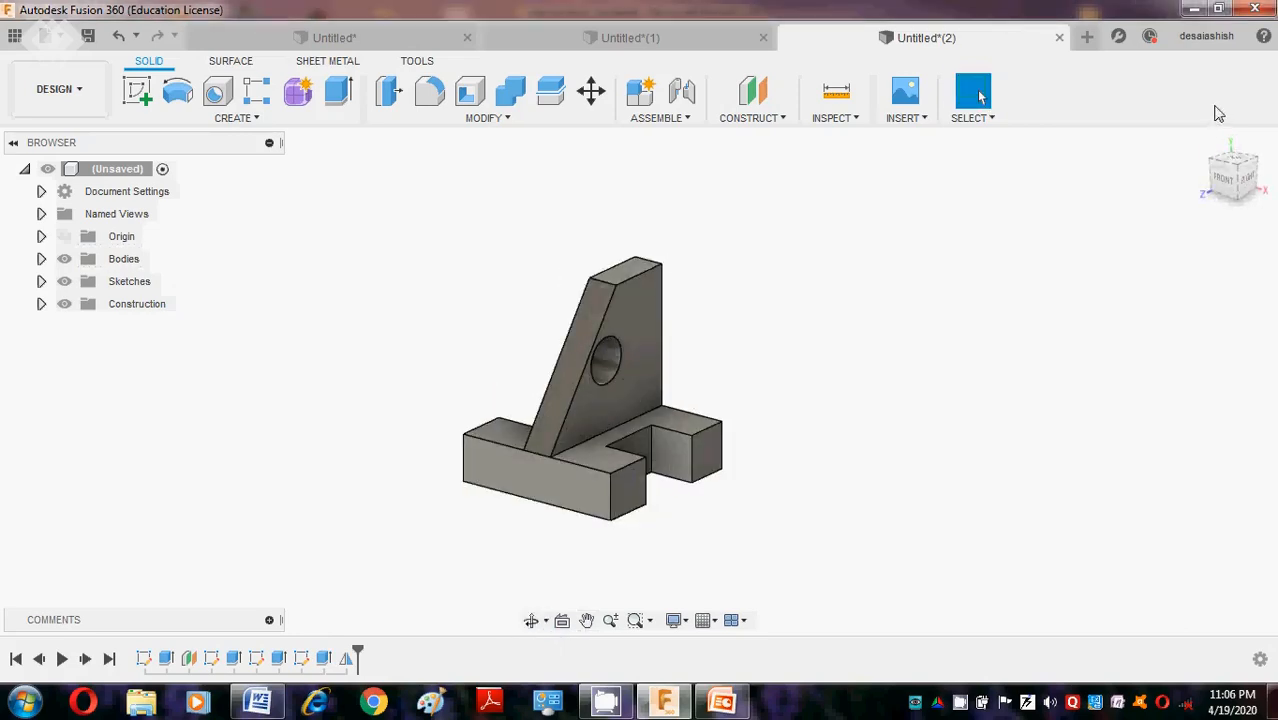
left_click(1200, 146)
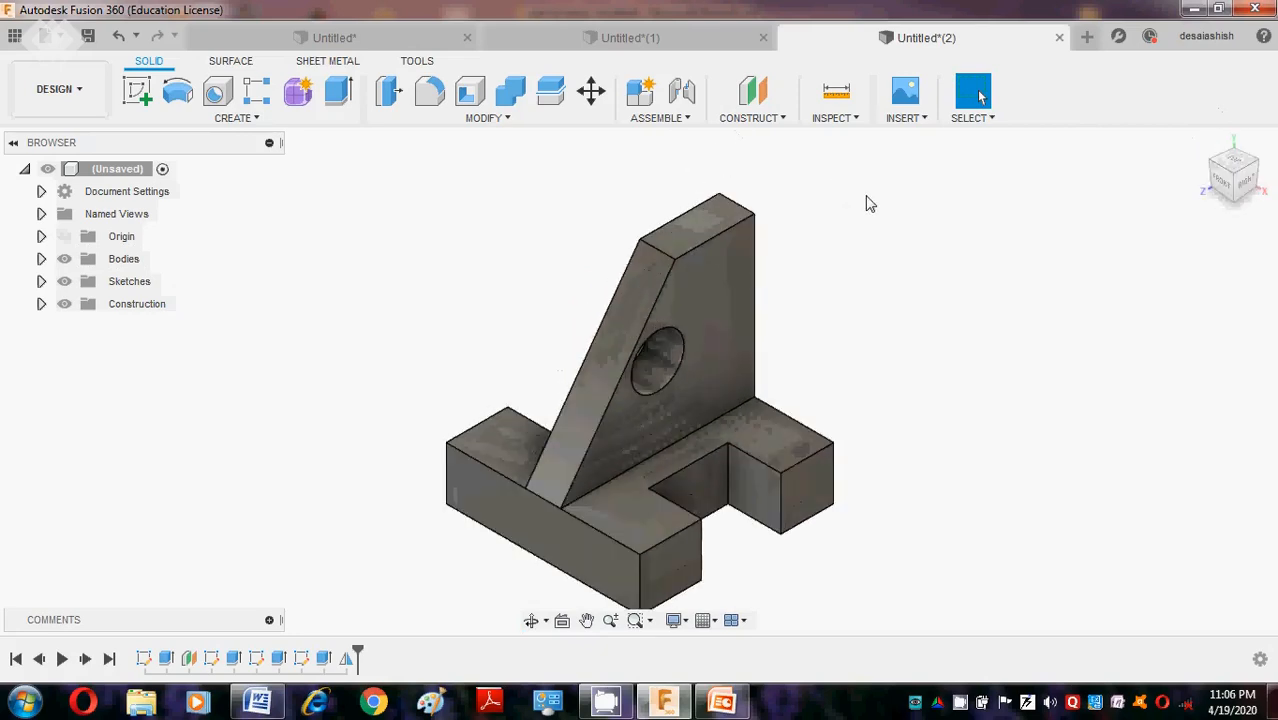
Try a wood appearance on the whole body, and replace it with the Paint - Metallic (Red) appearance.
key("a")
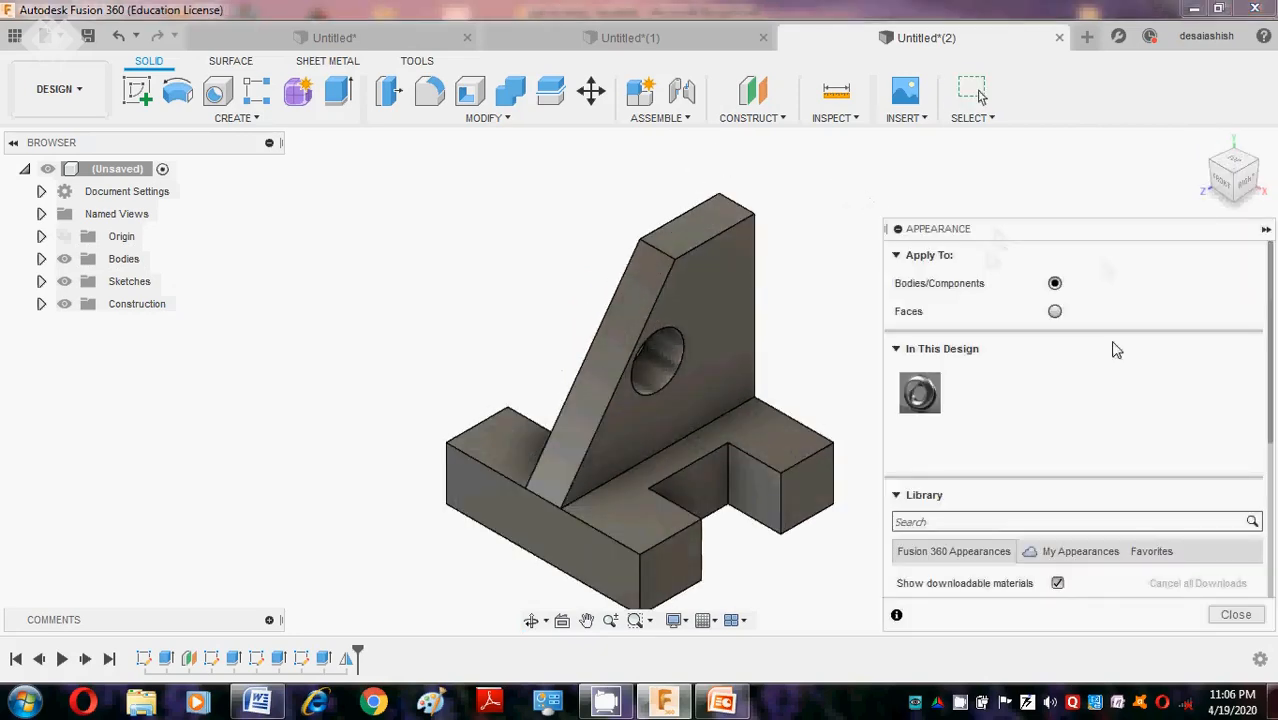
scroll(1090, 343, "down", 6)
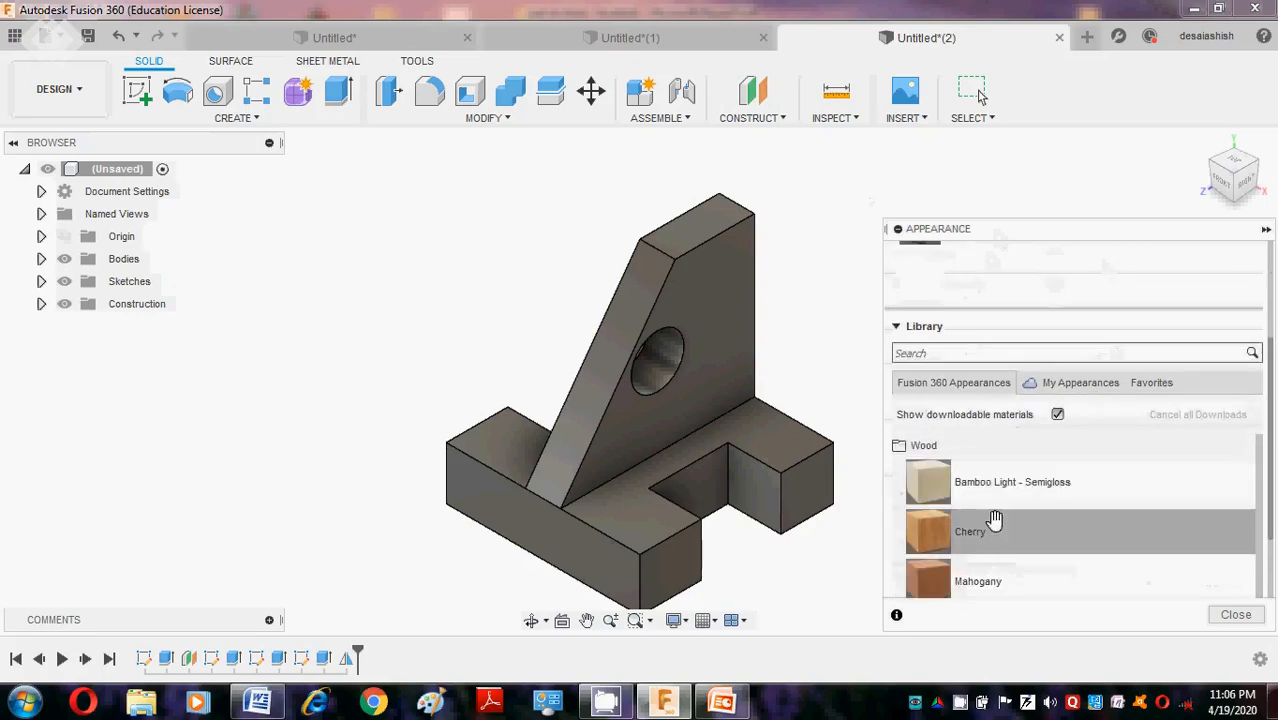
left_click_drag(958, 535, 688, 434)
scroll(1021, 479, "up", 3)
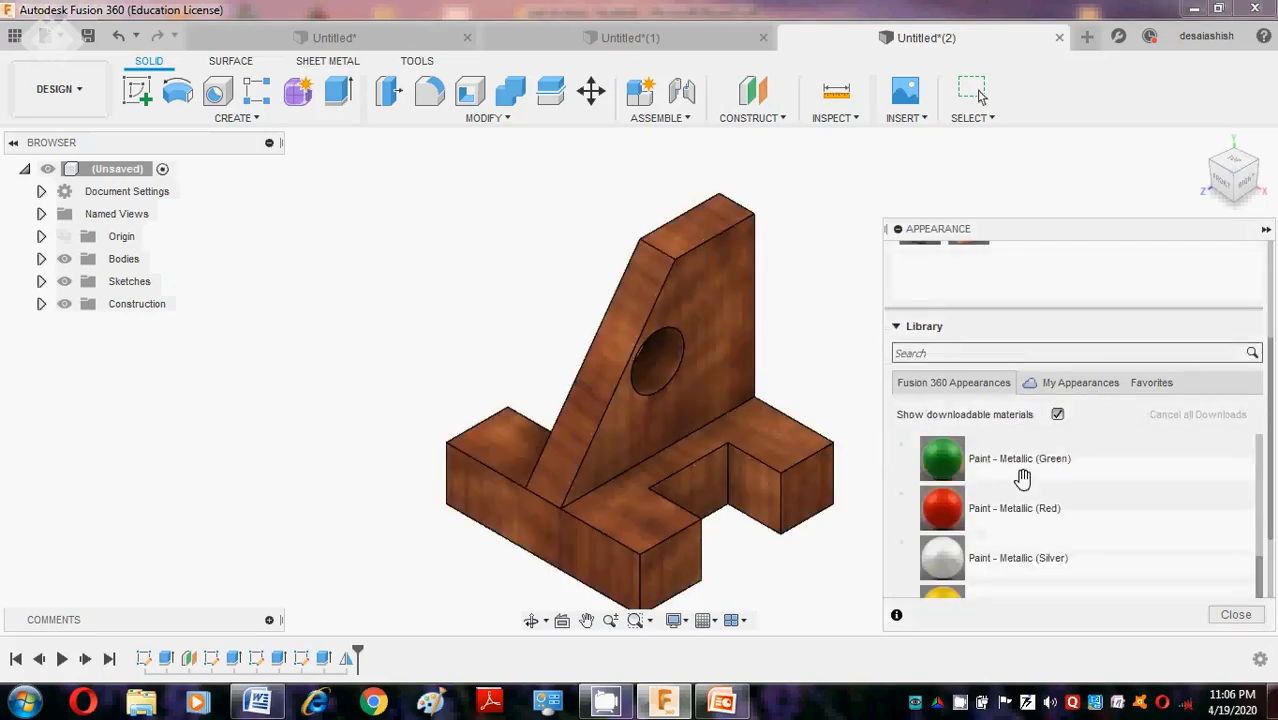
left_click_drag(958, 530, 682, 423)
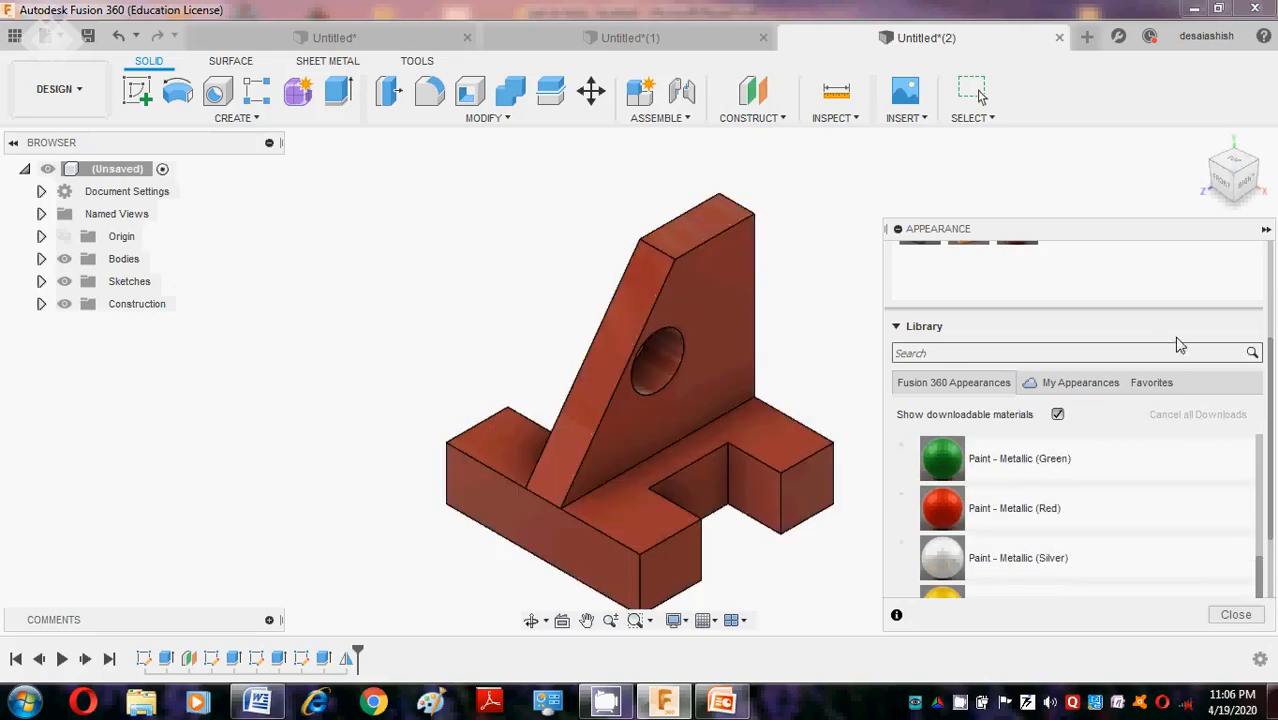
left_click(1236, 615)
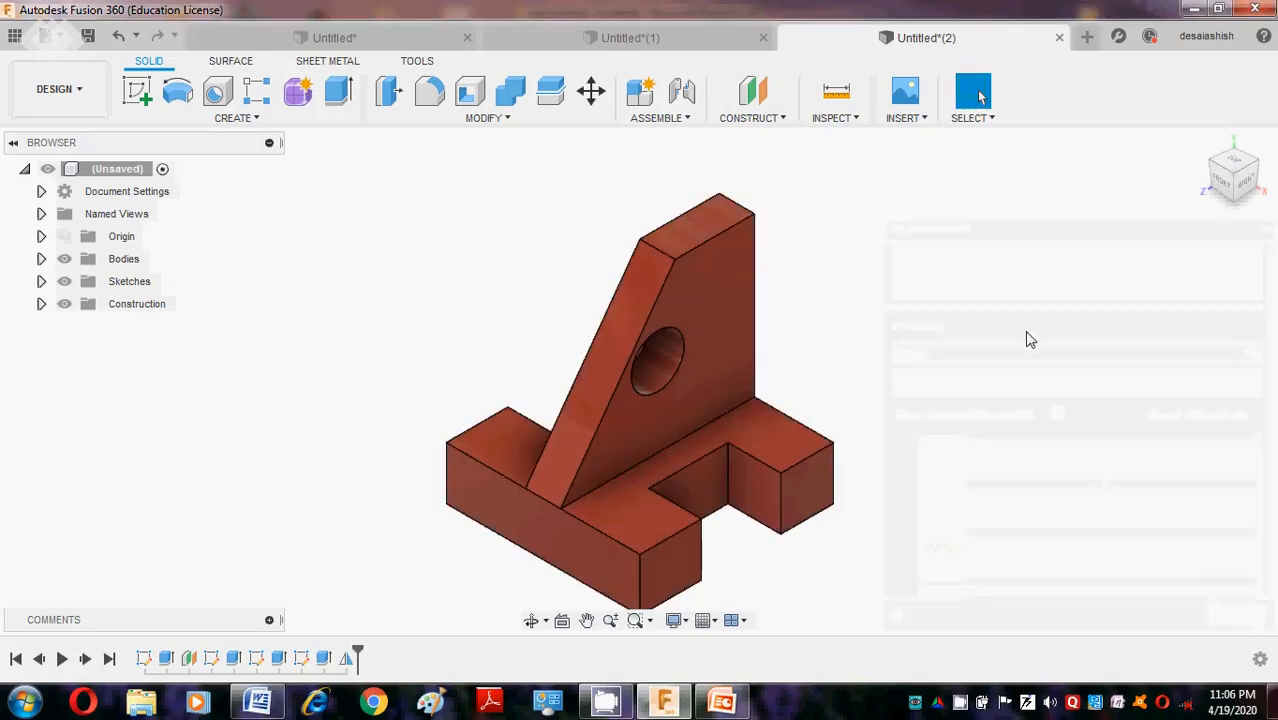
scroll(938, 240, "down", 1)
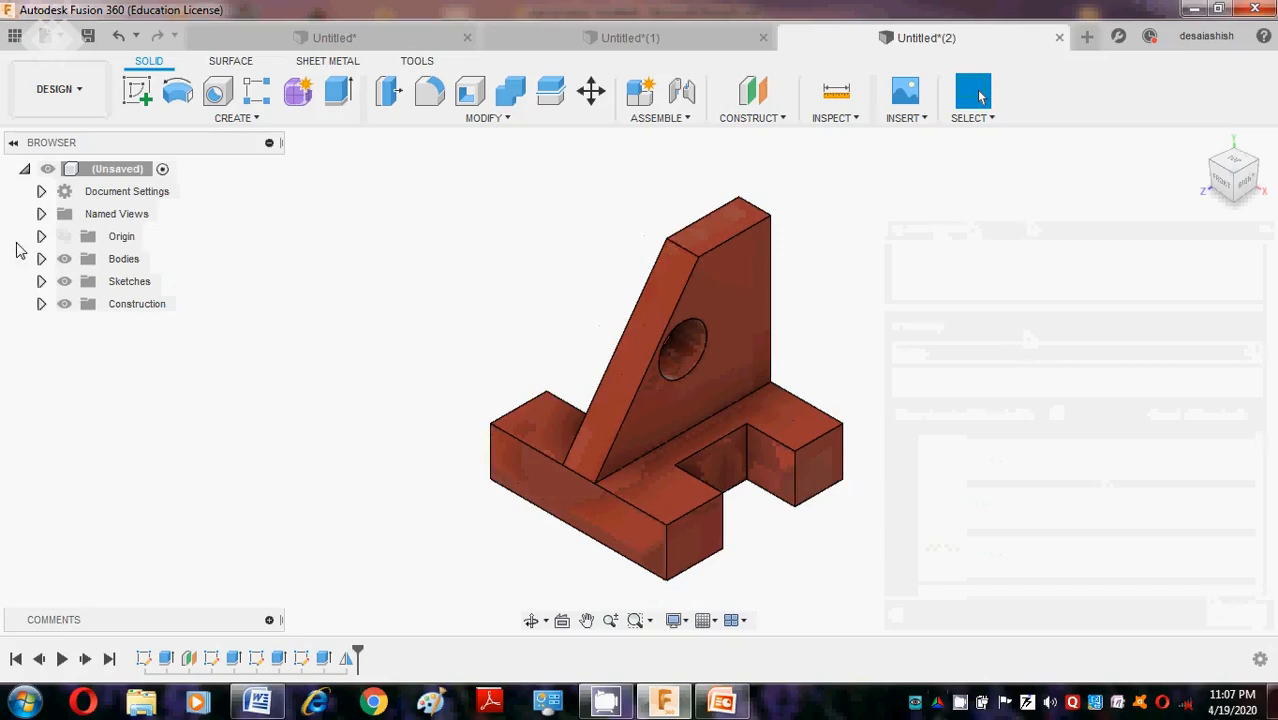
Replay the modelling history of all three open designs, going from the first to the third.
left_click(410, 42)
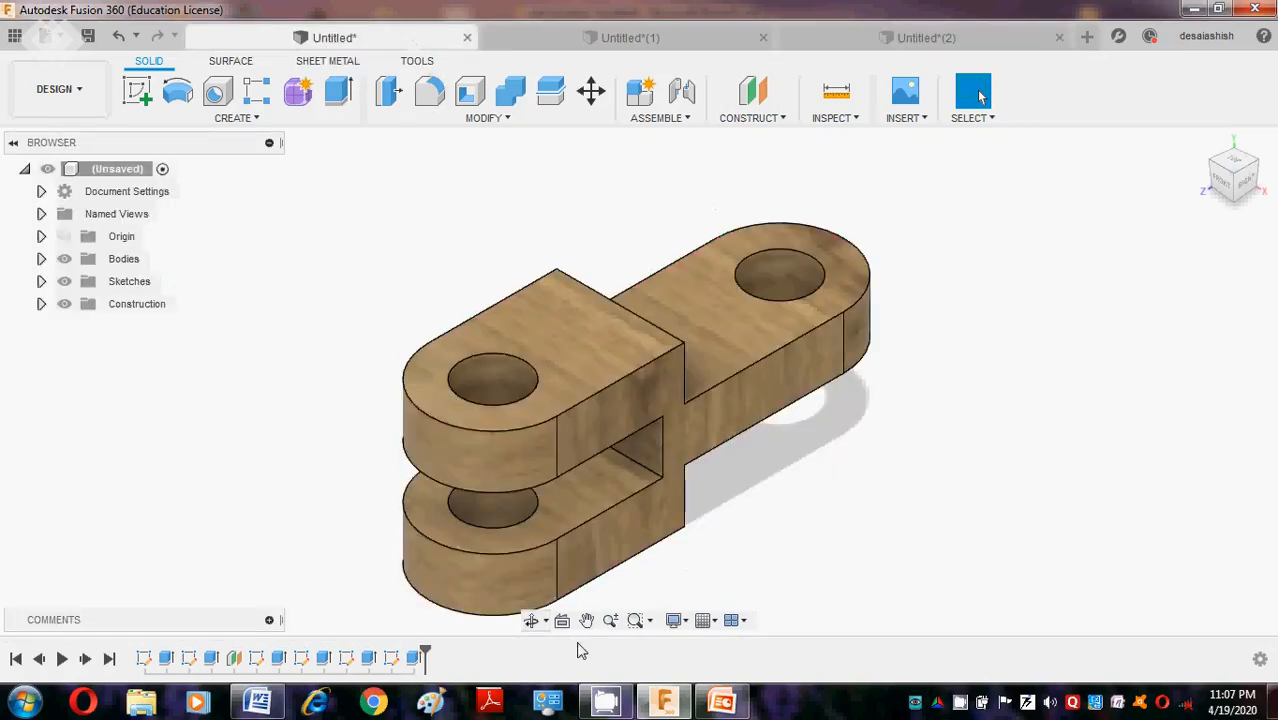
left_click(61, 659)
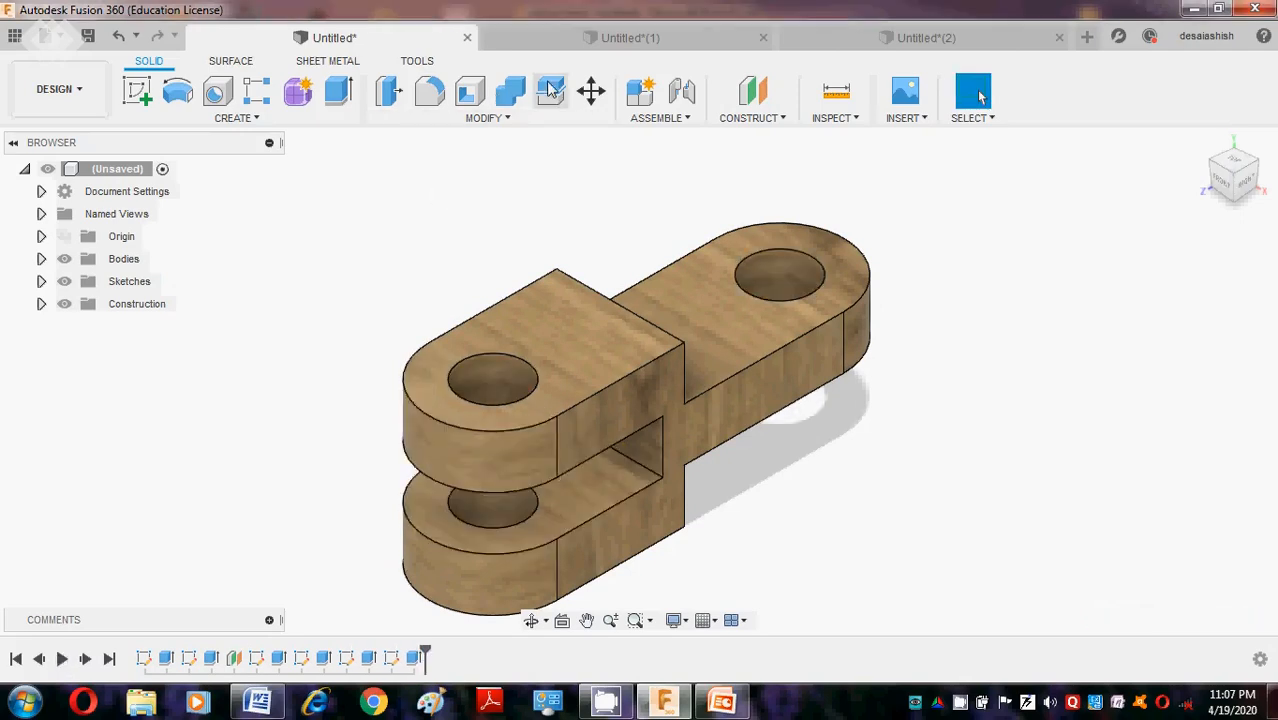
left_click(575, 40)
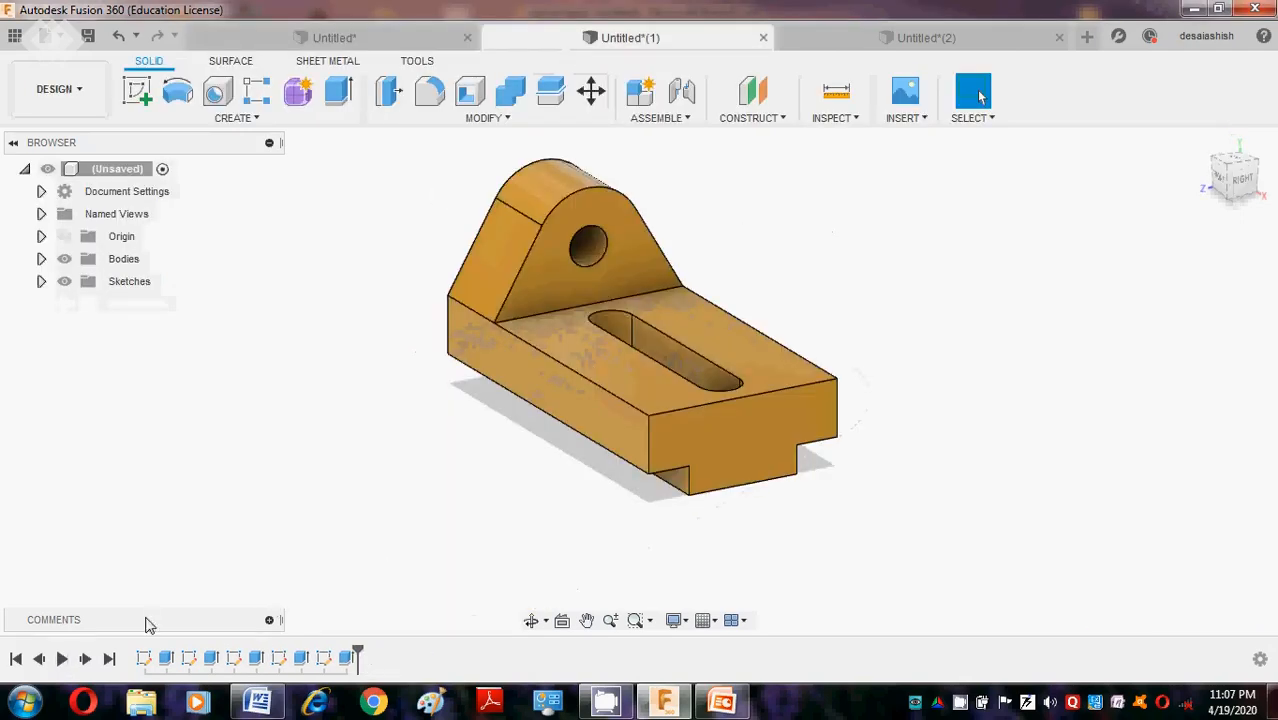
left_click(62, 658)
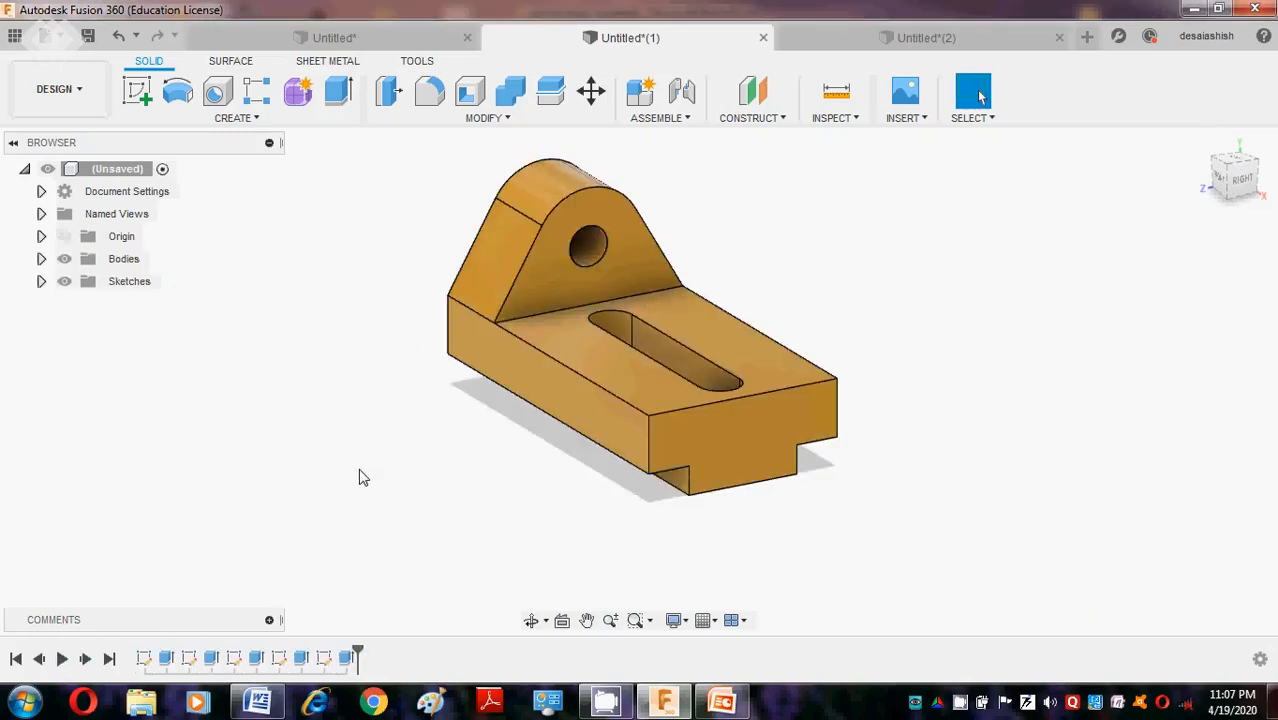
left_click(1028, 38)
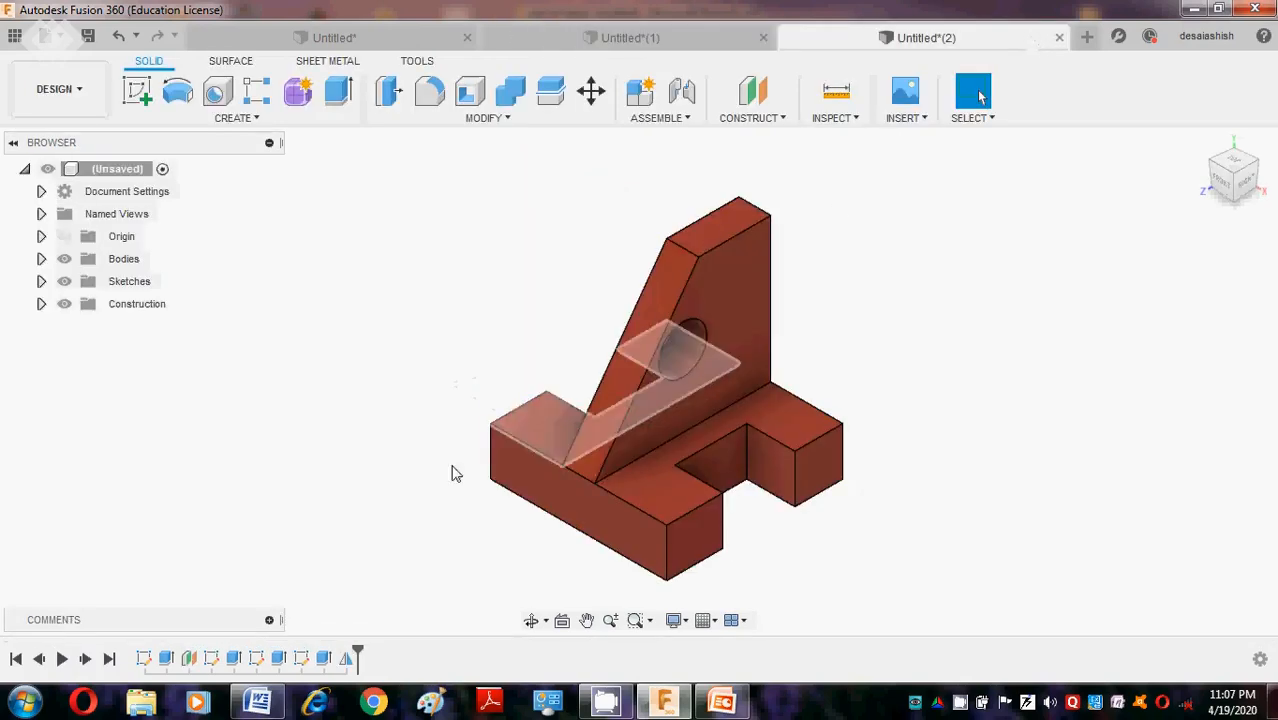
left_click(61, 660)
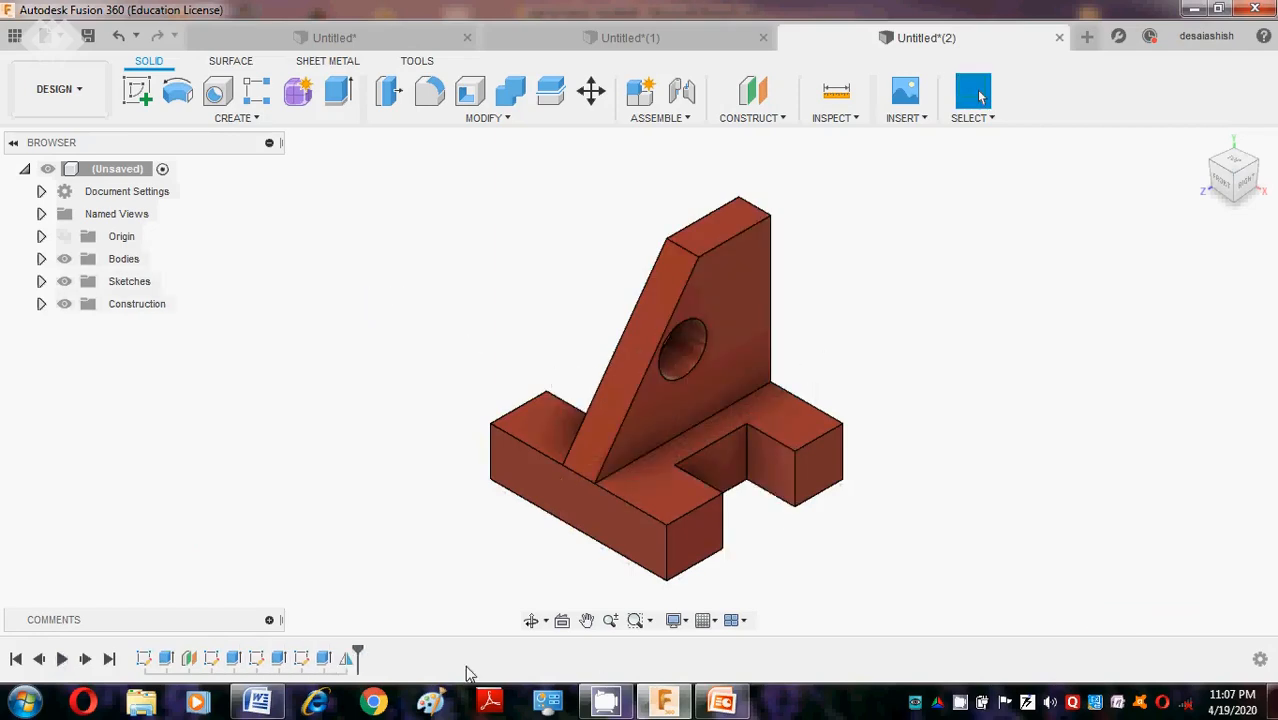
Switch to the PowerPoint presentation and start the slide show on the closing Thank You slide.
left_click(721, 701)
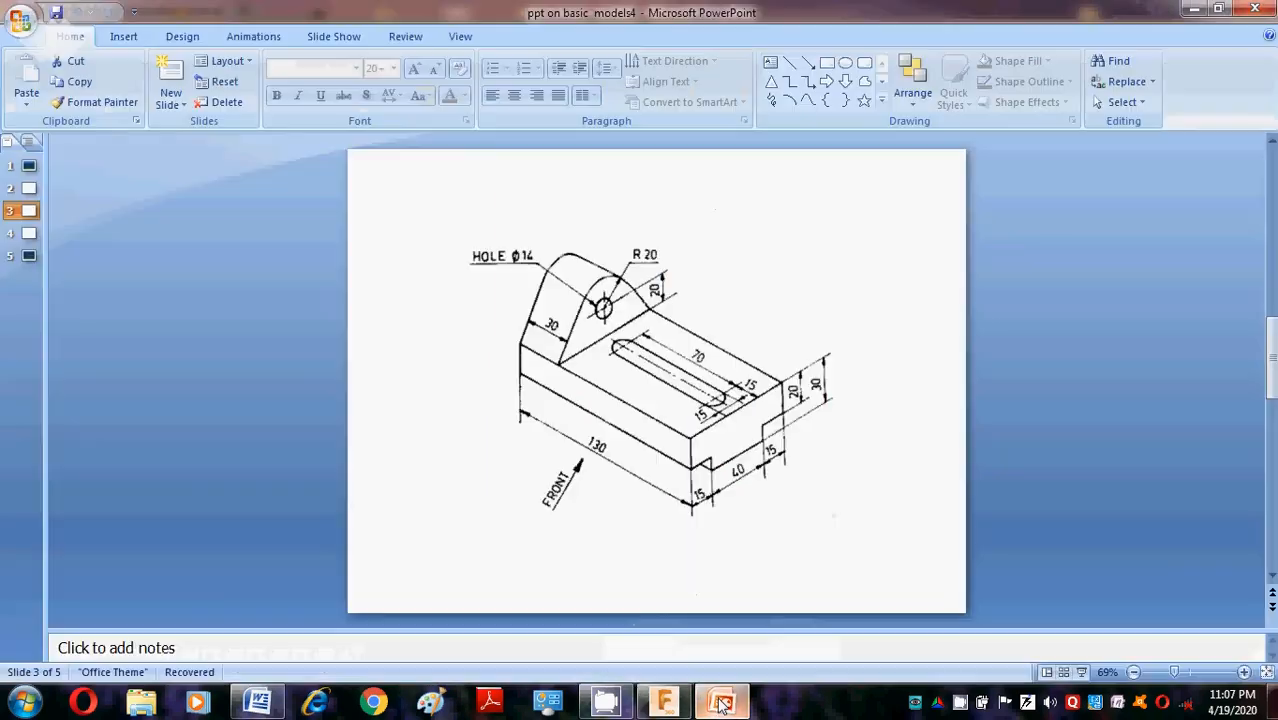
scroll(769, 512, "down", 1)
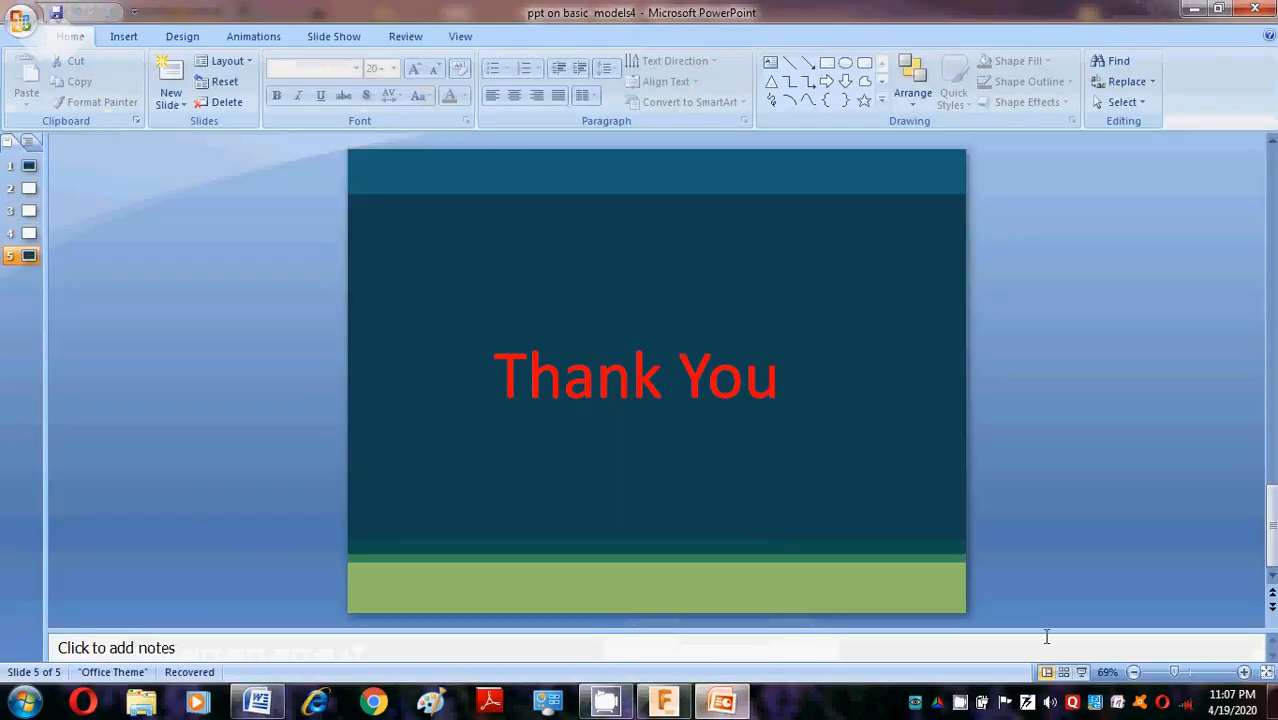
left_click(1080, 672)
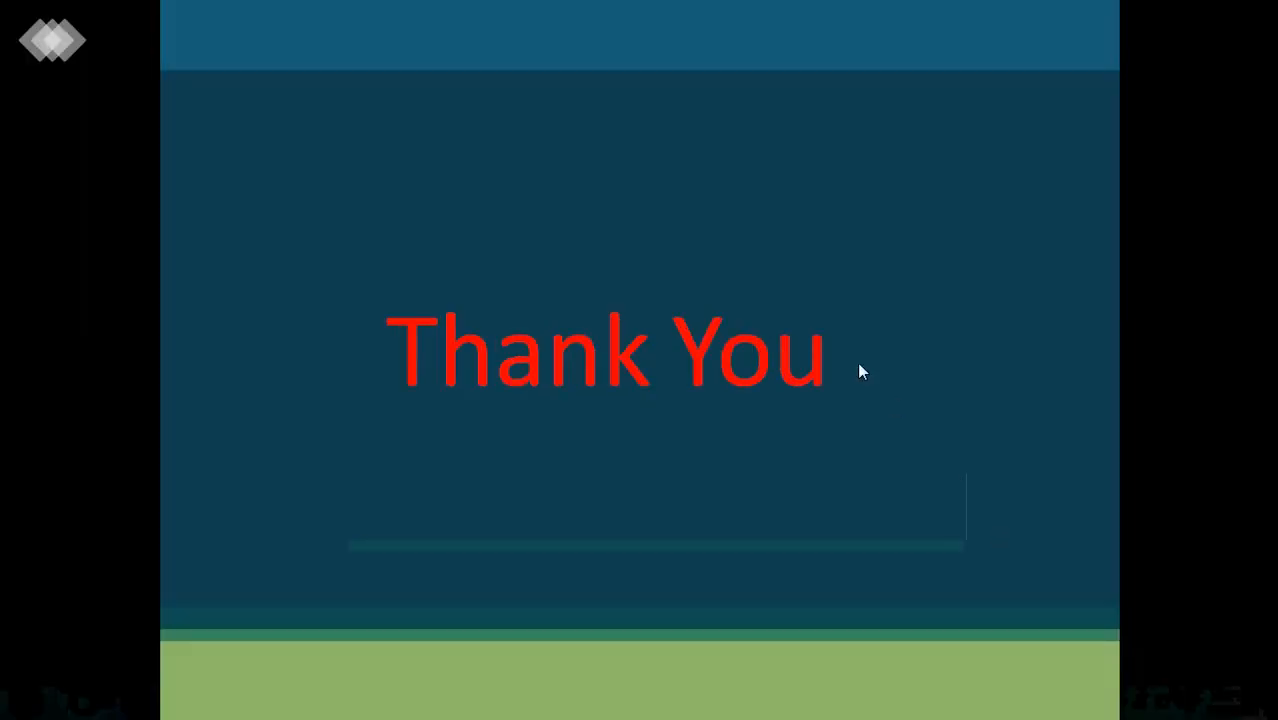